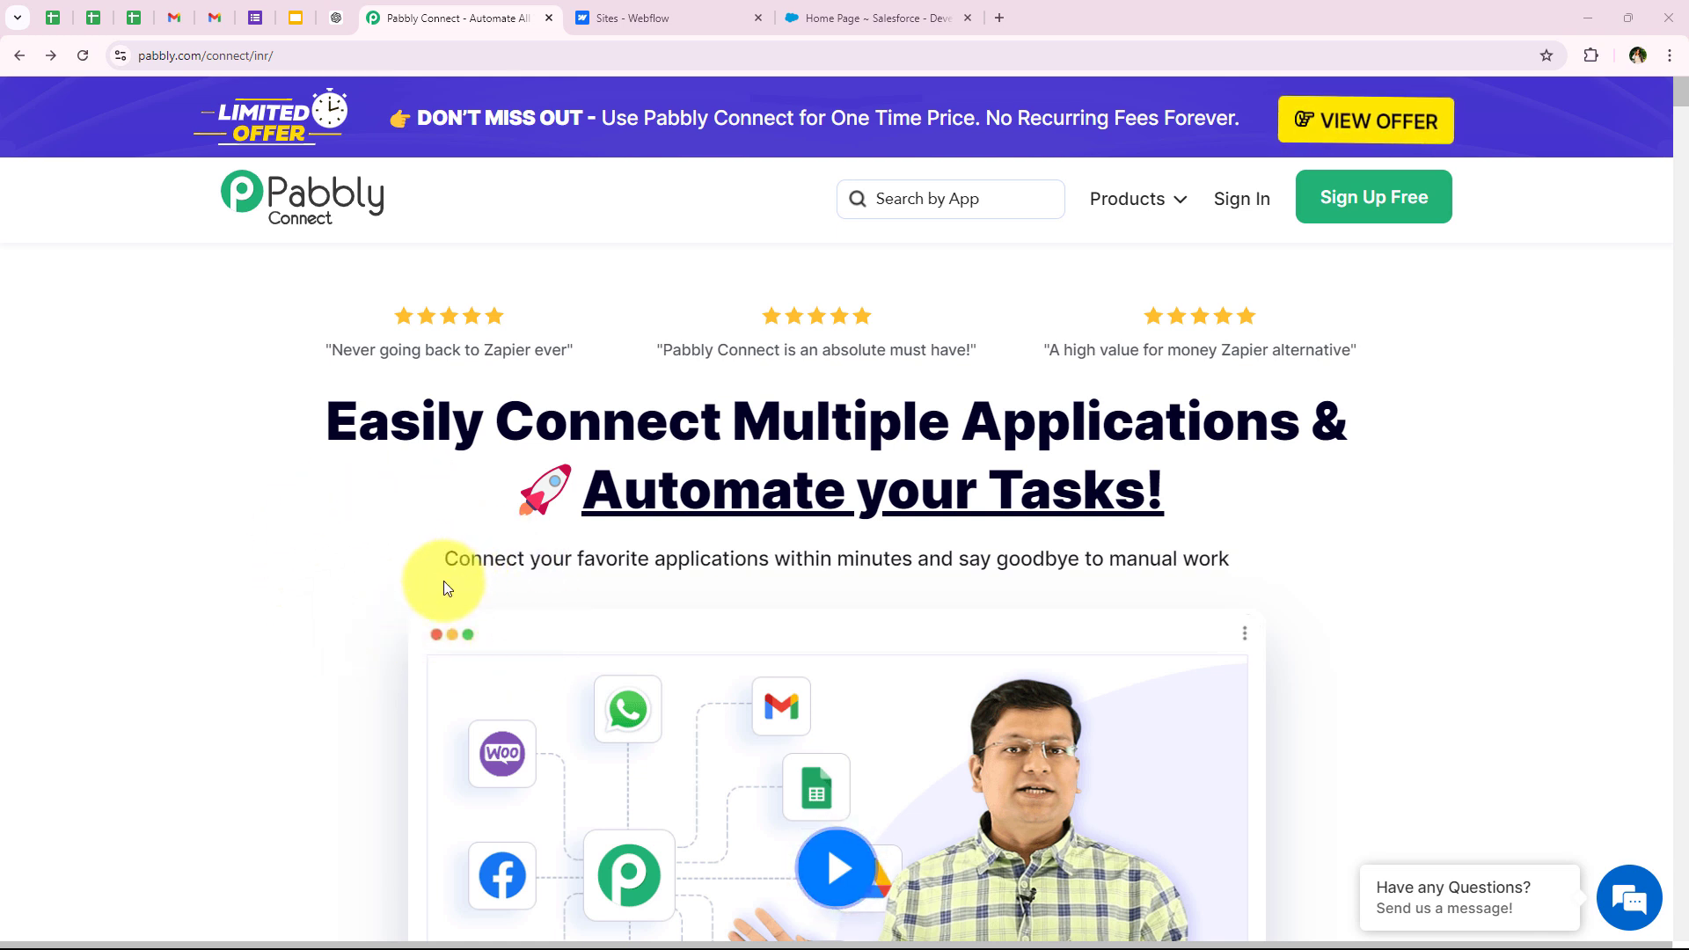
# Look over the Webflow sites dashboard and the Salesforce home page, and return to the Pabbly Connect website.
pyautogui.click(666, 8)
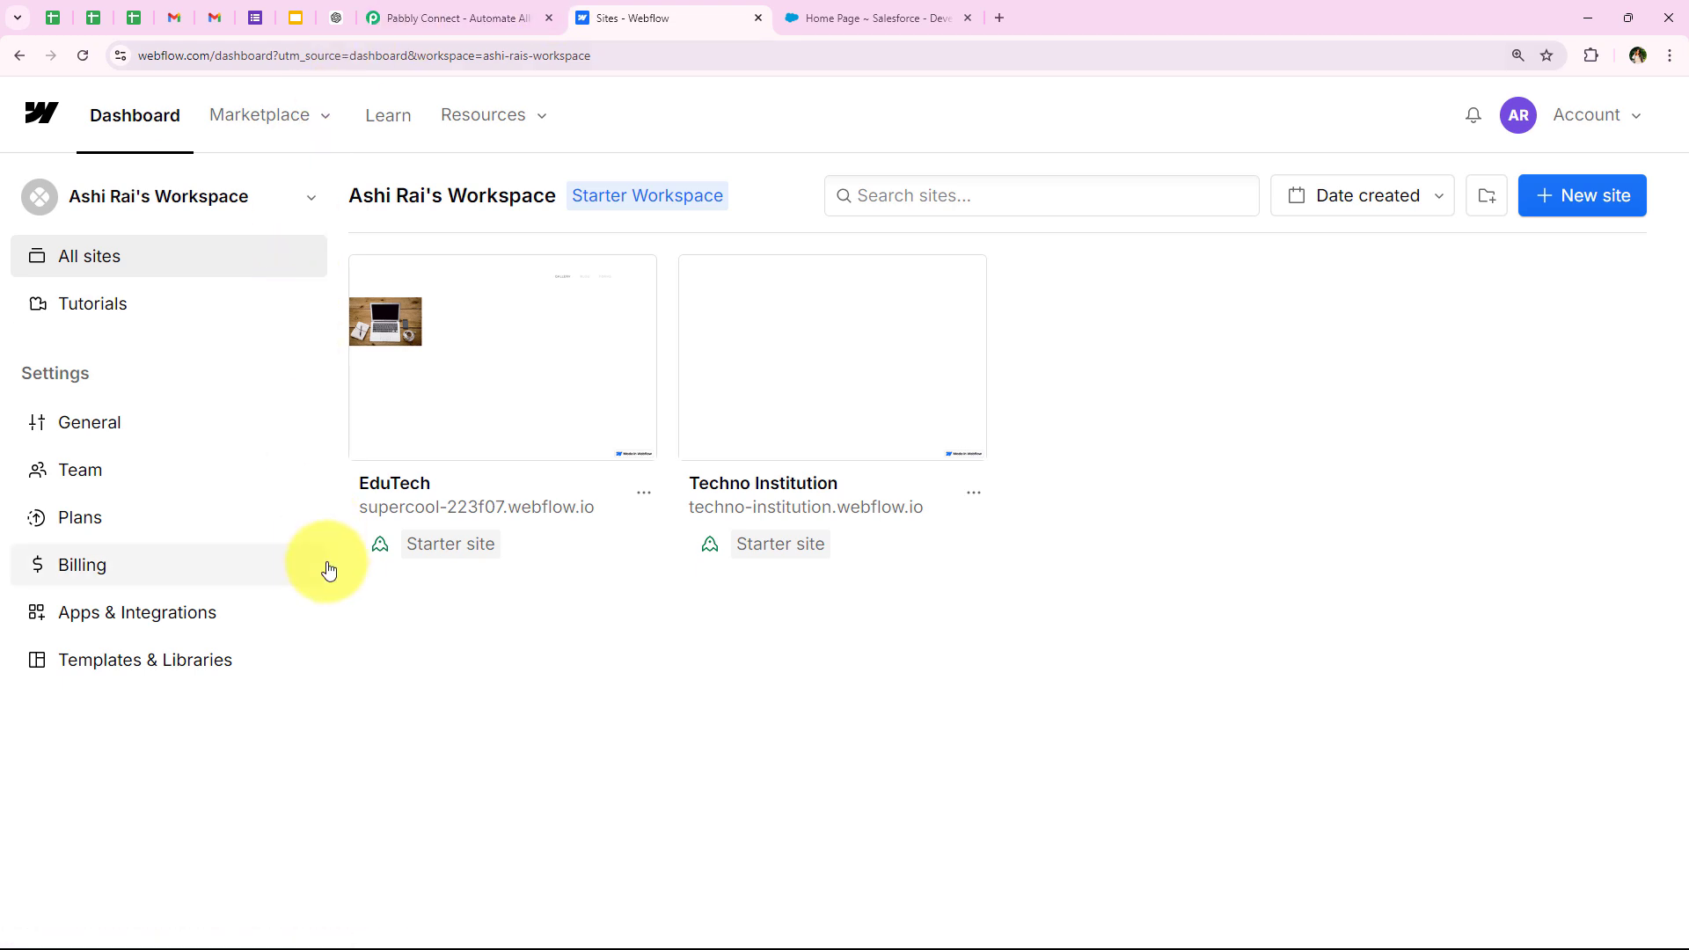
pyautogui.click(940, 12)
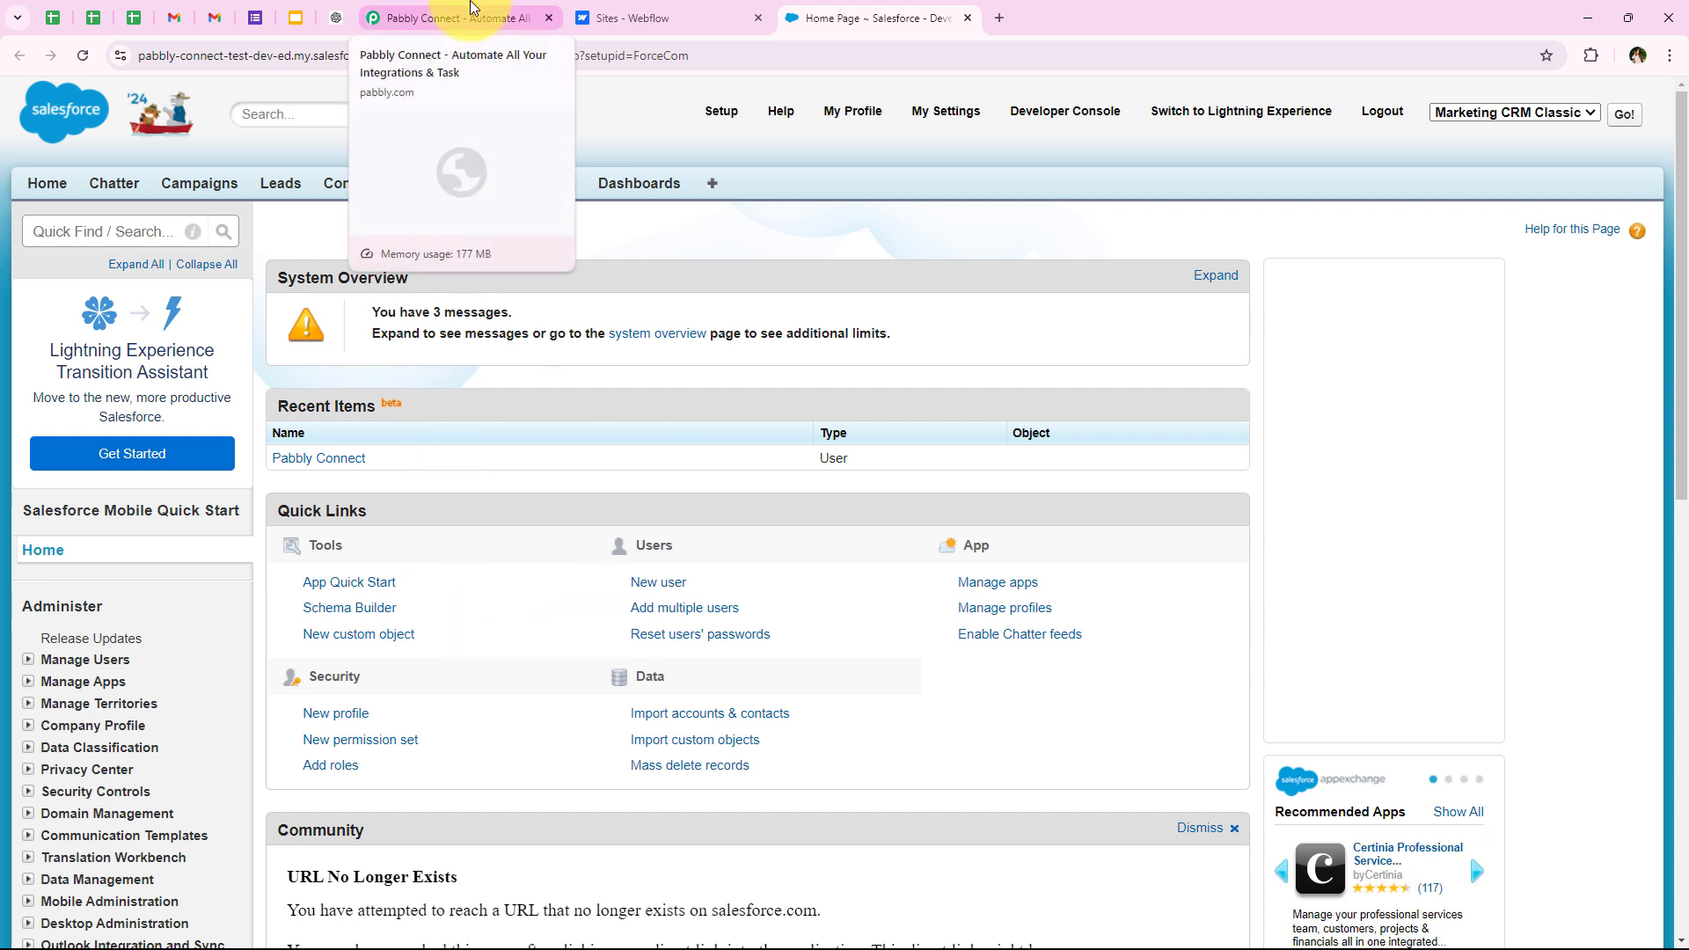
pyautogui.click(472, 13)
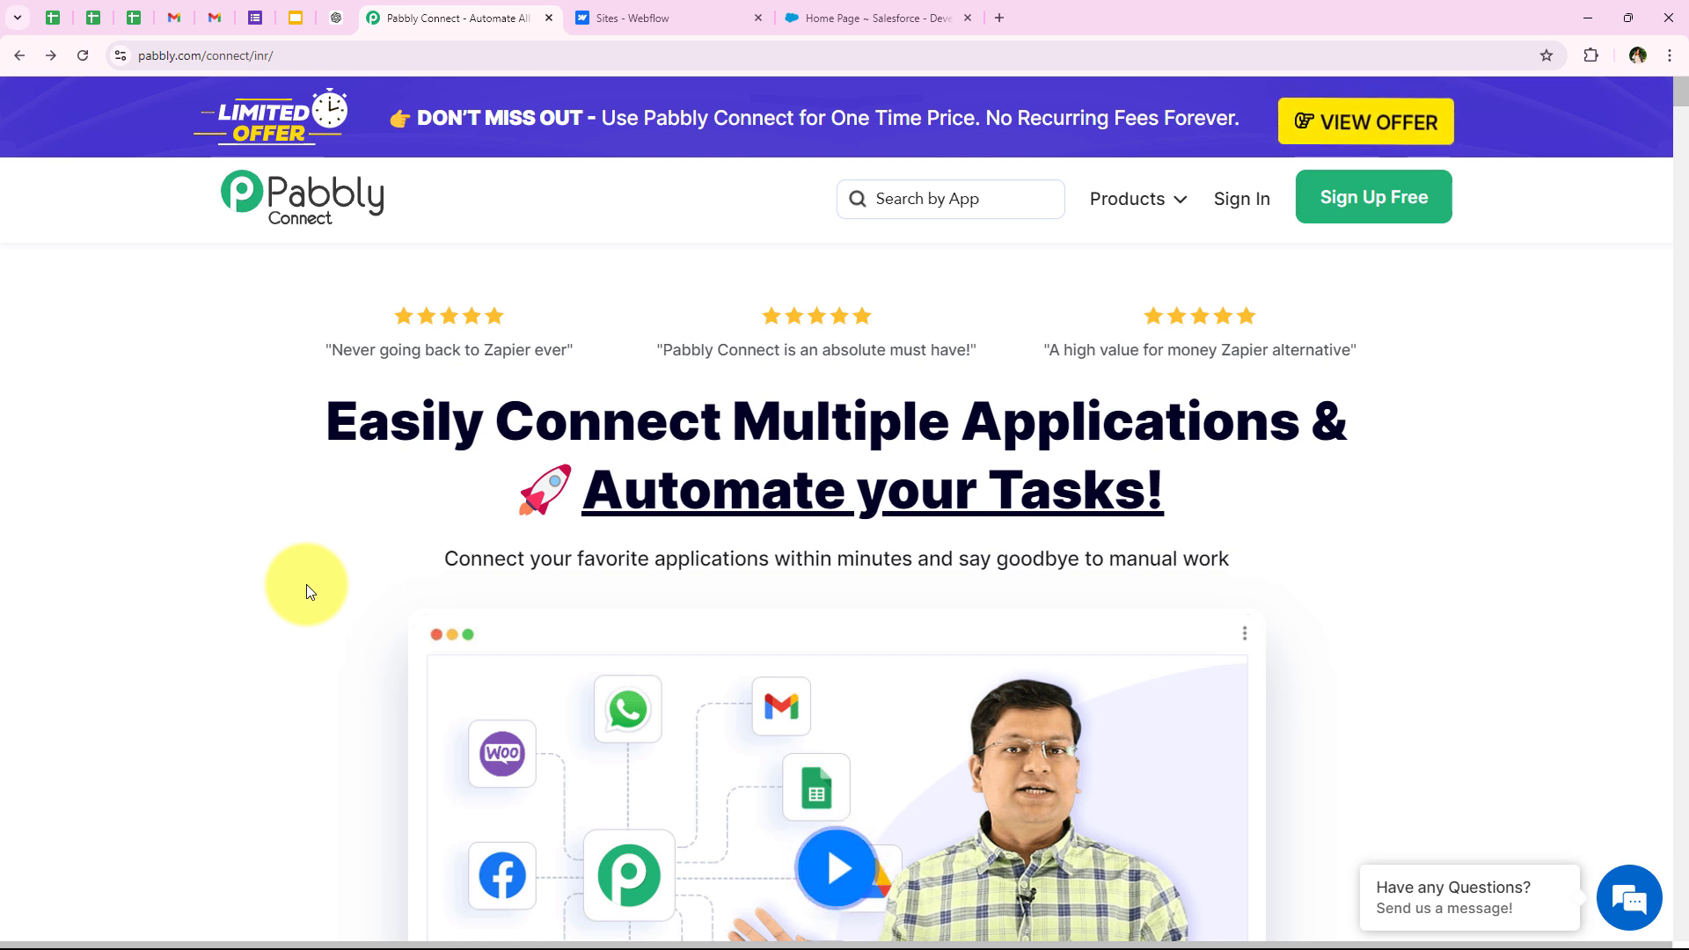
# Sign in to Pabbly with the existing account from the Pabbly Connect landing page.
pyautogui.click(330, 54)
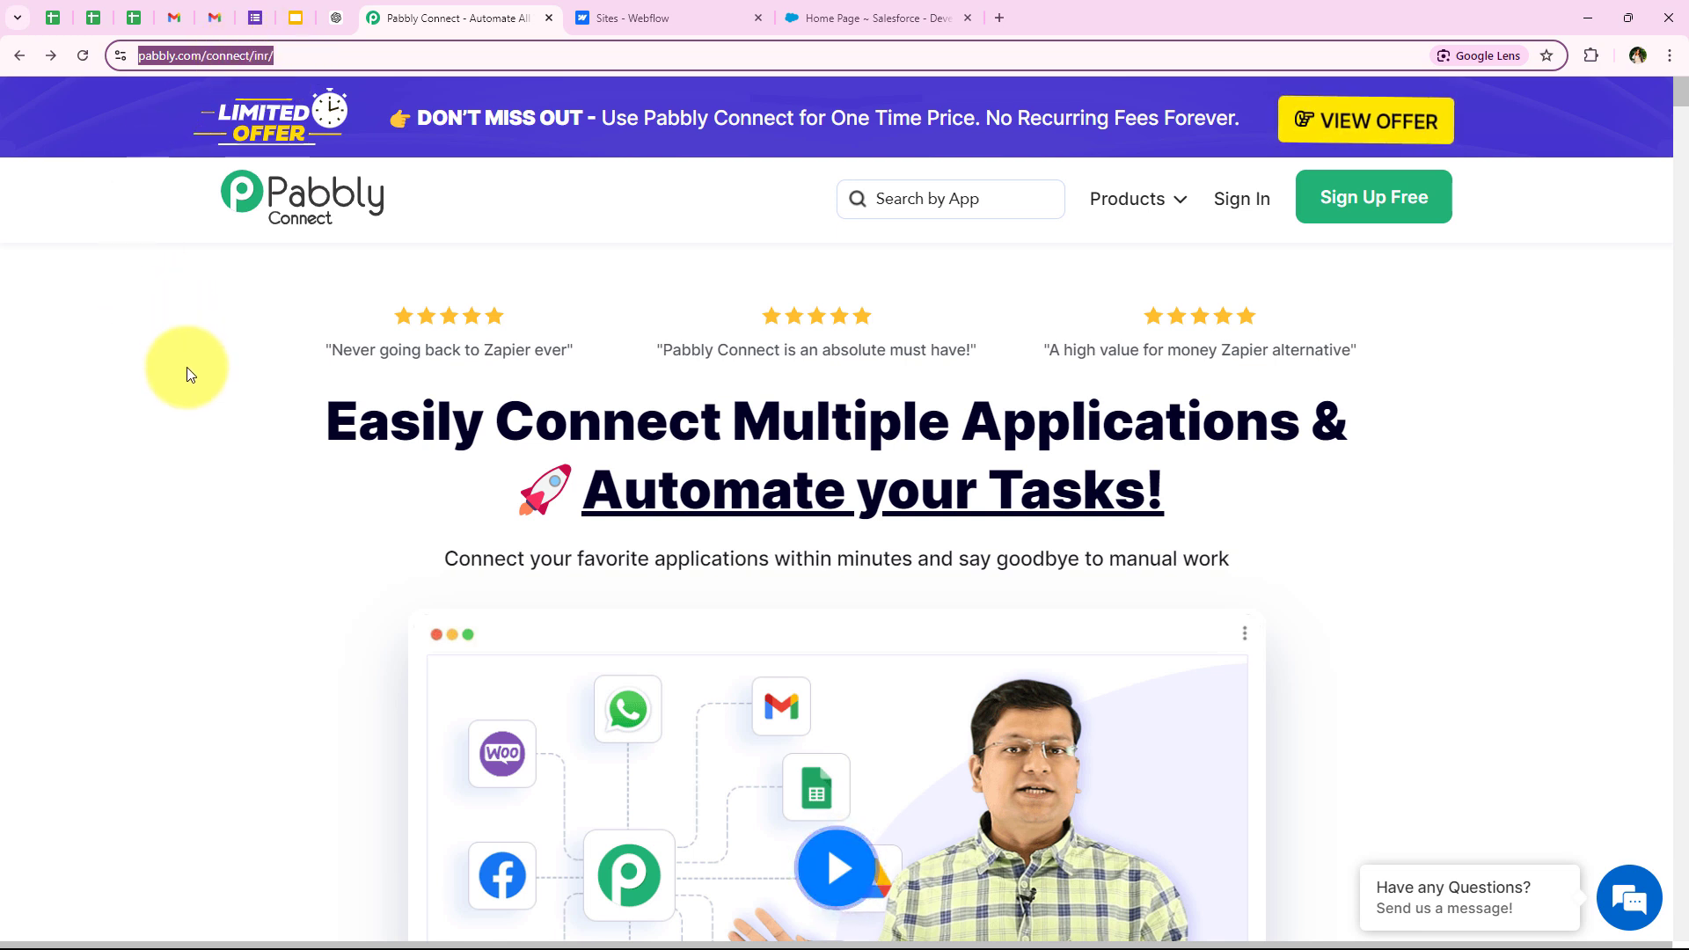
pyautogui.click(242, 268)
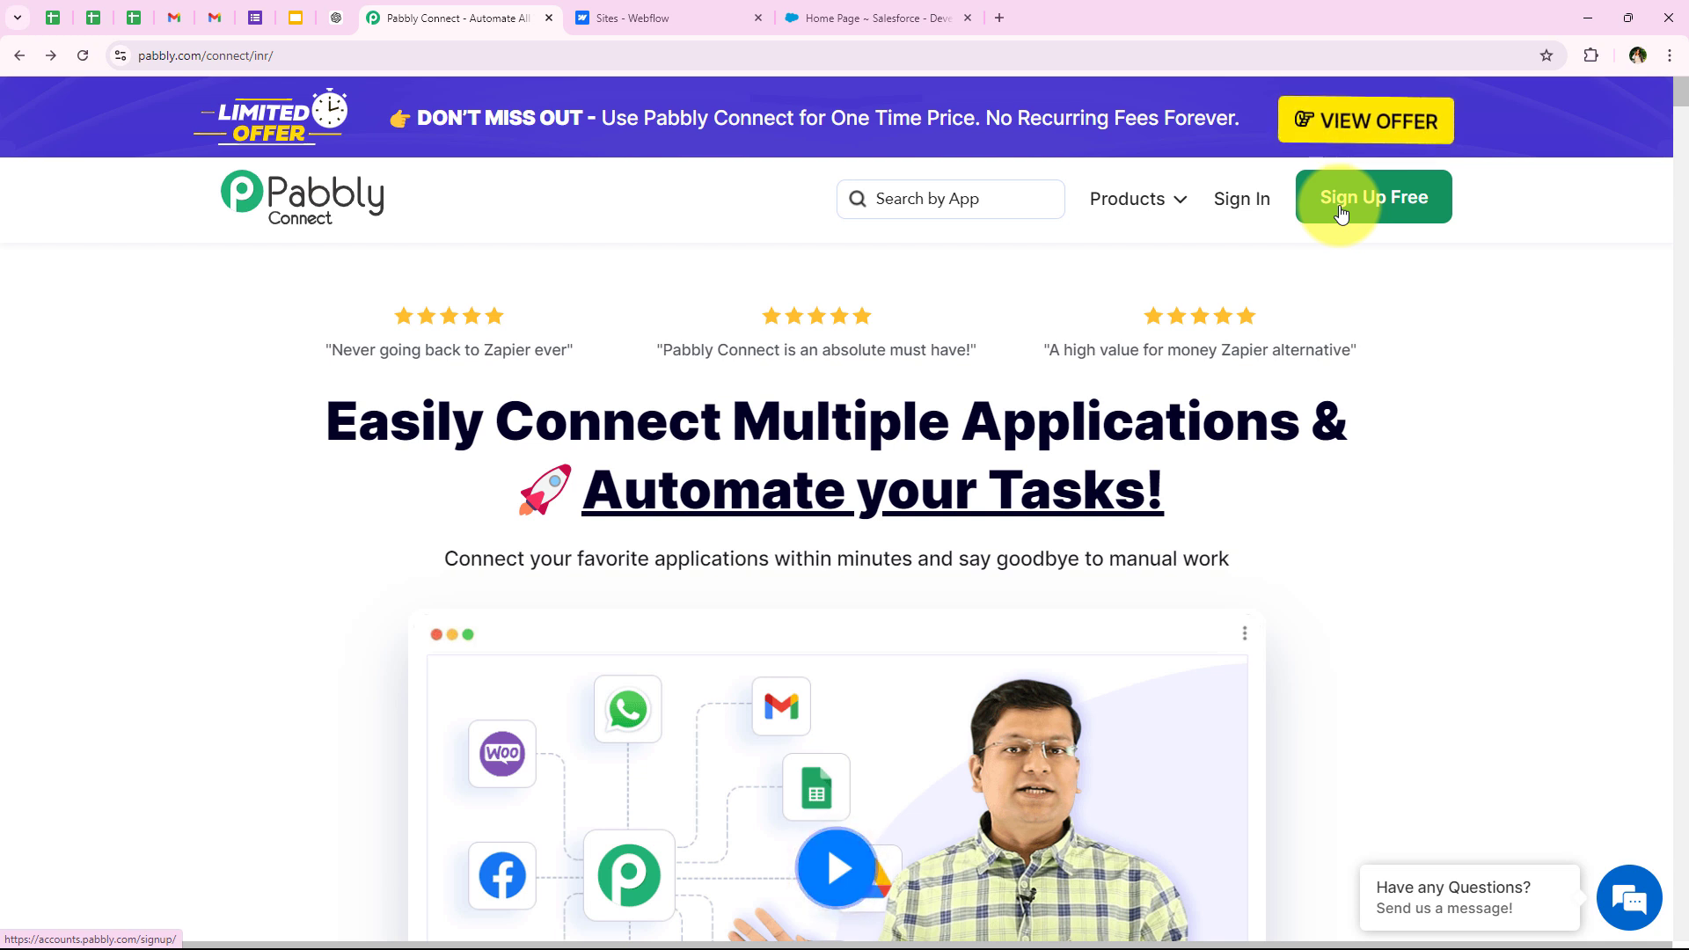
pyautogui.click(1255, 218)
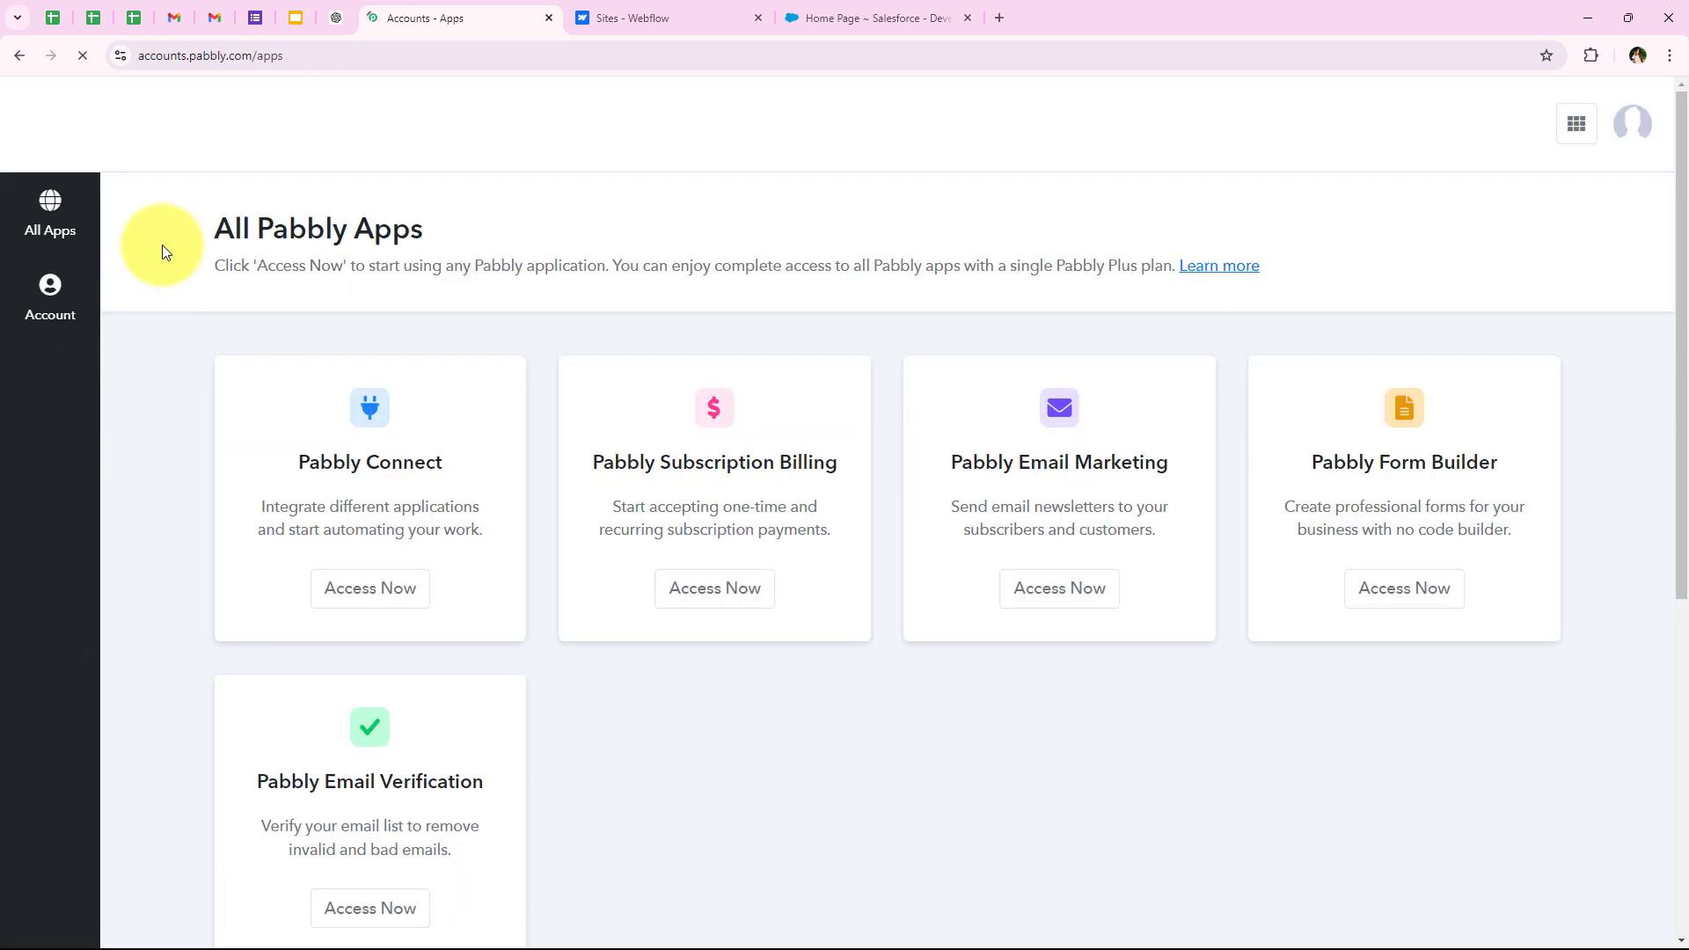
# Access Pabbly Connect from the overview of all Pabbly apps.
pyautogui.moveTo(204, 226); pyautogui.dragTo(435, 226)
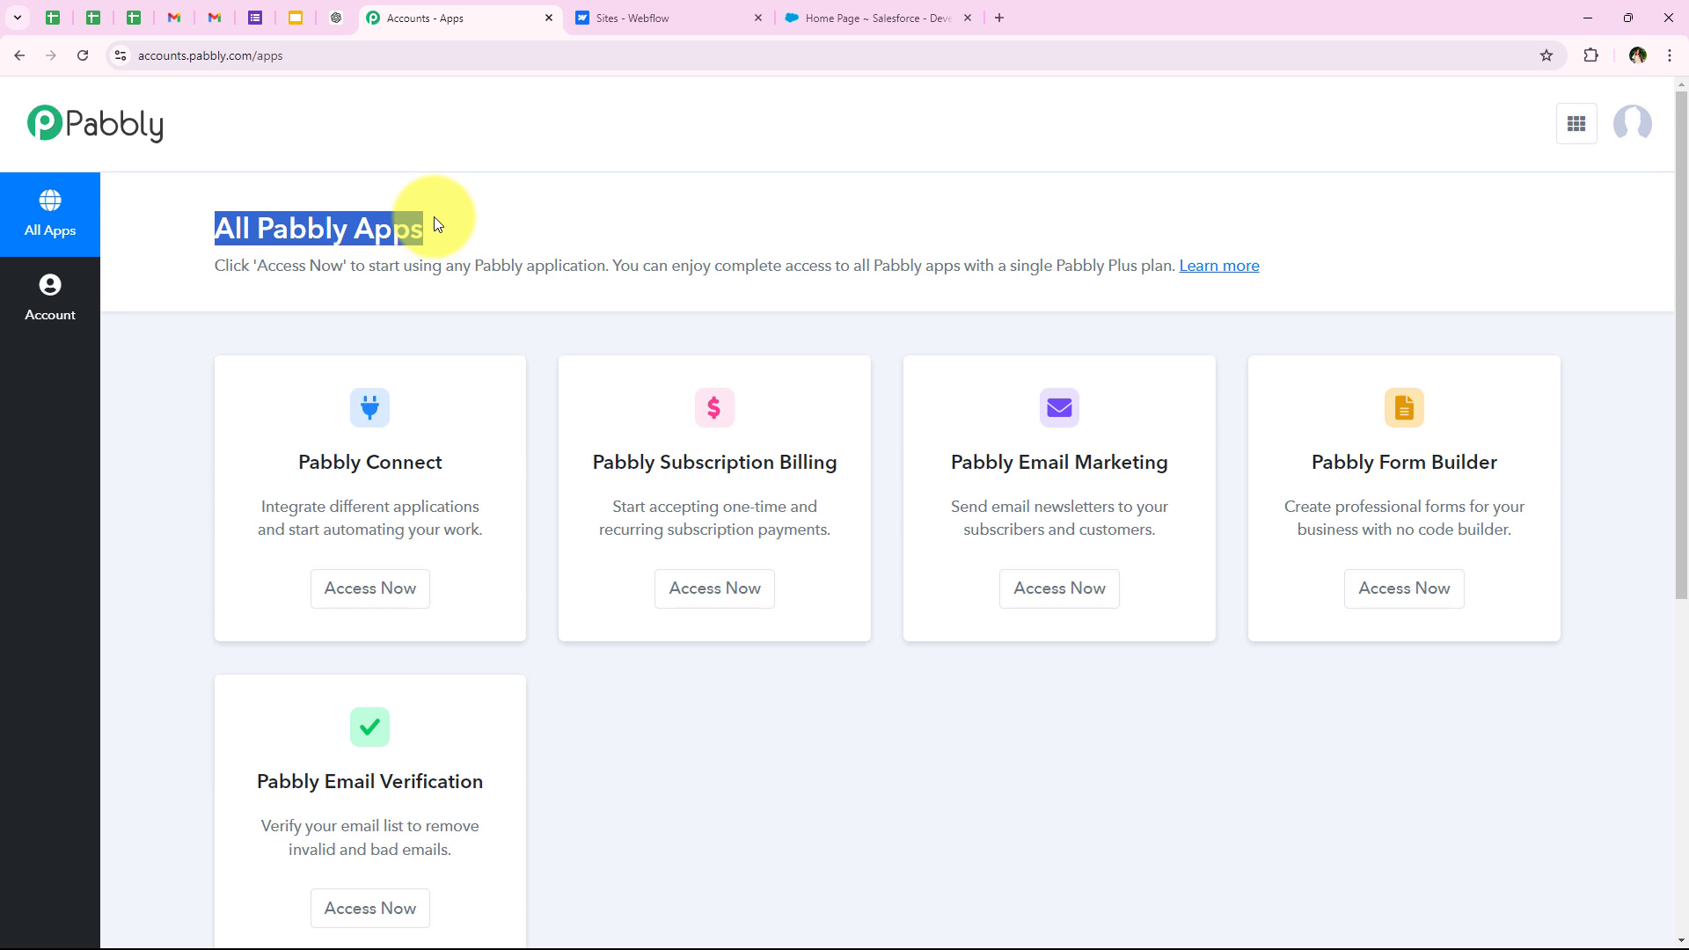
pyautogui.click(435, 223)
pyautogui.scroll(-1, 545, 622)
pyautogui.scroll(1, 560, 659)
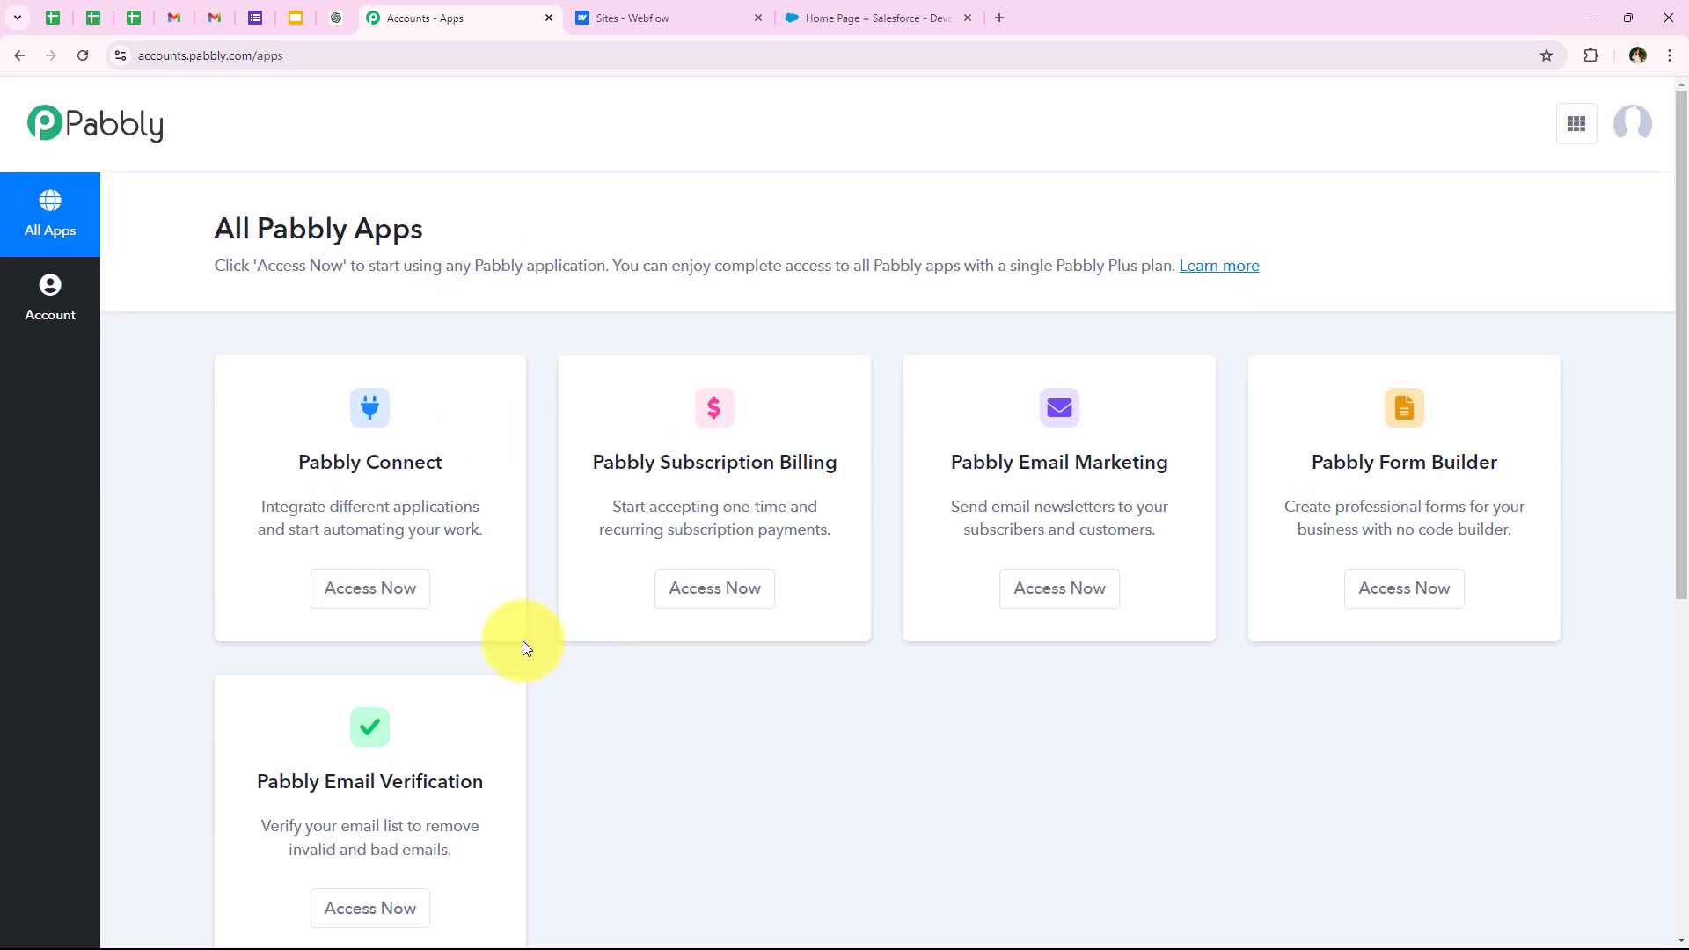
pyautogui.tripleClick(298, 473)
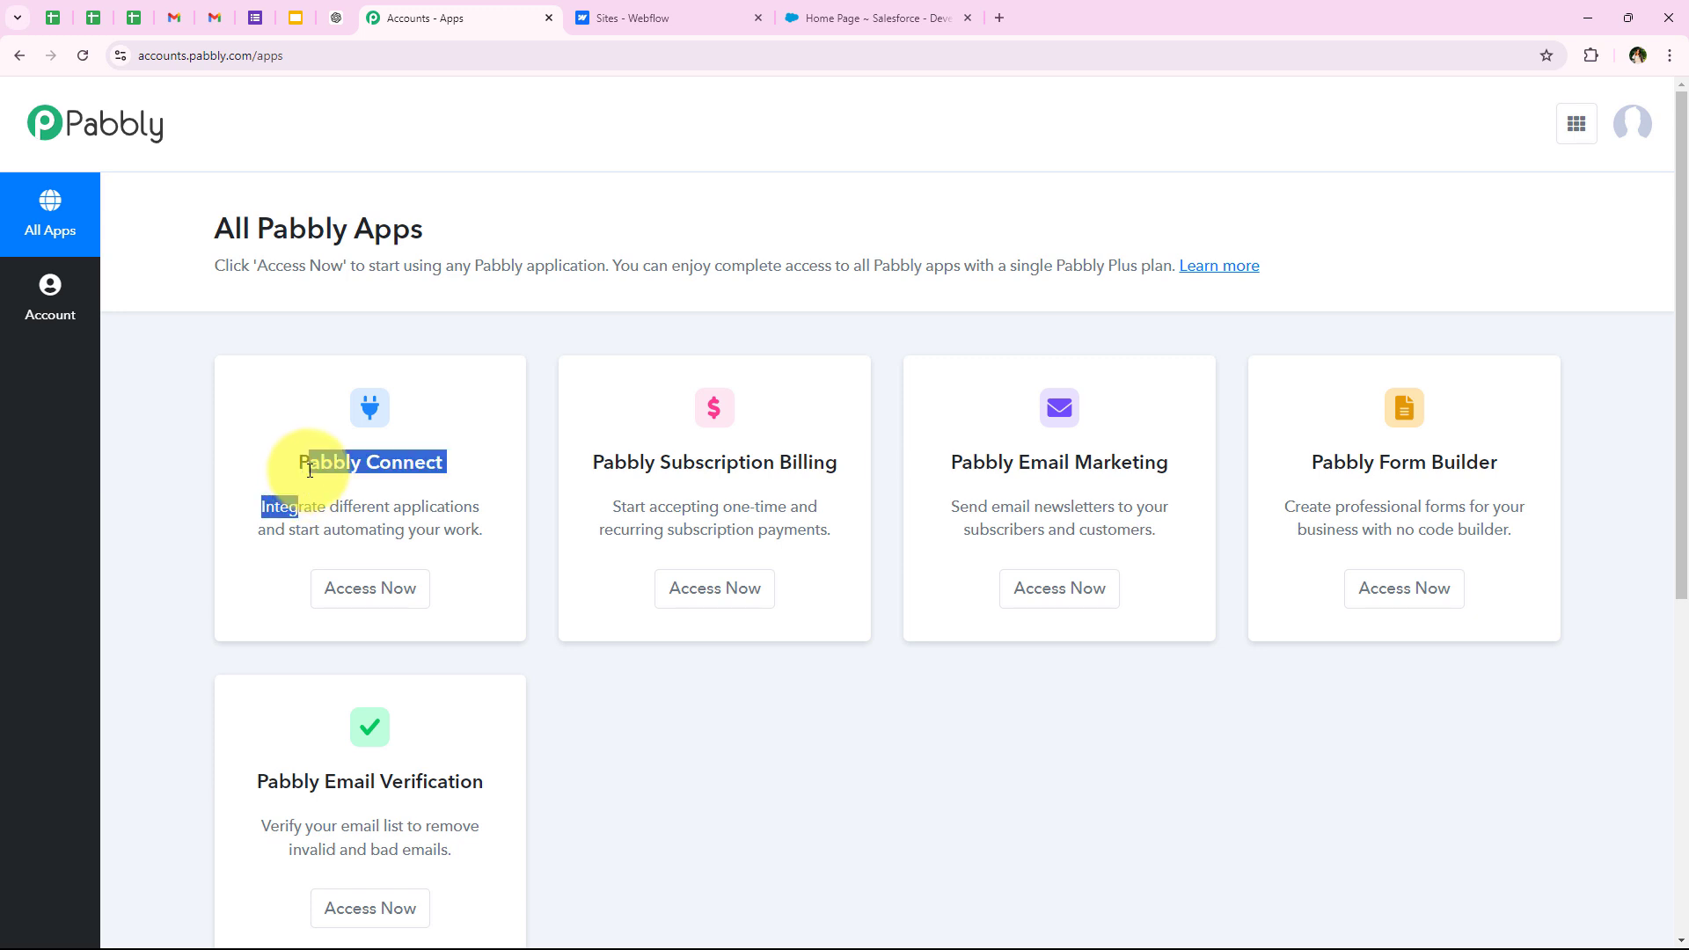
pyautogui.click(295, 482)
pyautogui.moveTo(334, 501); pyautogui.dragTo(480, 508)
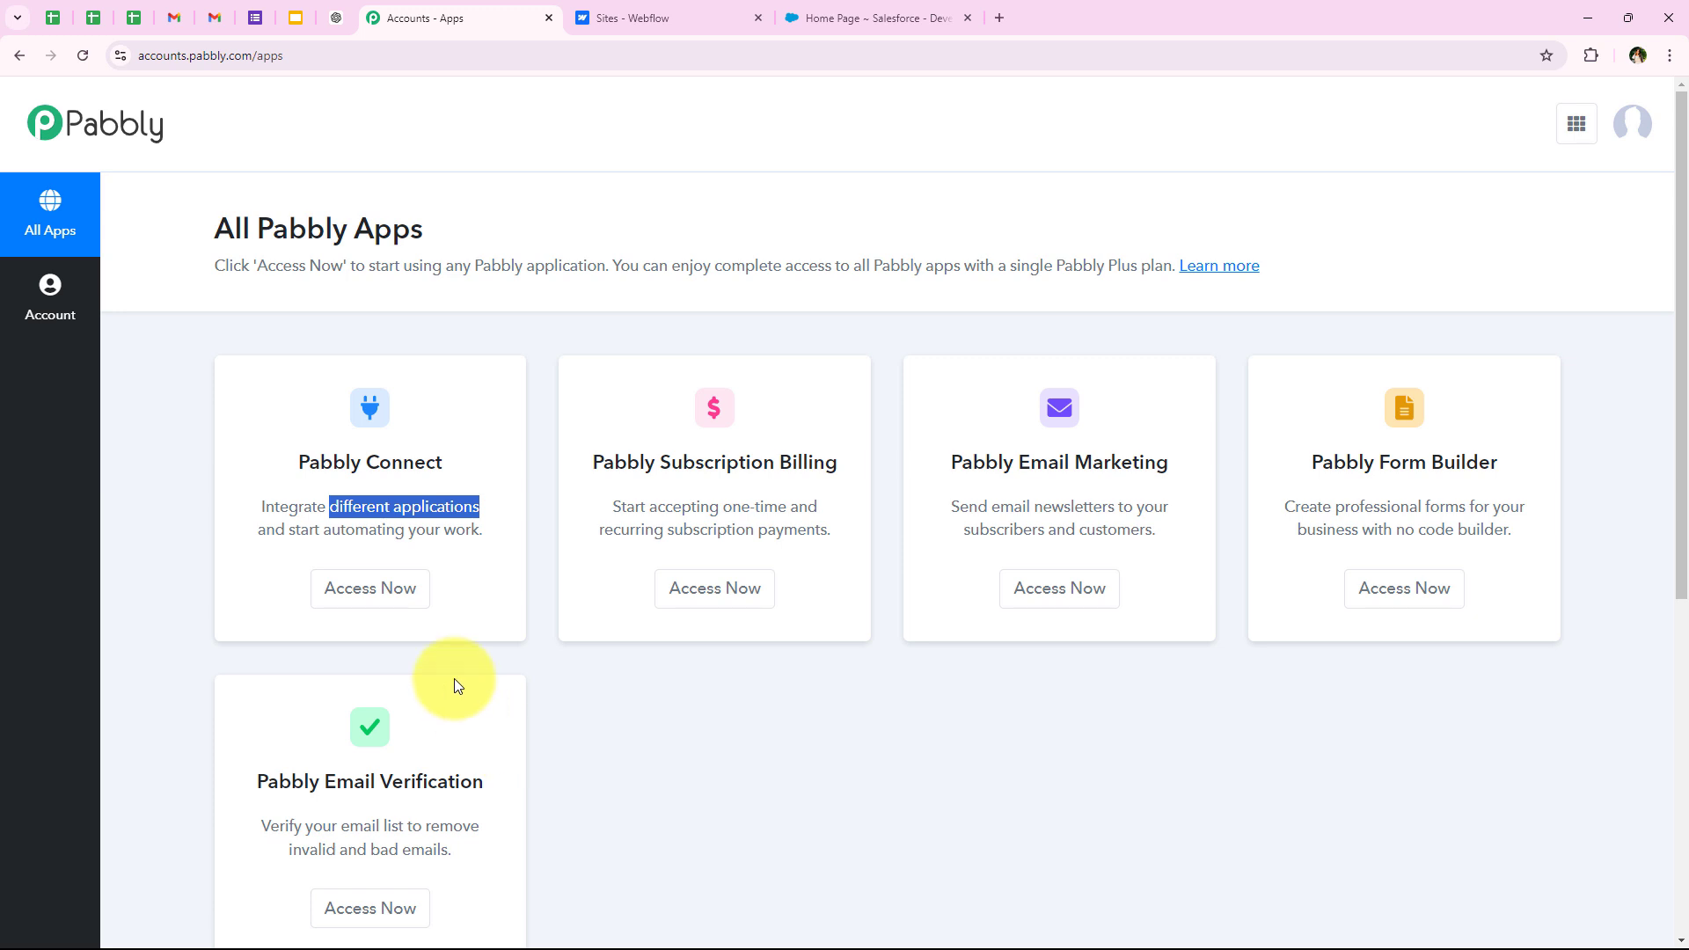
pyautogui.click(384, 589)
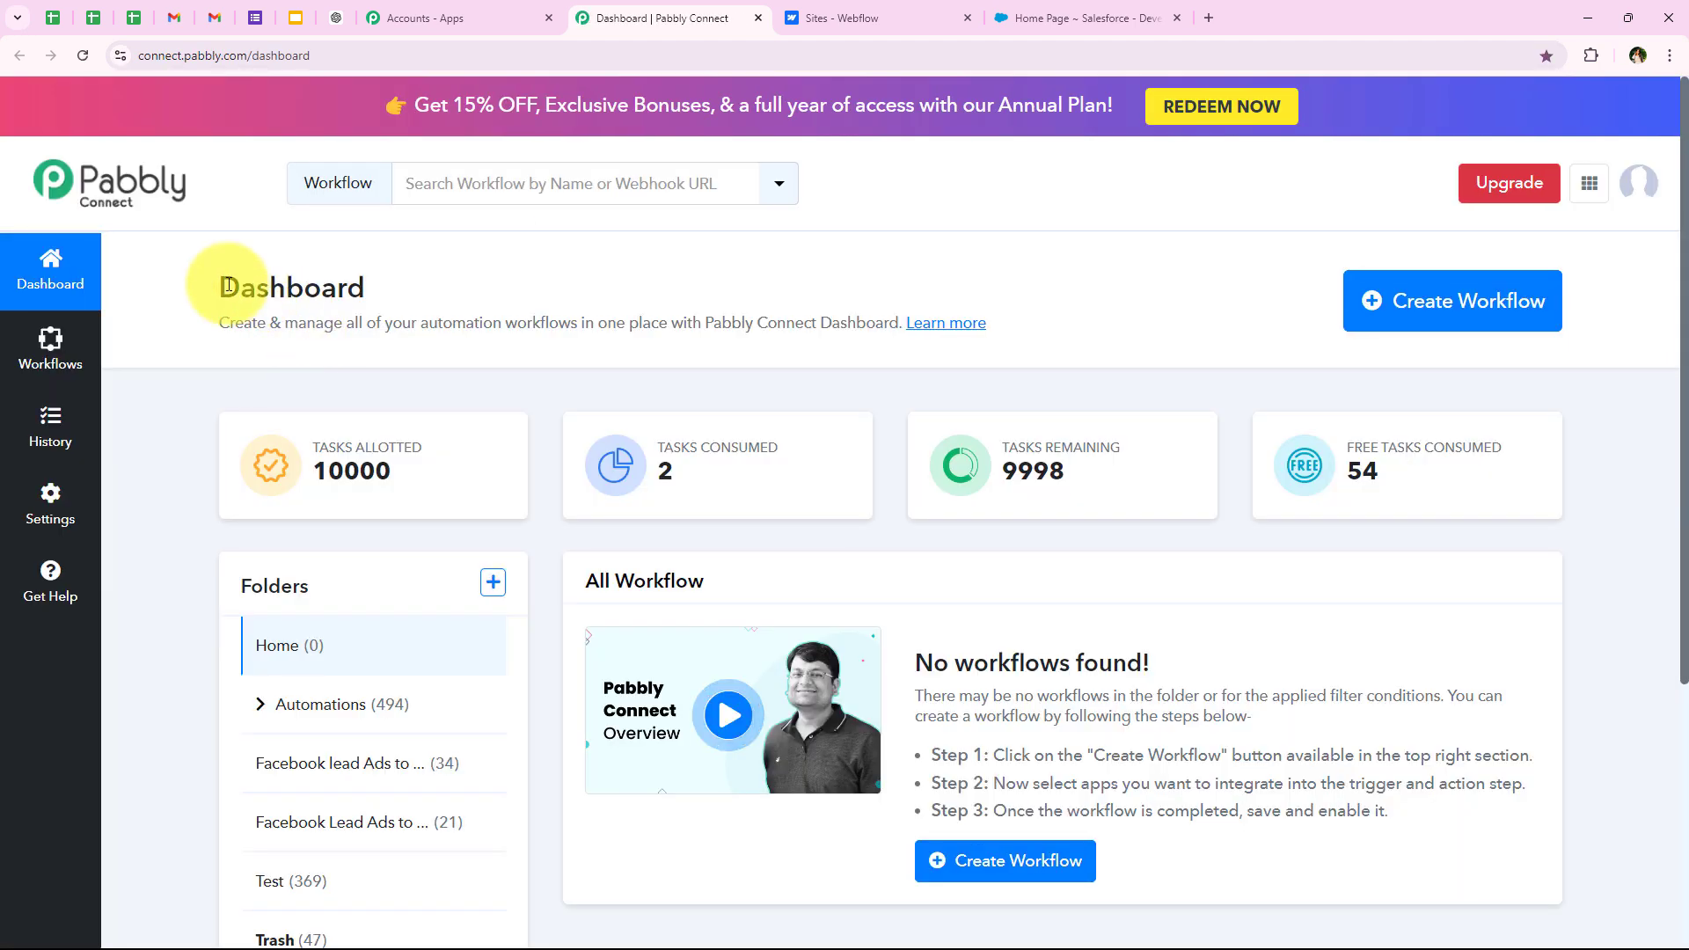
# Start a new workflow from the dashboard and choose Automations as its folder.
pyautogui.moveTo(196, 280); pyautogui.dragTo(412, 286)
pyautogui.click(370, 348)
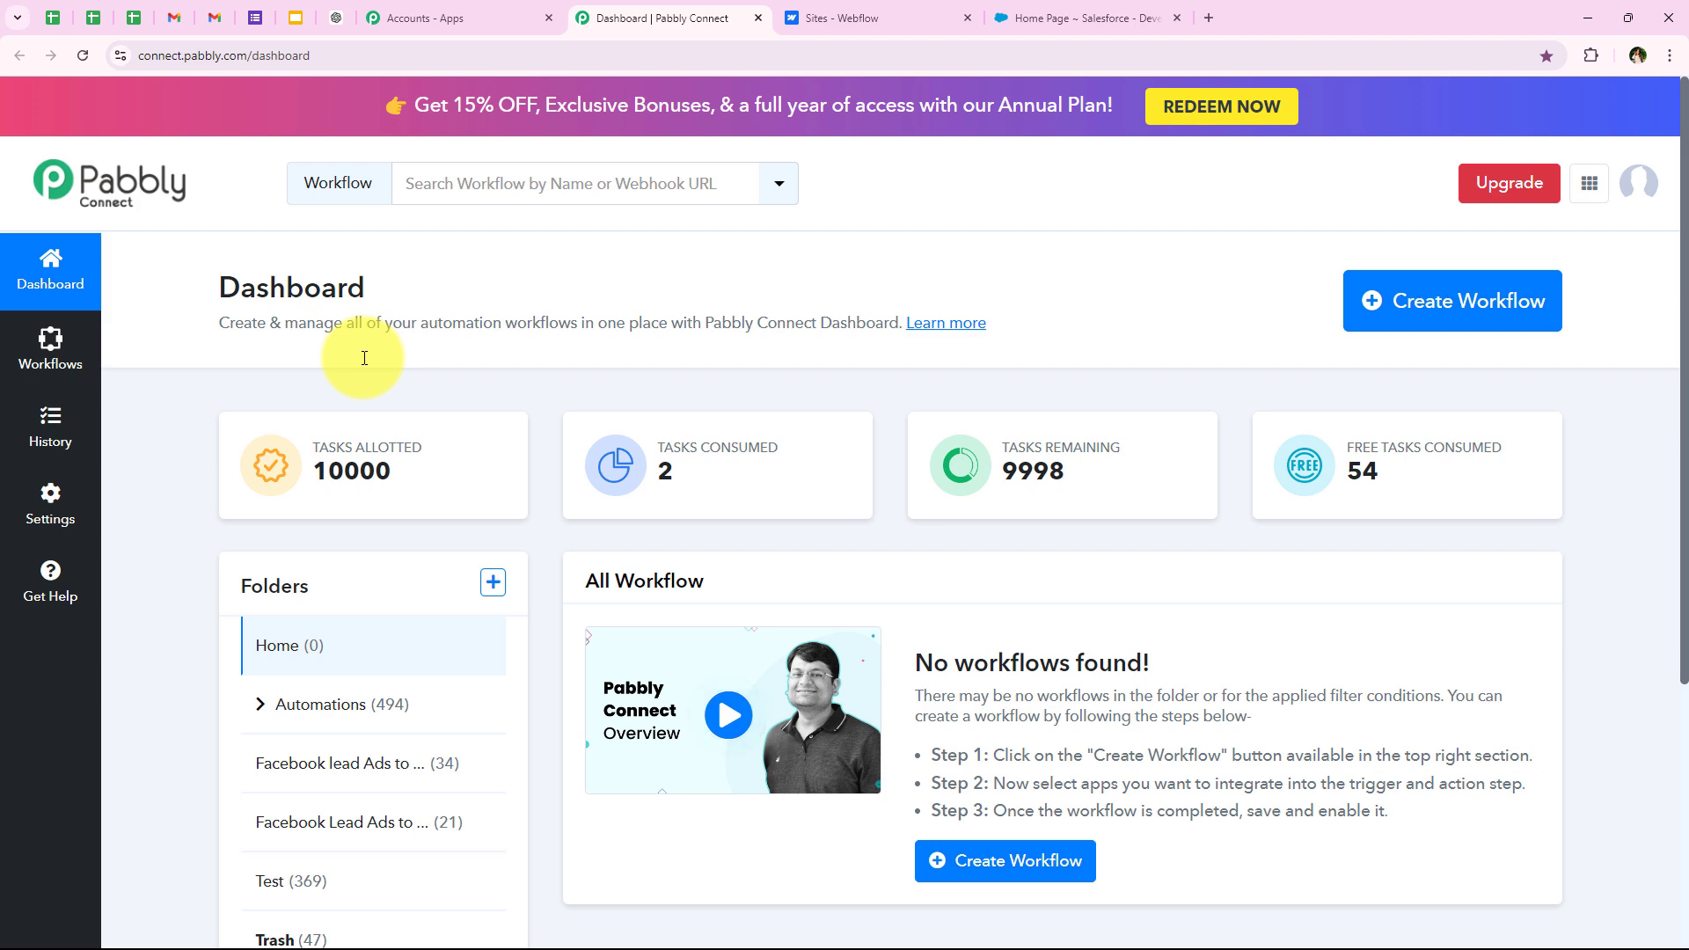
pyautogui.click(1414, 310)
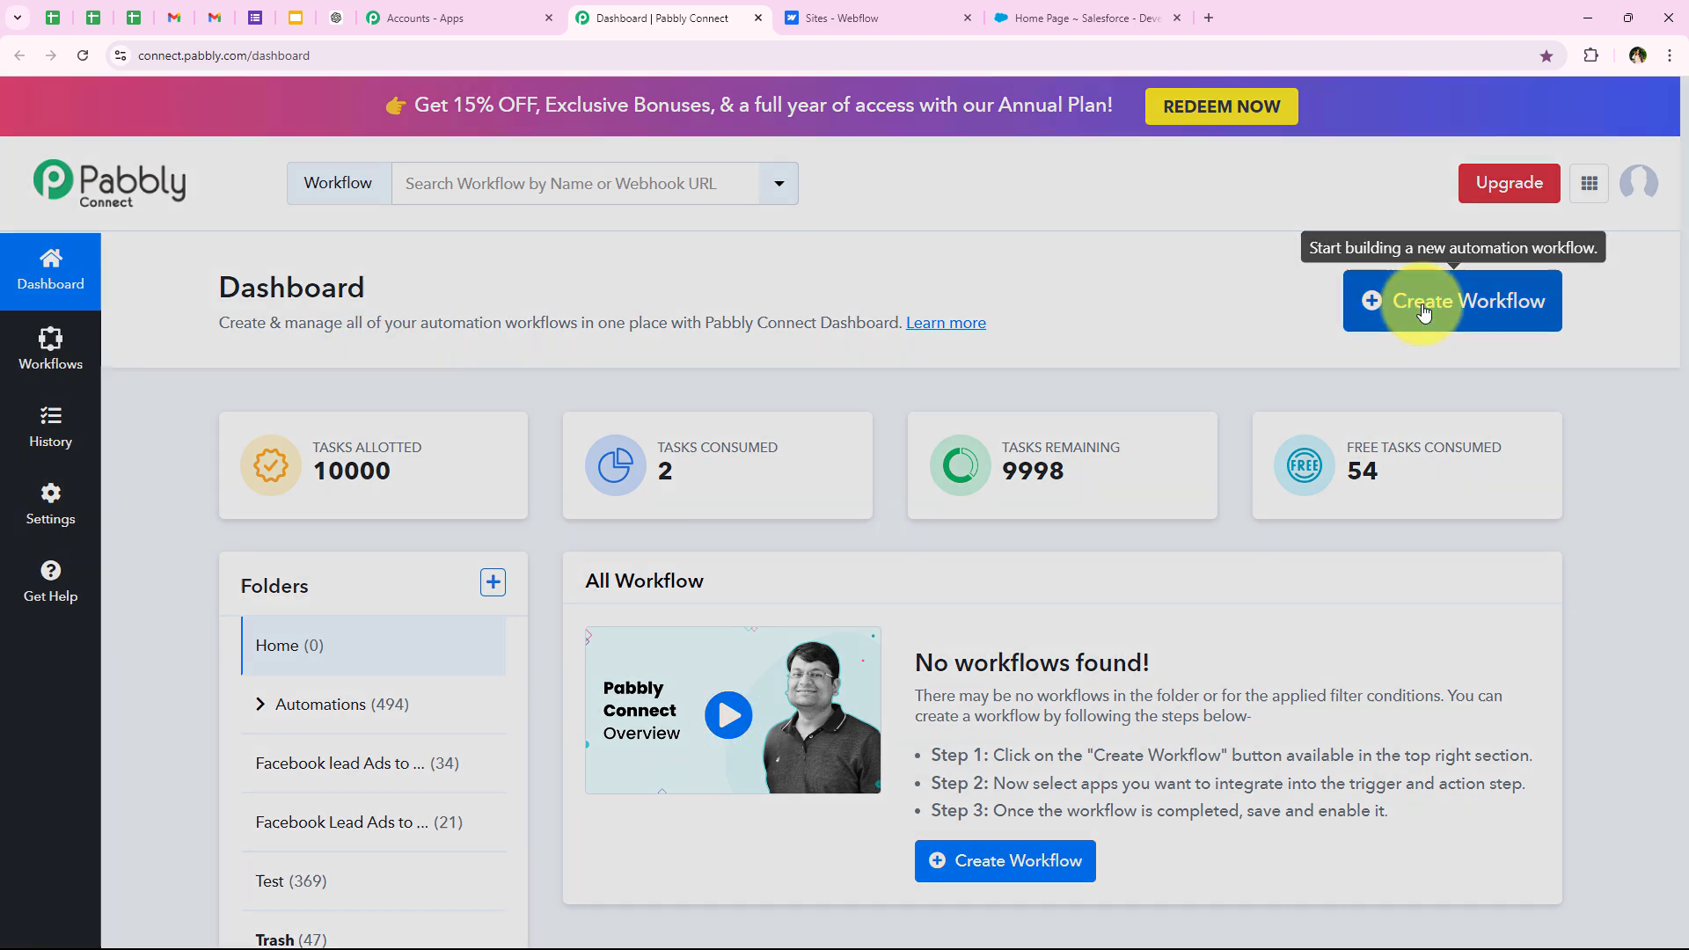
pyautogui.moveTo(577, 421); pyautogui.dragTo(730, 418)
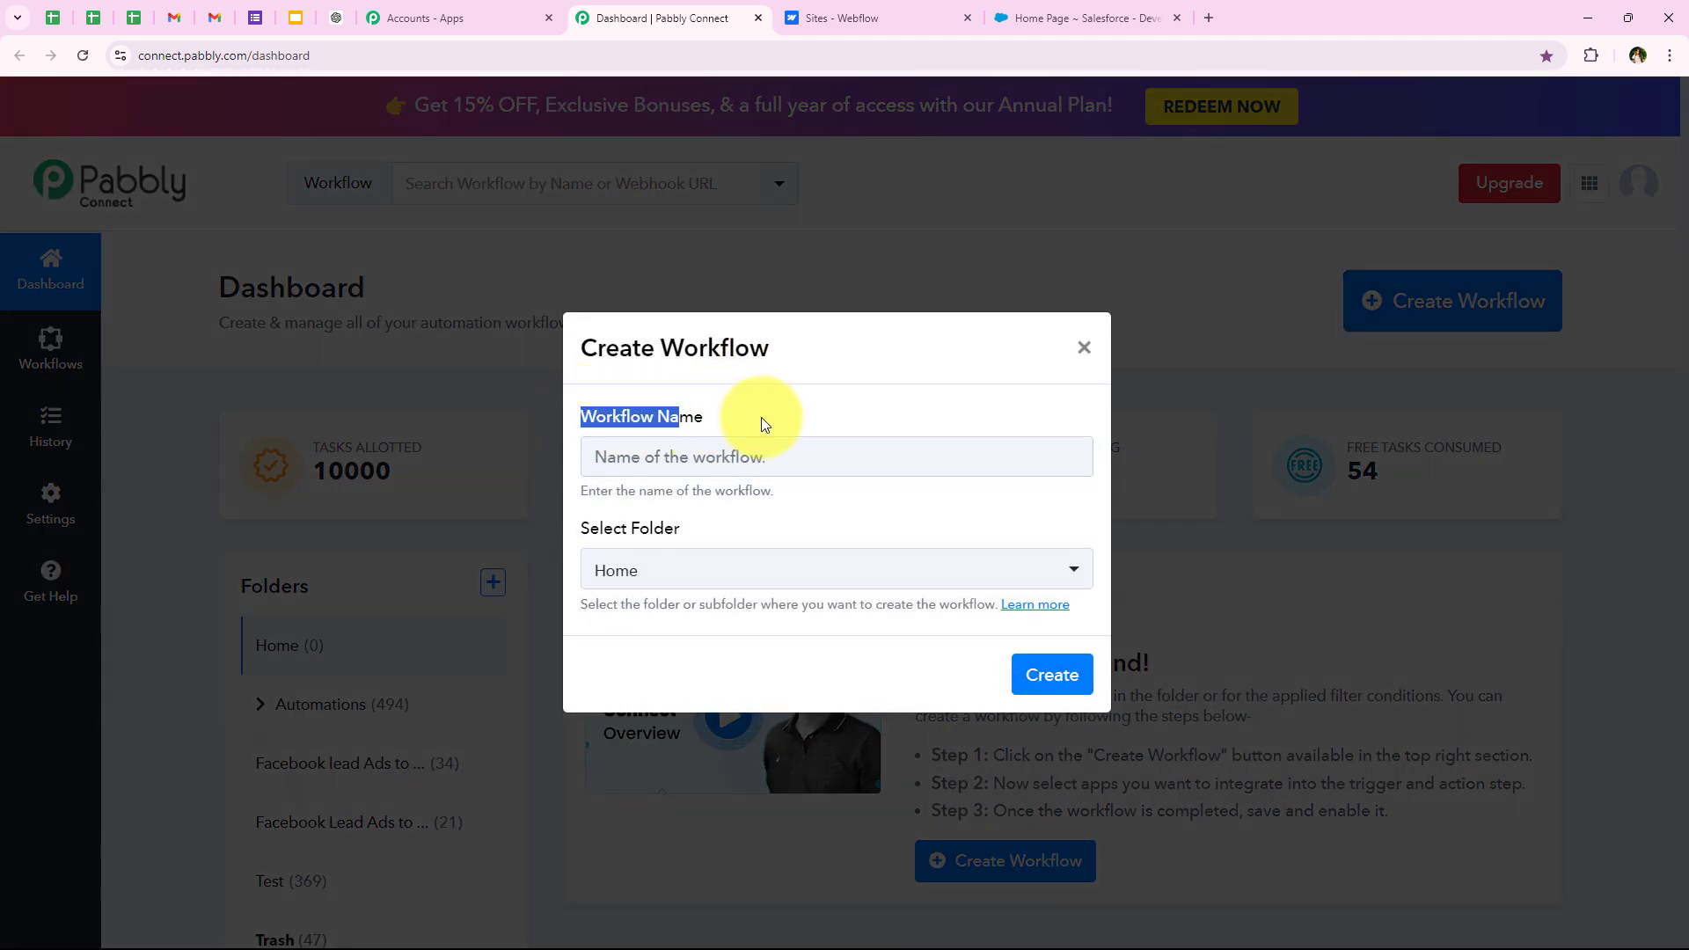
pyautogui.moveTo(586, 526); pyautogui.dragTo(662, 527)
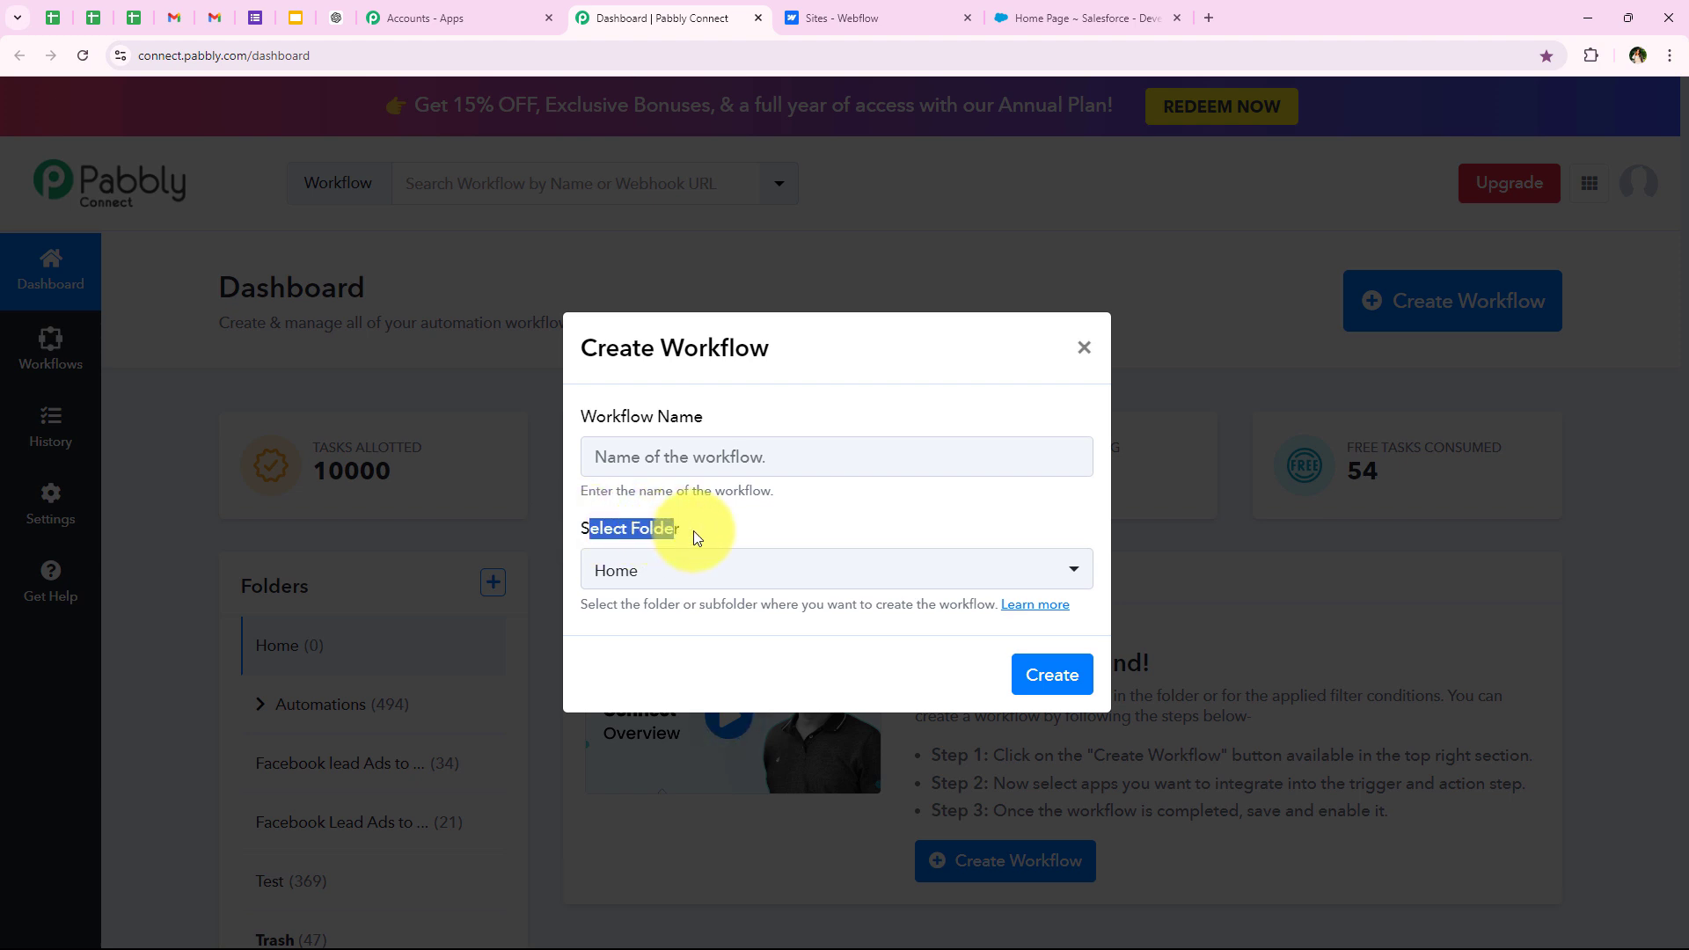
pyautogui.click(726, 526)
pyautogui.click(685, 587)
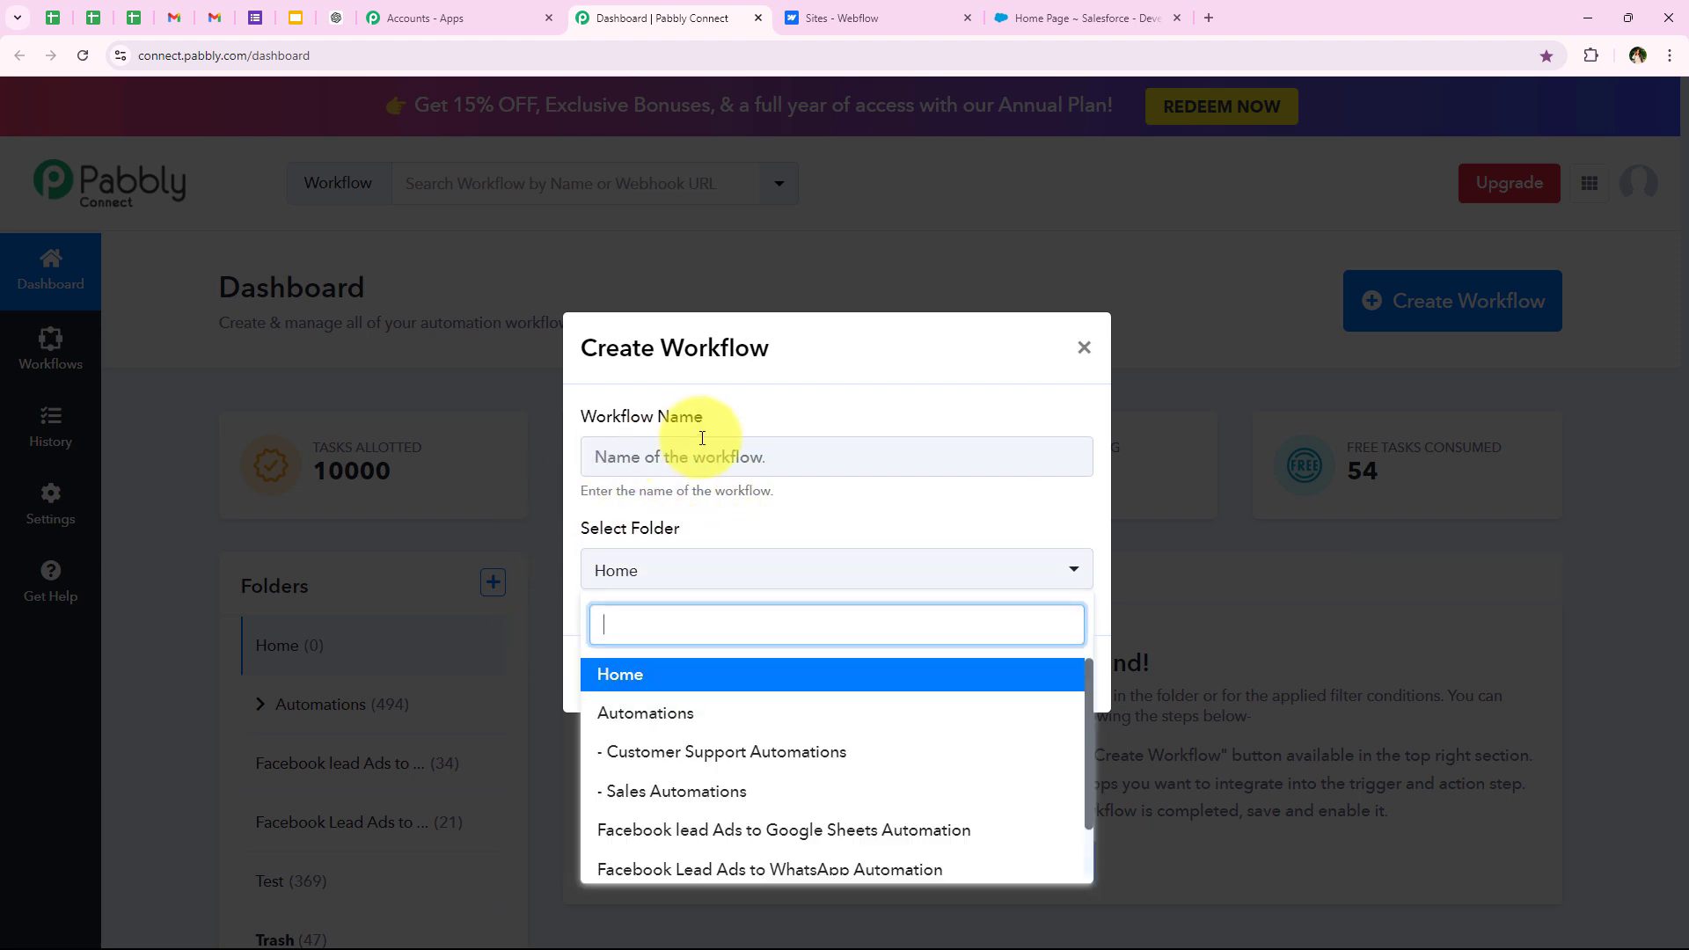
pyautogui.click(876, 720)
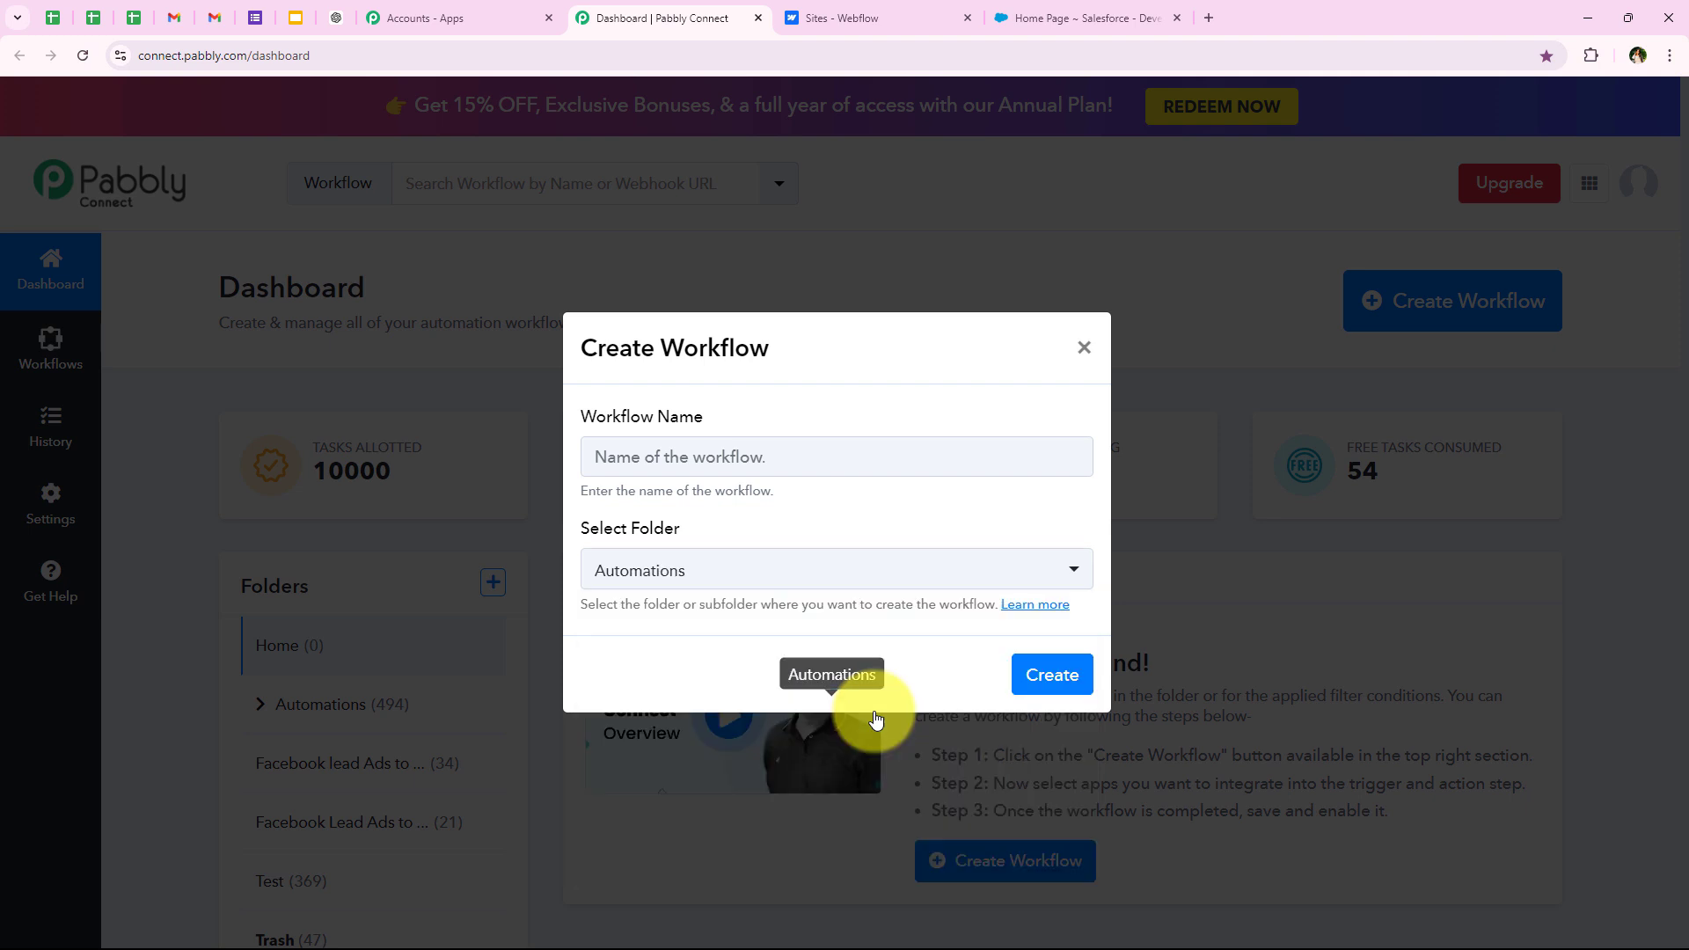
# Name the workflow "How to Create Salesforce Record for Webflow Form Submission" and create it.
pyautogui.click(628, 458)
pyautogui.click(628, 457)
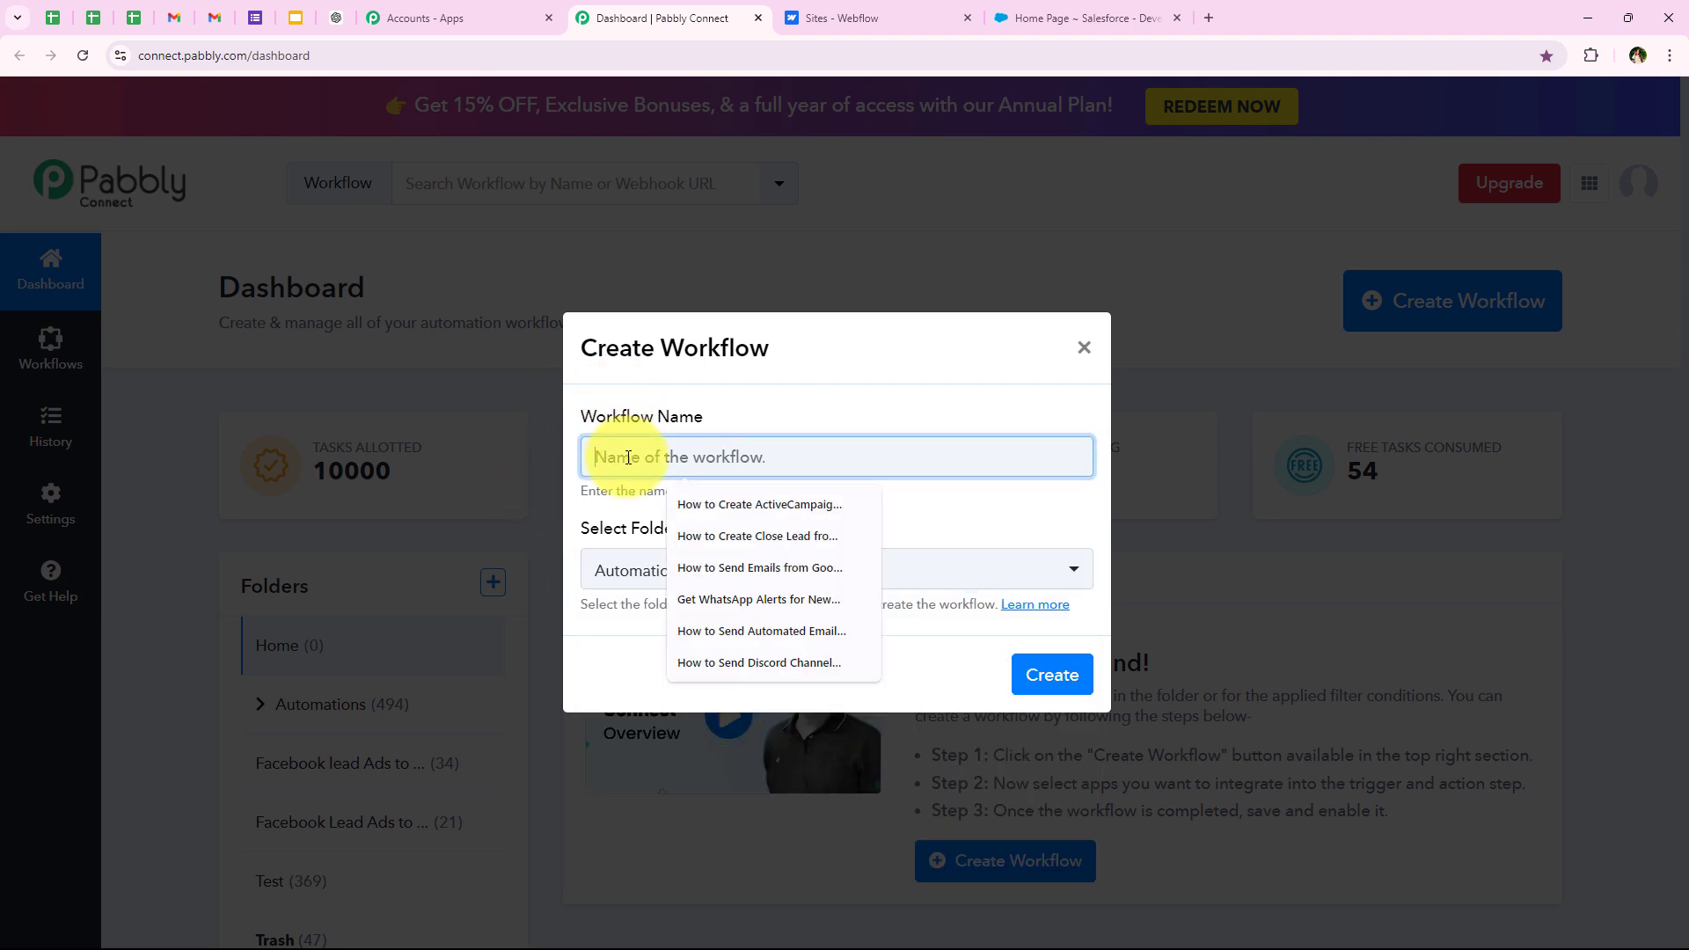
pyautogui.write('How to Create Salesforce Record for Webflow Form Submission')
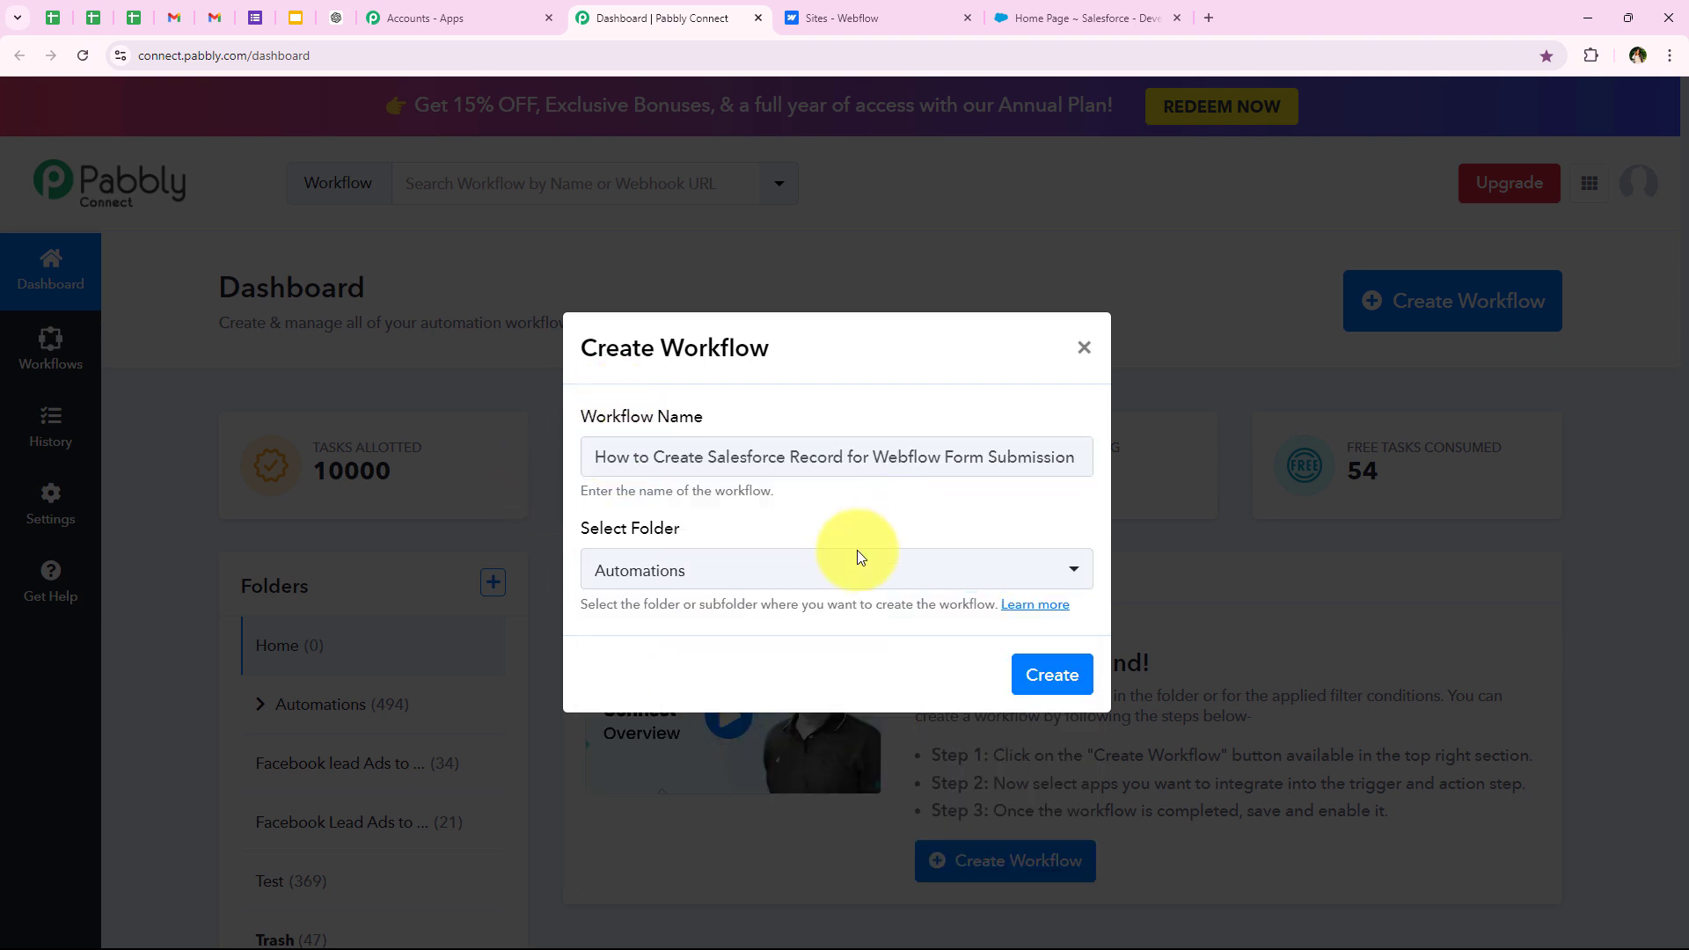
pyautogui.moveTo(706, 456); pyautogui.dragTo(1119, 468)
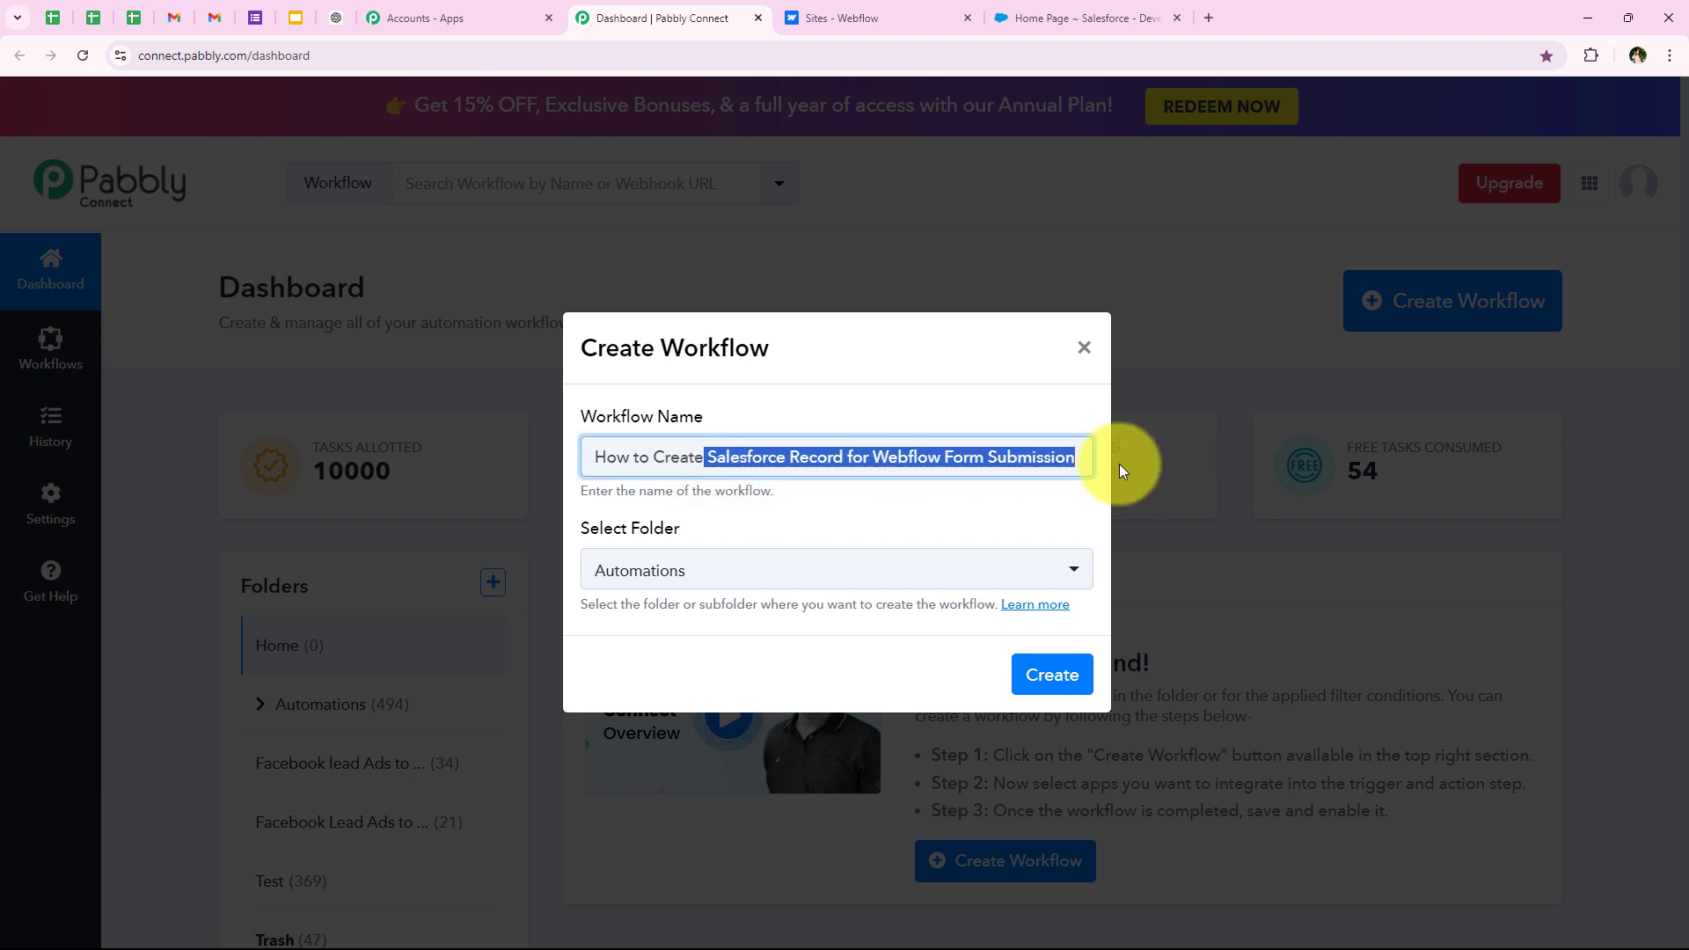
pyautogui.click(1036, 689)
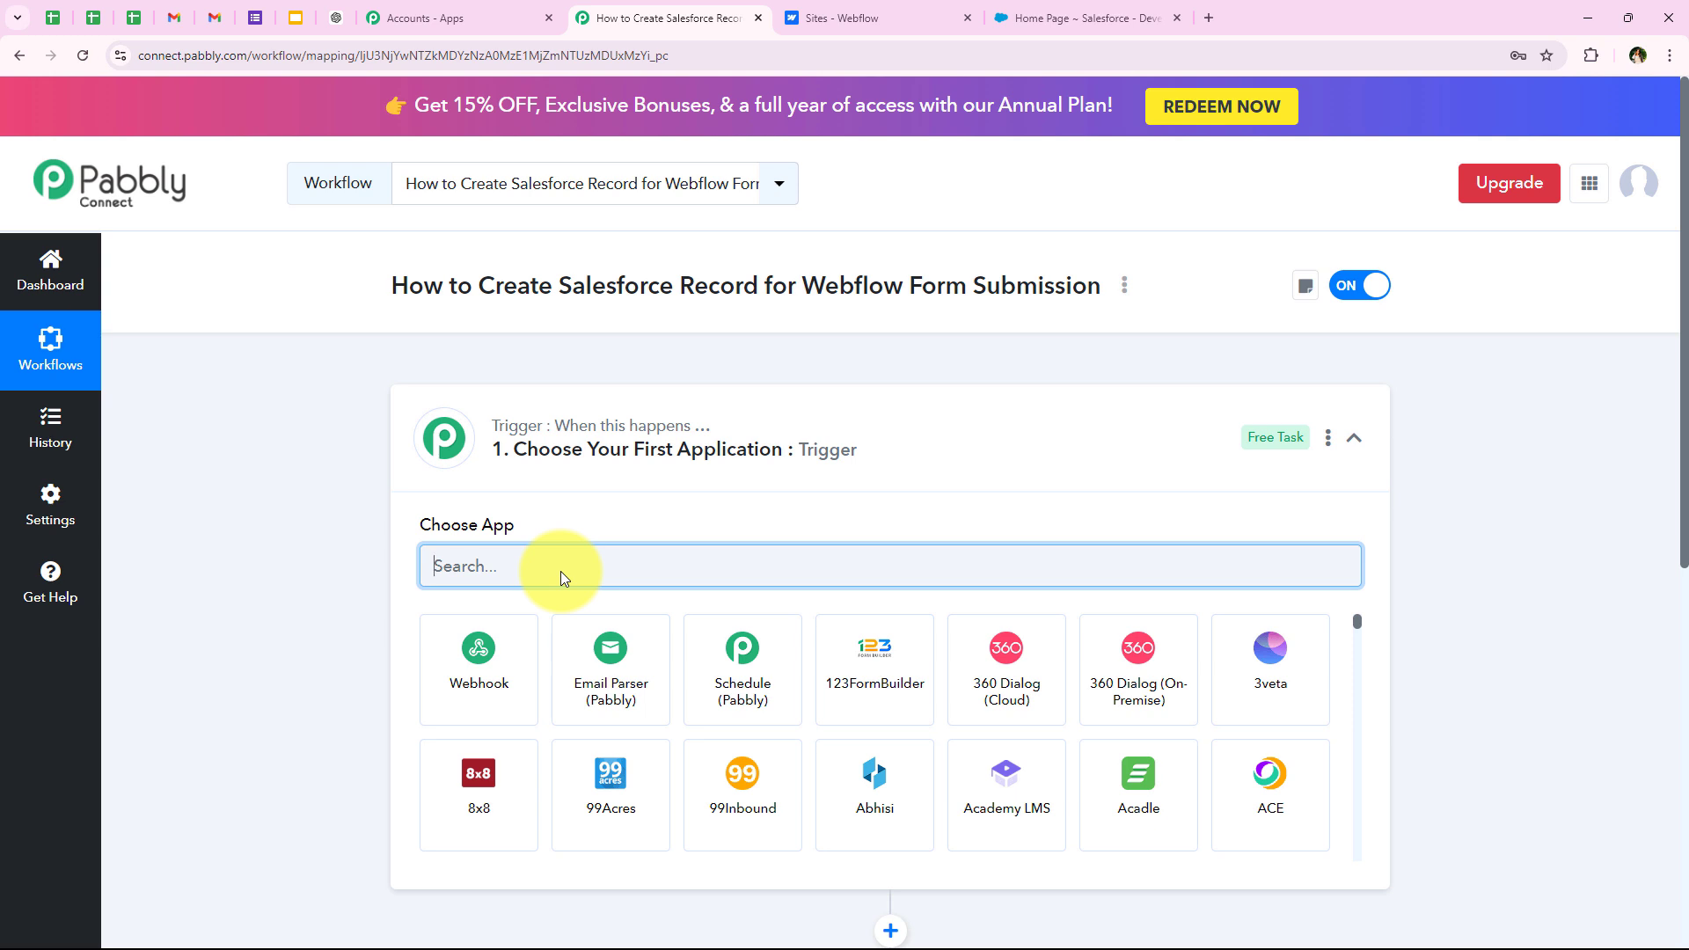
# Collapse the trigger step and examine the explanations of the workflow's trigger and action.
pyautogui.click(742, 433)
pyautogui.moveTo(493, 437)
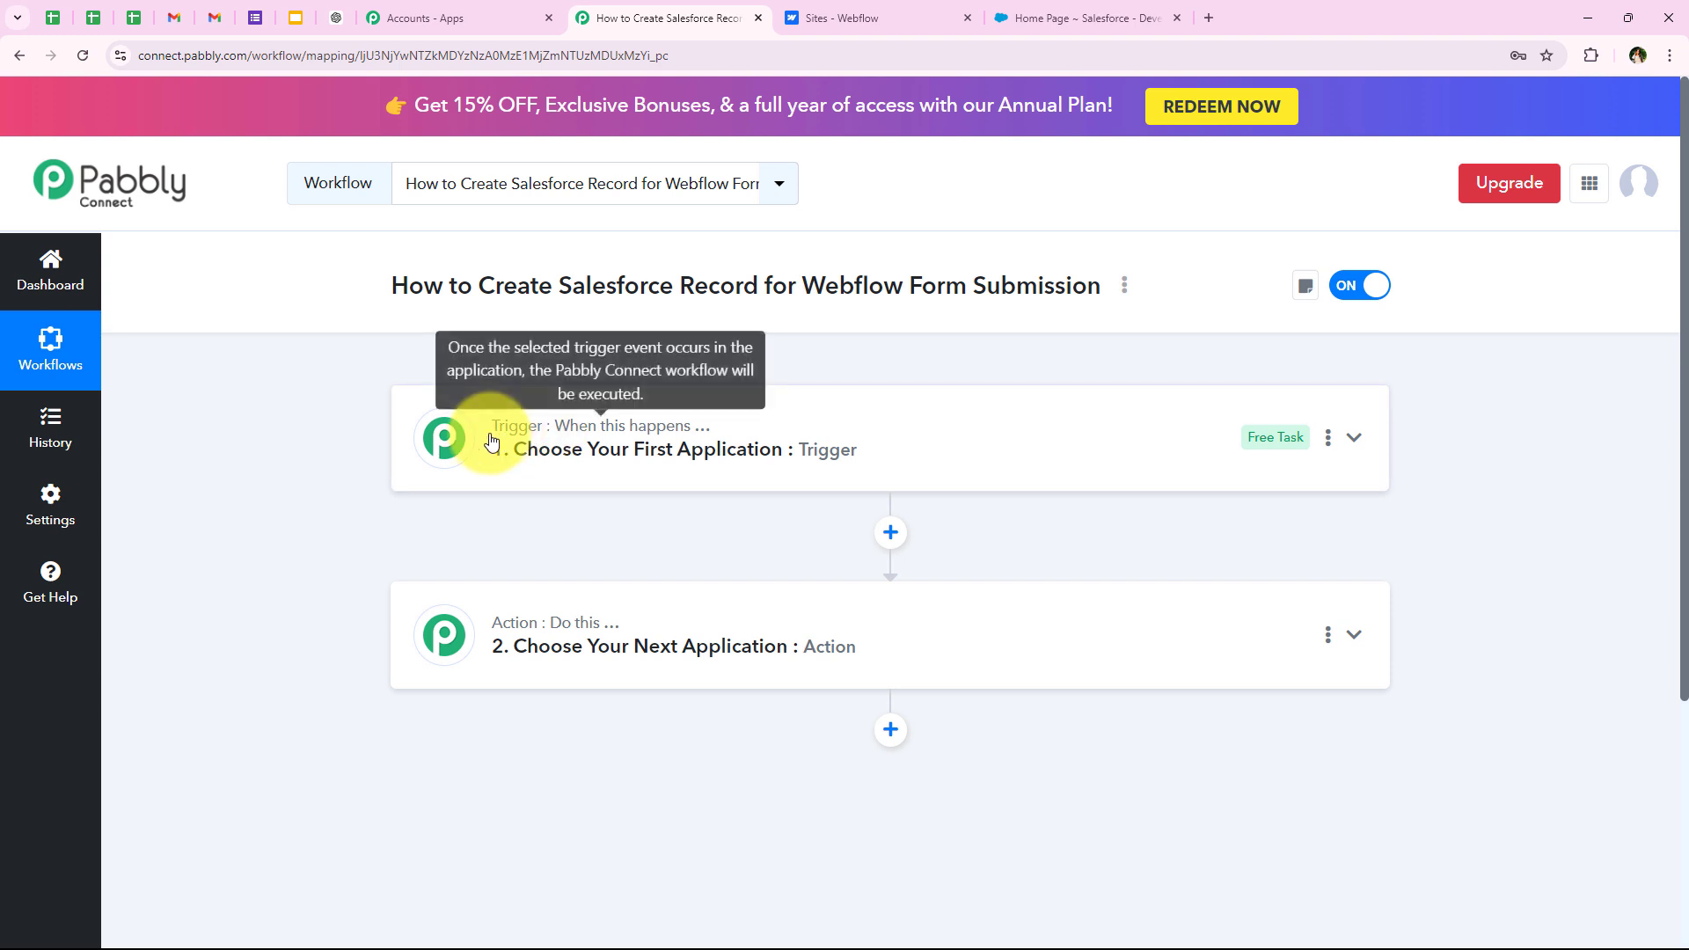
pyautogui.moveTo(590, 635)
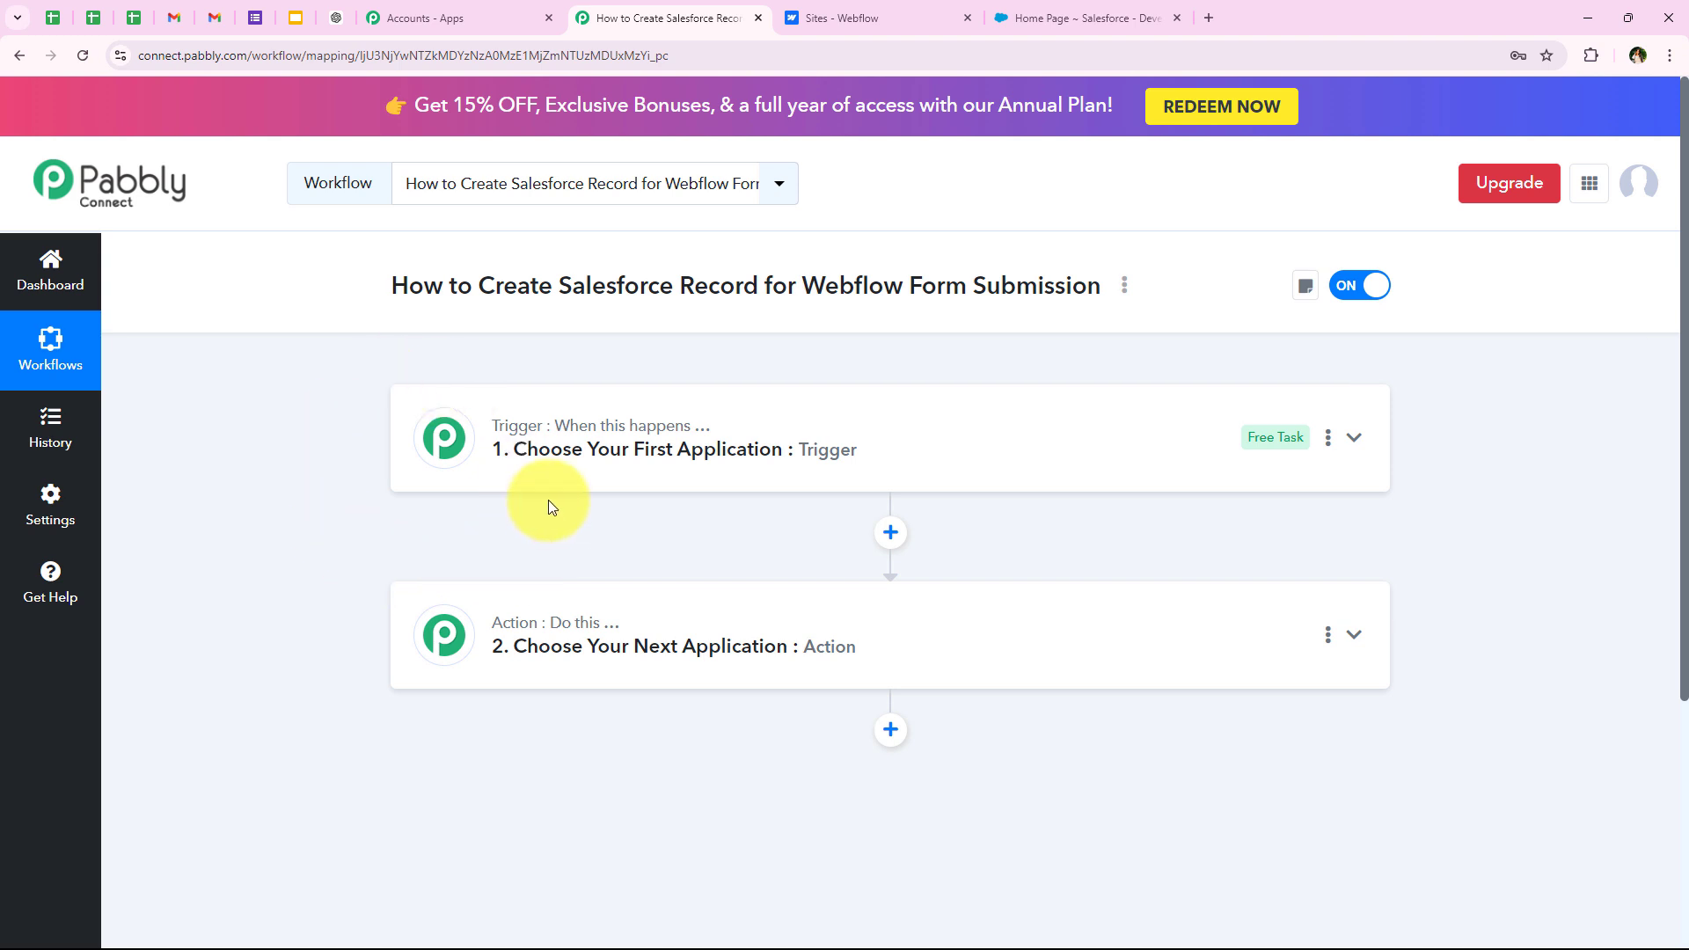
# Search for Webflow in the trigger step and choose Webflow V1 as the trigger application.
pyautogui.click(552, 430)
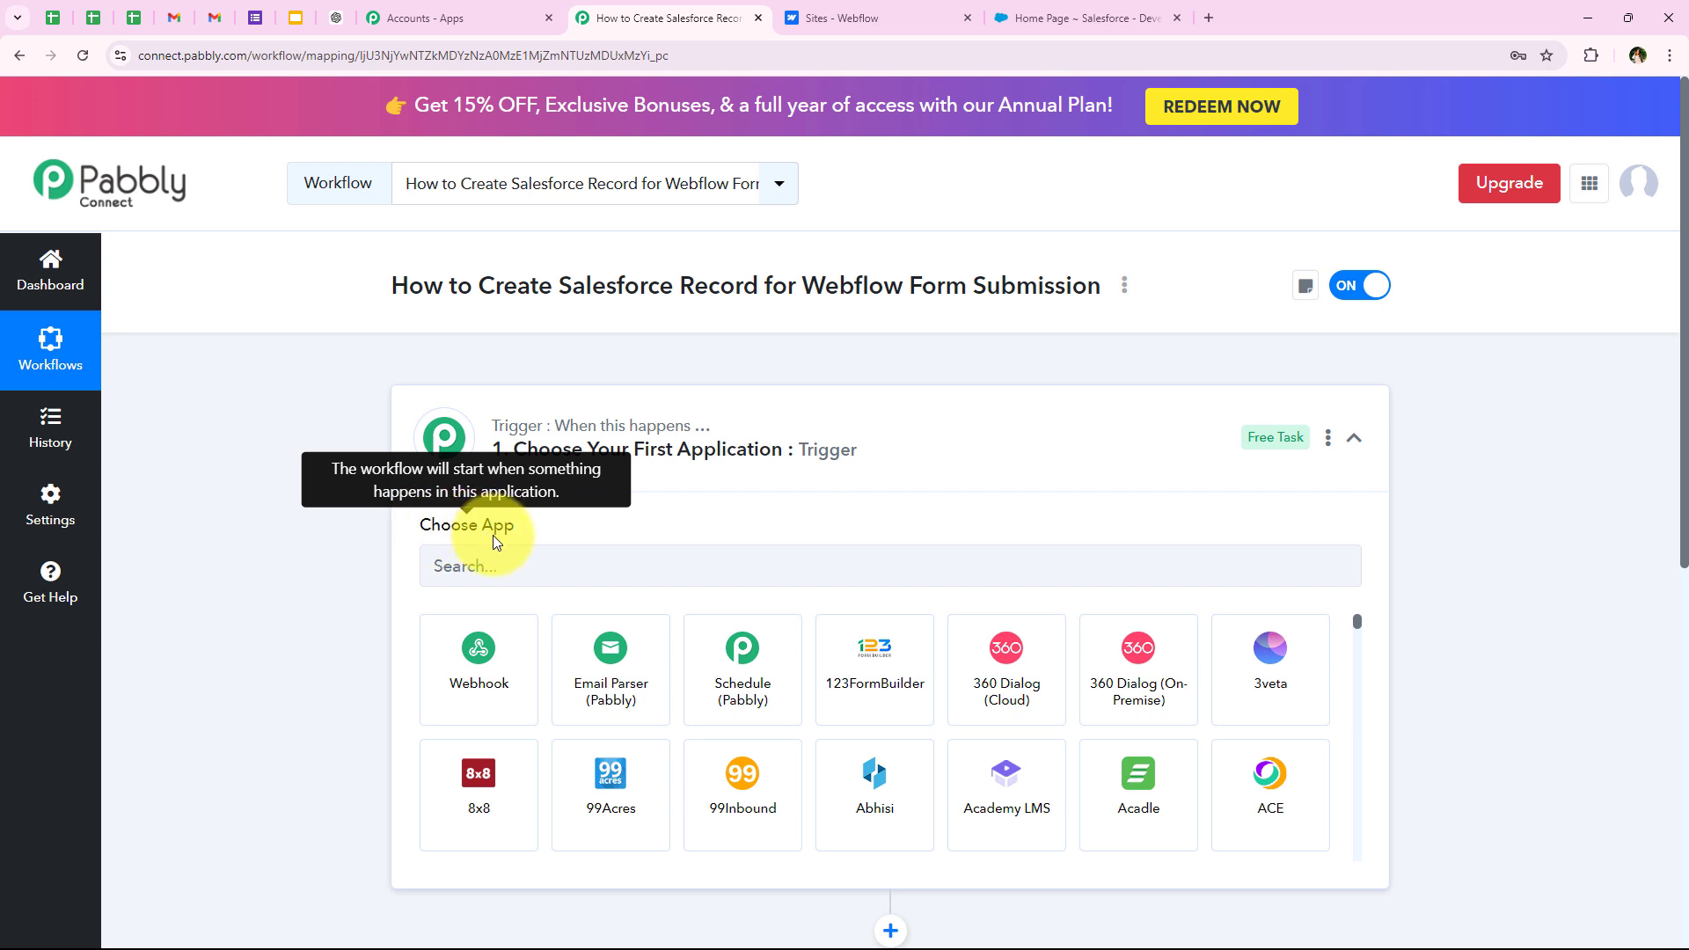
pyautogui.click(489, 568)
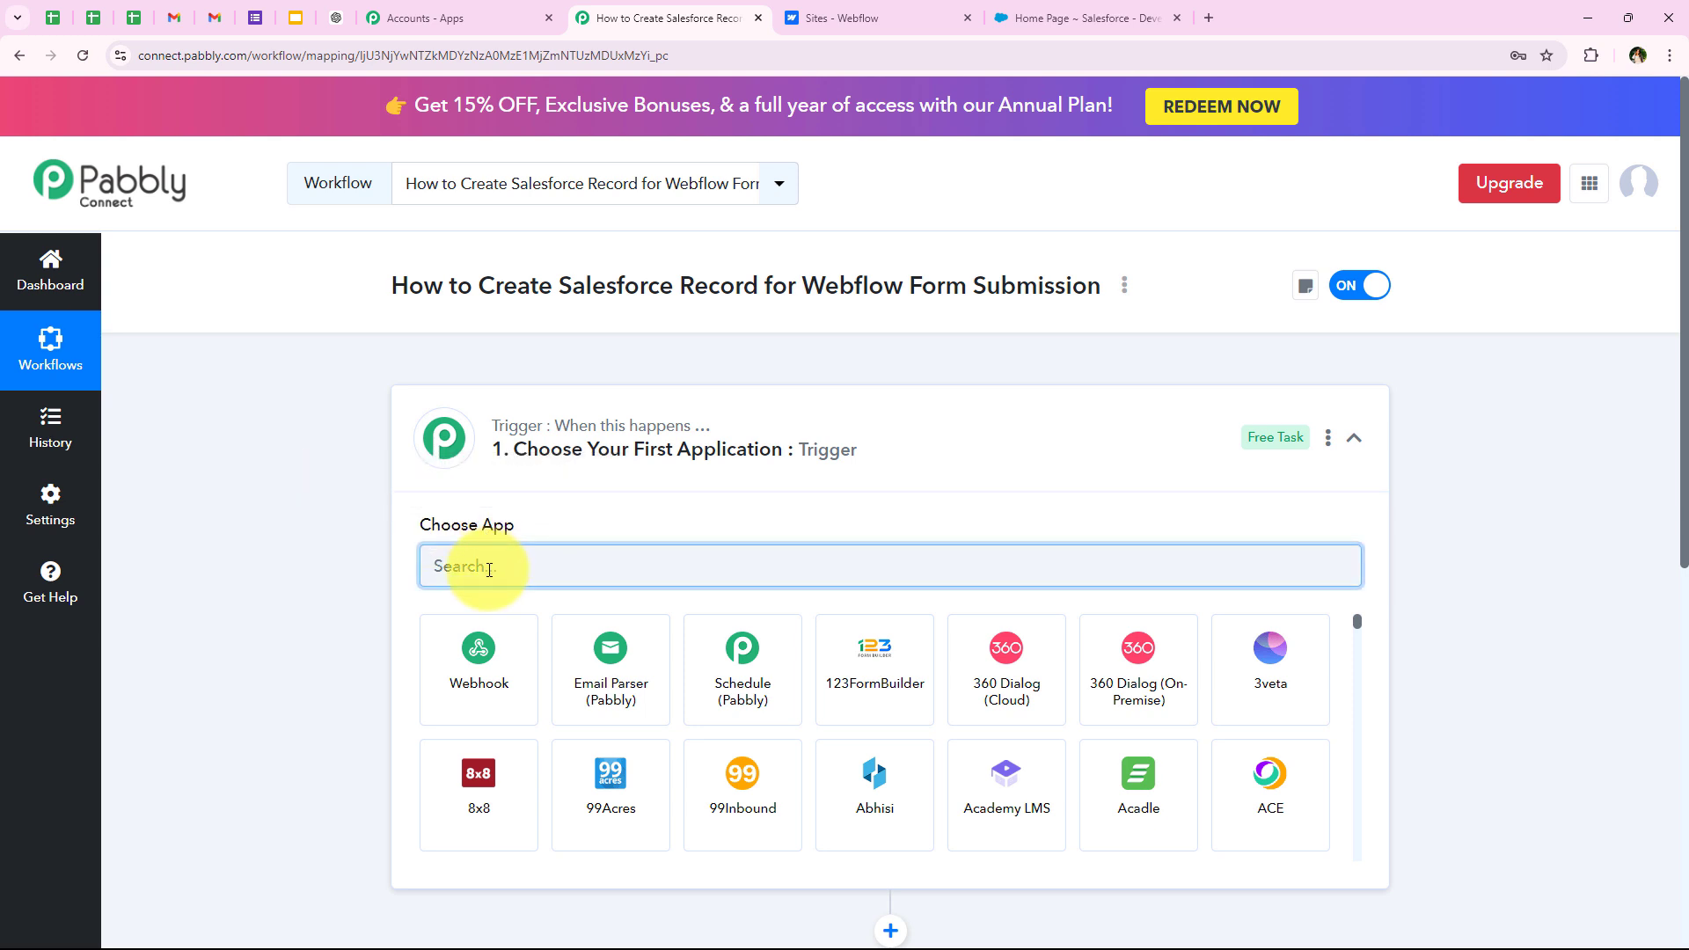
pyautogui.write('Webflow')
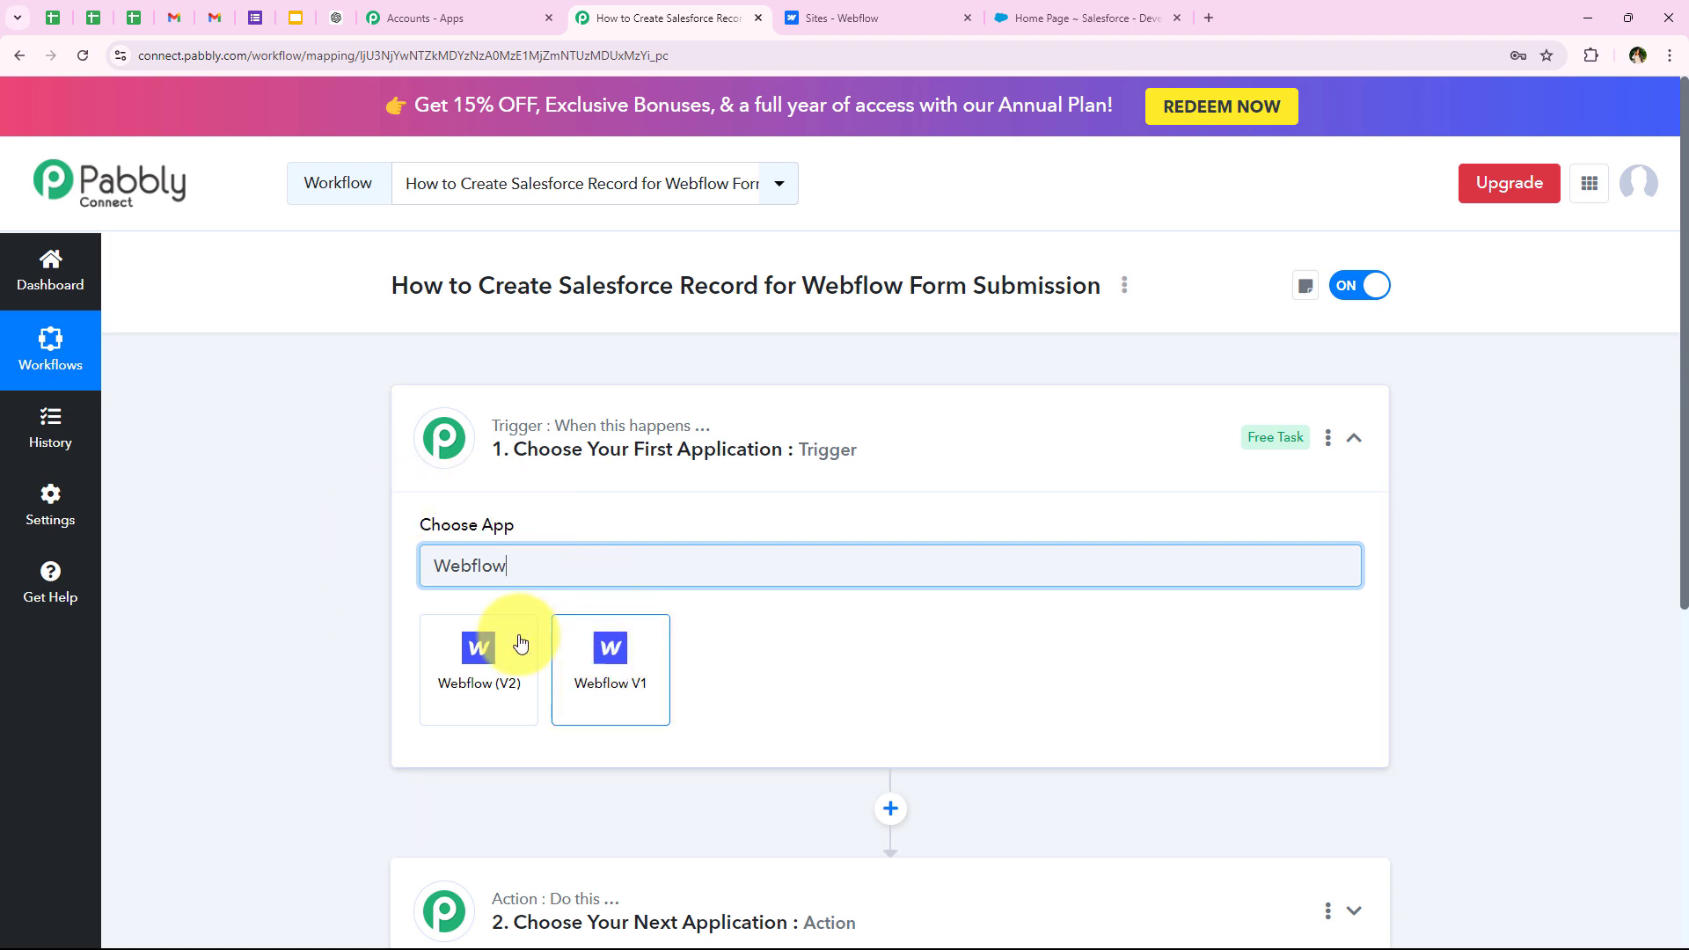
pyautogui.click(613, 651)
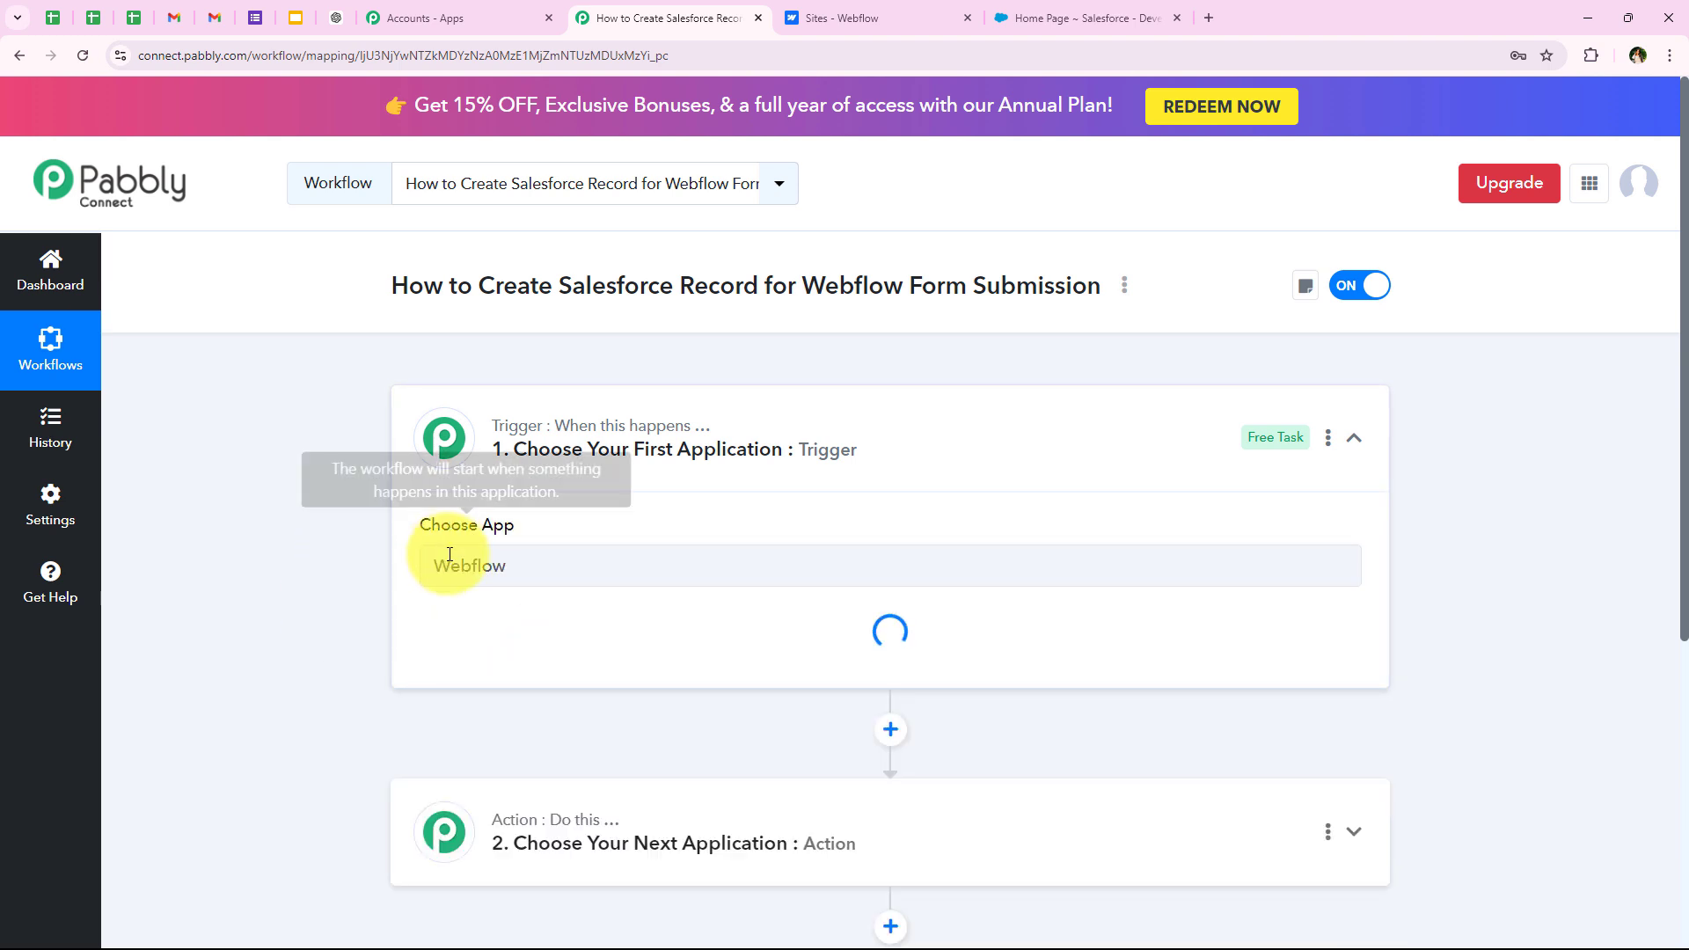
# Set the Webflow V1 trigger event to New Form Submission.
pyautogui.moveTo(421, 616); pyautogui.dragTo(551, 621)
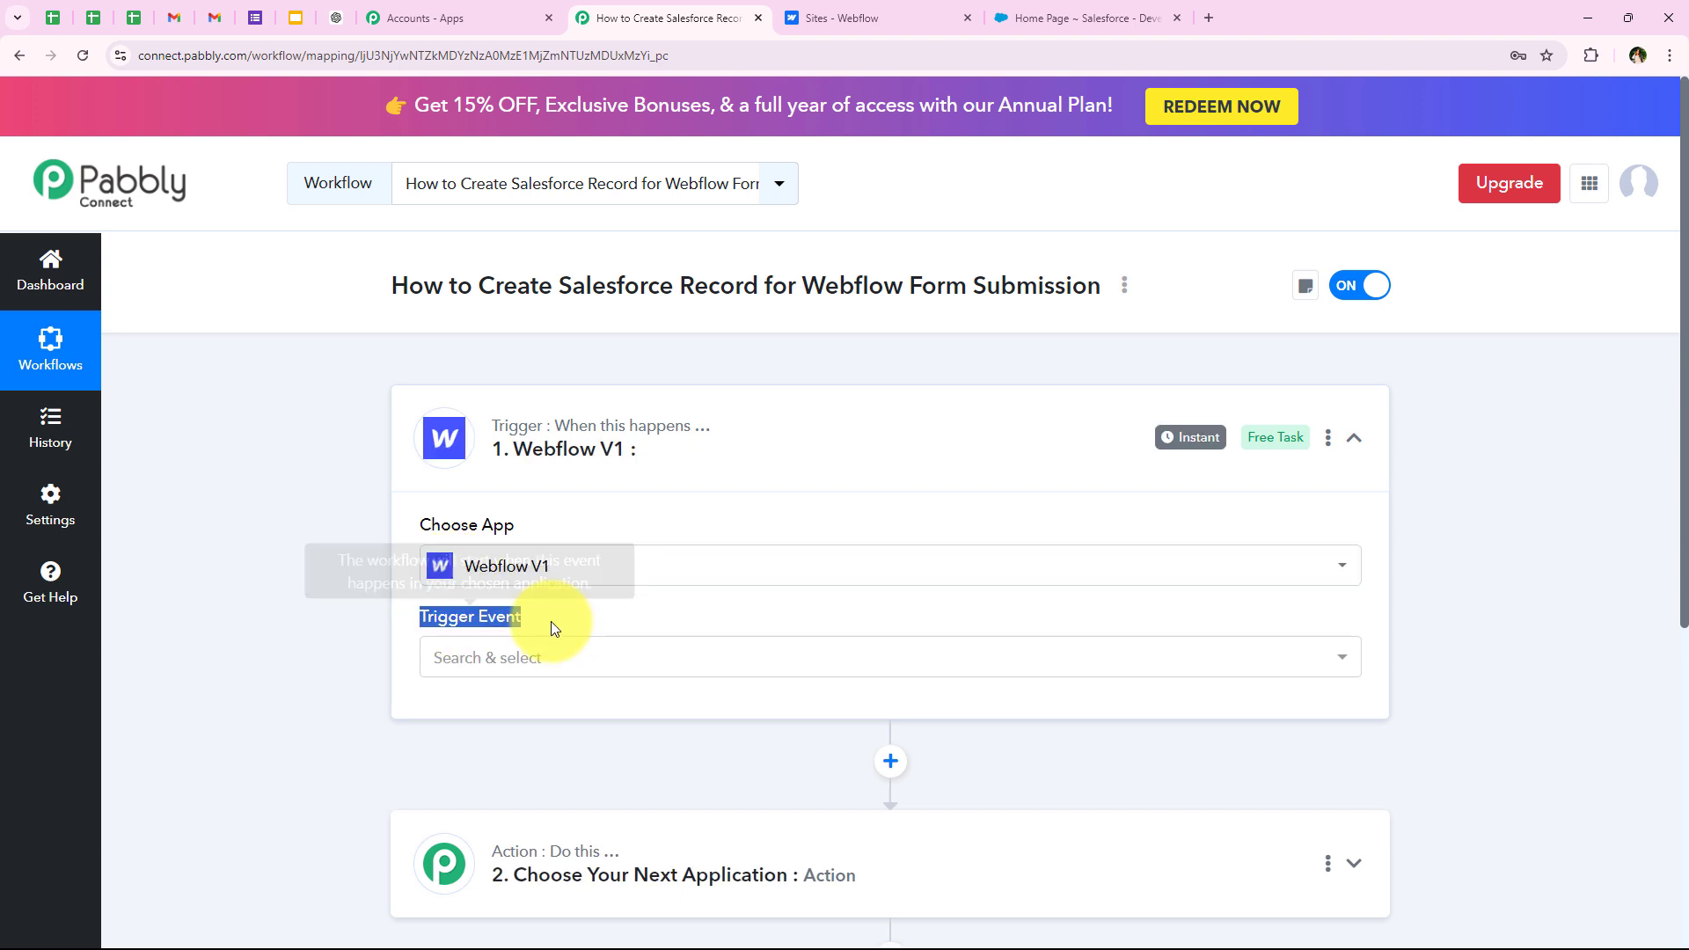
pyautogui.click(310, 654)
pyautogui.moveTo(459, 620)
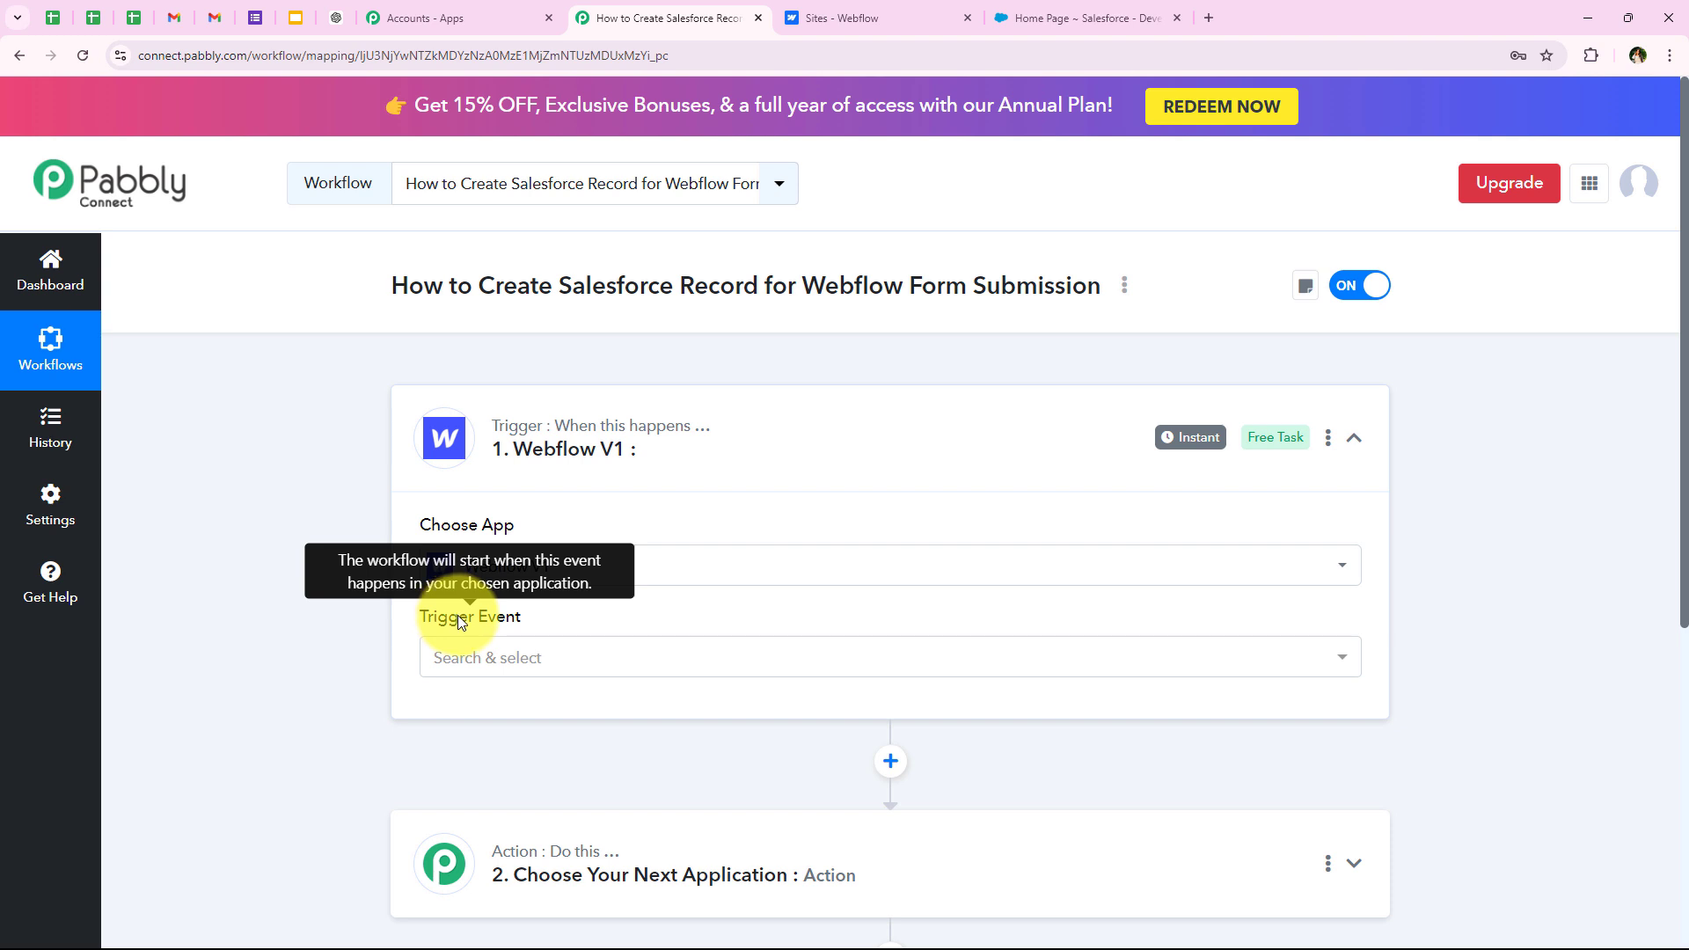
pyautogui.click(544, 670)
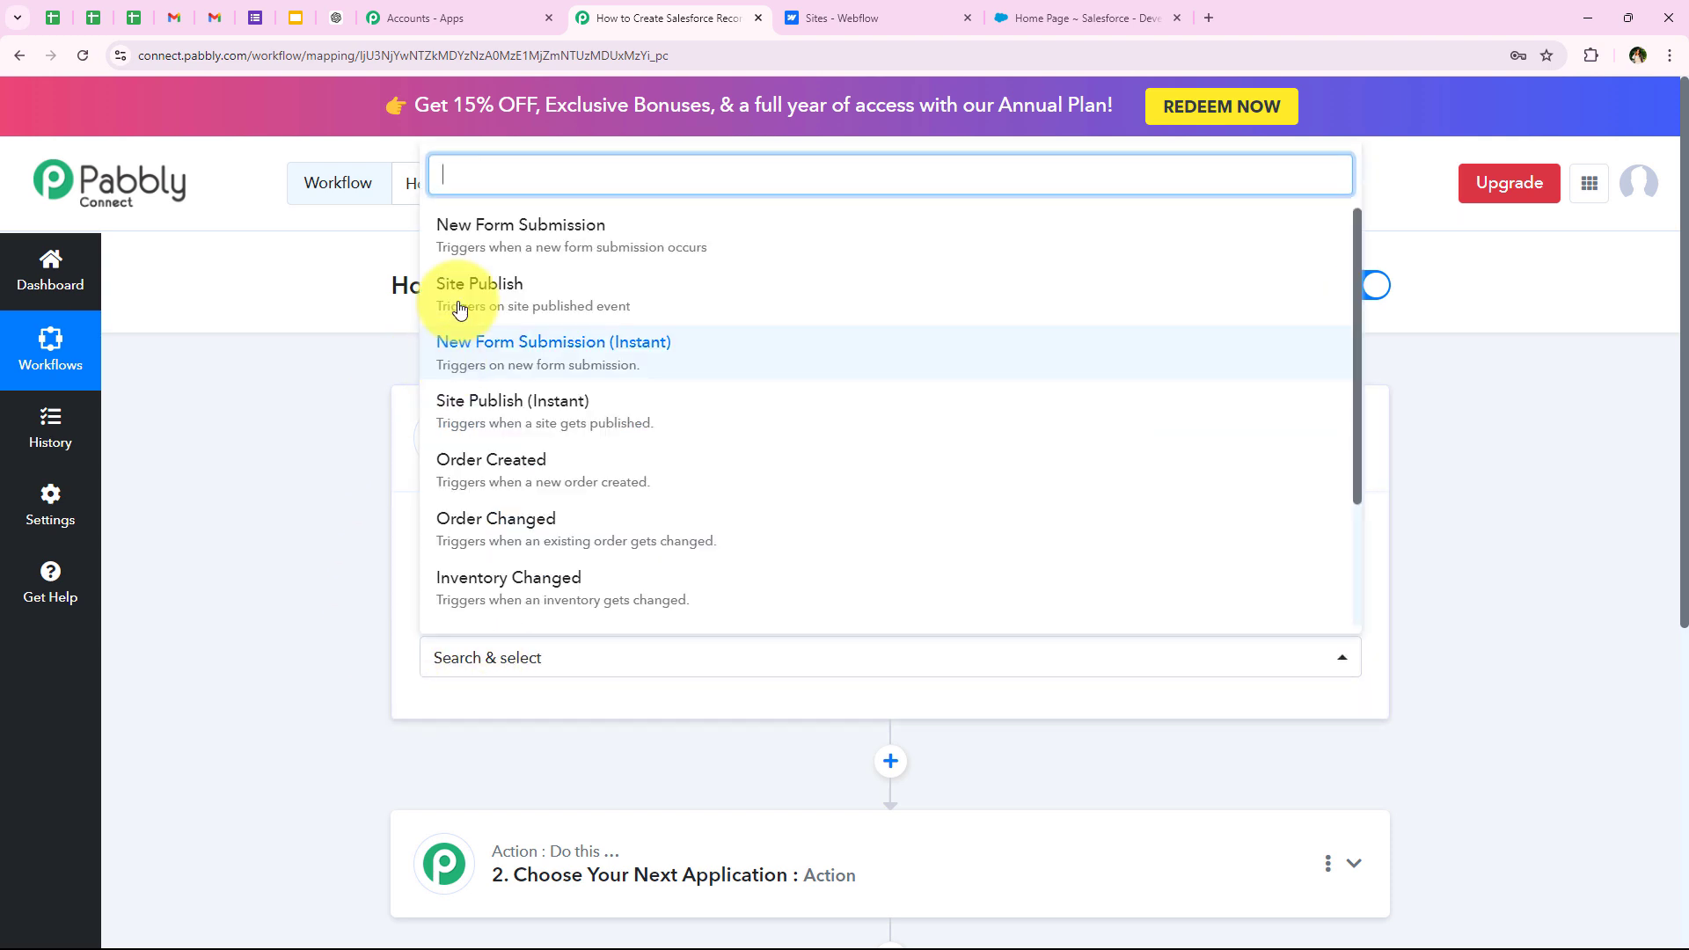
pyautogui.click(453, 231)
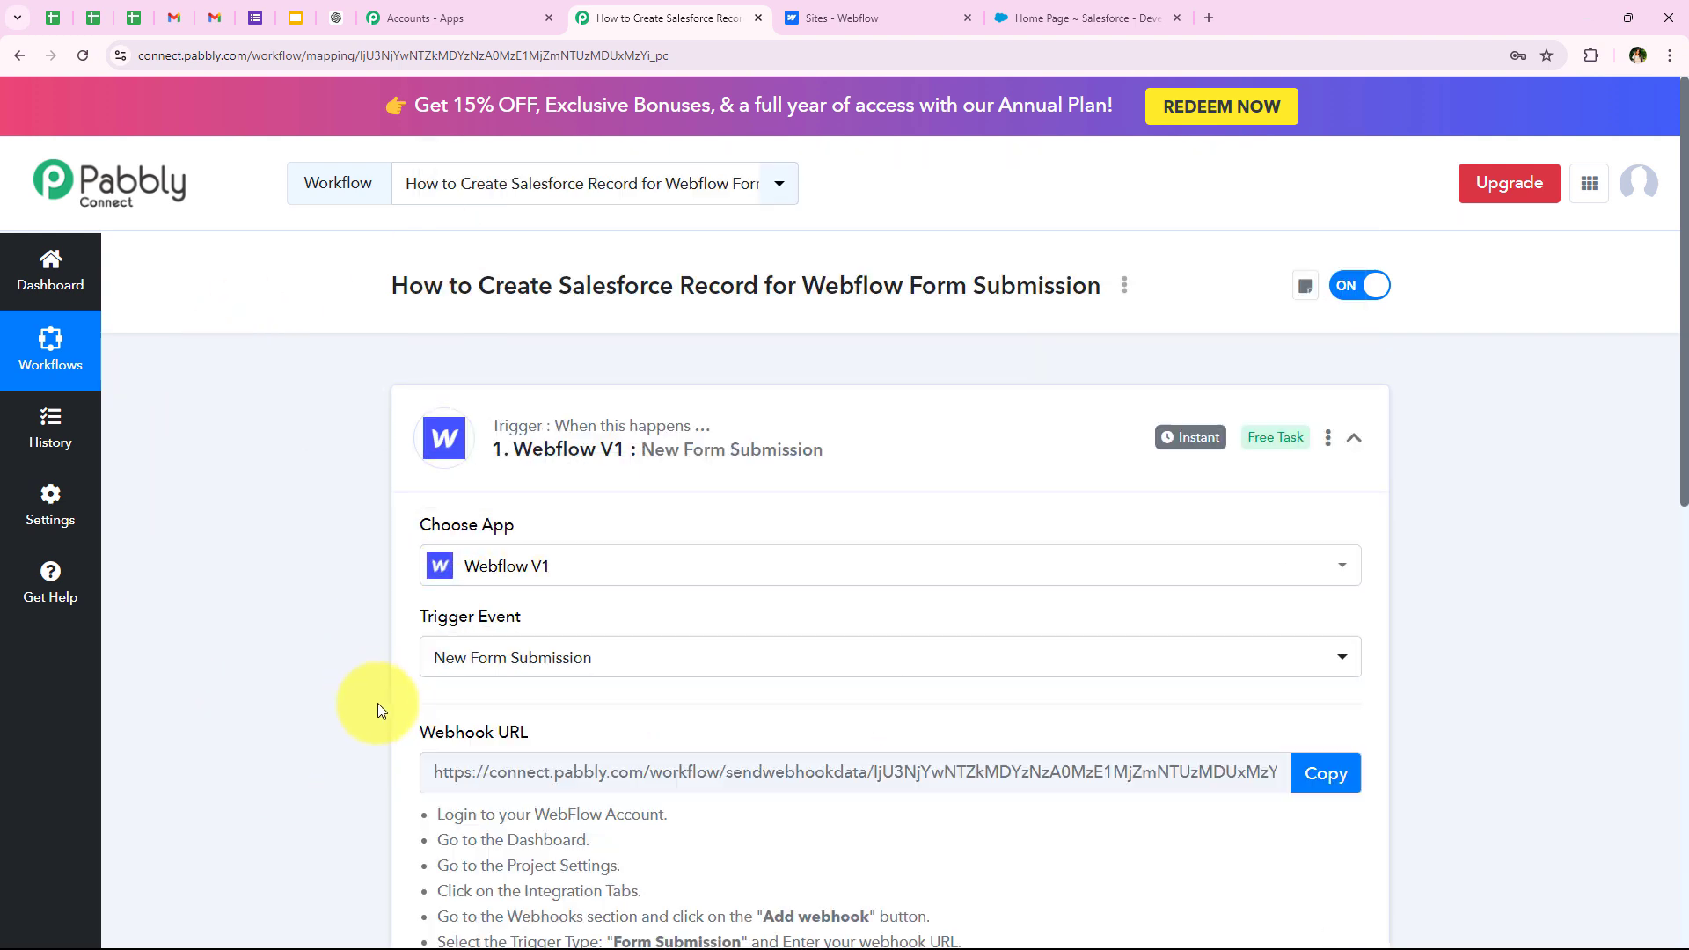
# Copy the trigger's webhook URL and read the instructions for adding it in Webflow.
pyautogui.scroll(-3, 383, 568)
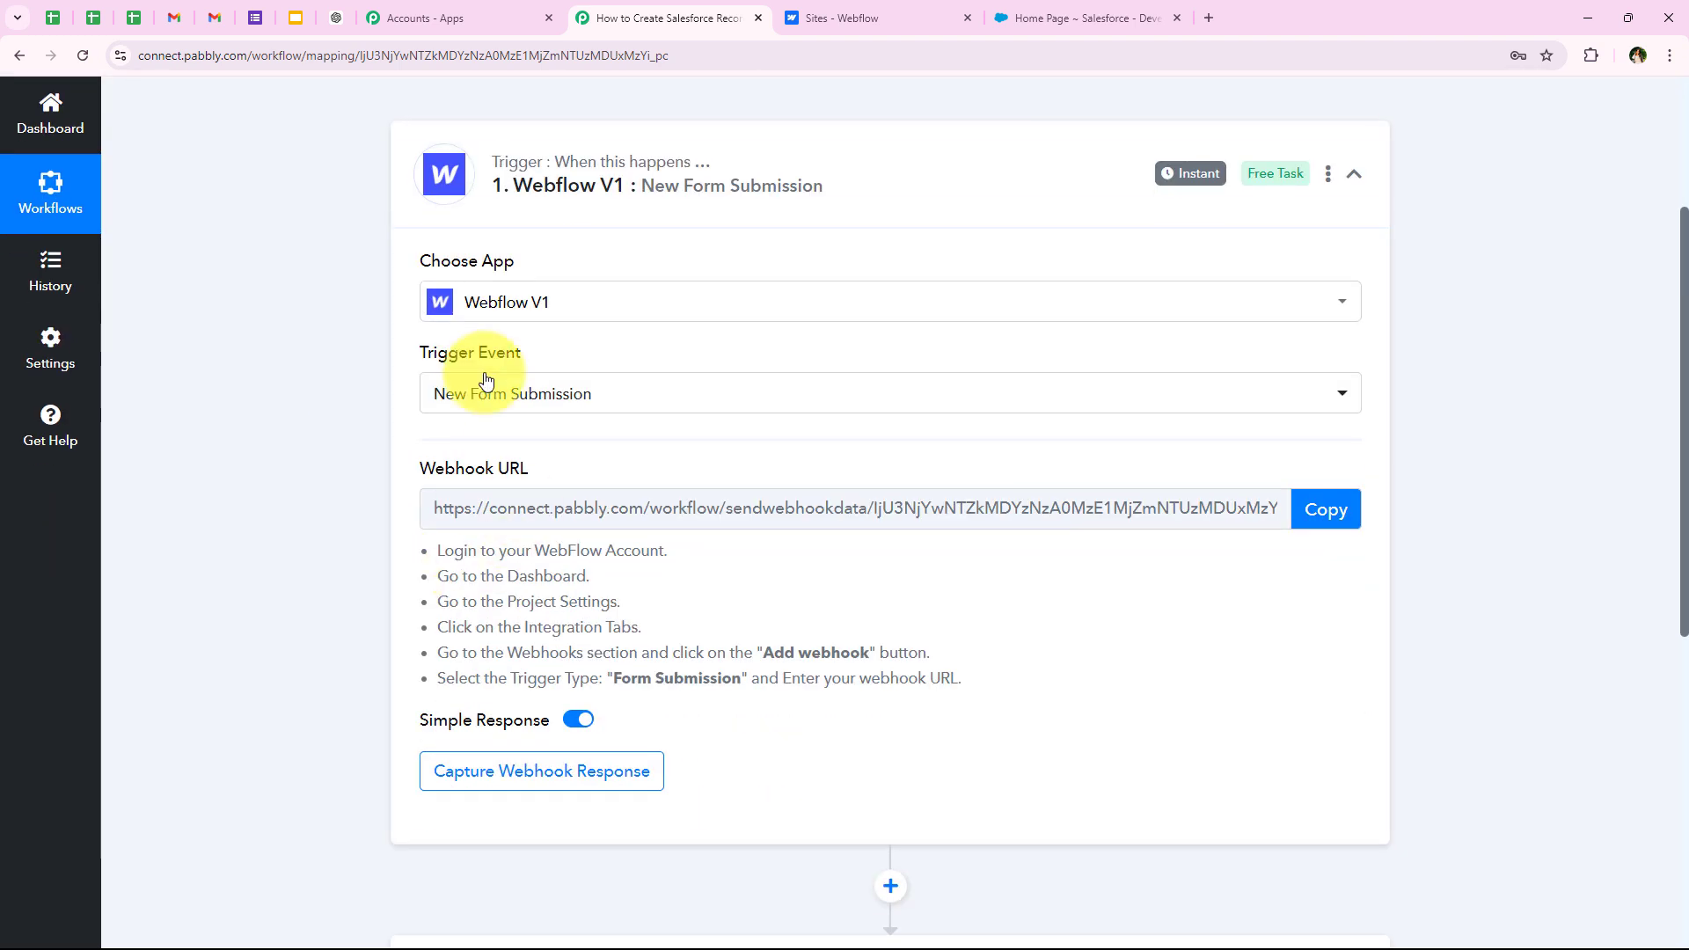
pyautogui.click(467, 415)
pyautogui.click(359, 552)
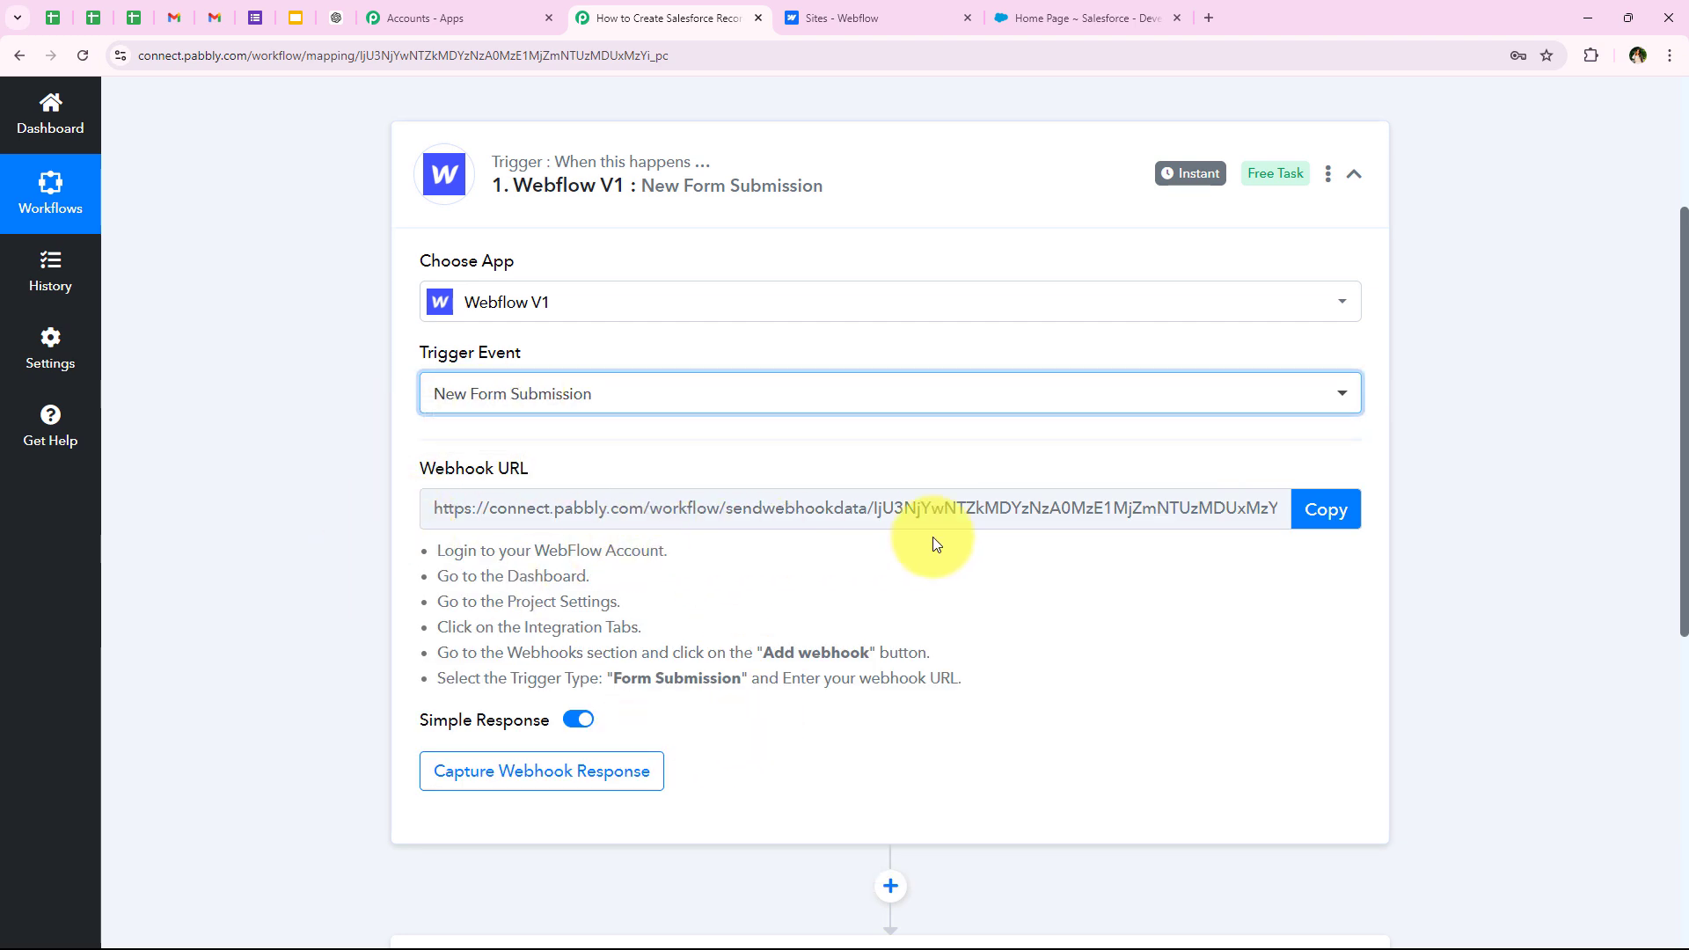
pyautogui.click(1318, 513)
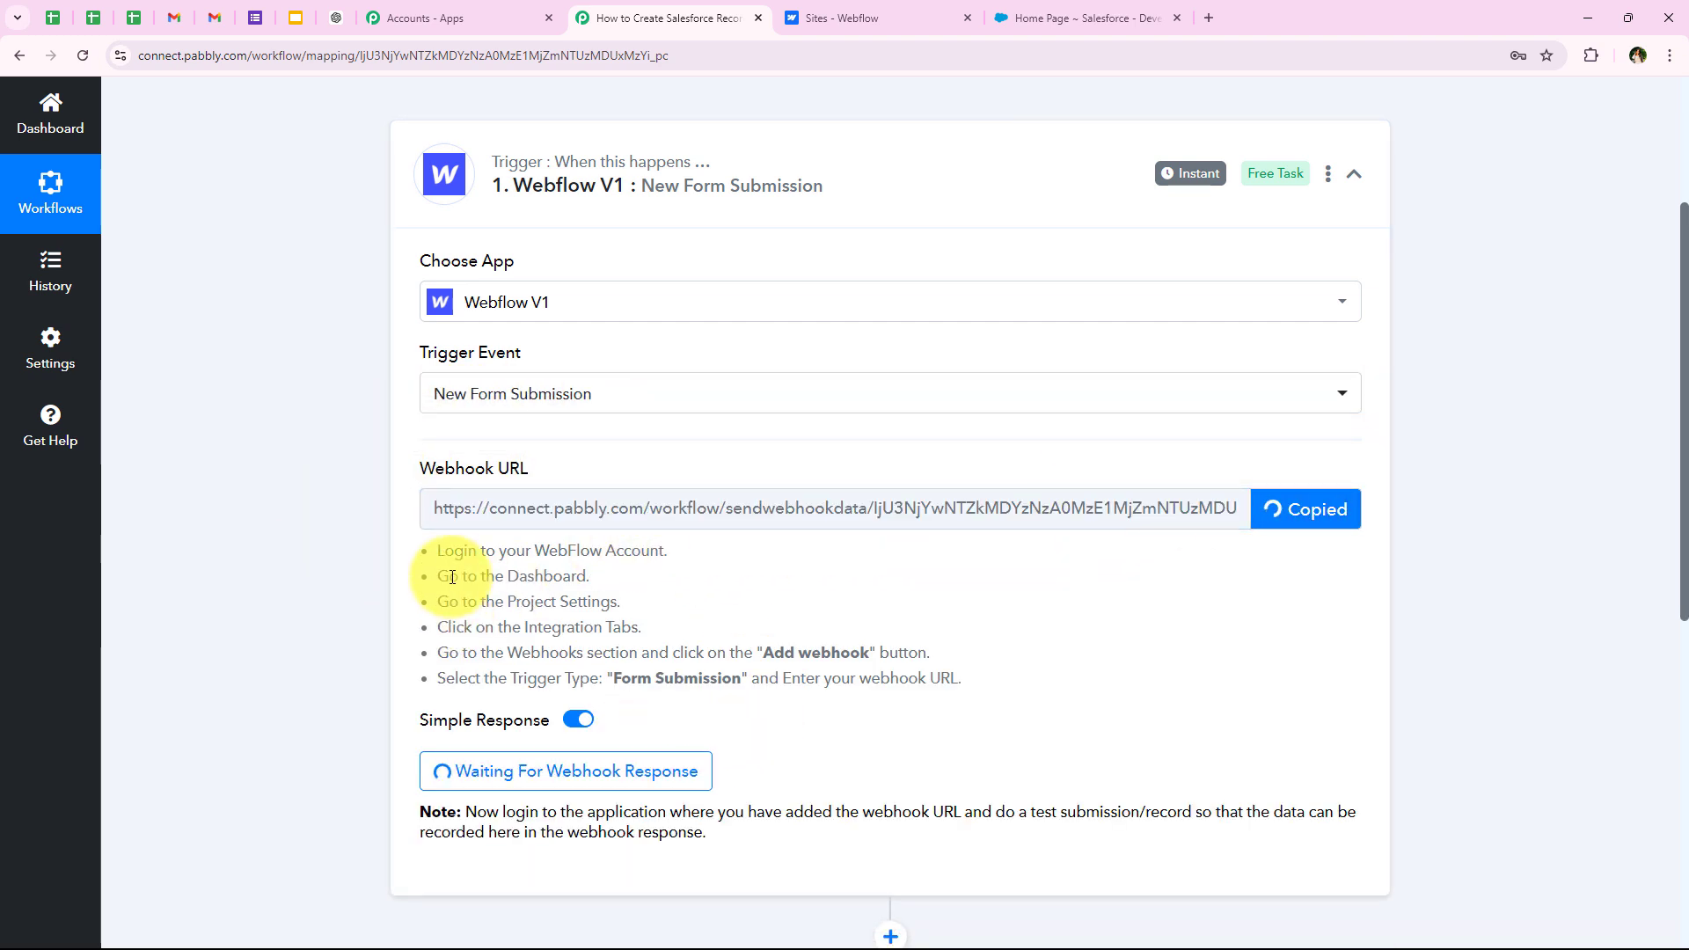
pyautogui.moveTo(437, 550); pyautogui.dragTo(1001, 689)
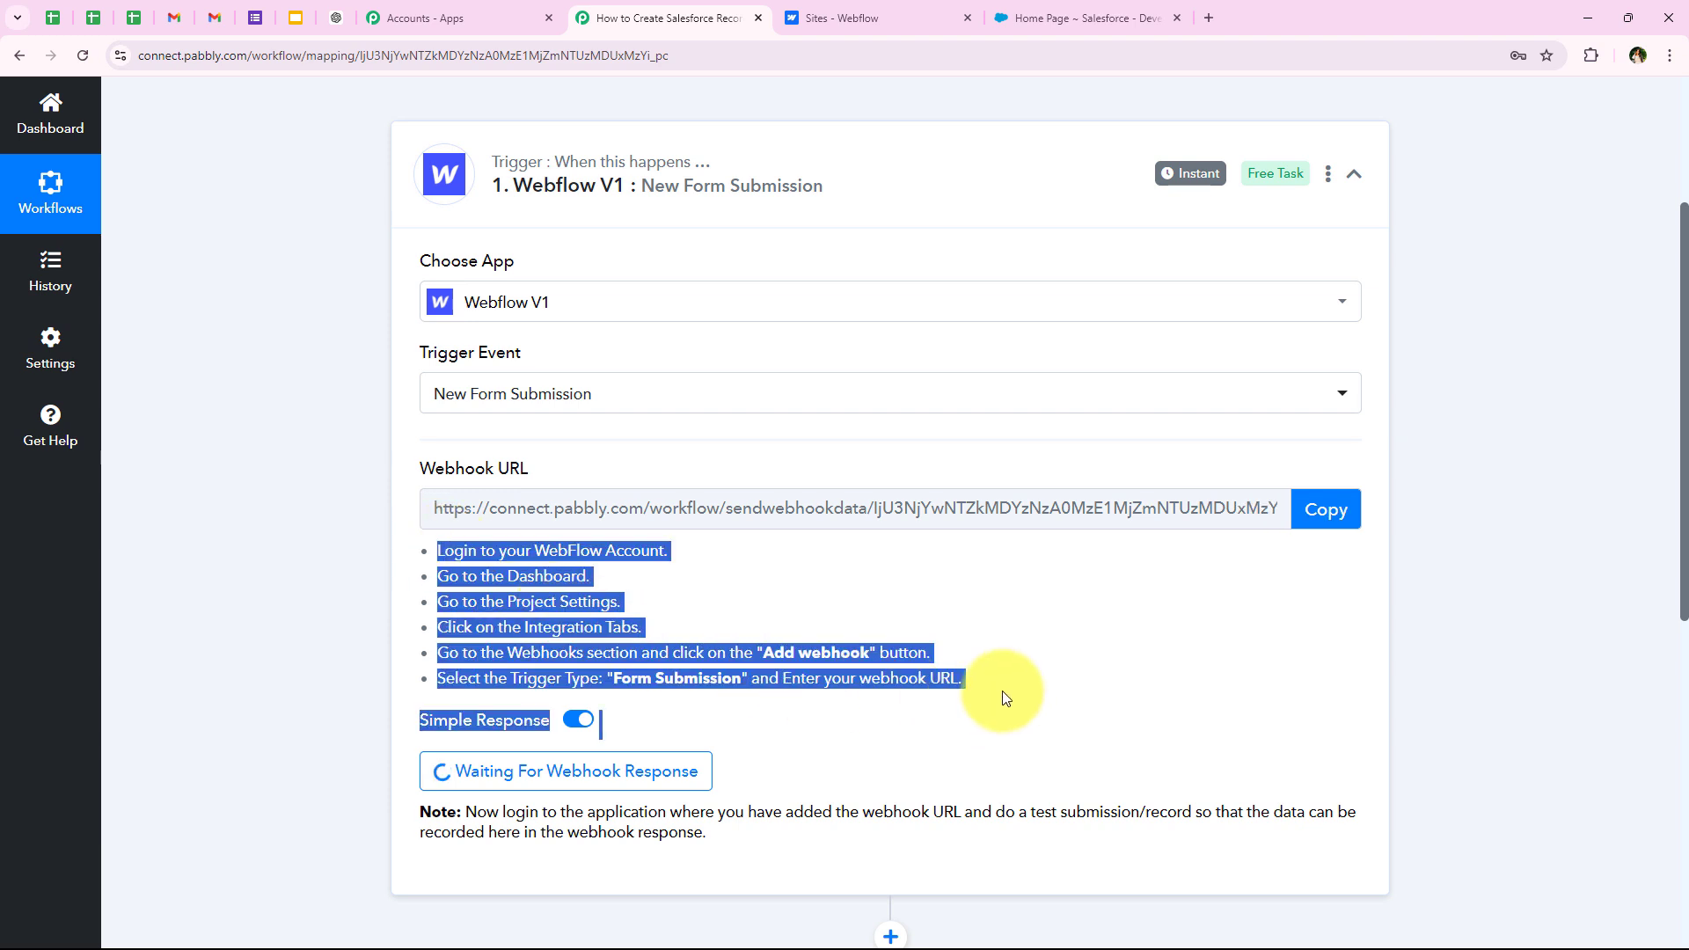
# Switch to Webflow, open the EduTech site's Apps & Integrations settings and review the existing entry in the Webhooks section.
pyautogui.click(1000, 670)
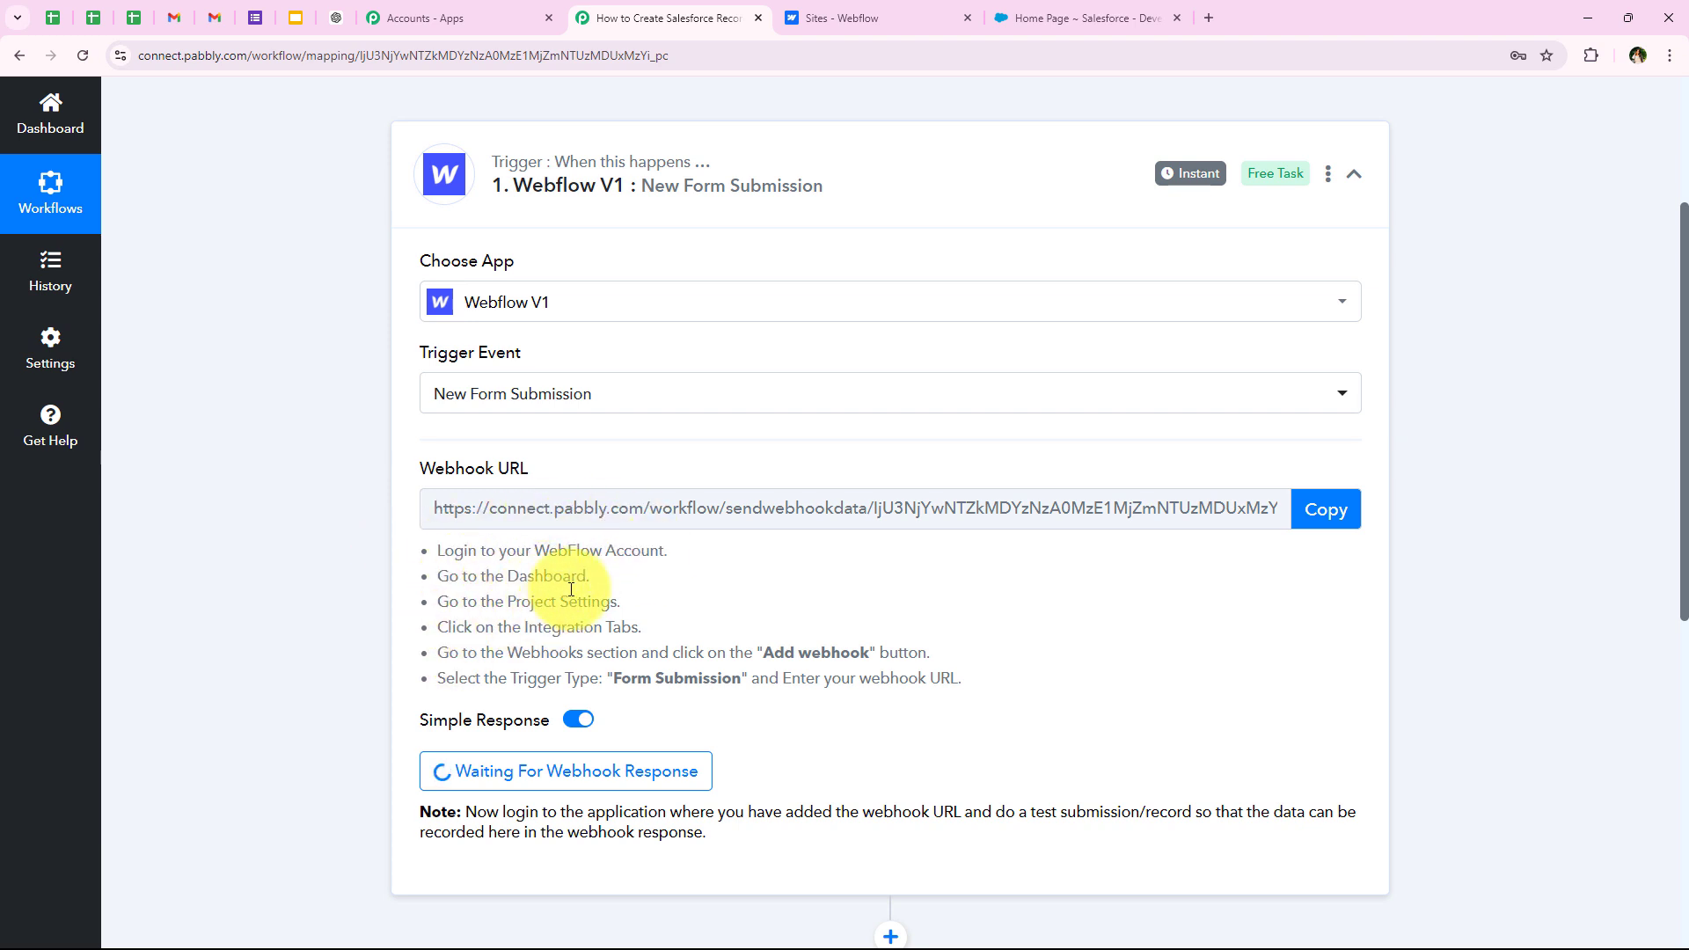
pyautogui.click(818, 16)
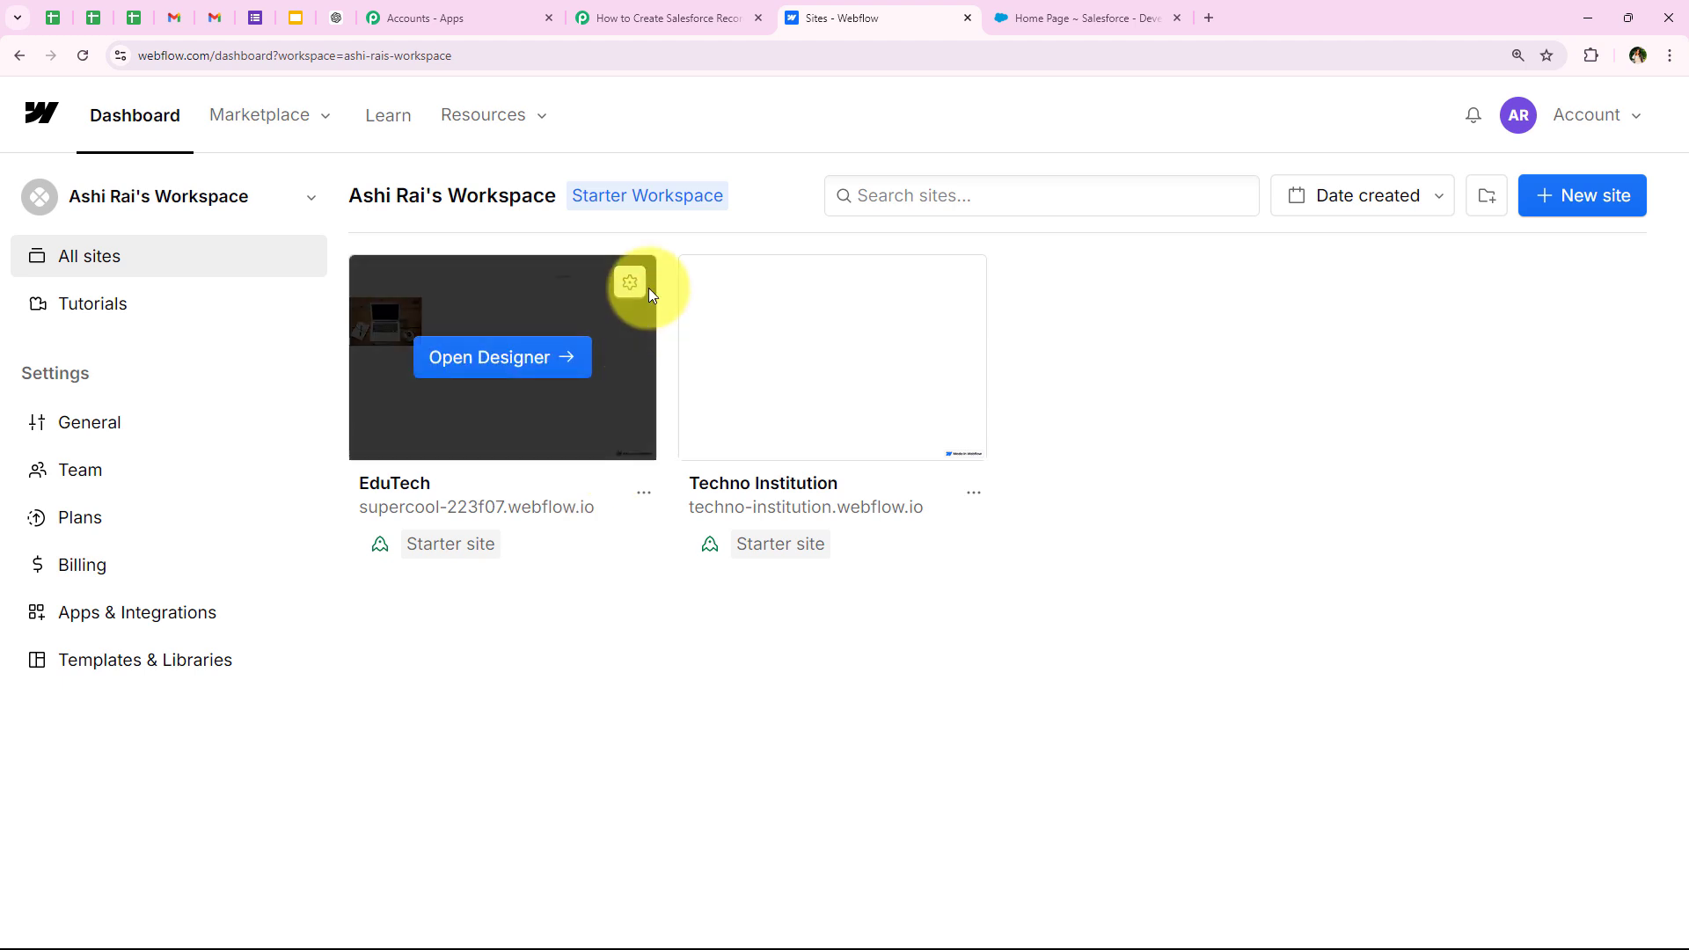
pyautogui.click(630, 282)
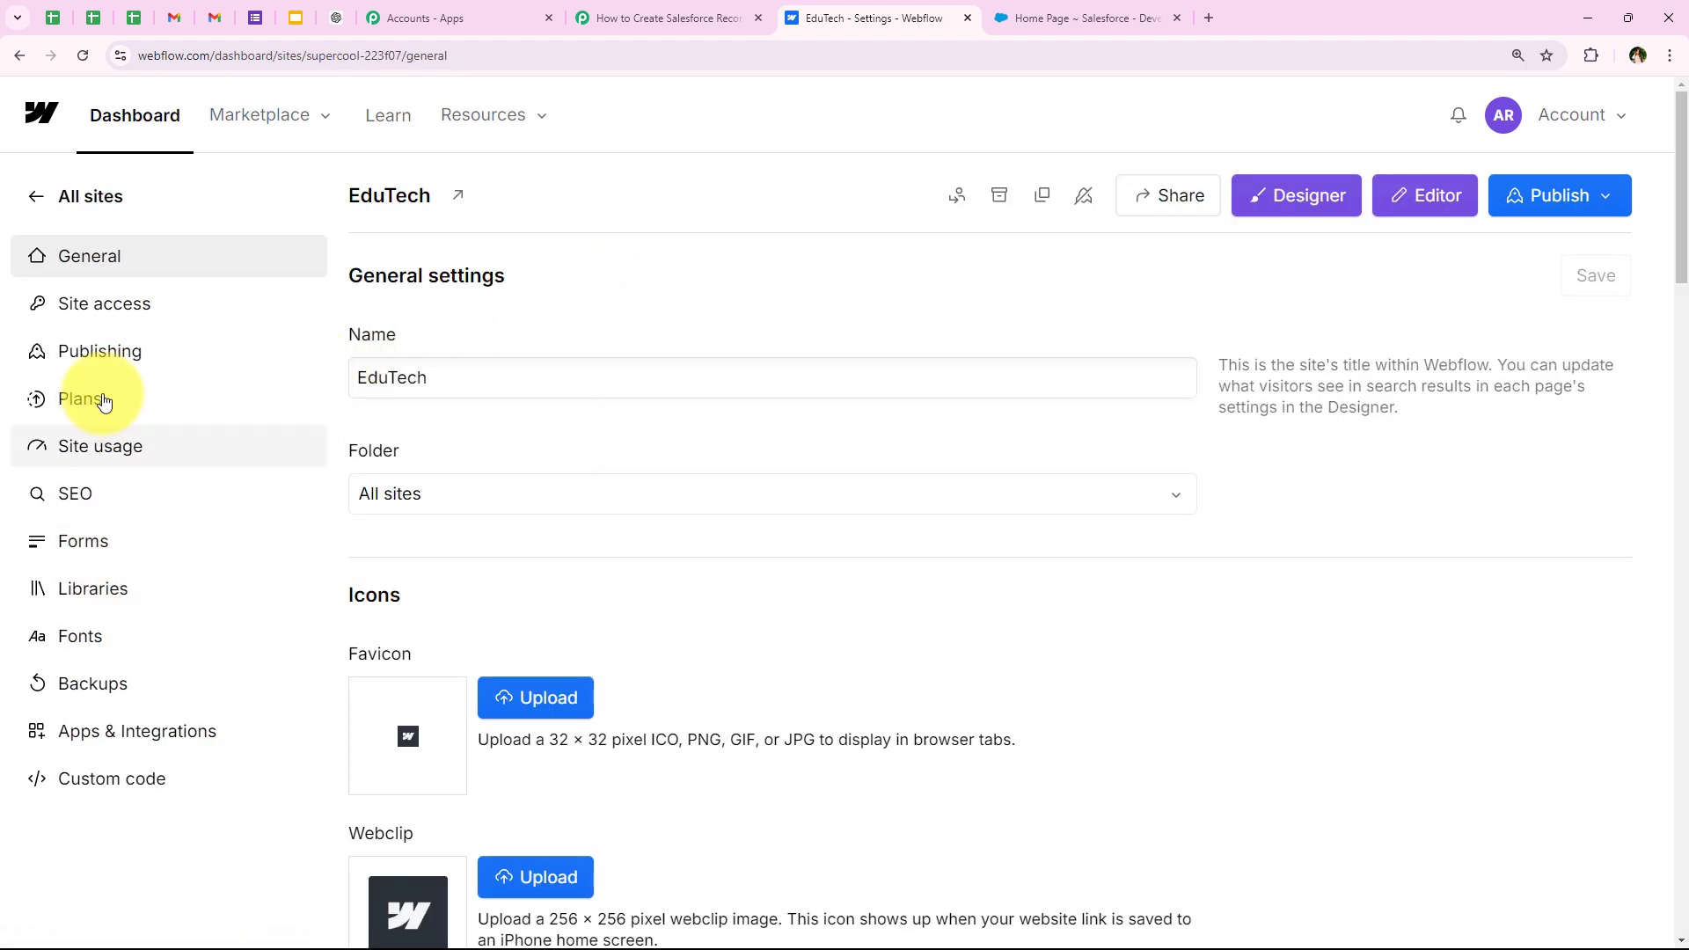
pyautogui.click(78, 738)
pyautogui.scroll(-1, 786, 592)
pyautogui.scroll(-10, 786, 593)
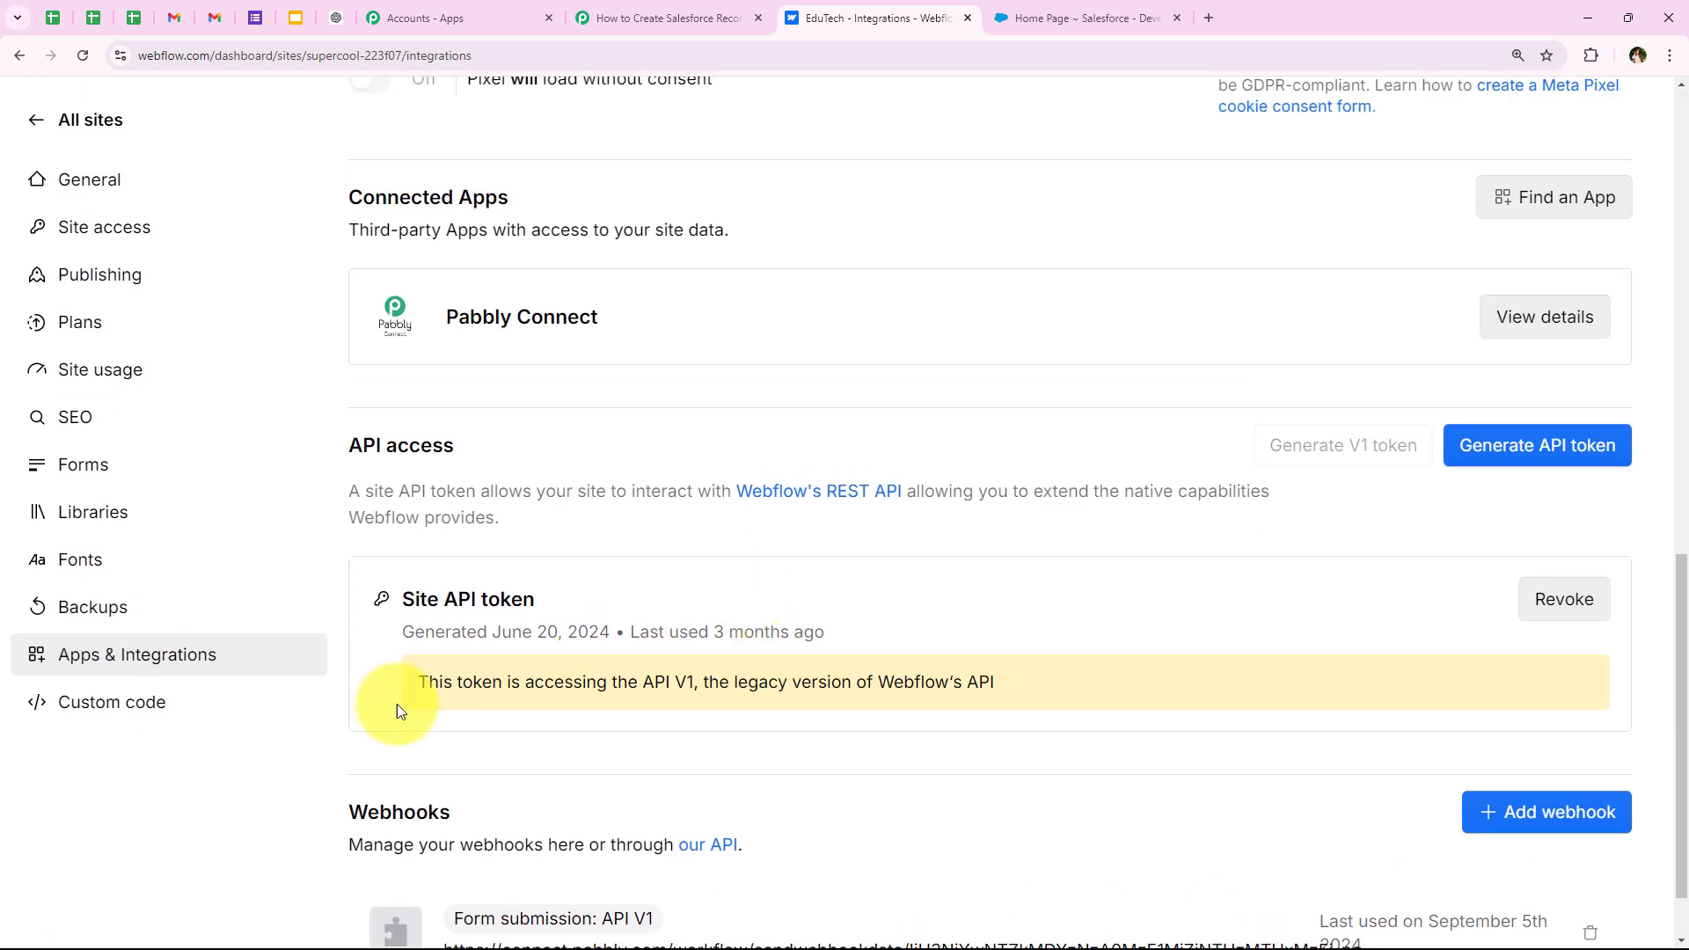
pyautogui.scroll(-1, 426, 695)
pyautogui.moveTo(340, 723); pyautogui.dragTo(509, 735)
pyautogui.click(417, 674)
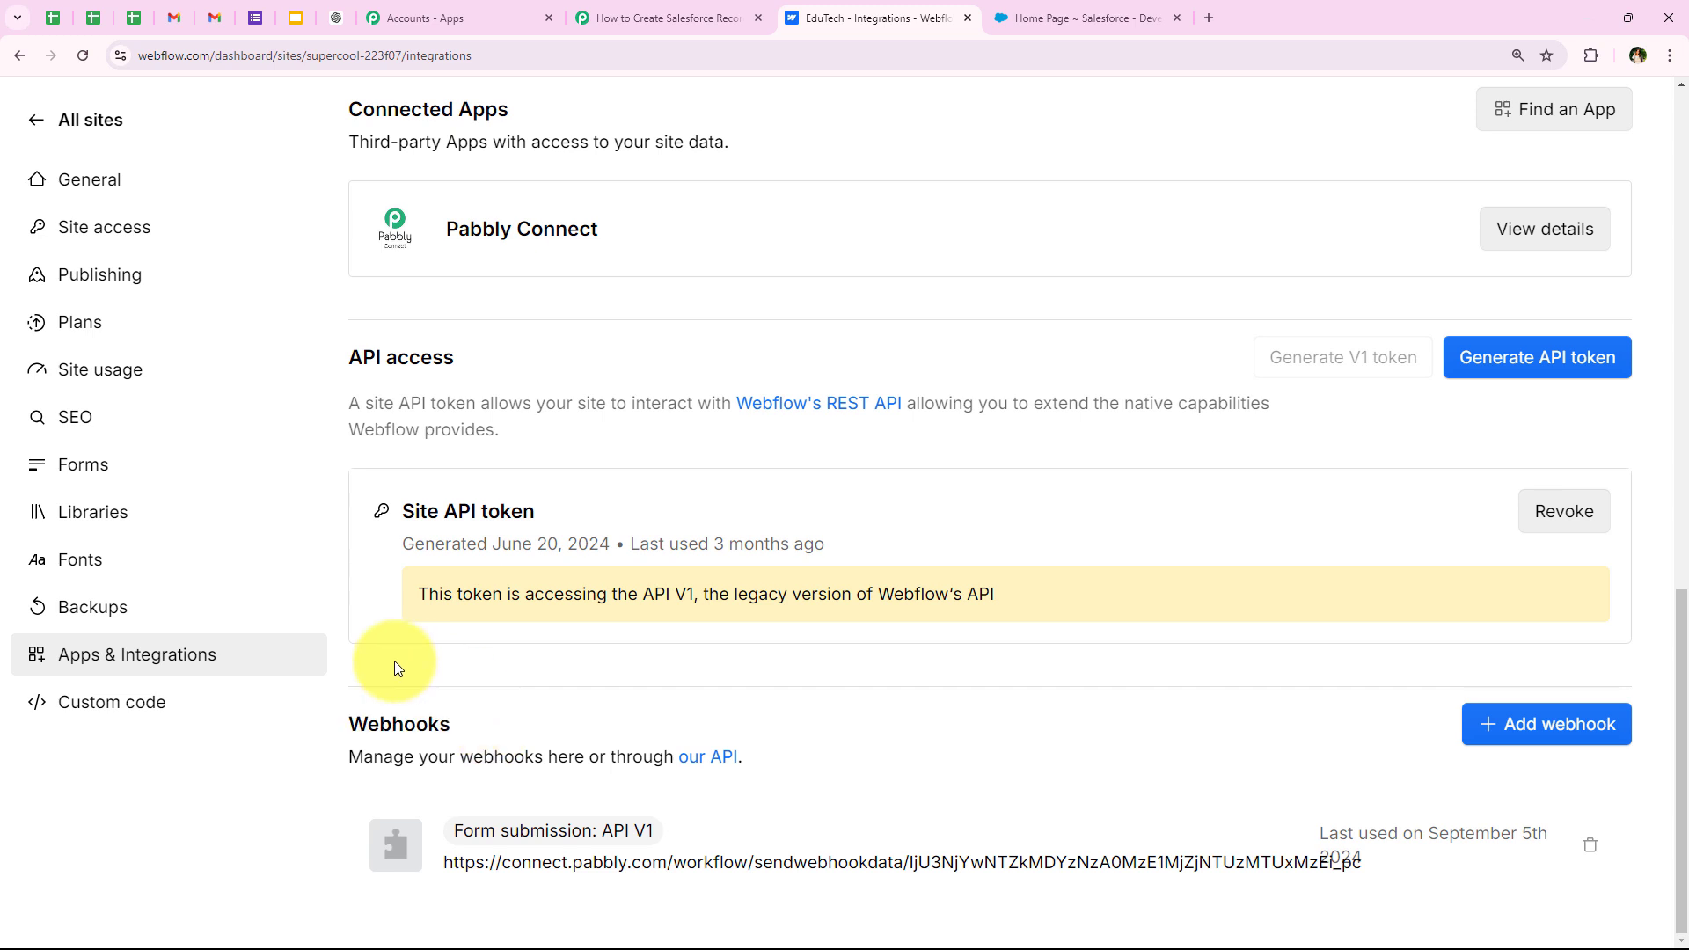
pyautogui.scroll(1, 648, 803)
pyautogui.scroll(-1, 528, 819)
pyautogui.moveTo(445, 862); pyautogui.dragTo(1370, 852)
pyautogui.click(1376, 865)
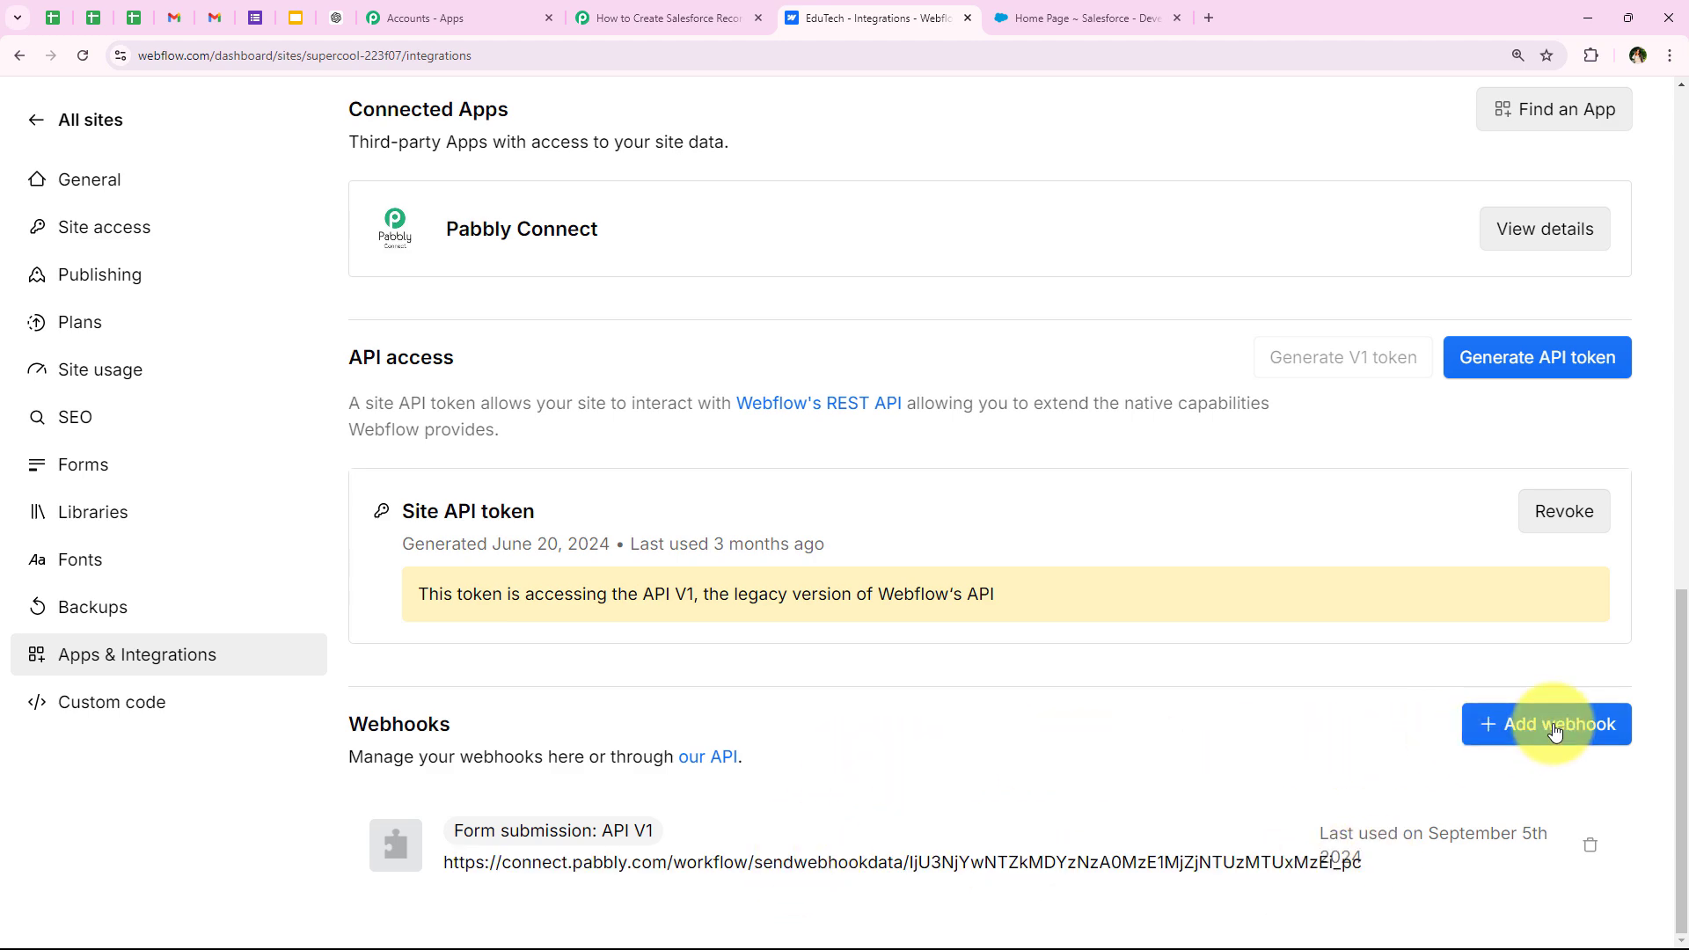
# Start a new webhook for the EduTech site and set its trigger type to Form submission.
pyautogui.click(1503, 723)
pyautogui.moveTo(556, 210); pyautogui.dragTo(689, 226)
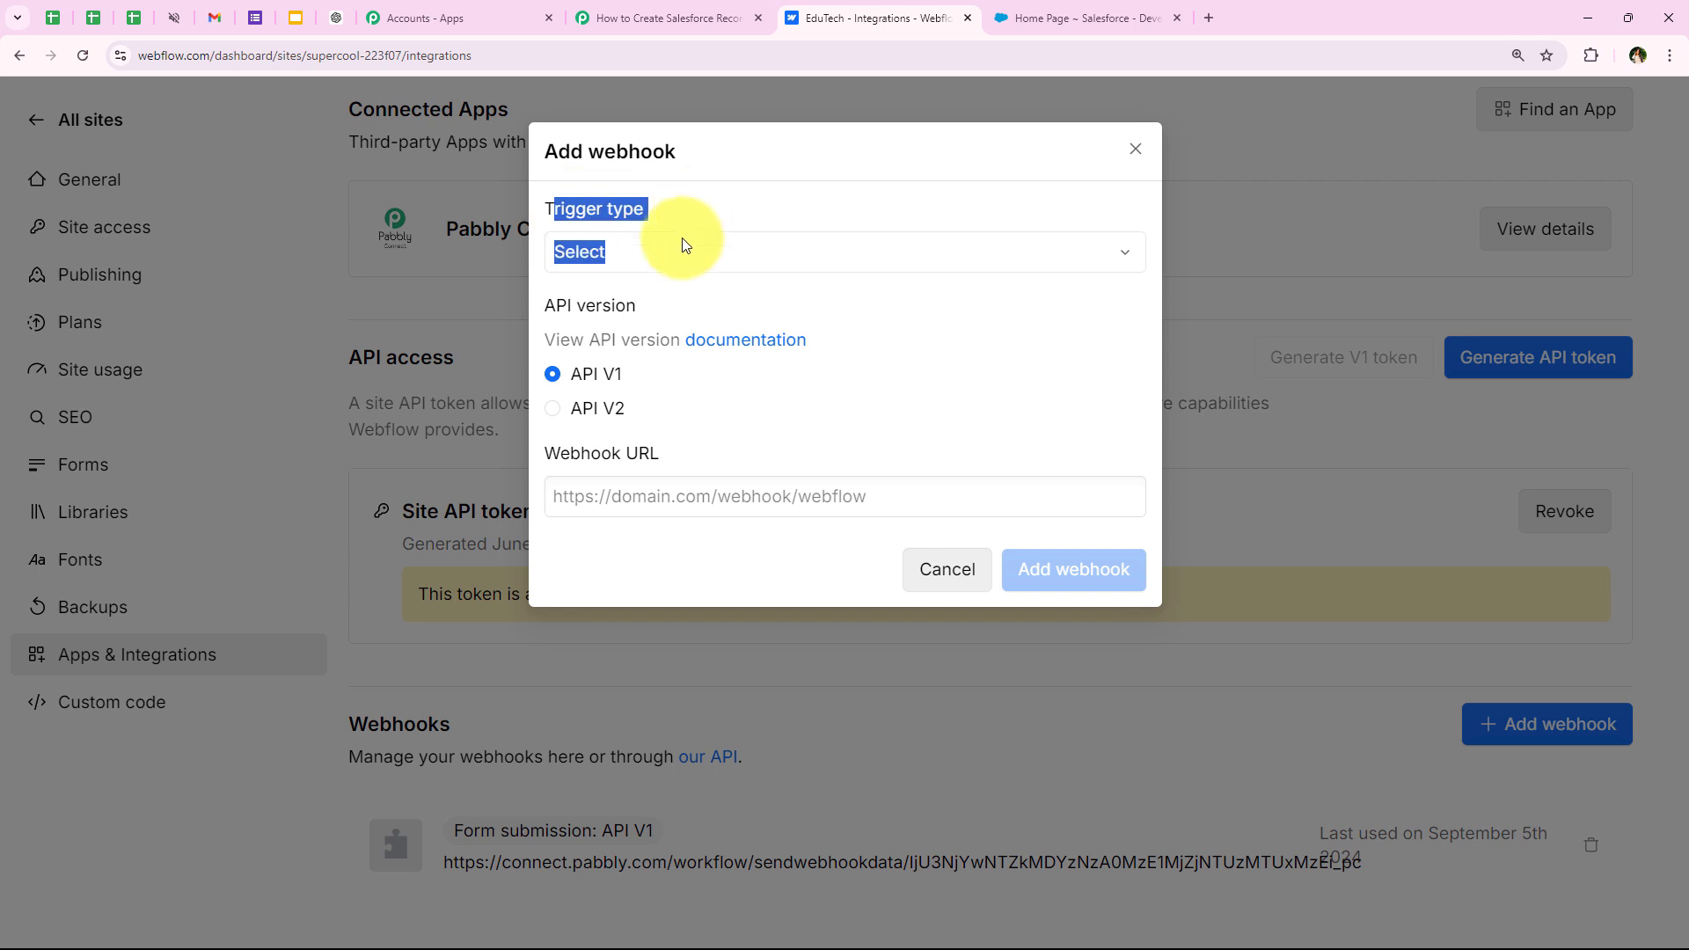
pyautogui.click(655, 255)
pyautogui.click(668, 18)
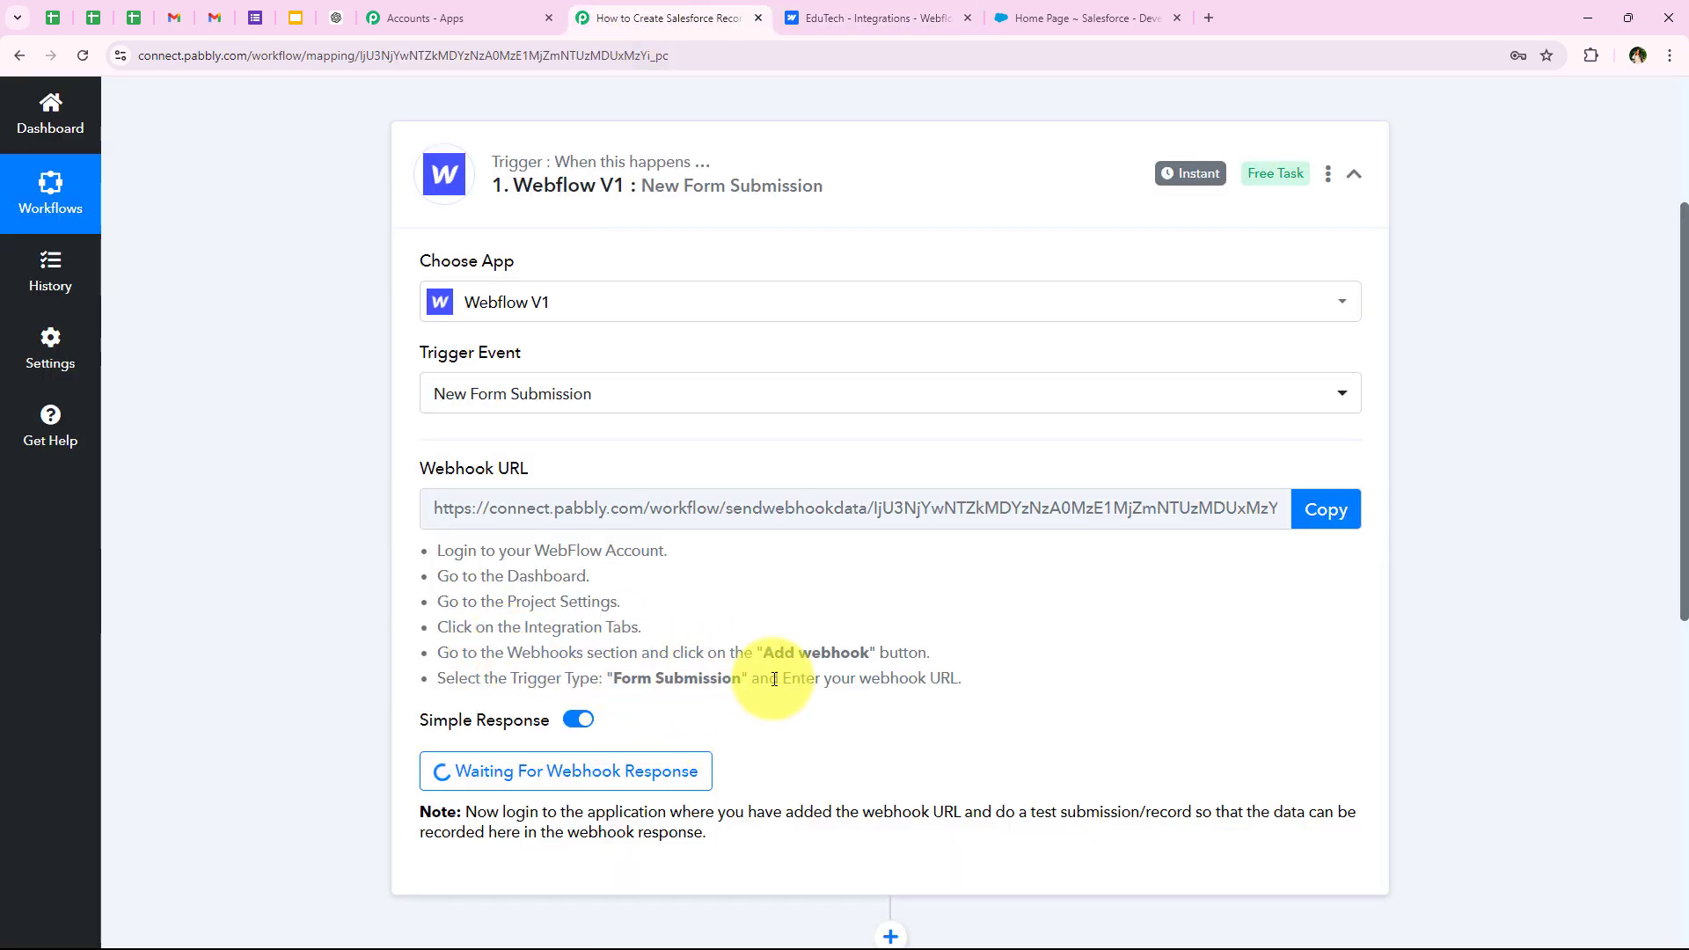
pyautogui.click(842, 19)
pyautogui.click(657, 255)
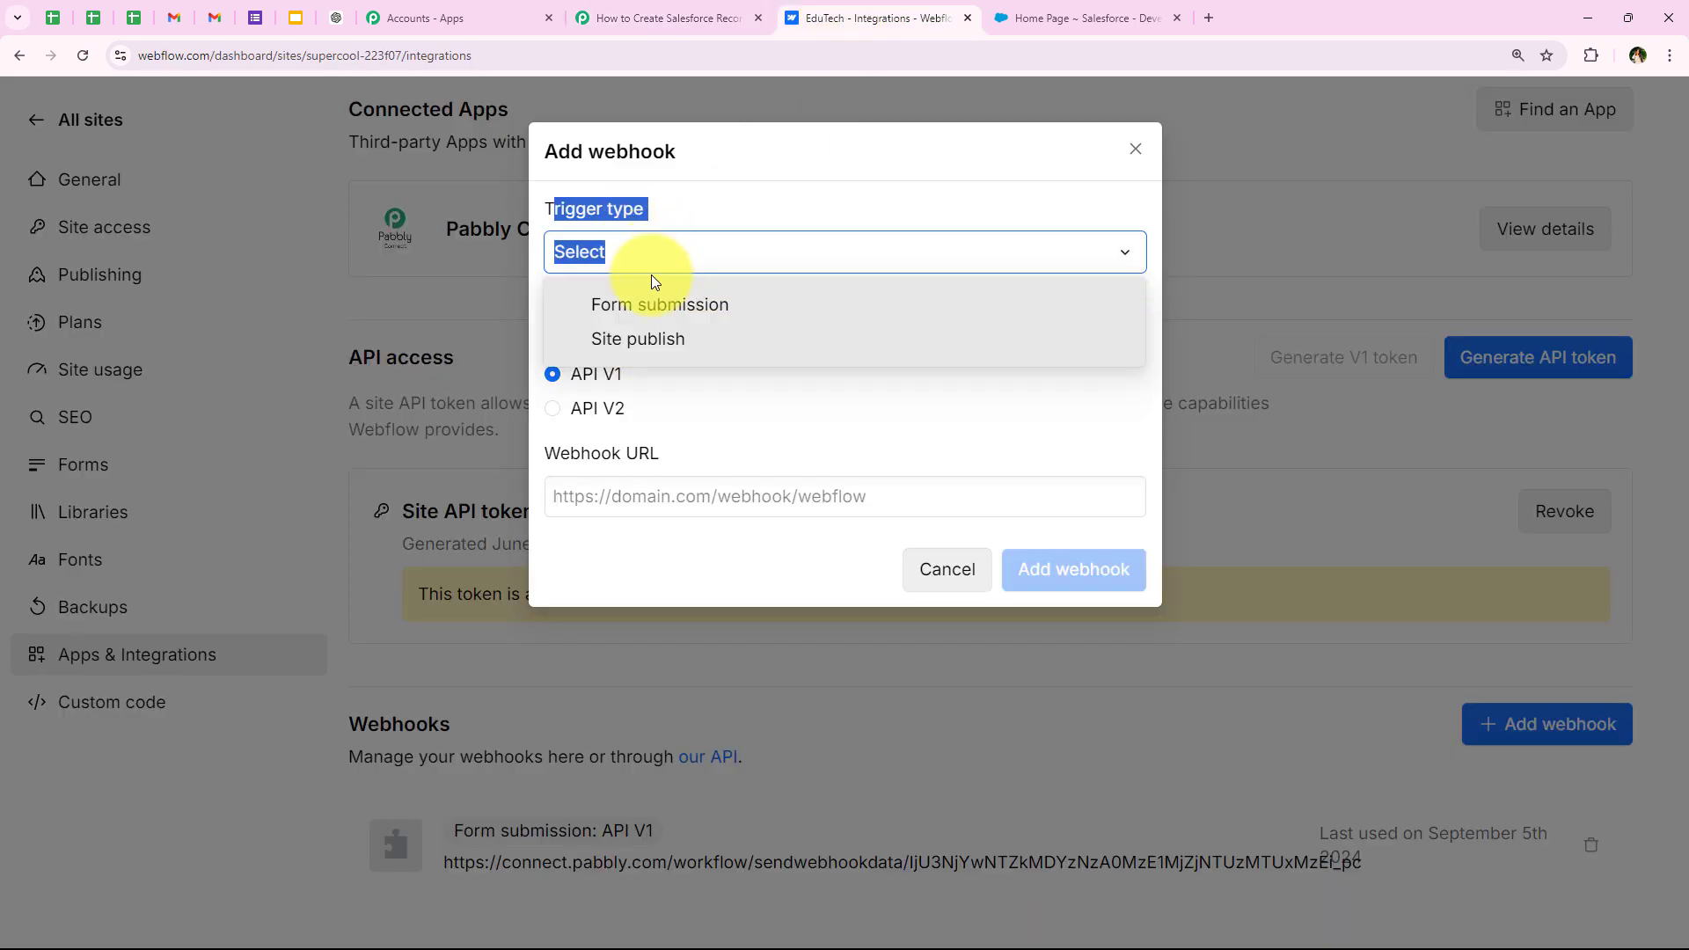
pyautogui.click(646, 299)
pyautogui.click(801, 391)
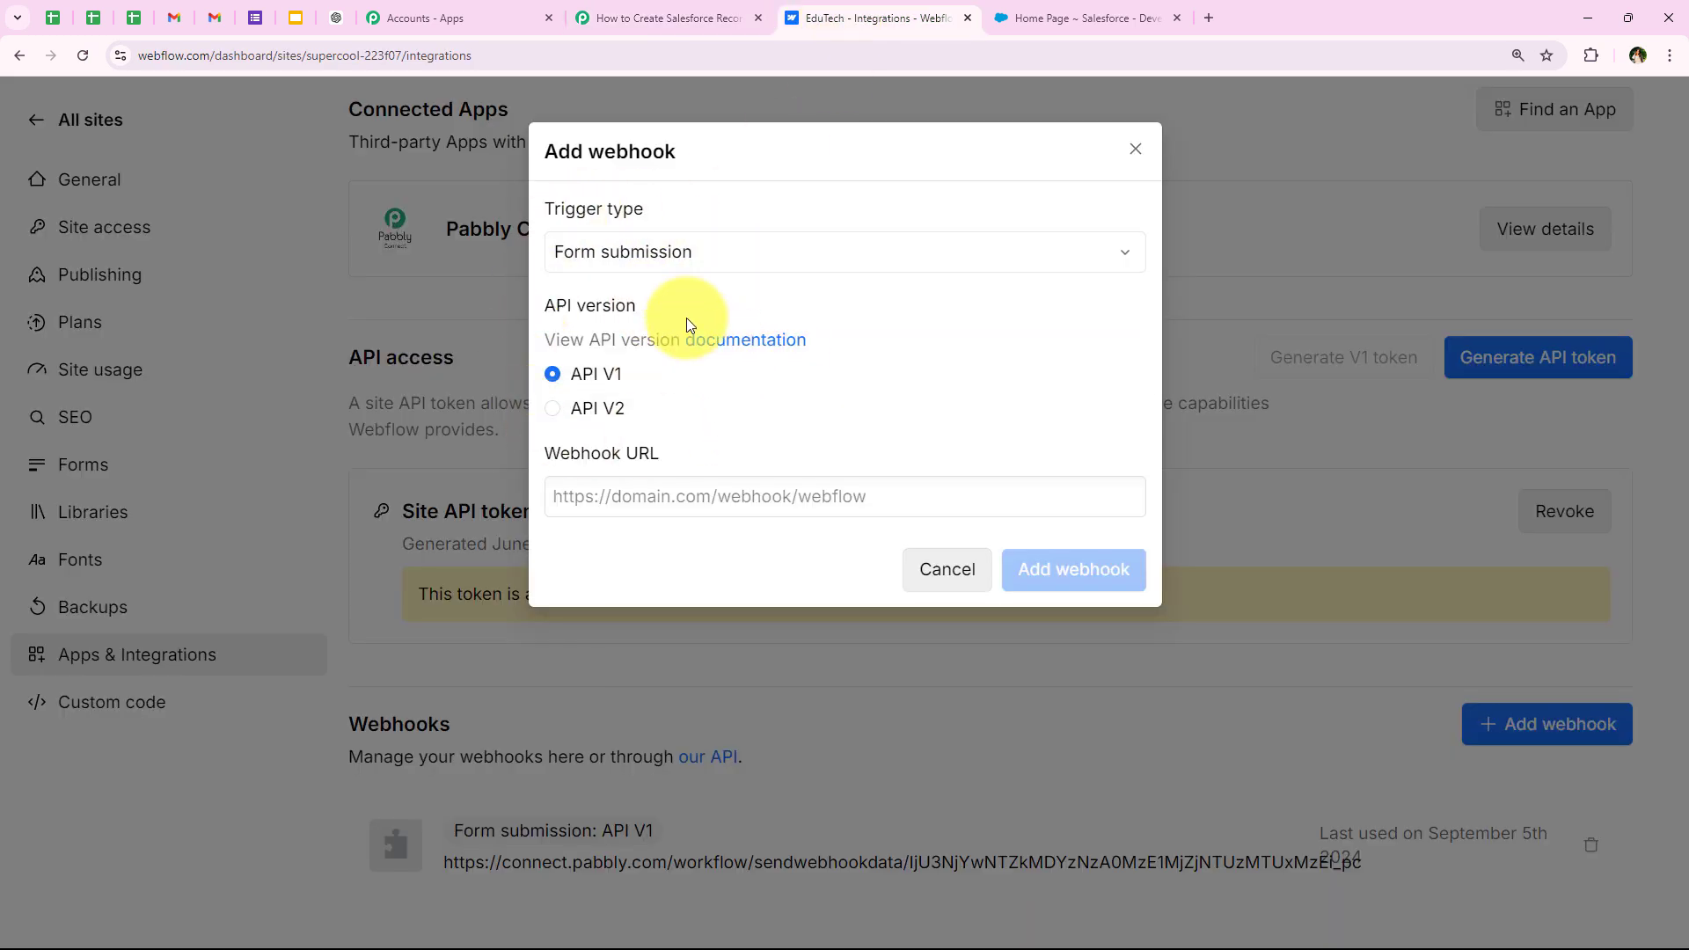
# Paste the copied Pabbly webhook URL into the new webhook, add it and check its entry in the site's webhook list.
pyautogui.moveTo(547, 304); pyautogui.dragTo(671, 322)
pyautogui.click(662, 299)
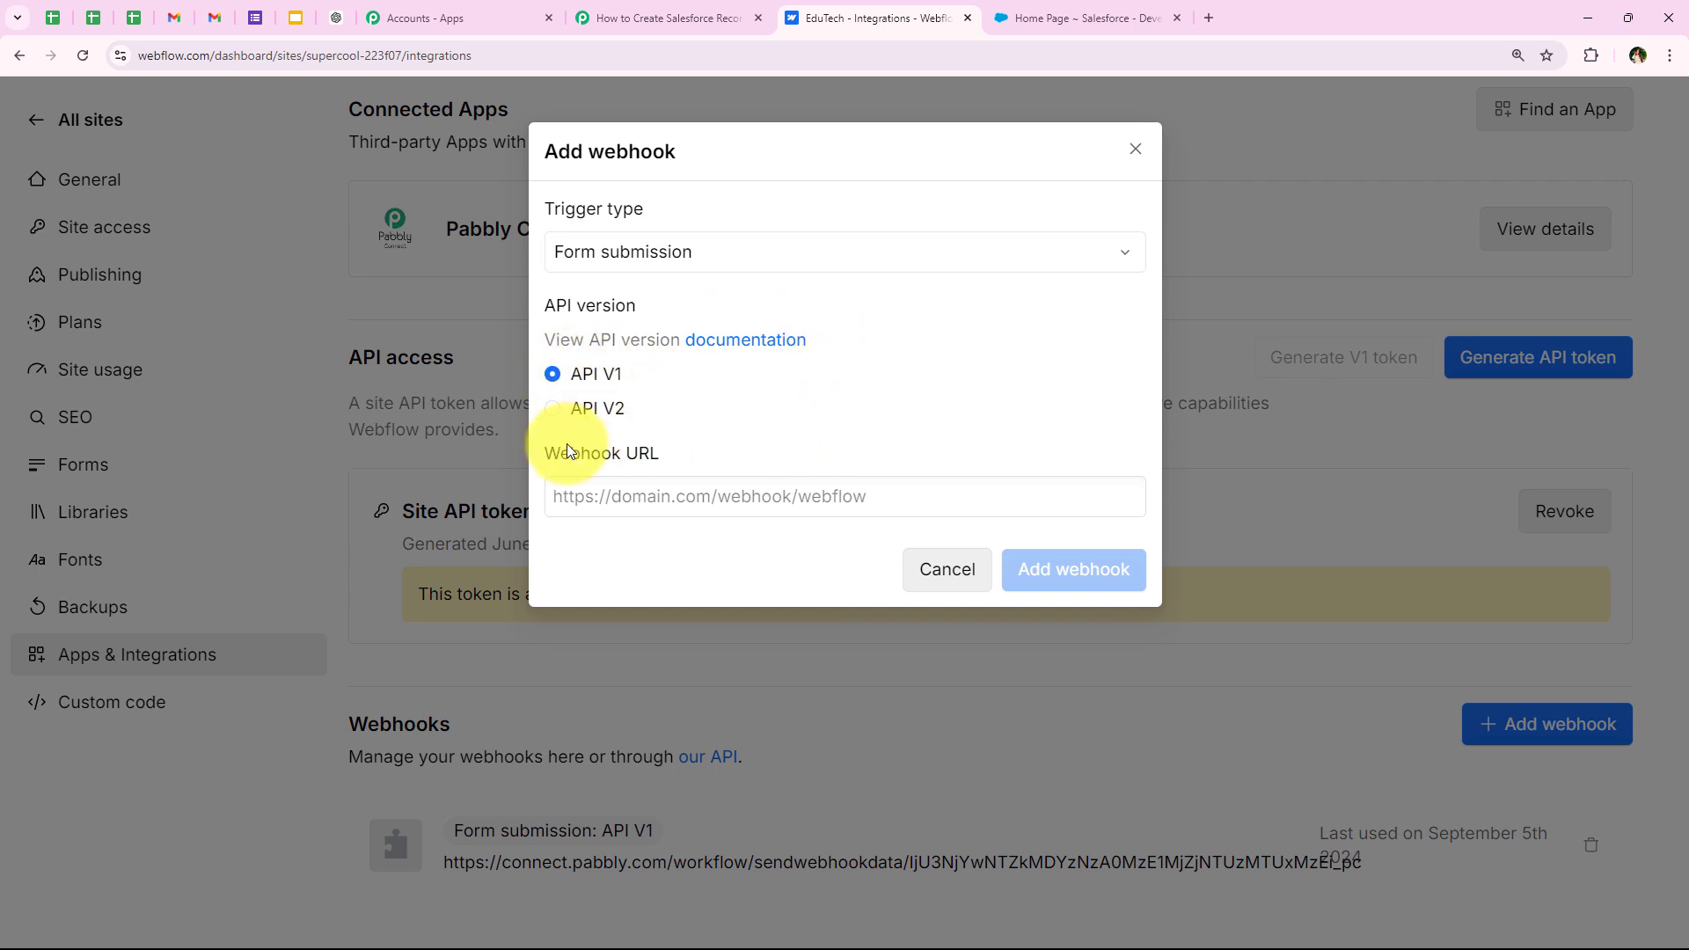
pyautogui.click(693, 491)
pyautogui.rightClick(691, 489)
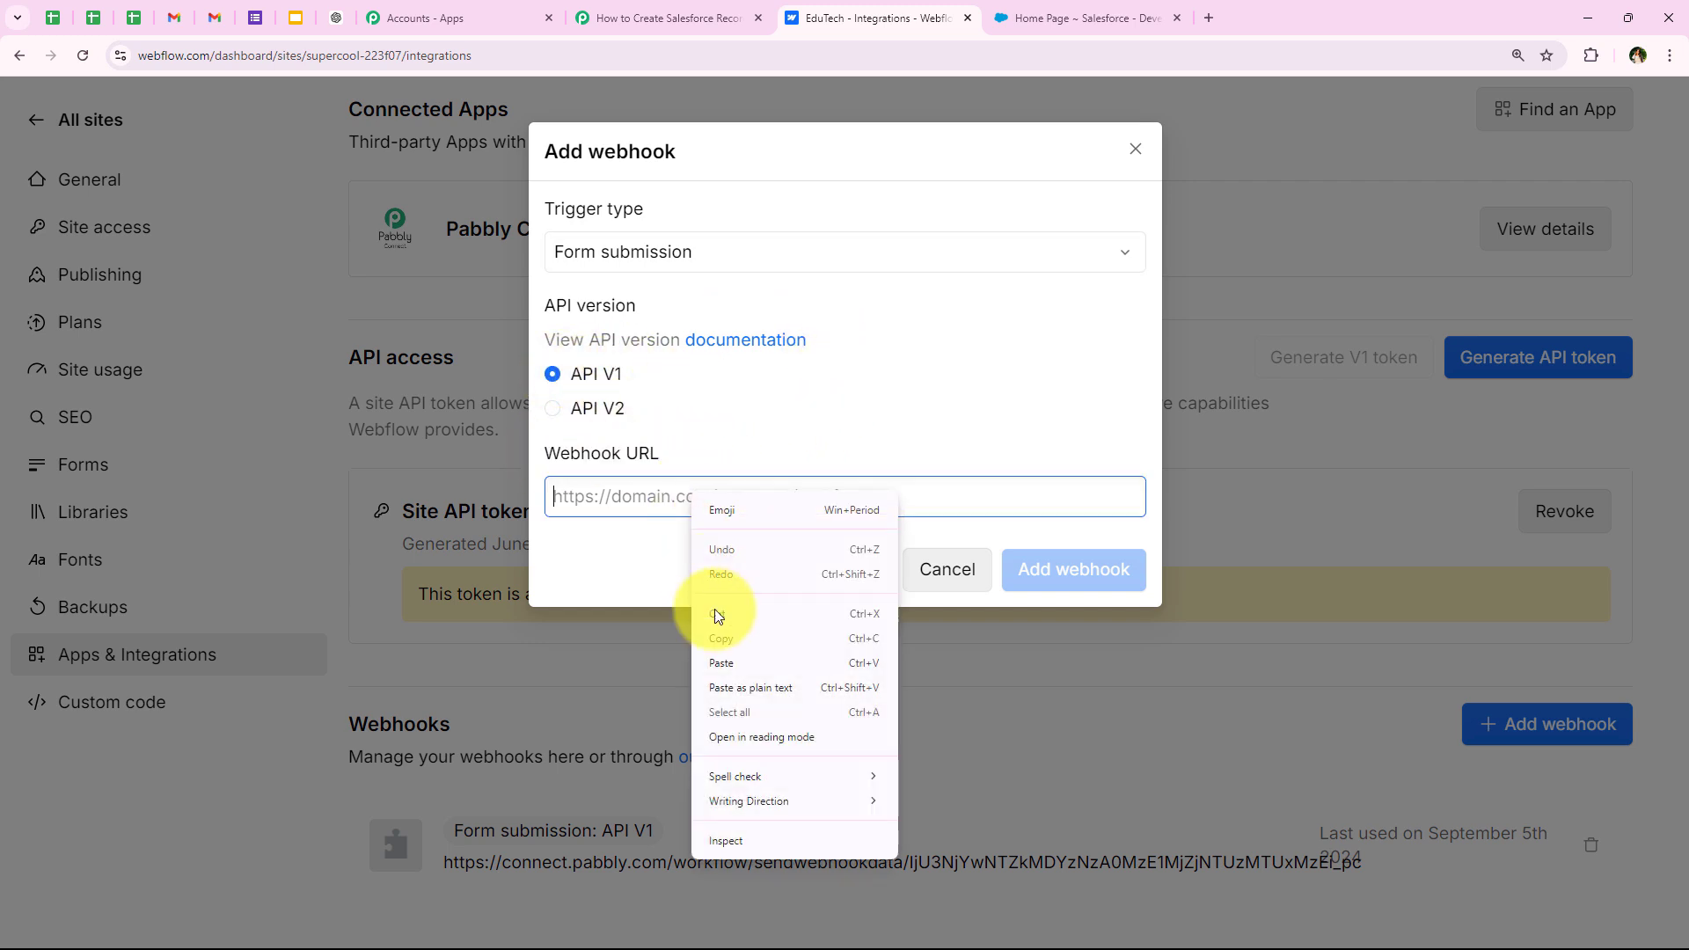
pyautogui.click(736, 671)
pyautogui.click(741, 569)
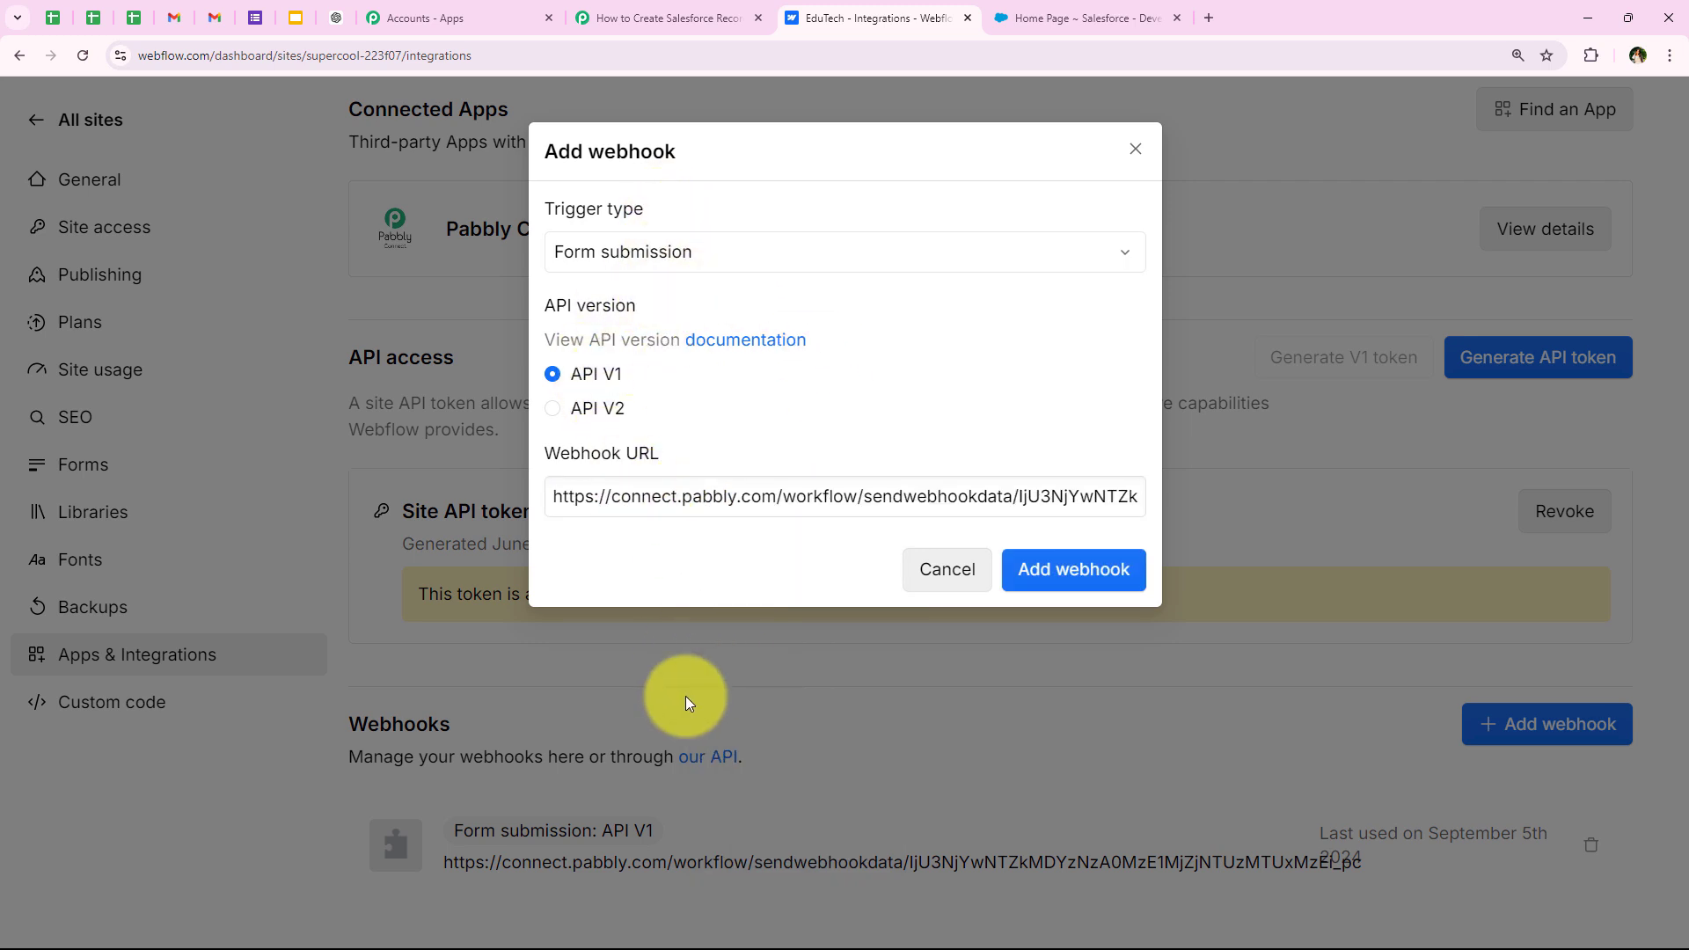
pyautogui.click(1075, 578)
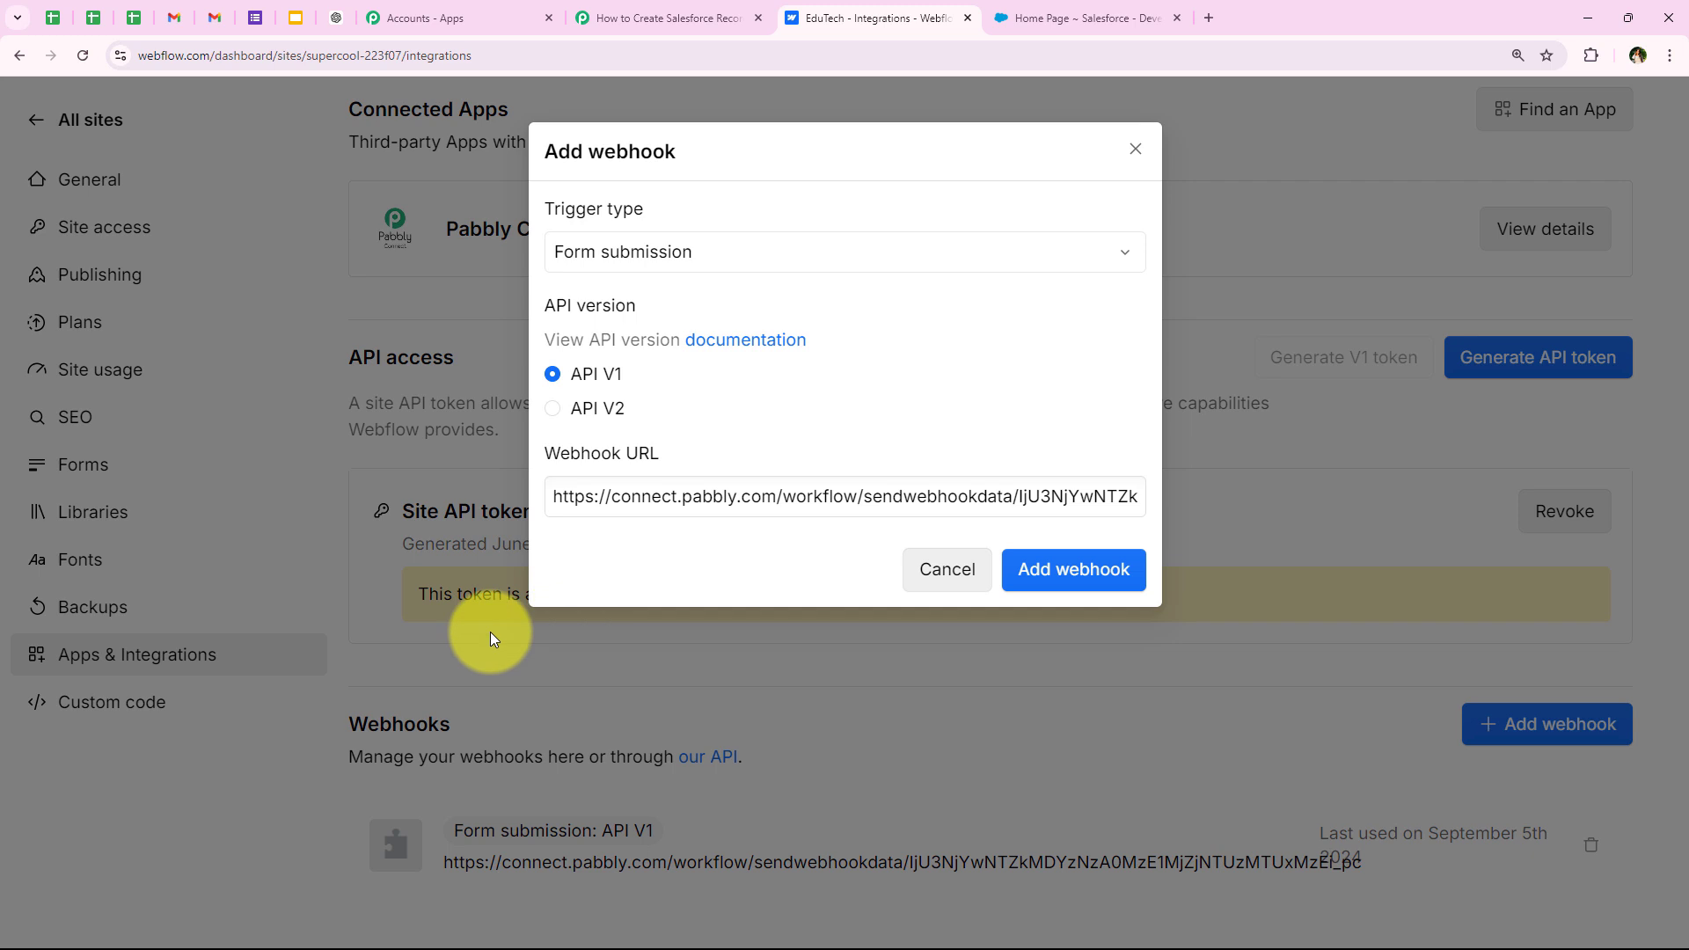
pyautogui.scroll(-2, 694, 519)
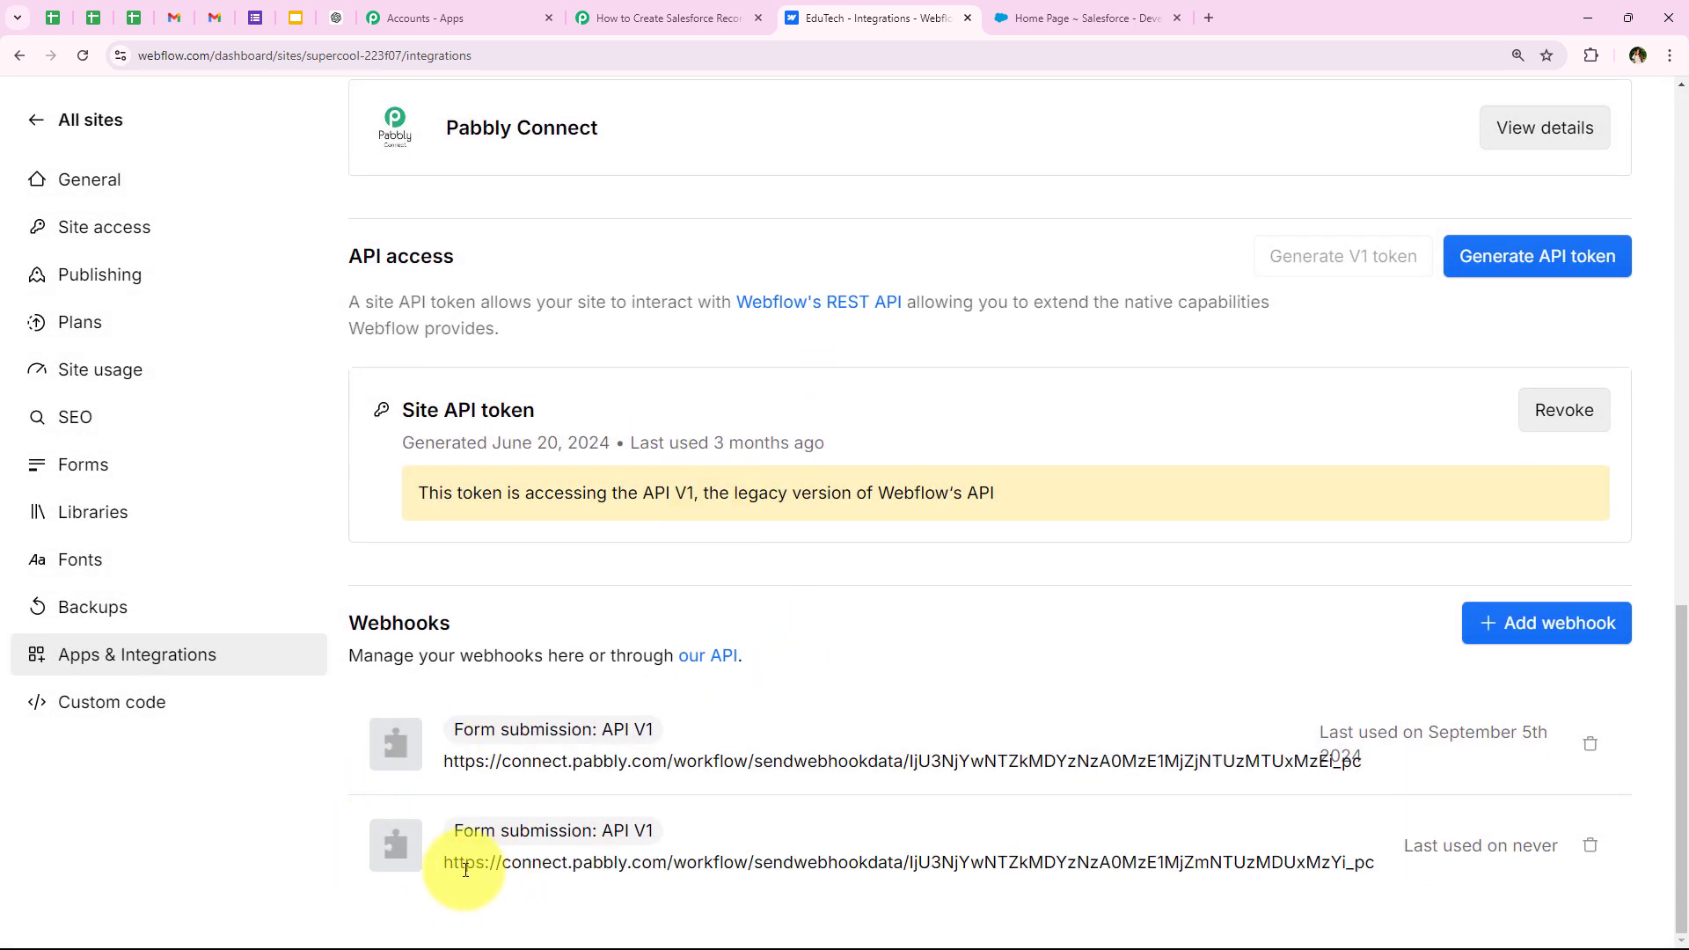
pyautogui.moveTo(437, 871); pyautogui.dragTo(1372, 876)
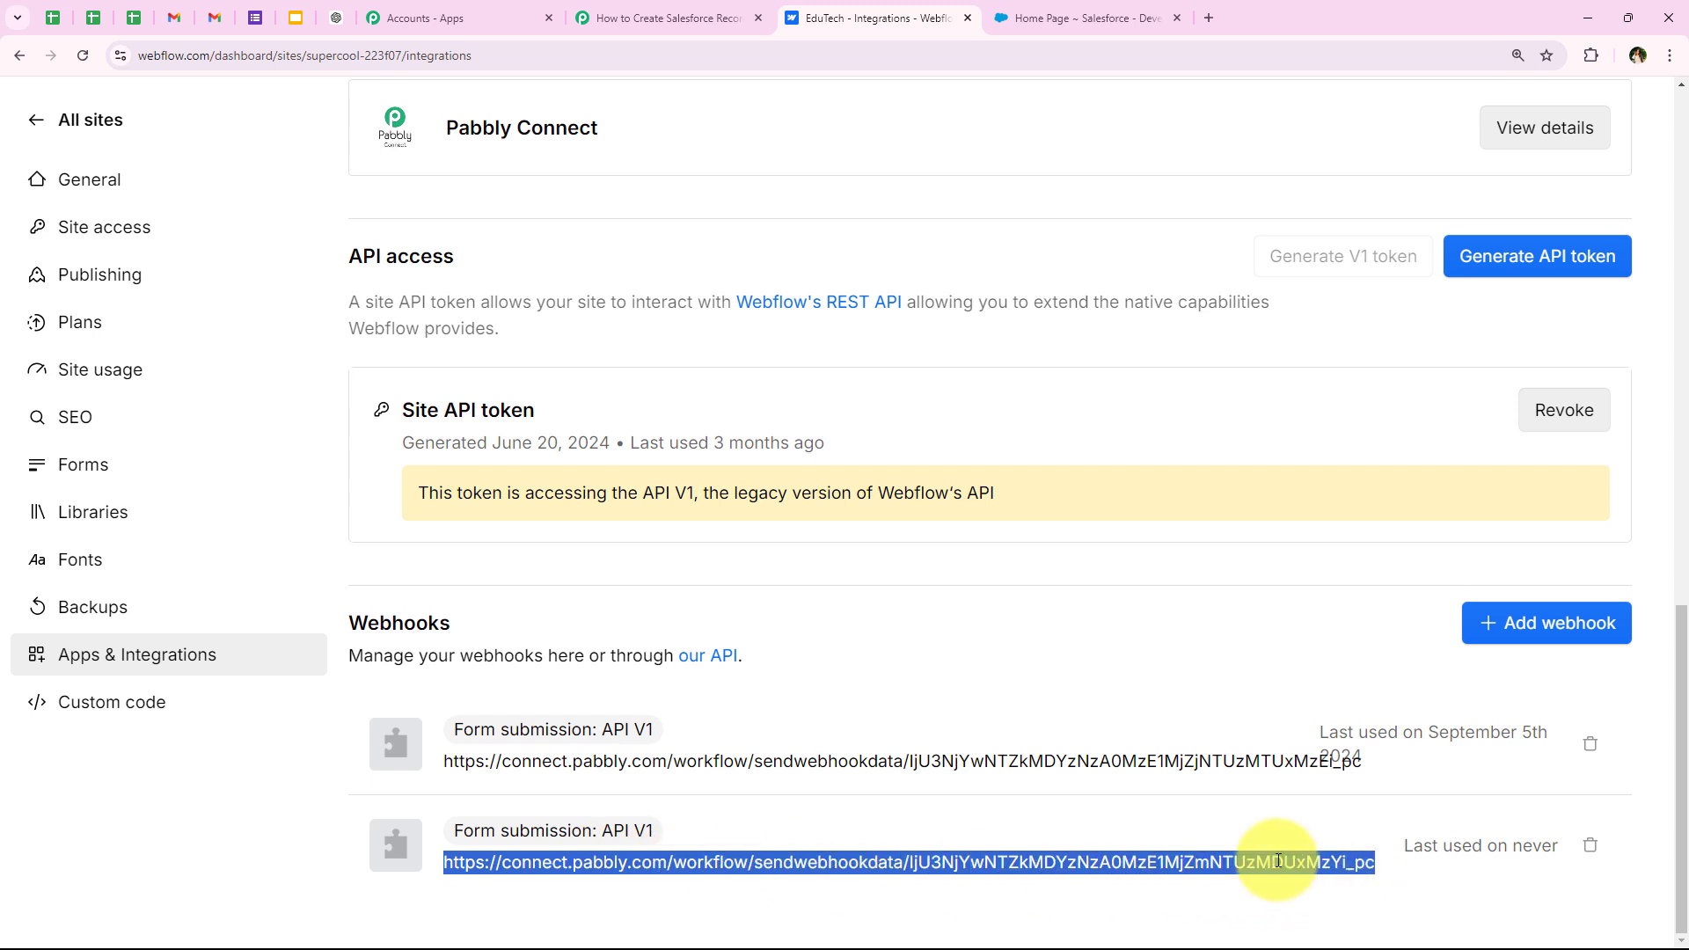
pyautogui.click(1181, 829)
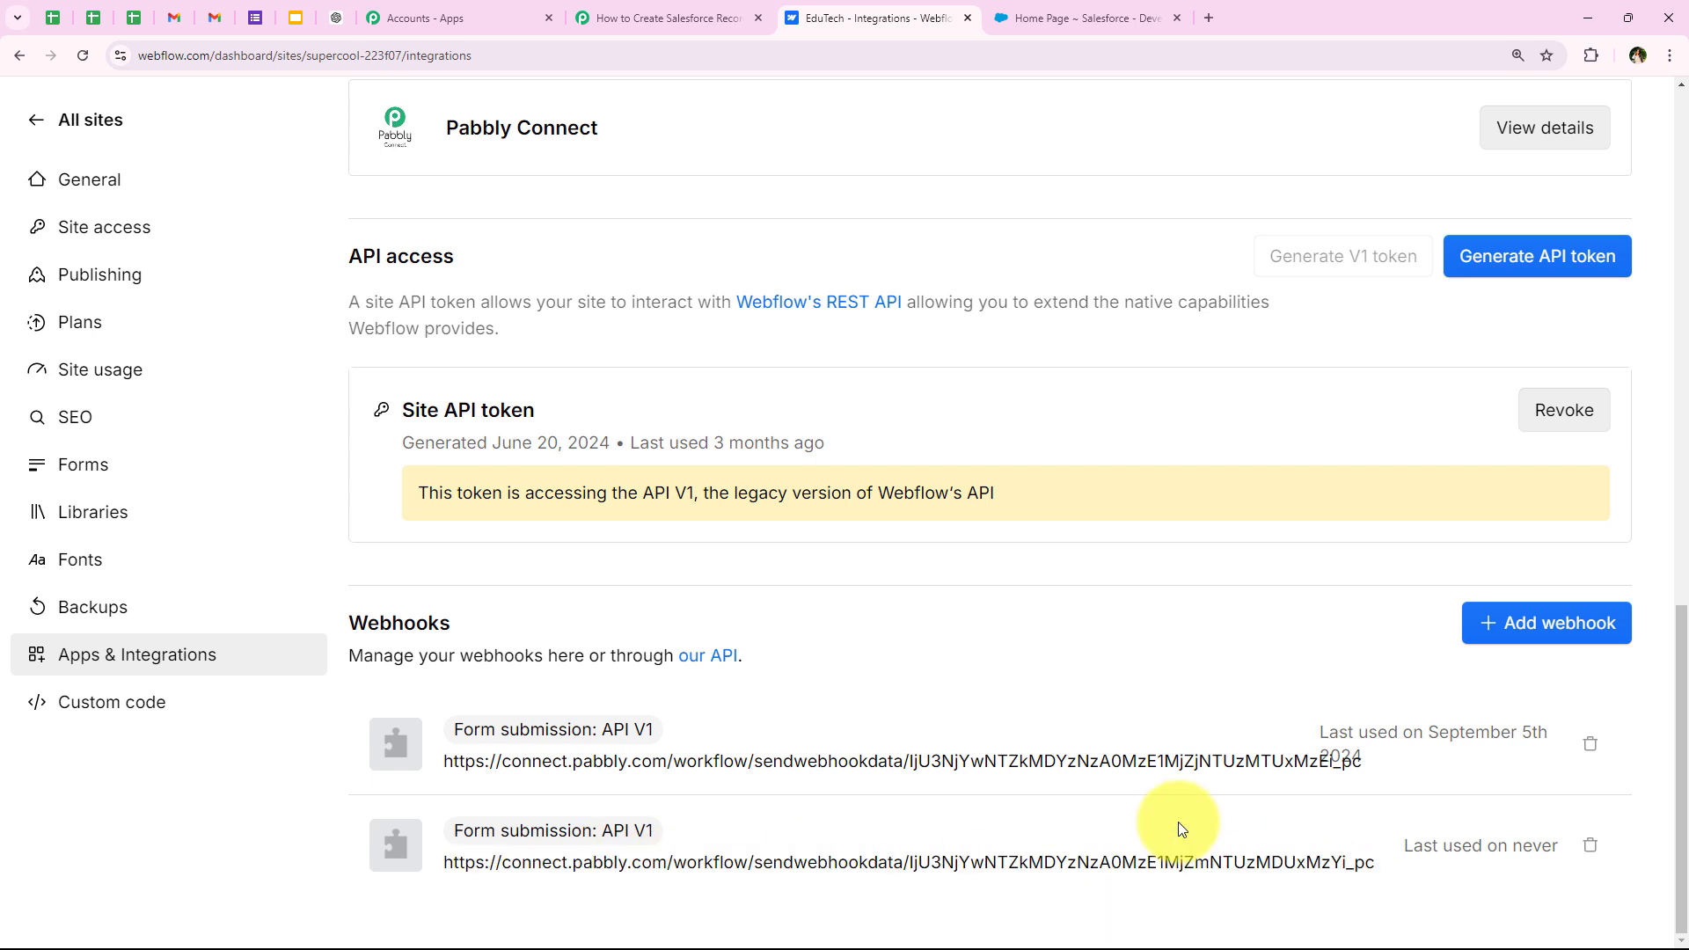
# Publish the EduTech site to its webflow.io staging domain.
pyautogui.click(615, 17)
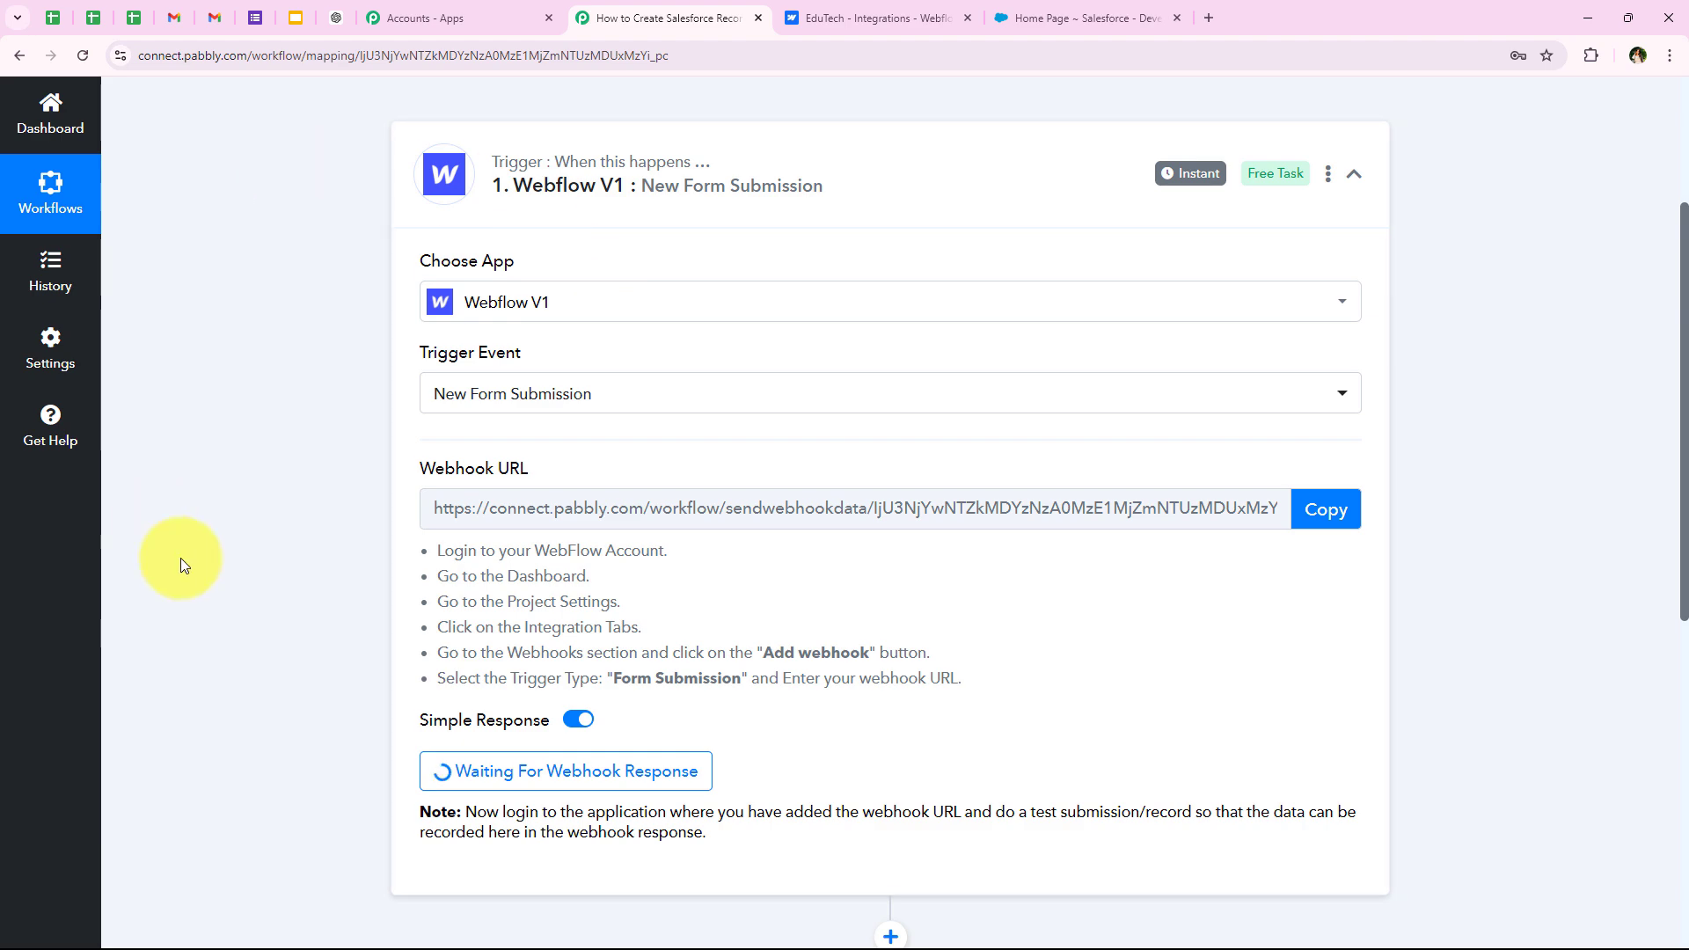
pyautogui.click(803, 8)
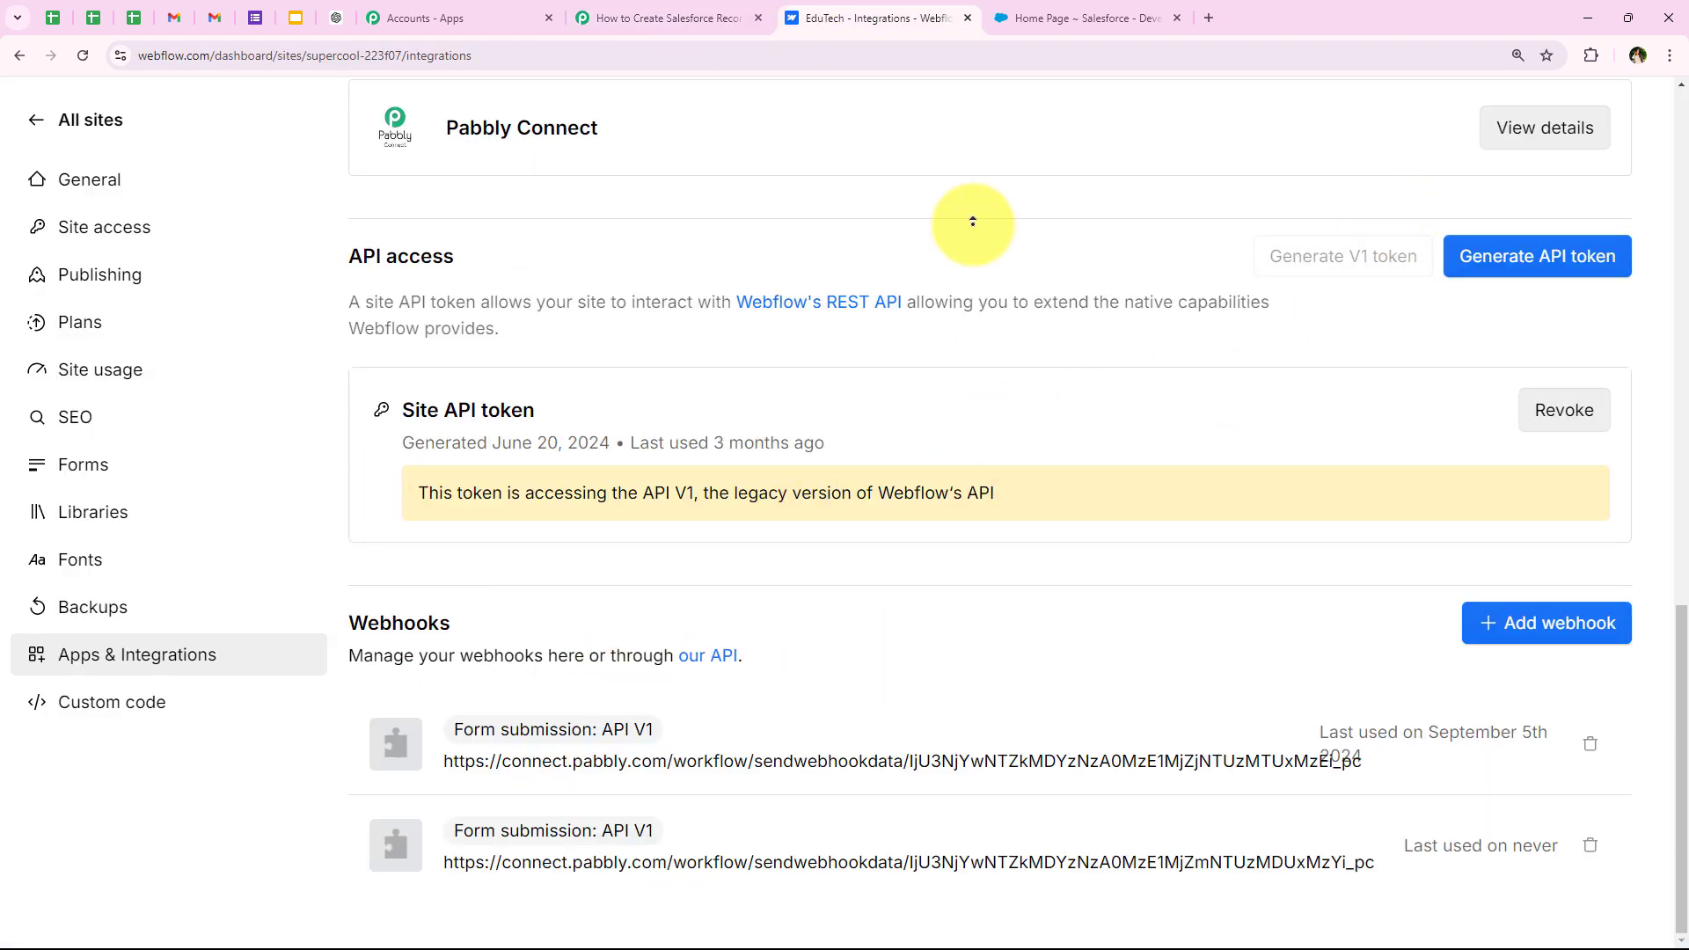
pyautogui.scroll(15, 977, 220)
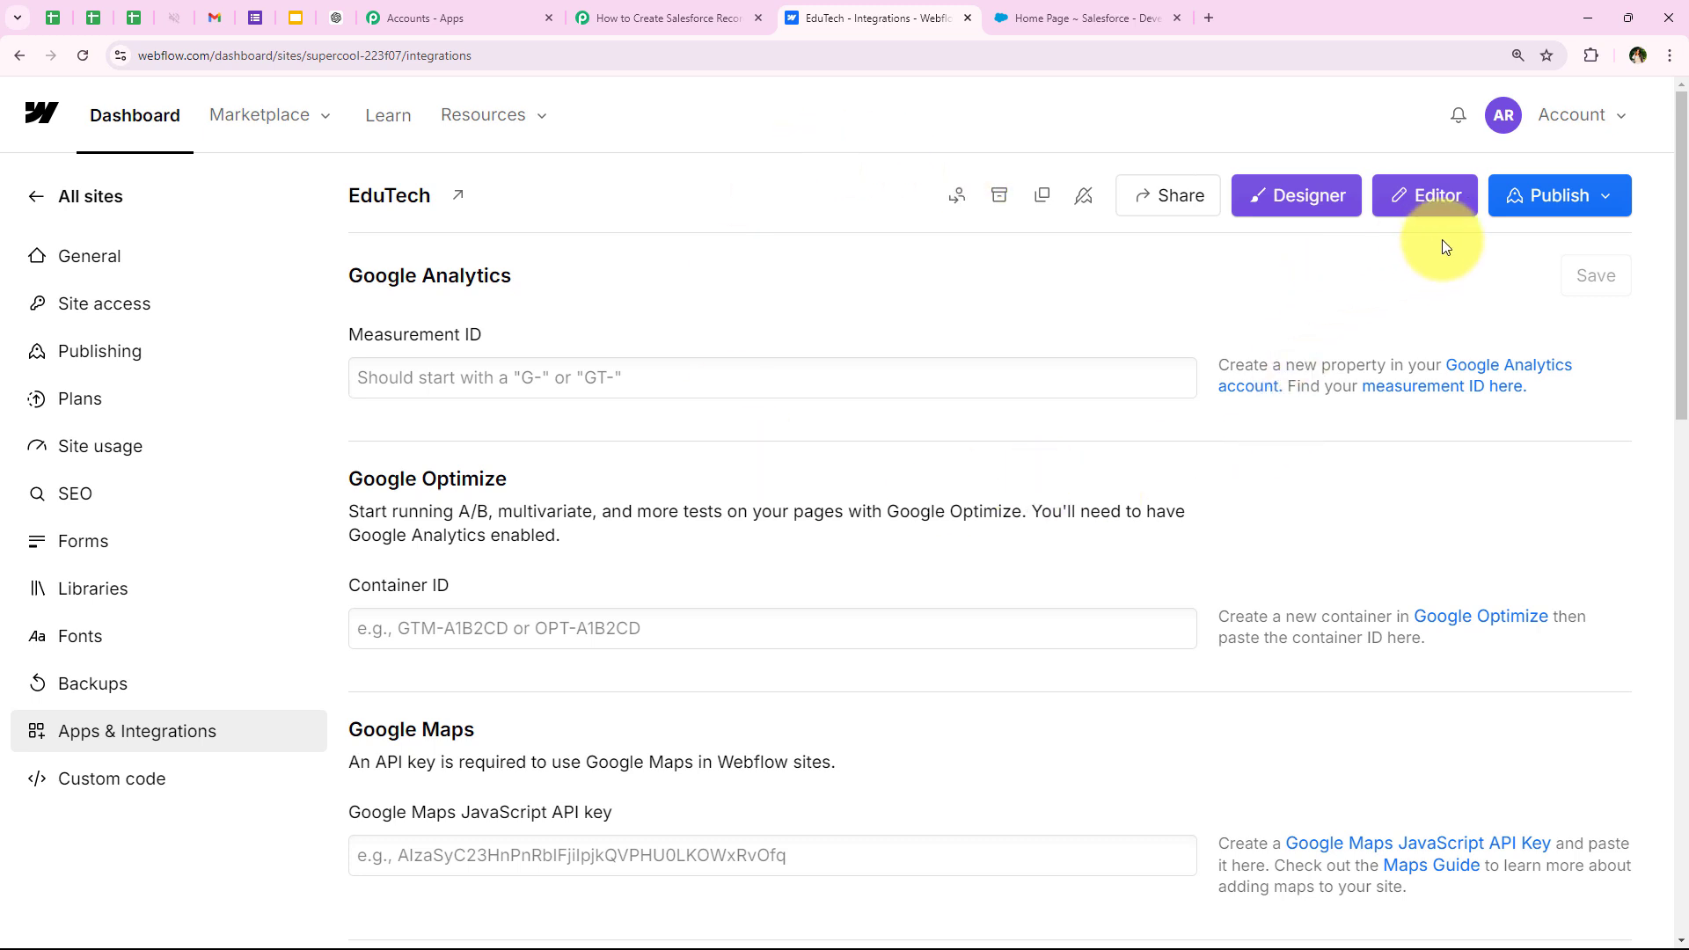
pyautogui.click(1531, 214)
pyautogui.click(1341, 547)
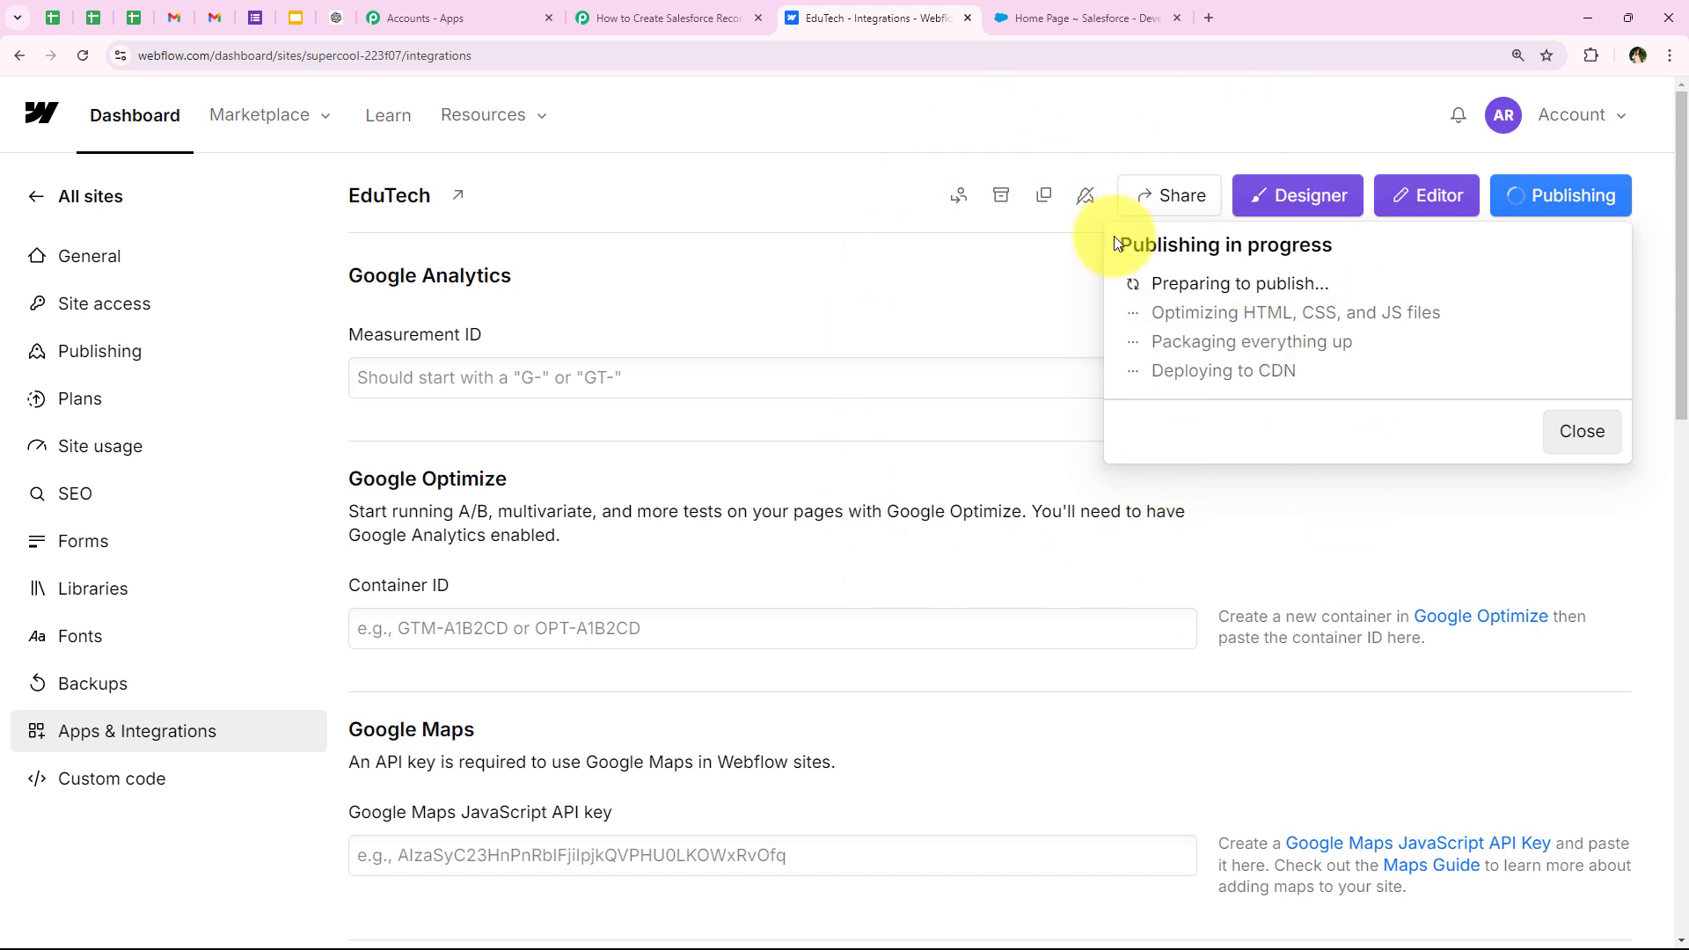
pyautogui.moveTo(1131, 245); pyautogui.dragTo(1276, 257)
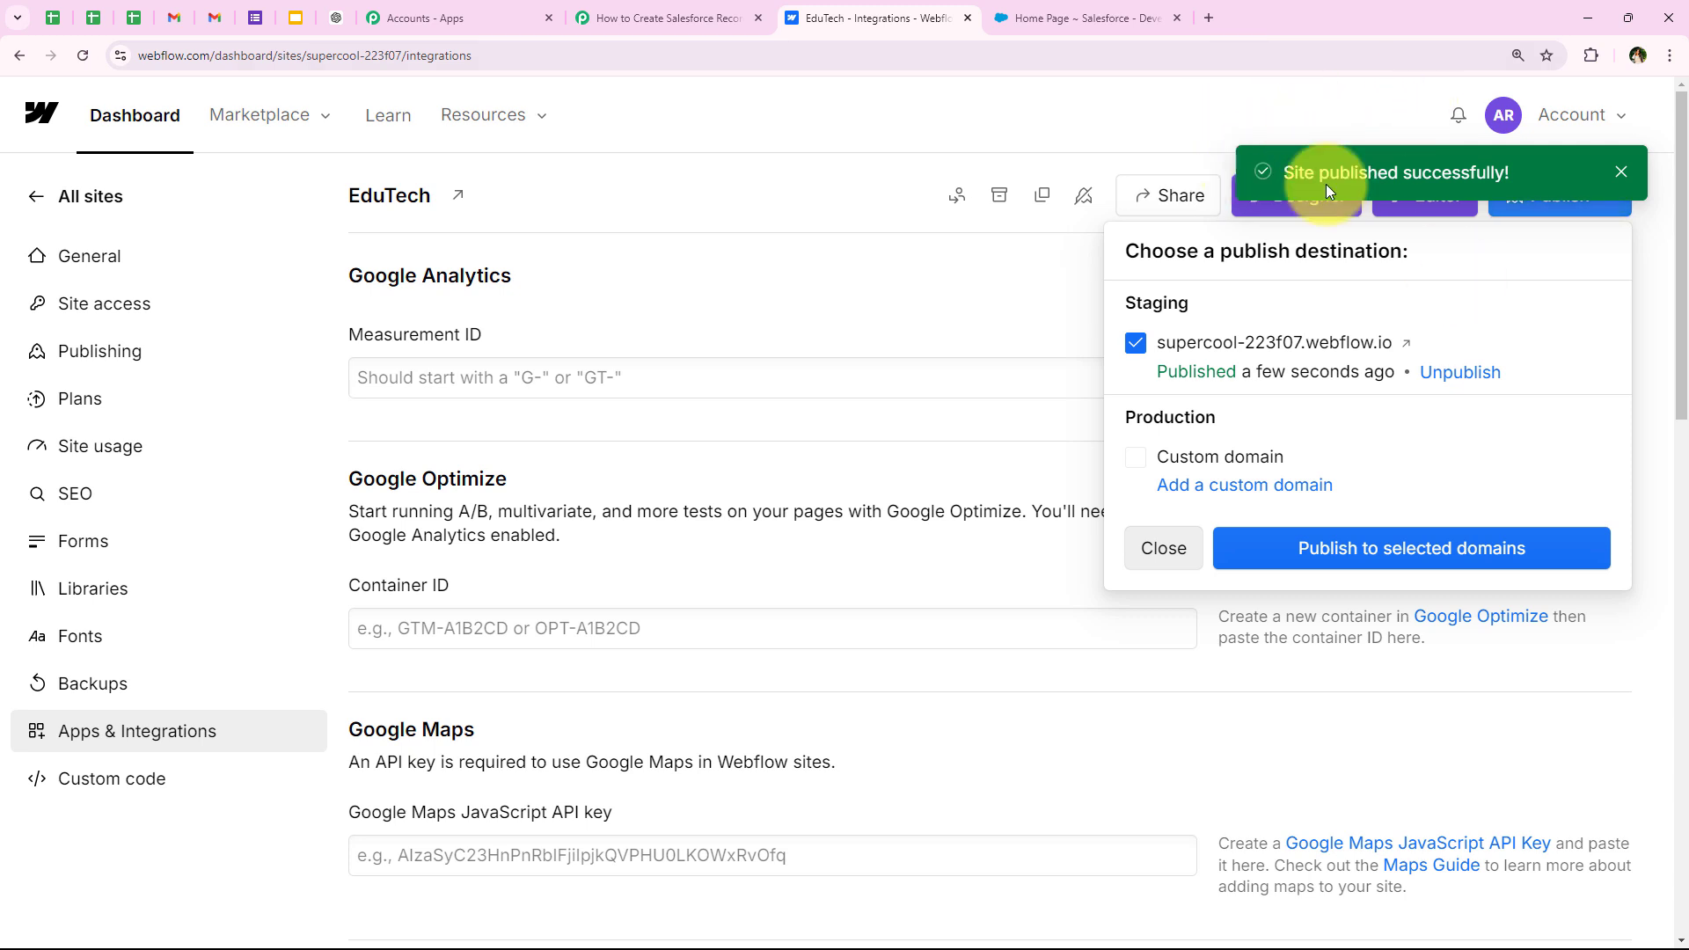
# Switch to the Pabbly Connect workflow and read the trigger's note about making a test submission.
pyautogui.click(702, 7)
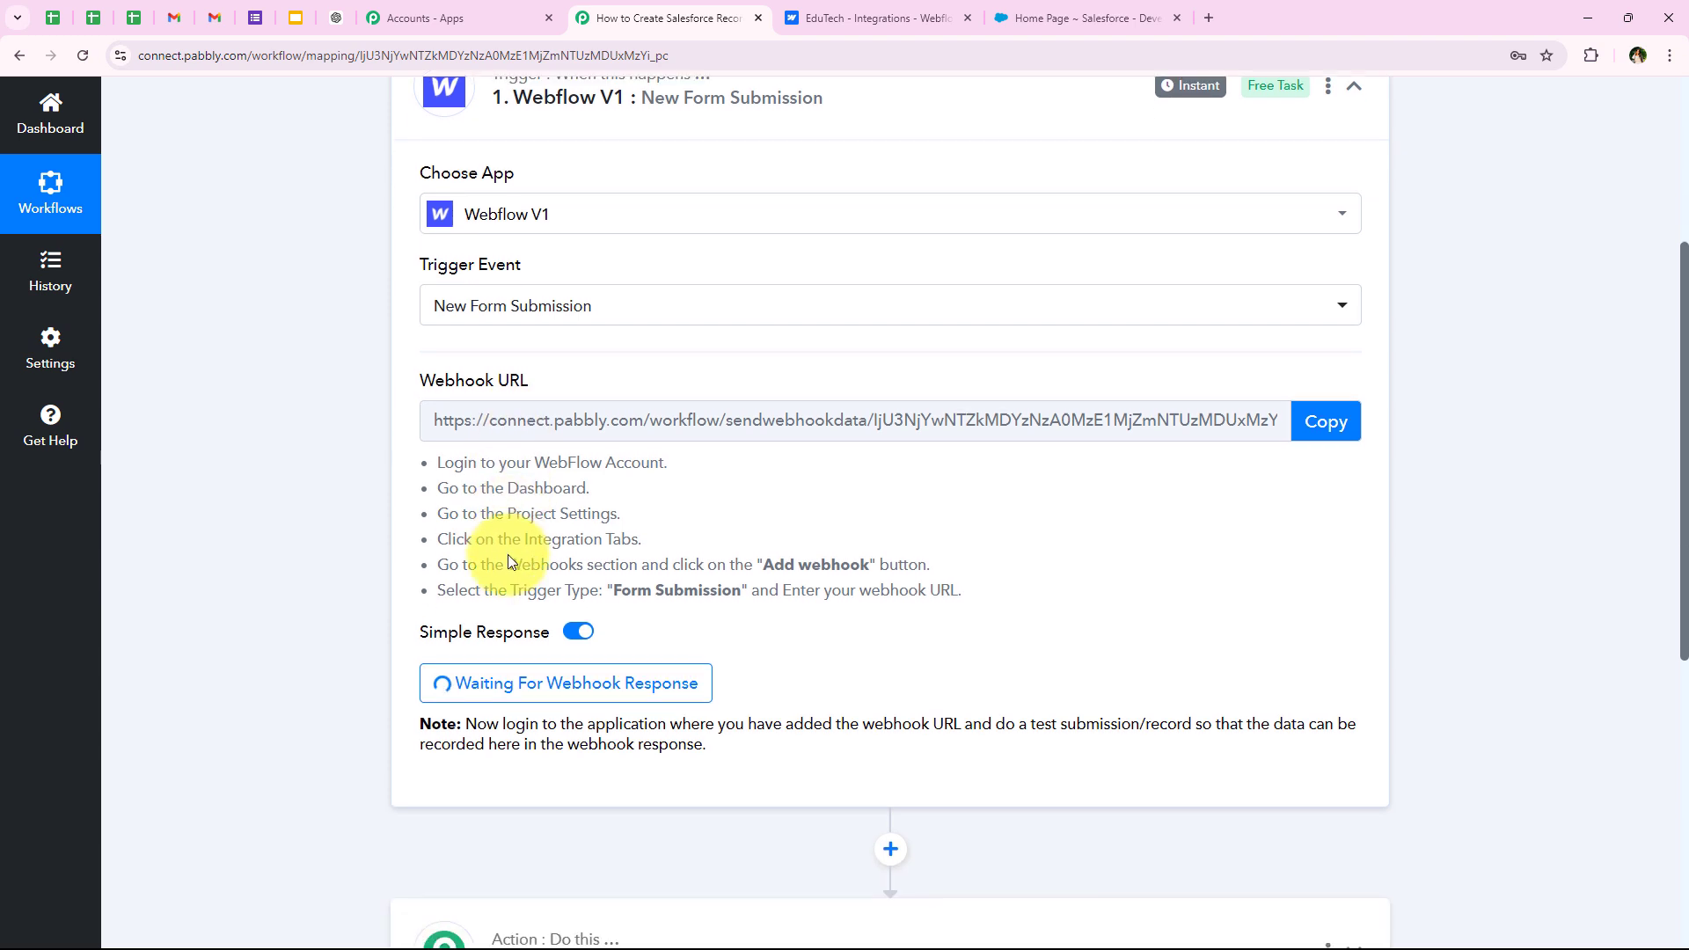
pyautogui.scroll(-1, 509, 554)
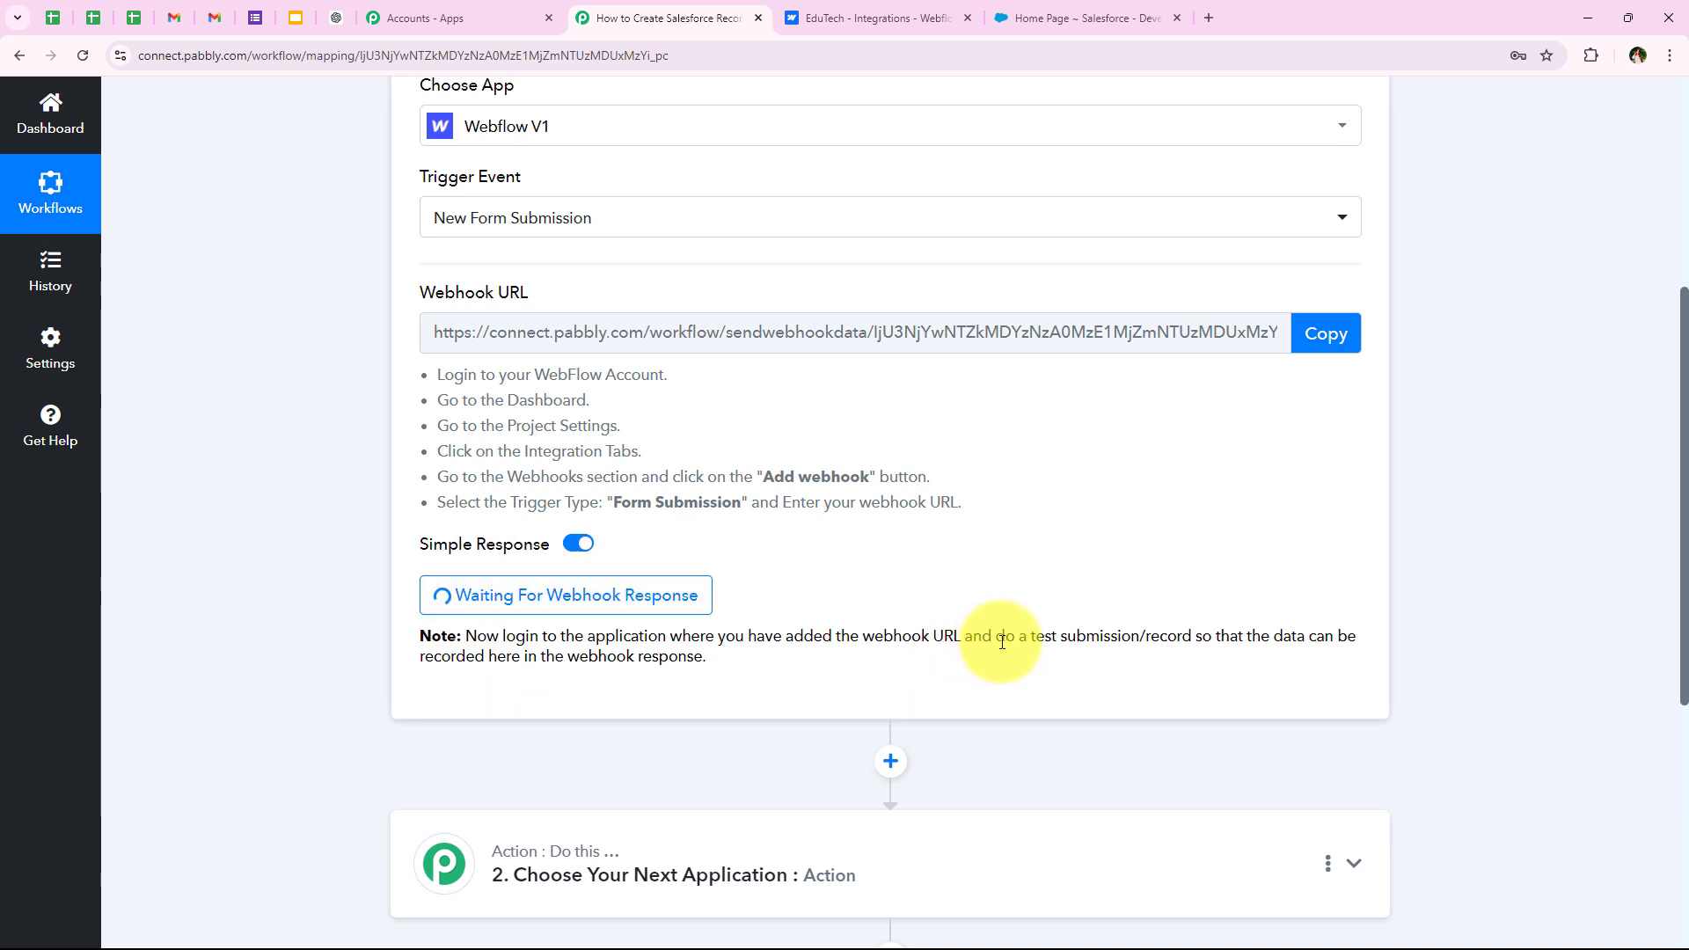
pyautogui.moveTo(998, 643); pyautogui.dragTo(1162, 632)
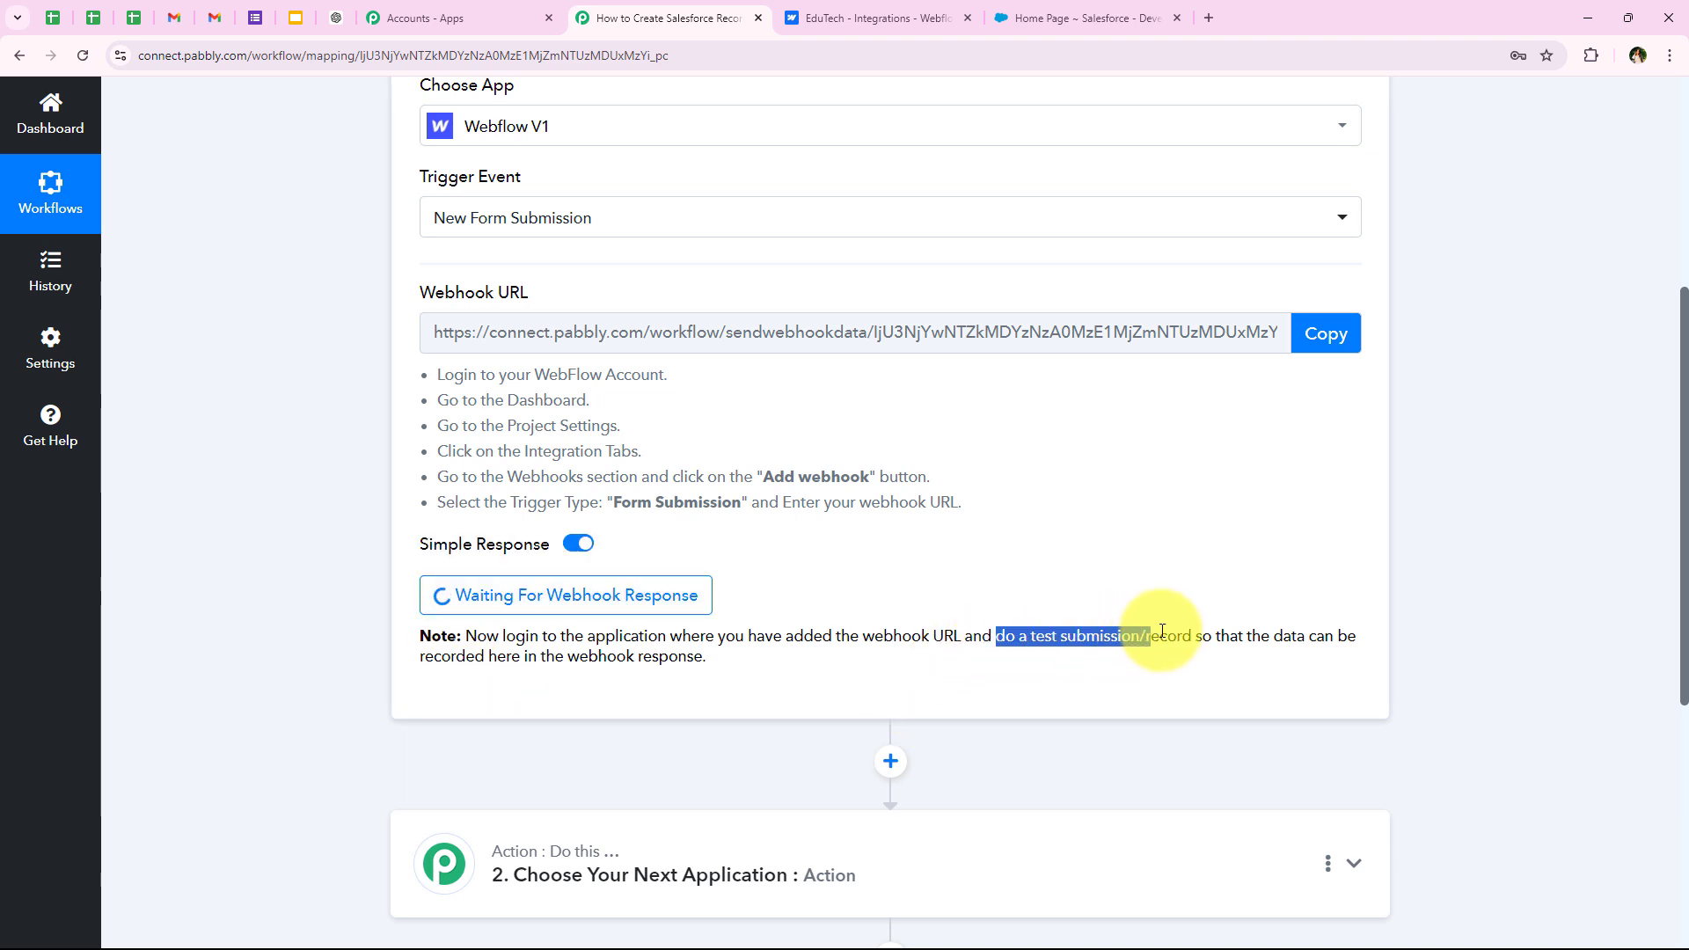
pyautogui.click(1018, 528)
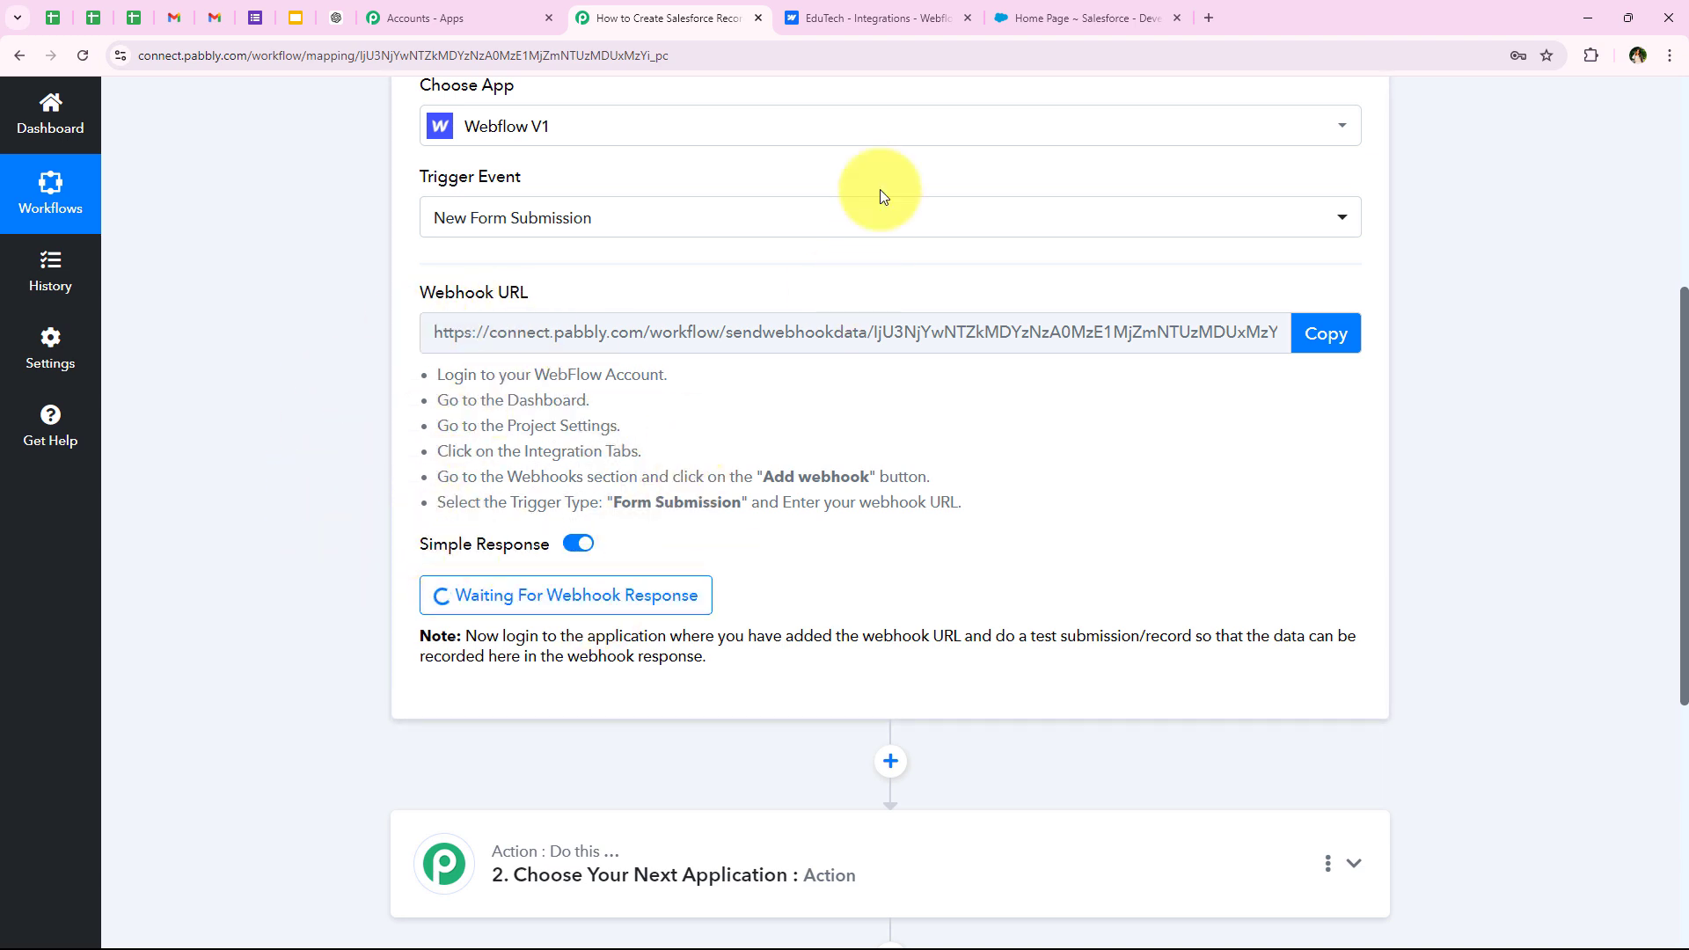
# Switch to Webflow, open the published staging site and go to its Contact Form page.
pyautogui.click(858, 16)
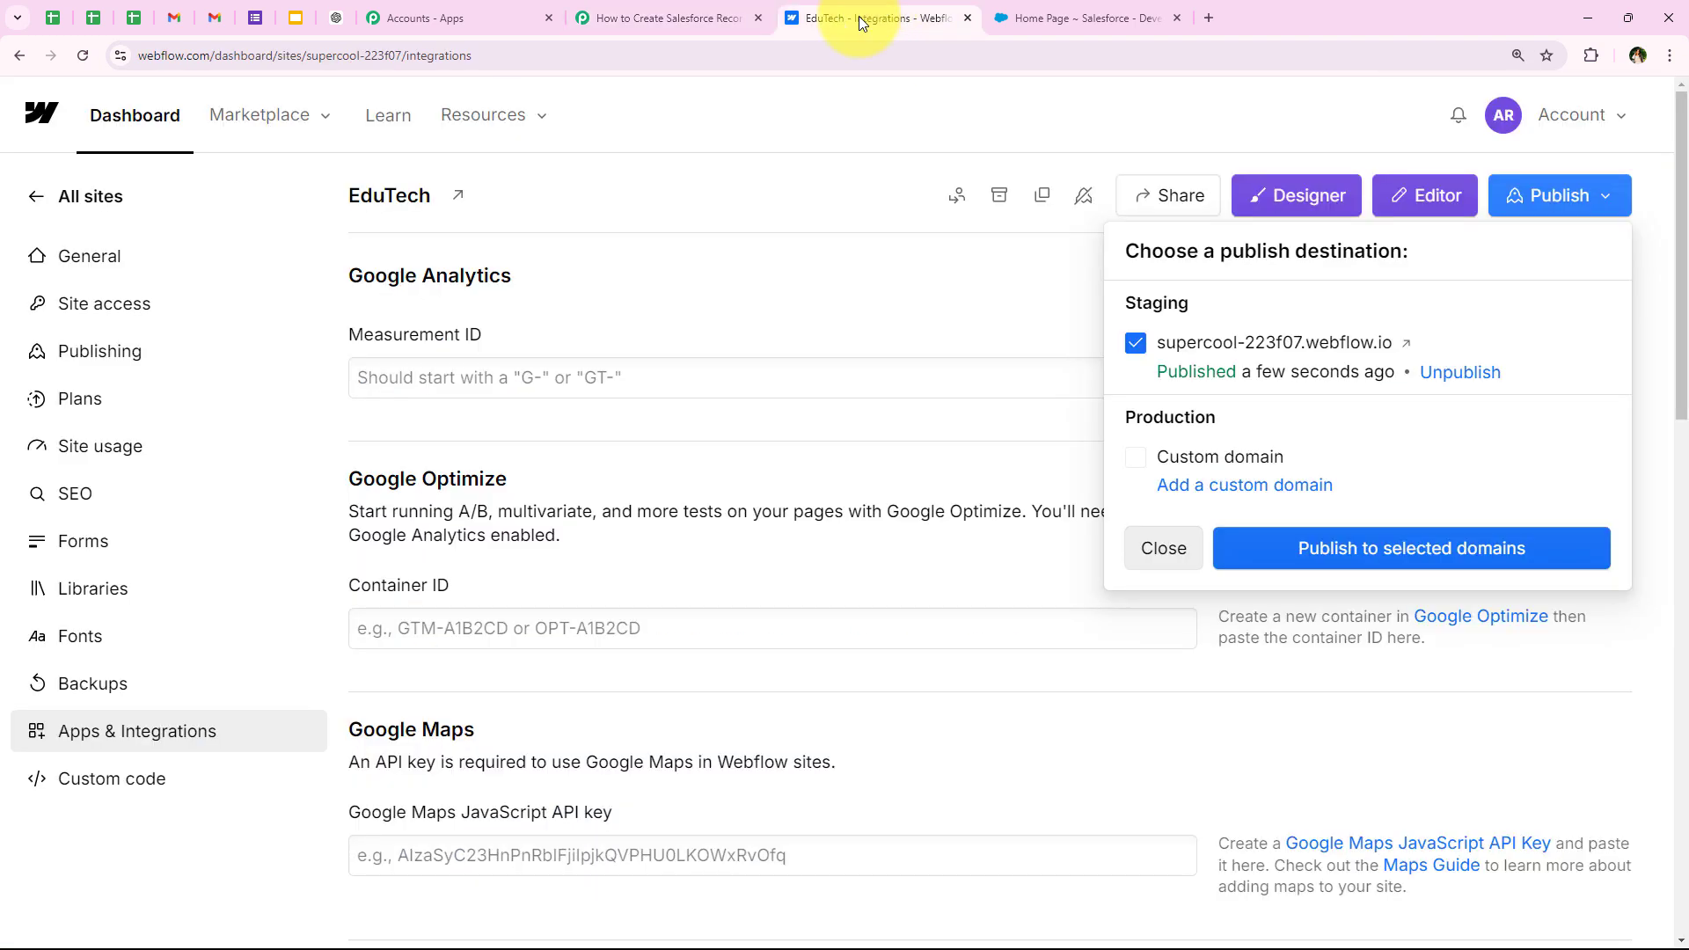
pyautogui.click(1387, 346)
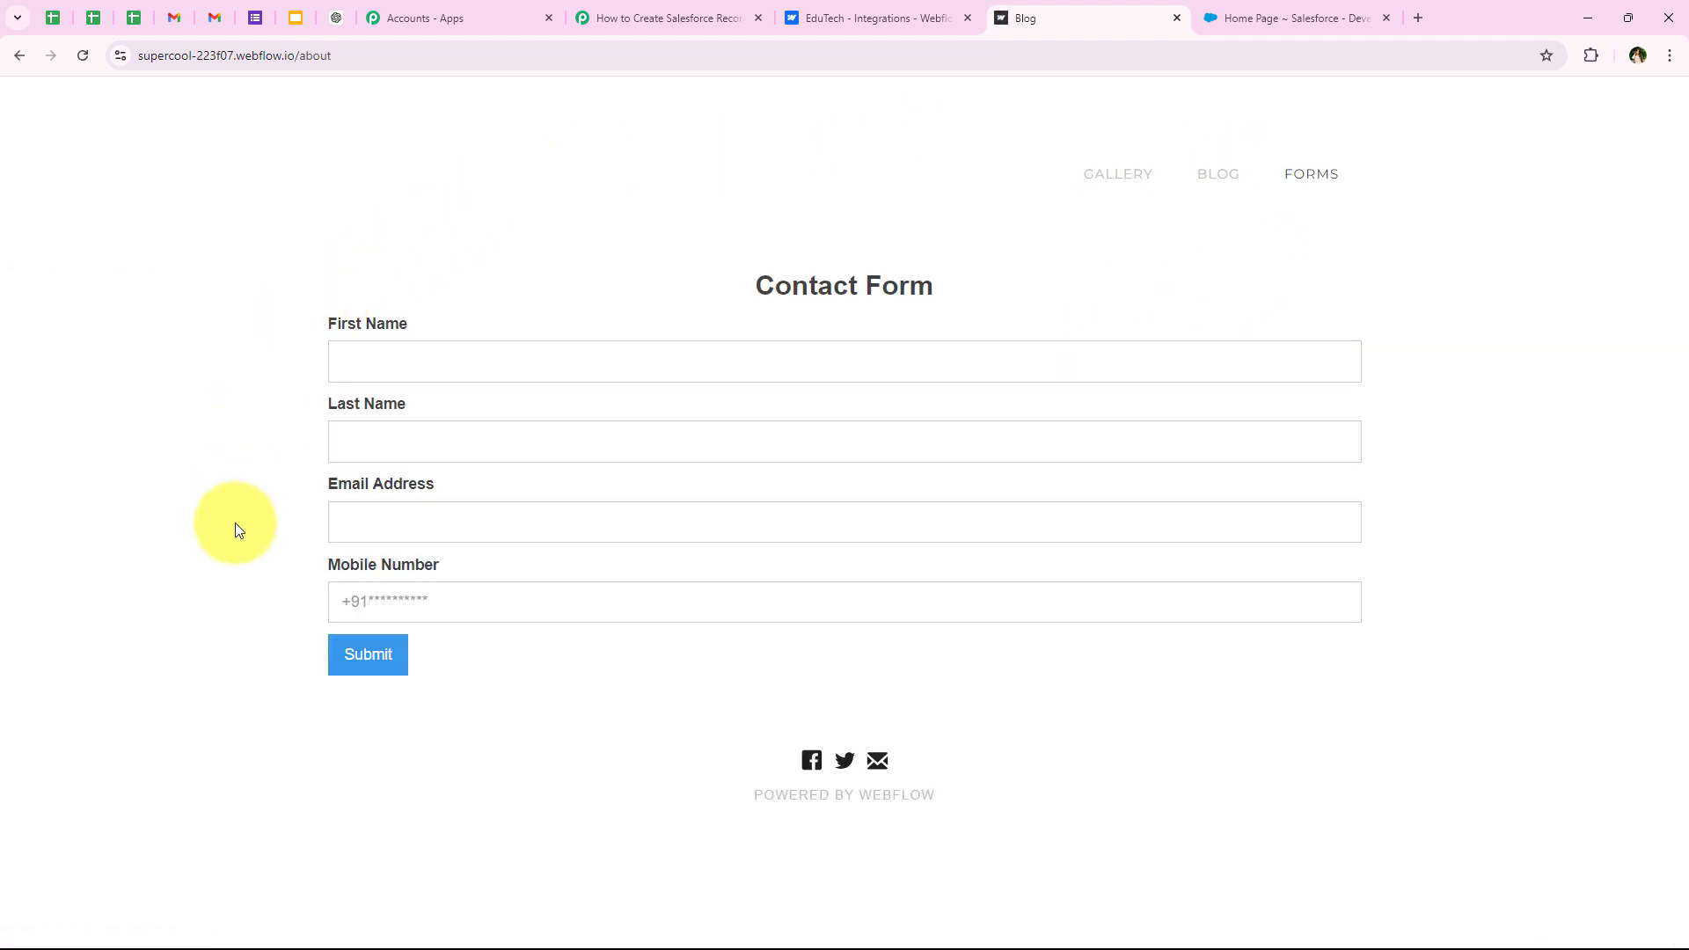
pyautogui.click(483, 358)
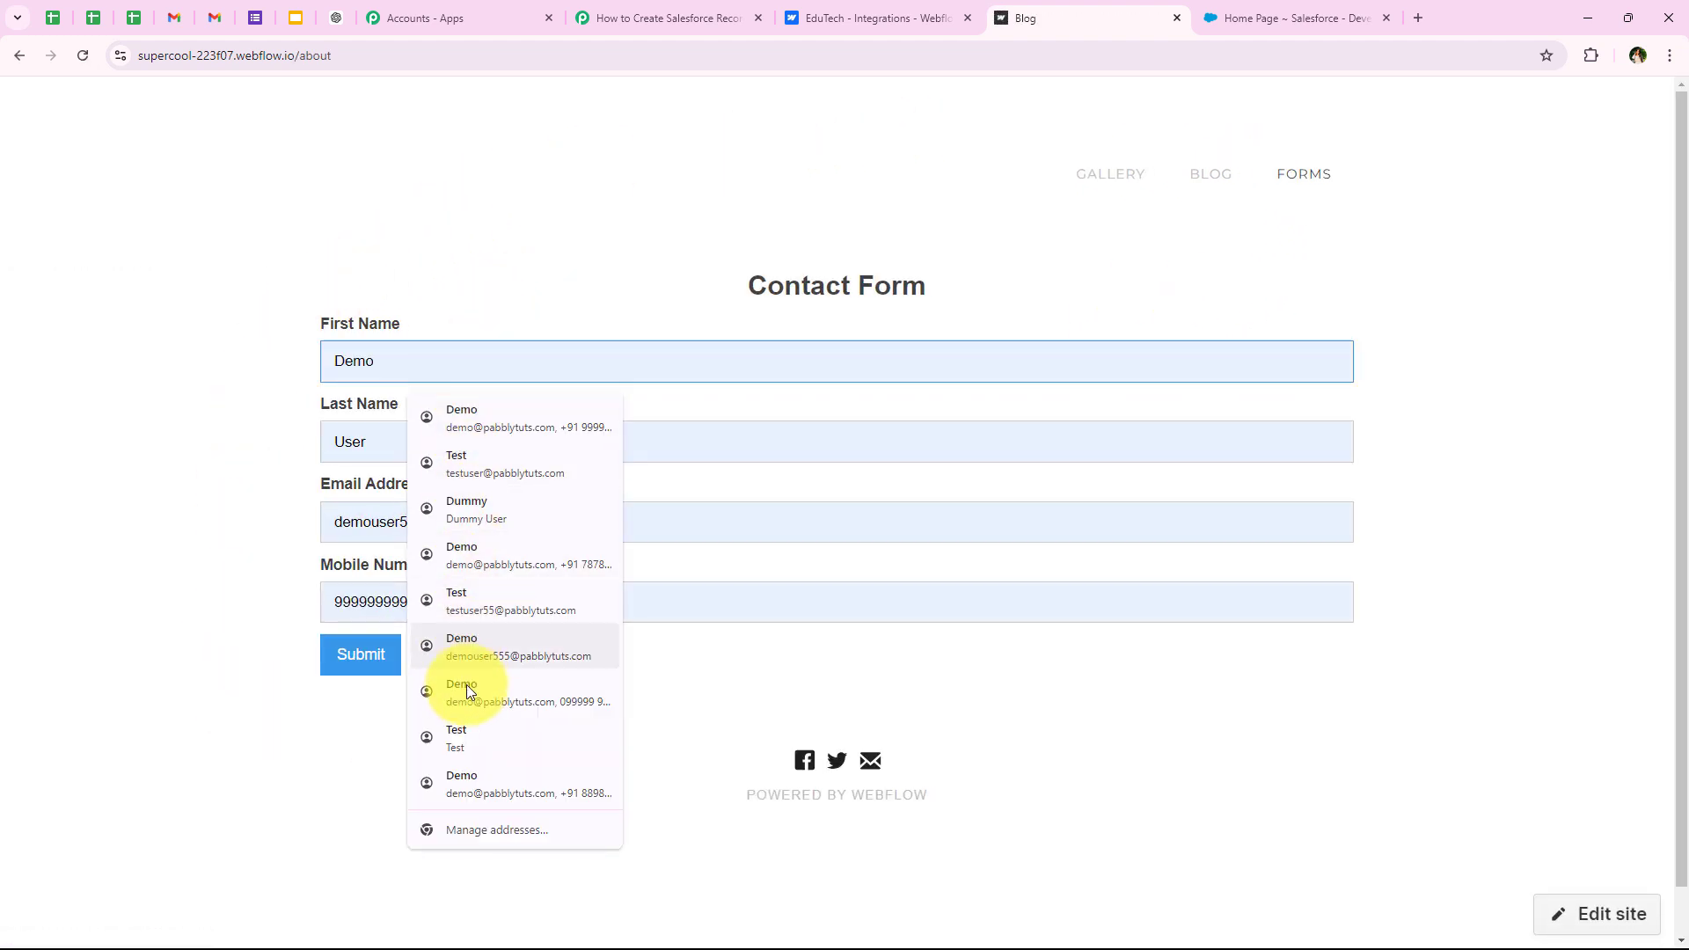
pyautogui.click(260, 789)
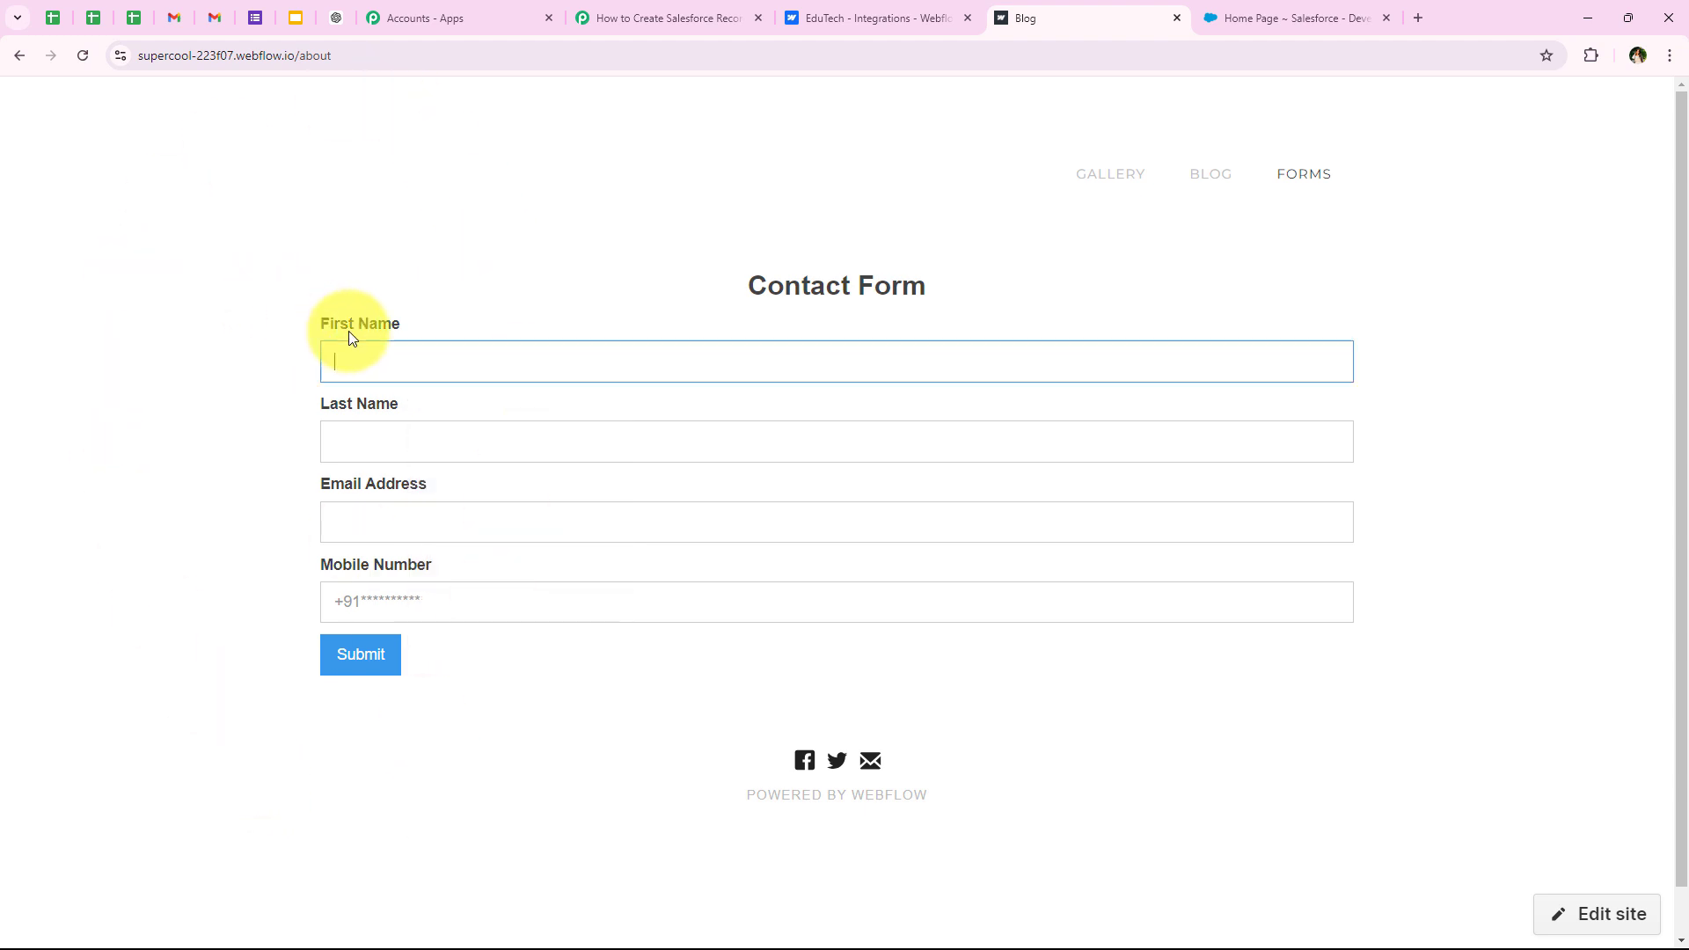
# Fill in the Contact Form with a dummy contact's first name, last name, email address and mobile number.
pyautogui.click(345, 358)
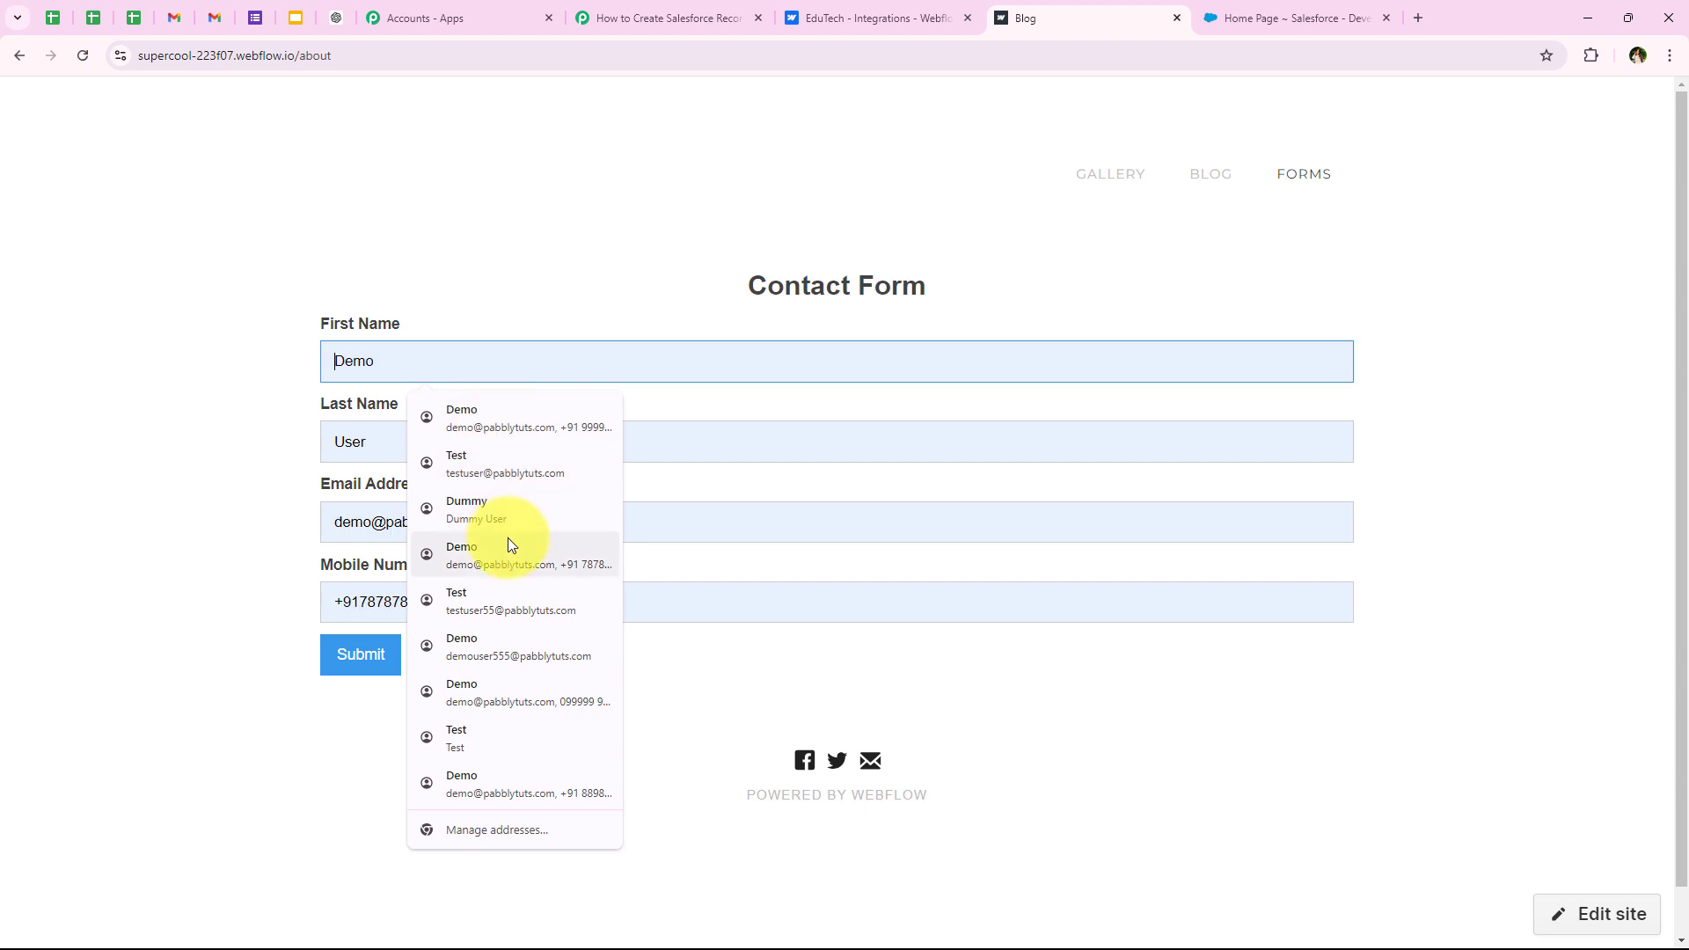
pyautogui.click(514, 524)
pyautogui.click(390, 513)
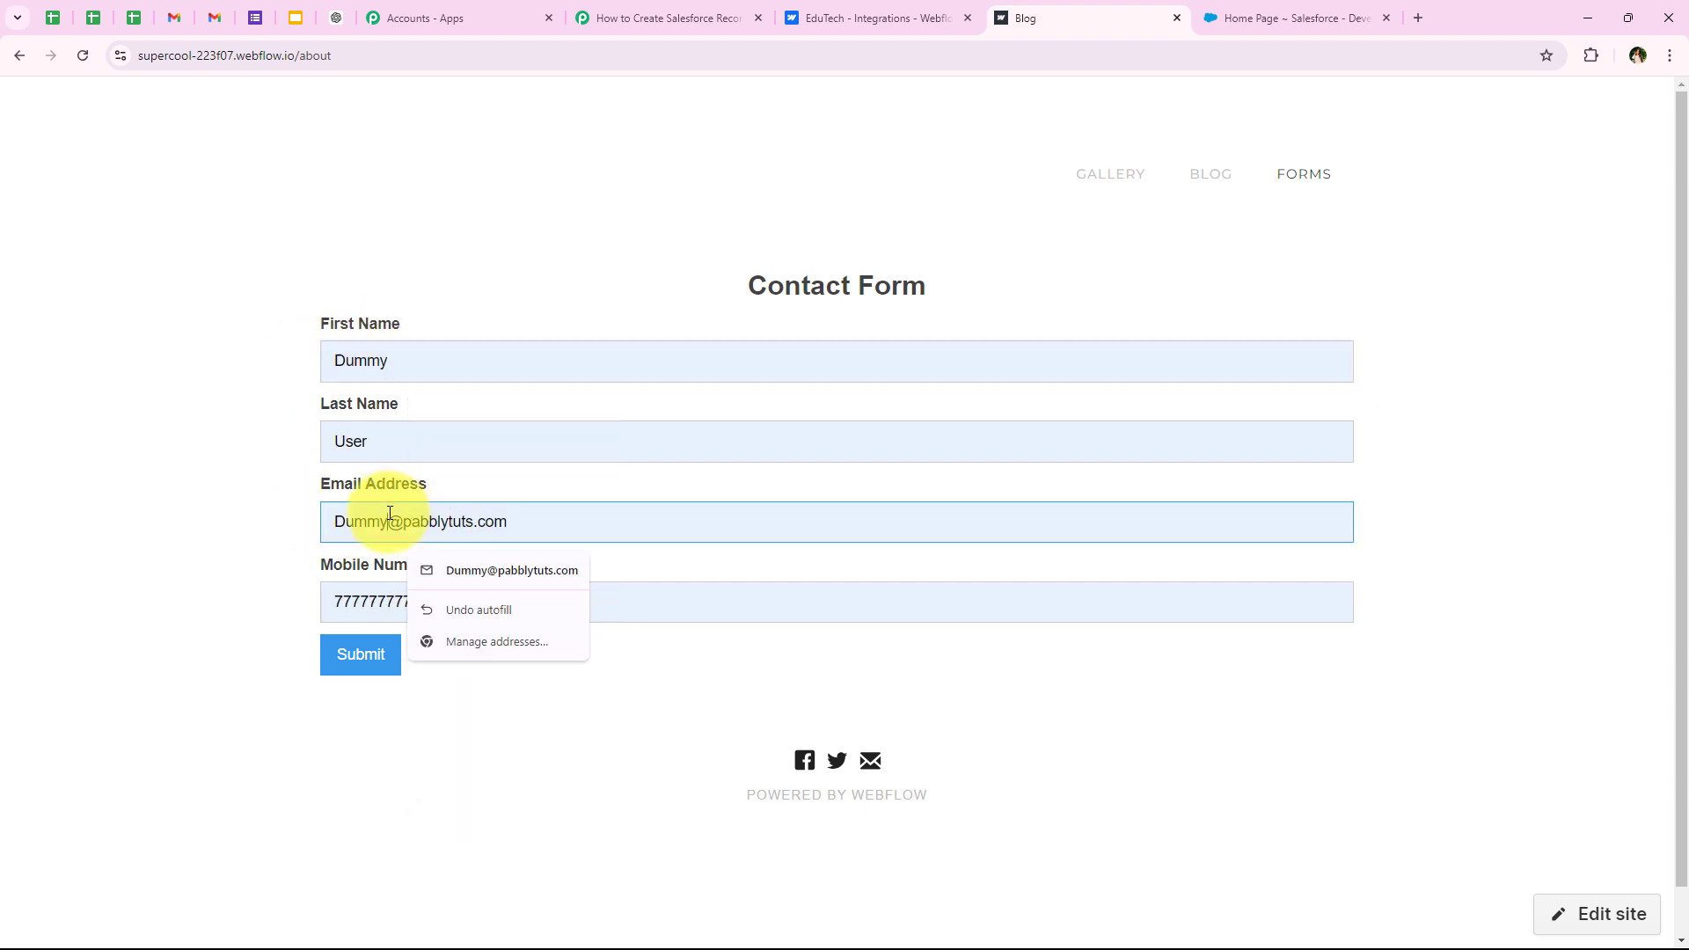
pyautogui.write('lead22')
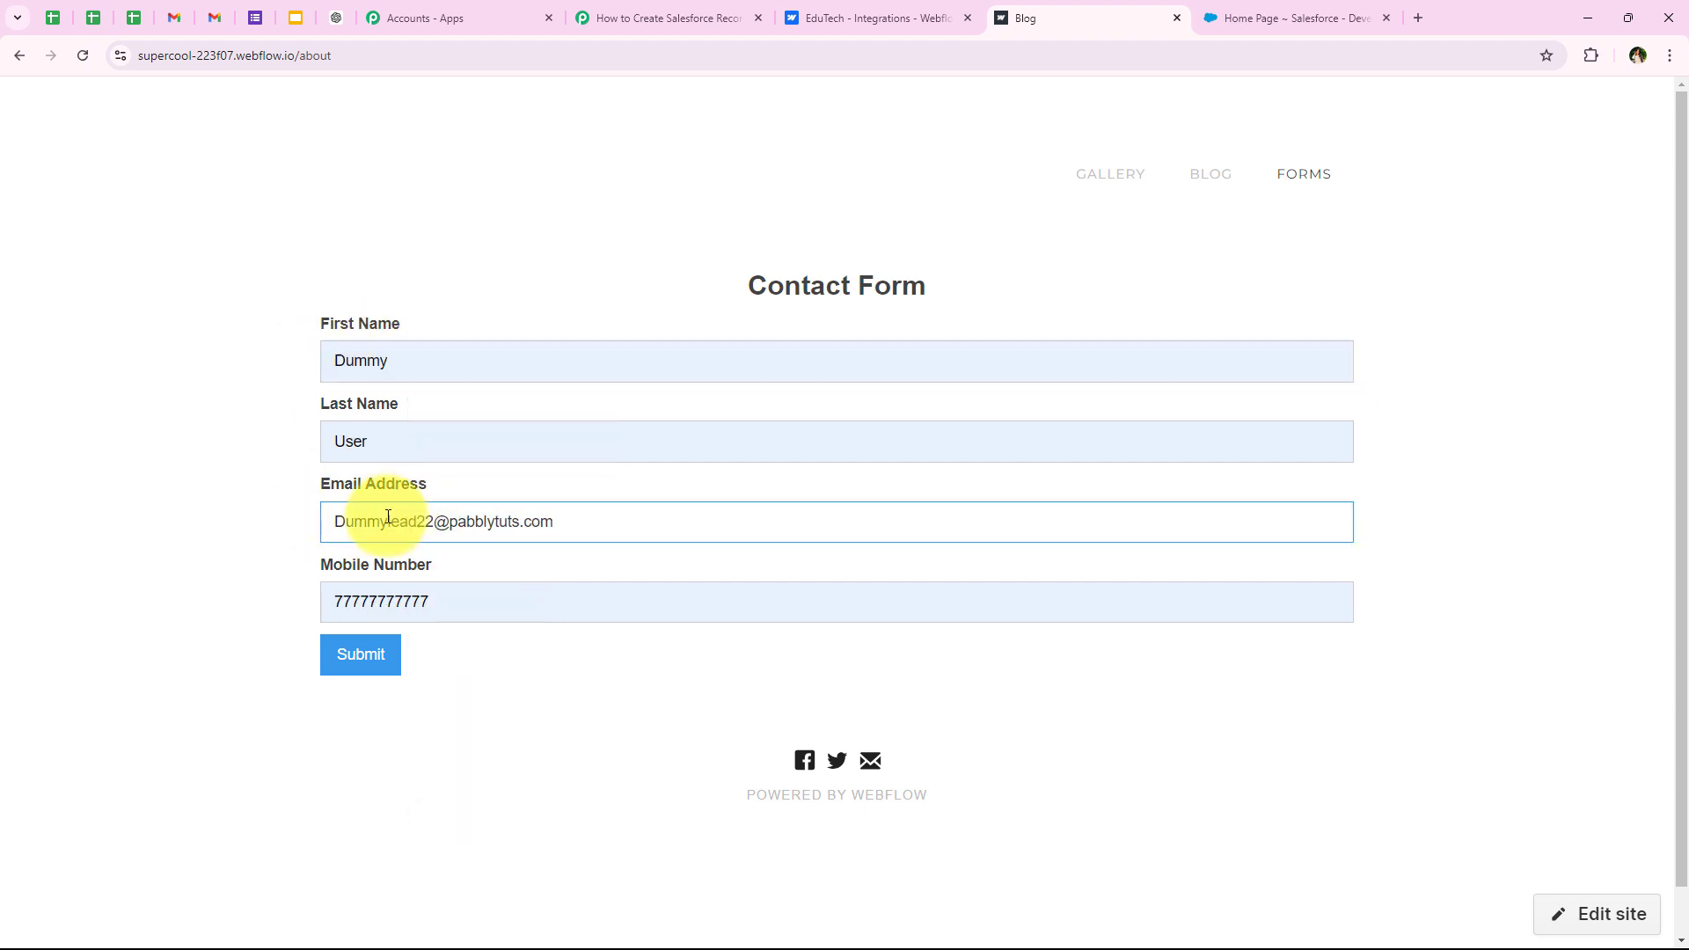
pyautogui.click(493, 592)
pyautogui.press('BackSpace')
pyautogui.press('BackSpace')
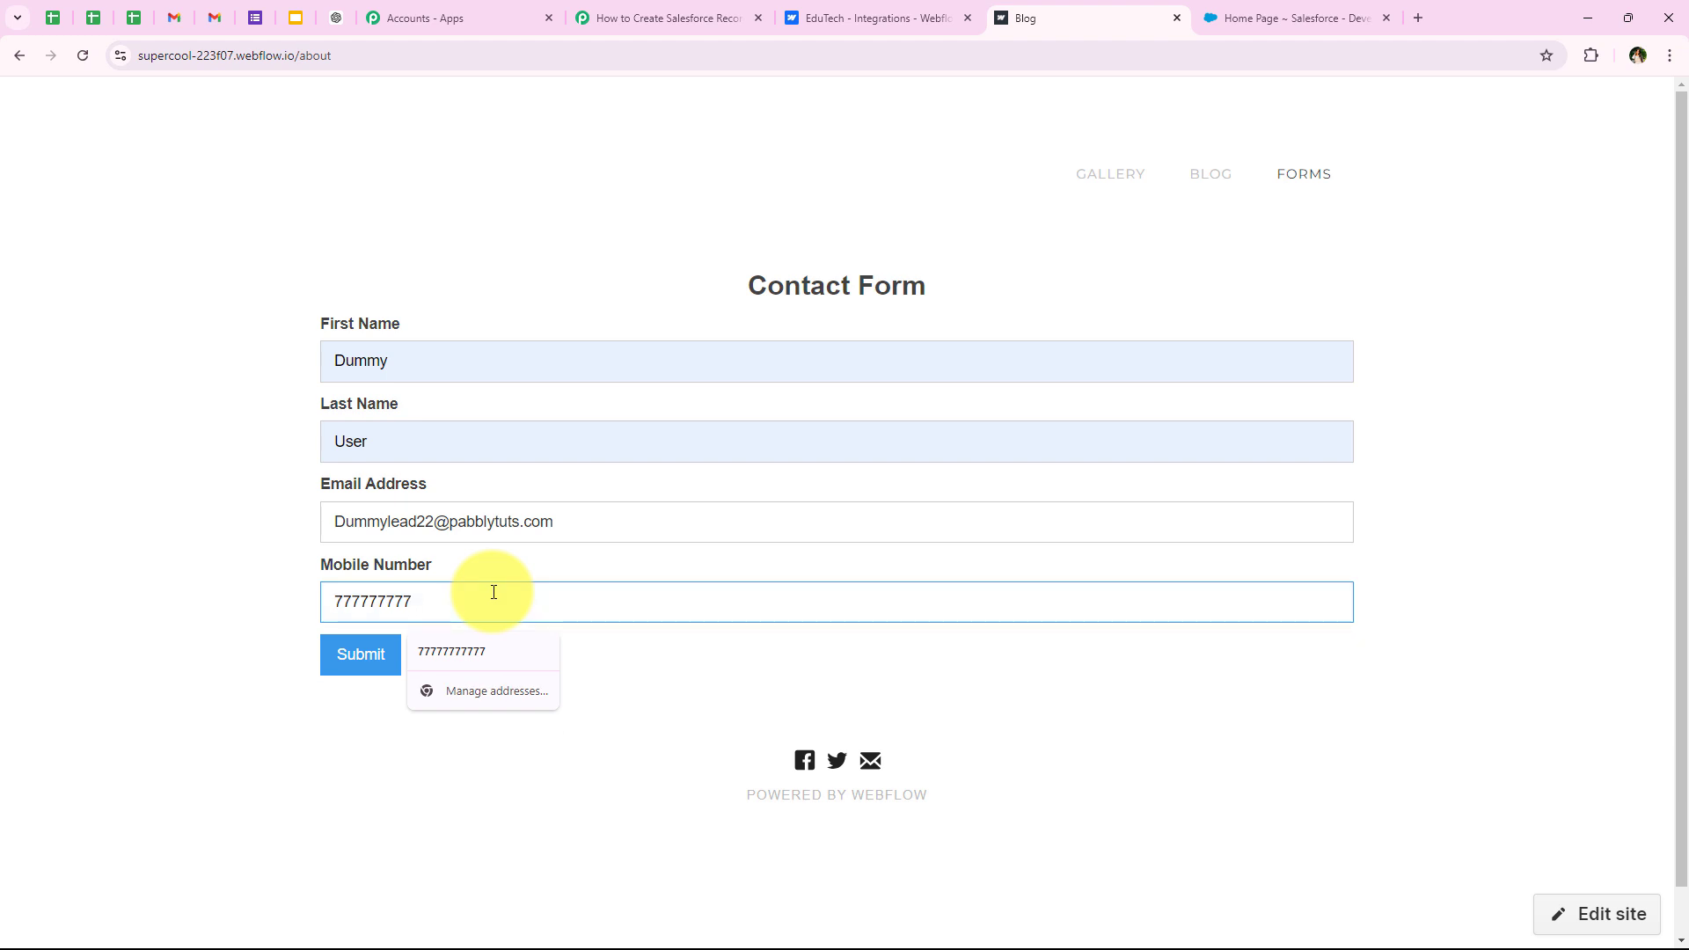
pyautogui.click(505, 764)
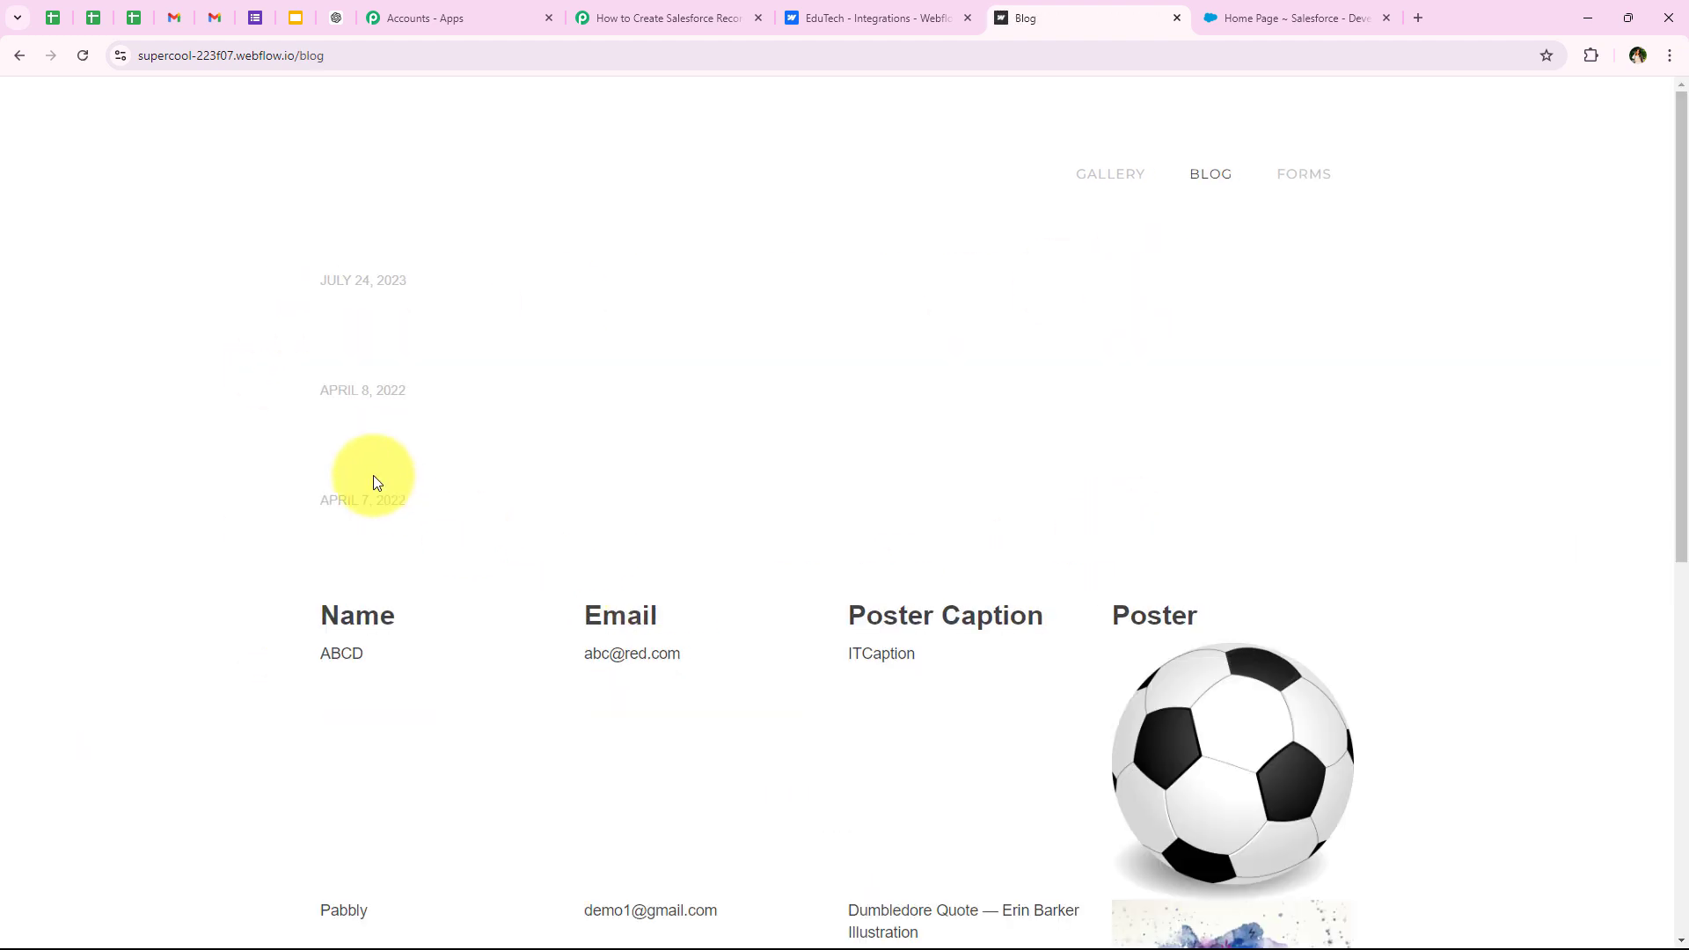
# Switch to the Pabbly Connect workflow and examine the captured Webflow form response, including its name, email and mobile number fields.
pyautogui.scroll(-2, 380, 409)
pyautogui.scroll(2, 380, 410)
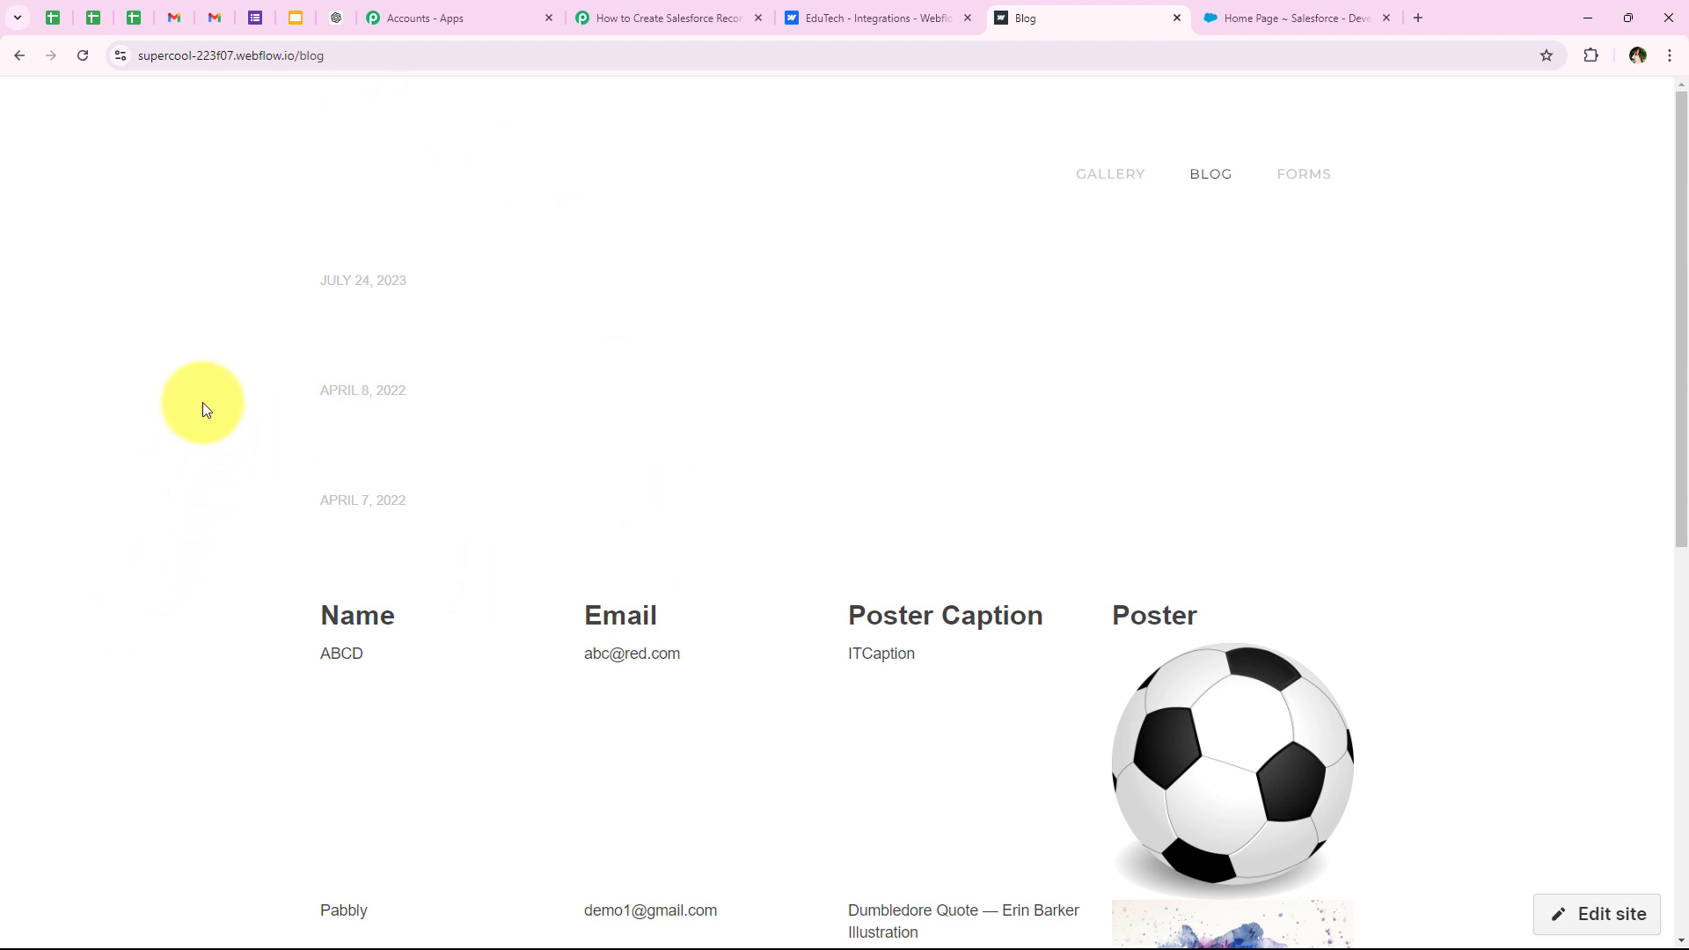
pyautogui.click(640, 7)
pyautogui.scroll(-3, 457, 384)
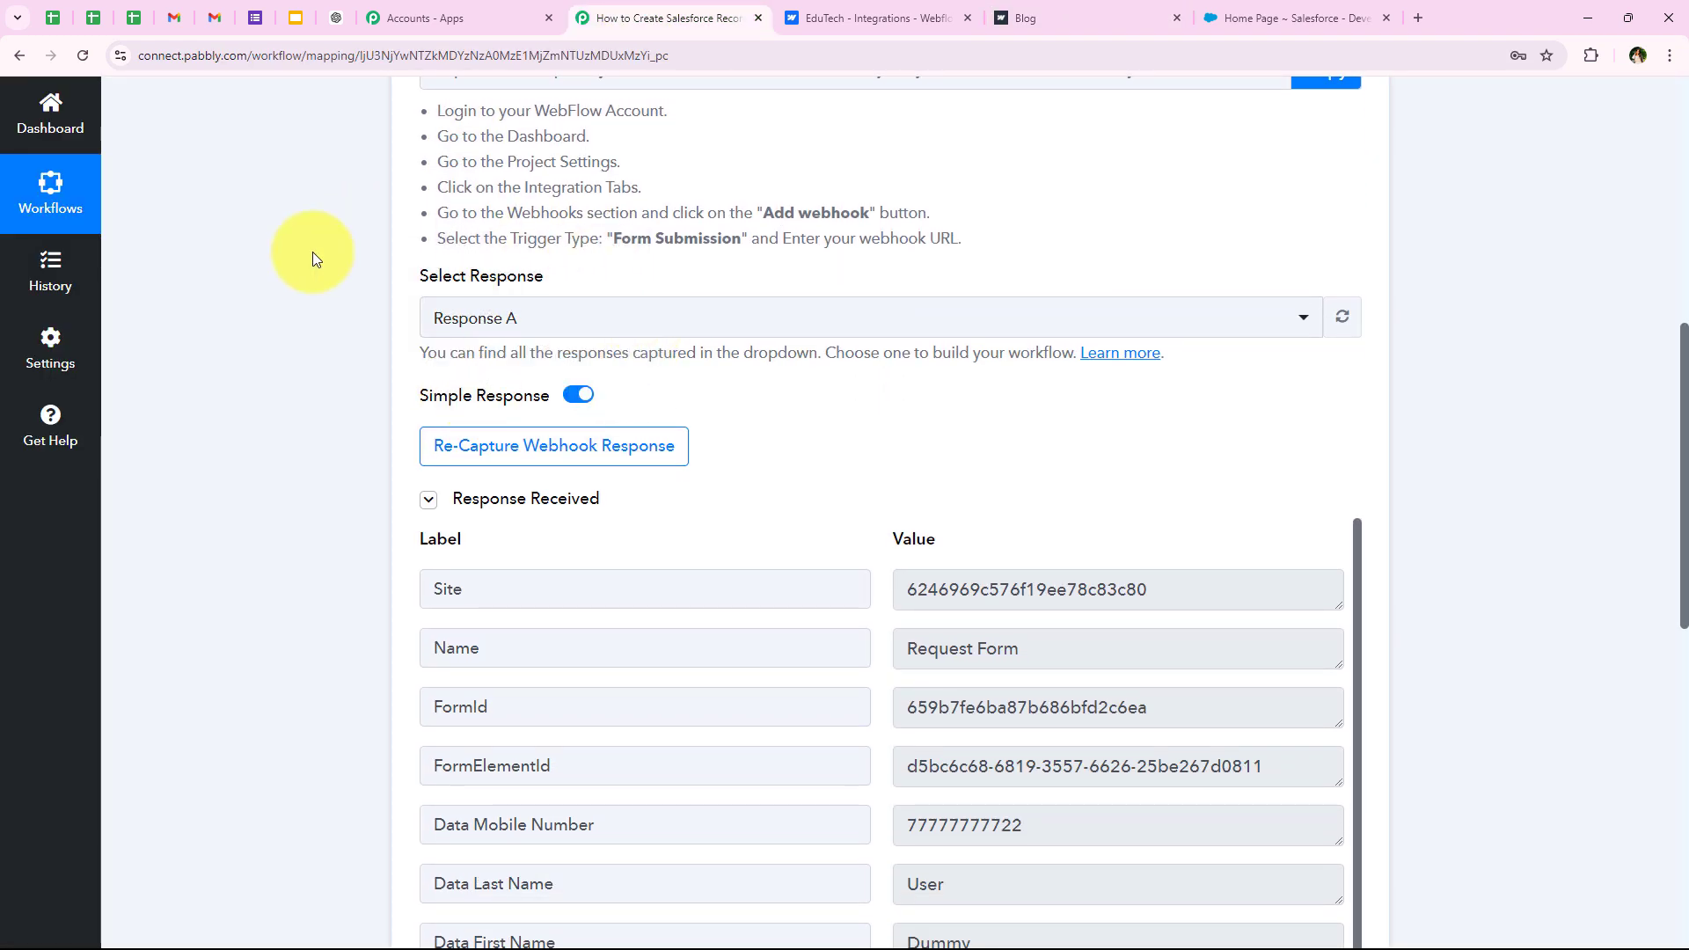
pyautogui.scroll(-1, 255, 519)
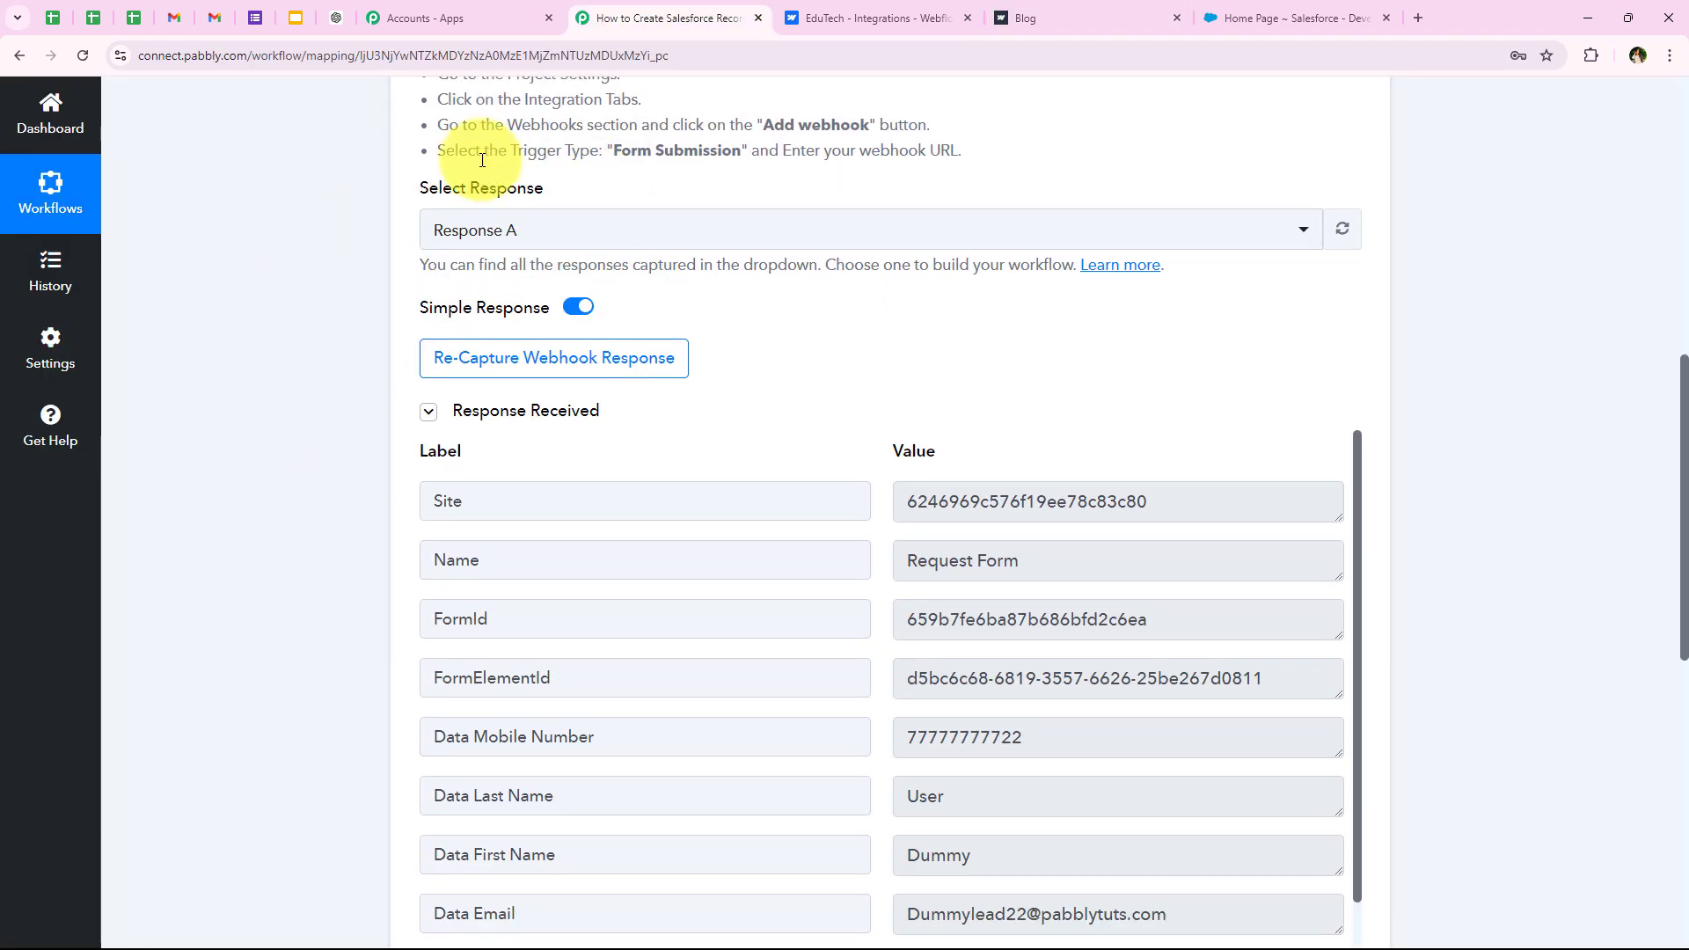
pyautogui.scroll(-3, 690, 252)
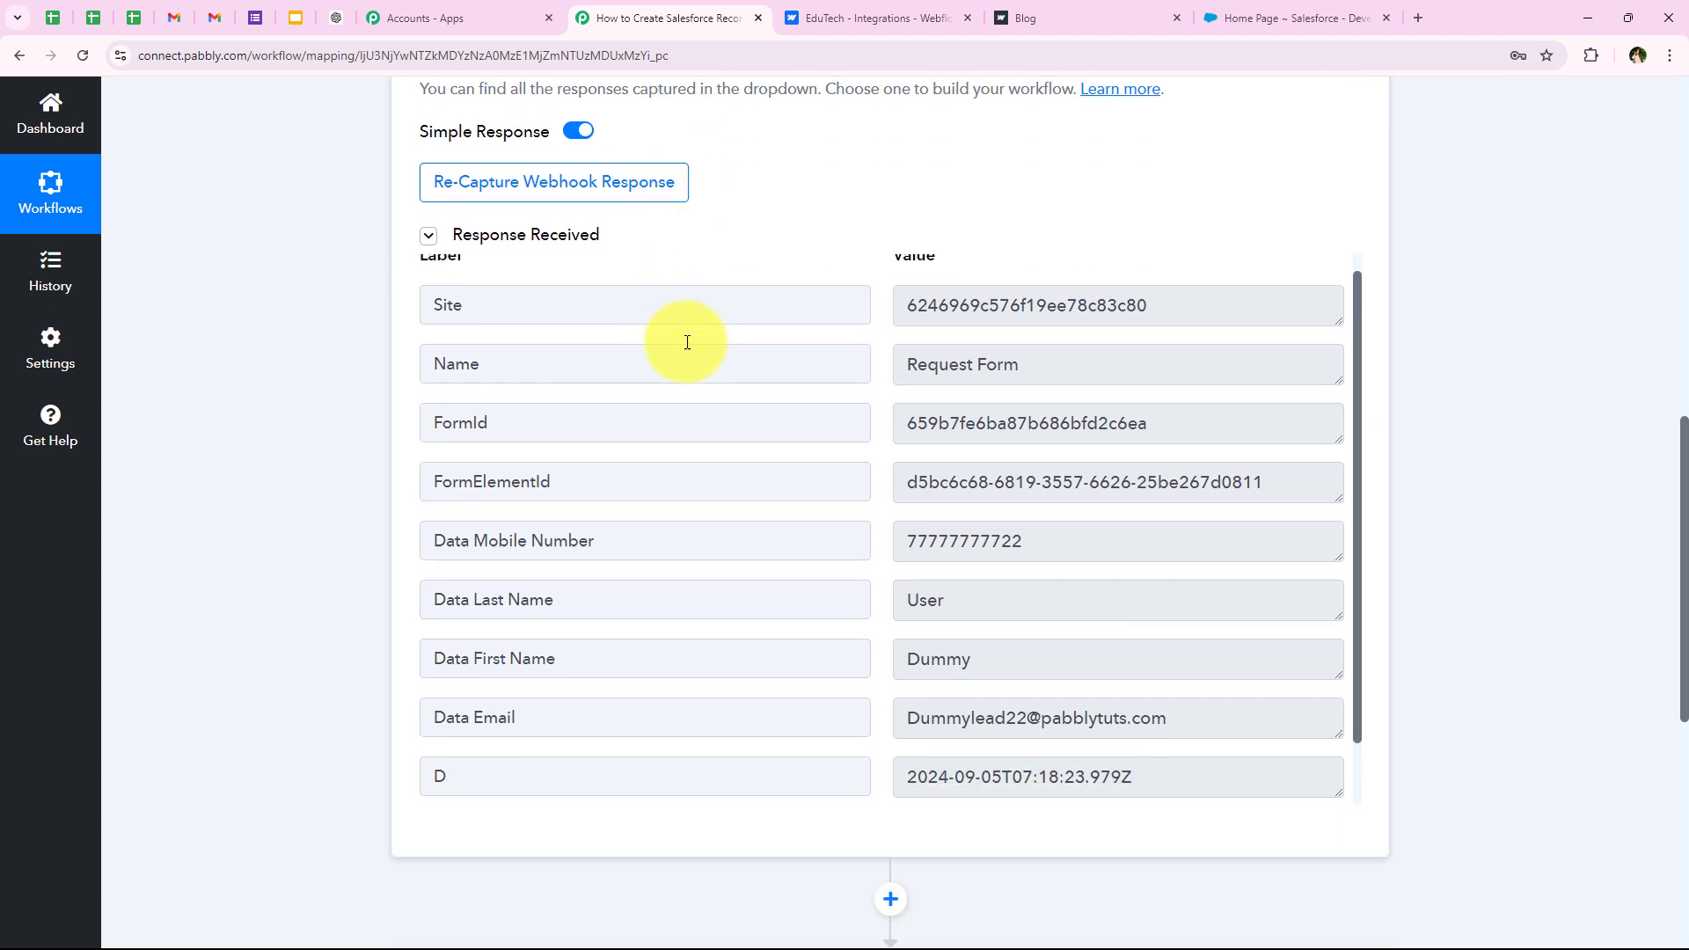
pyautogui.scroll(-1, 688, 327)
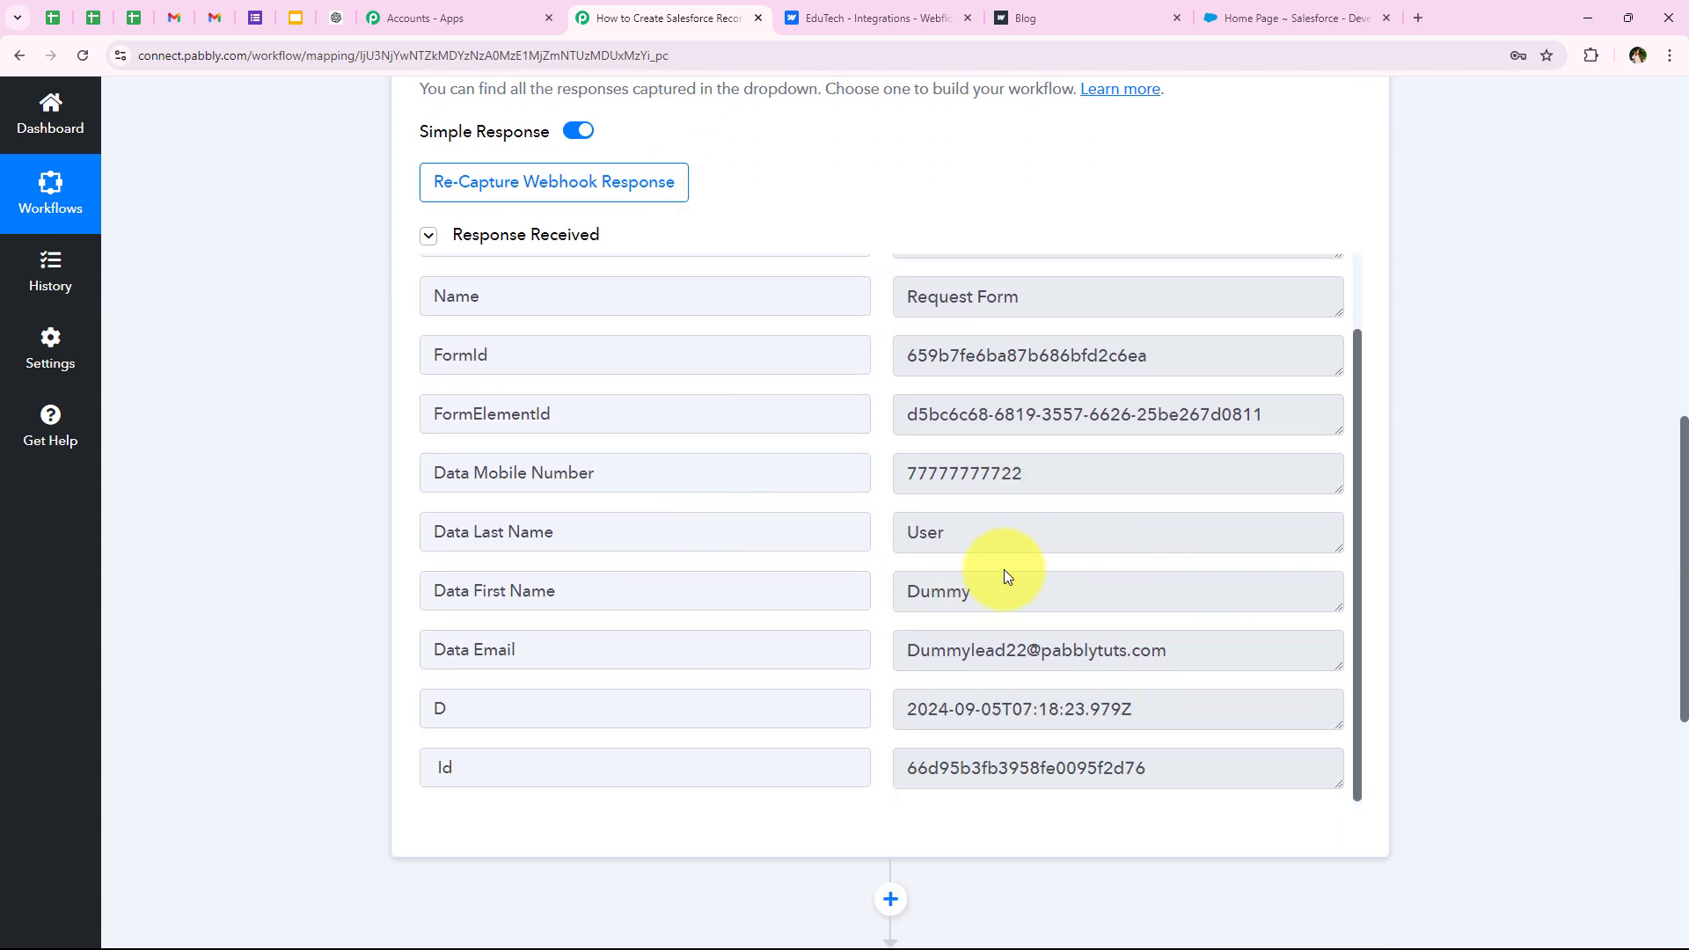
pyautogui.click(1054, 589)
pyautogui.hotkey('shift', 'Tab')
pyautogui.hotkey('shift', 'Tab')
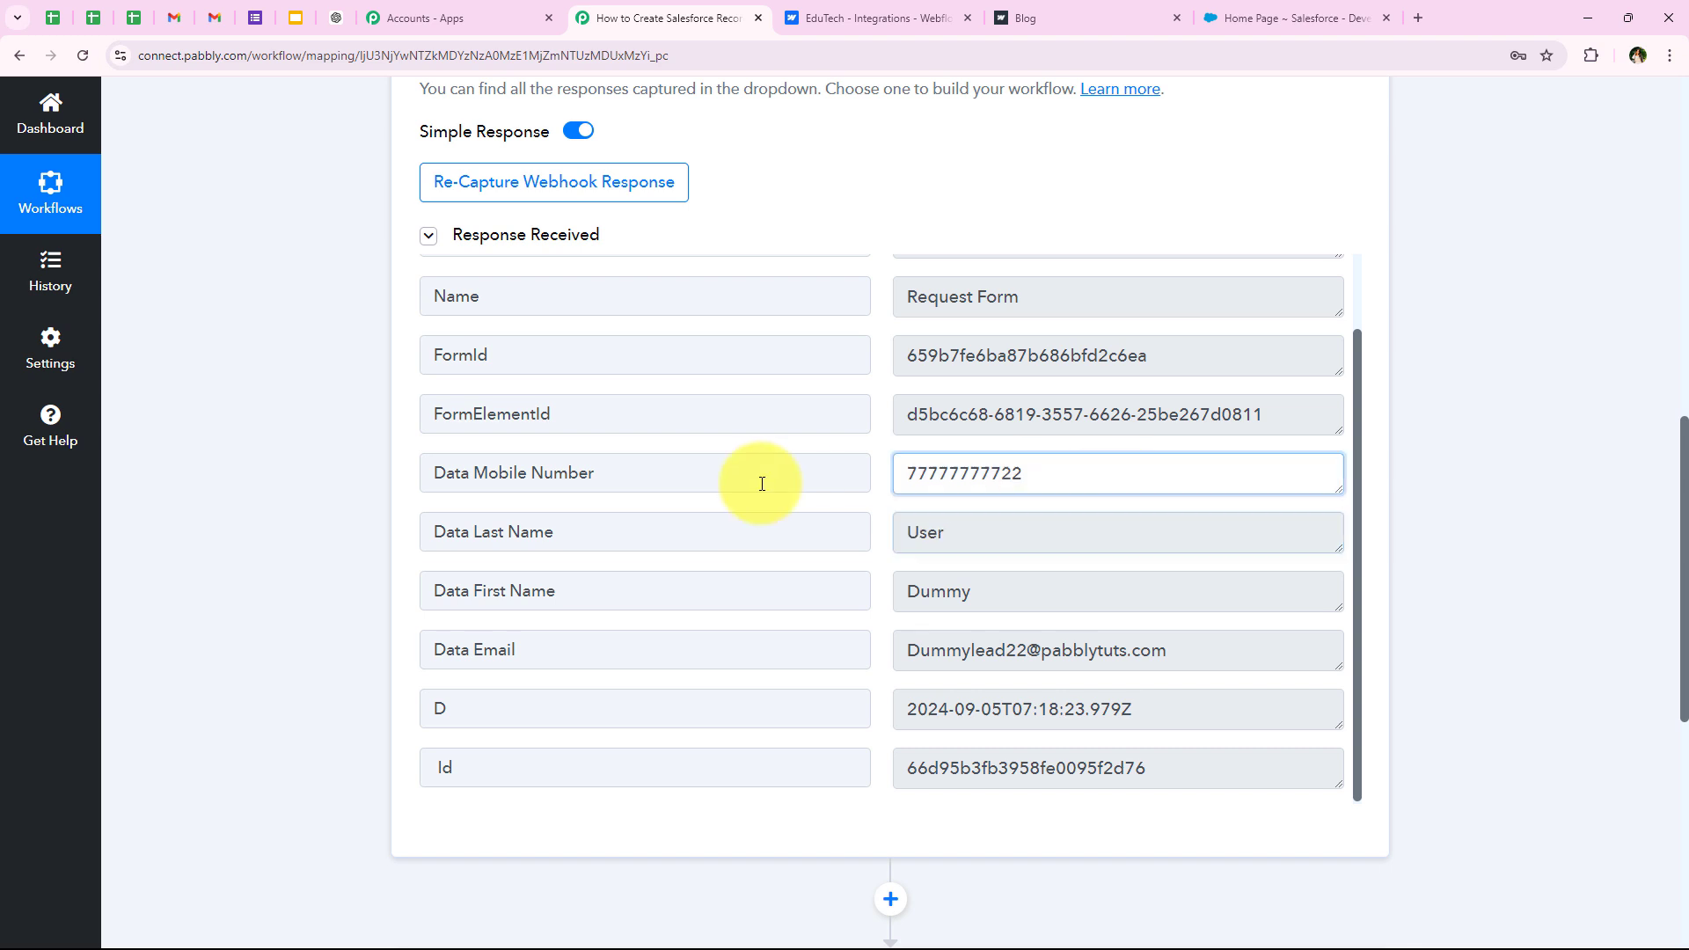
pyautogui.click(1251, 651)
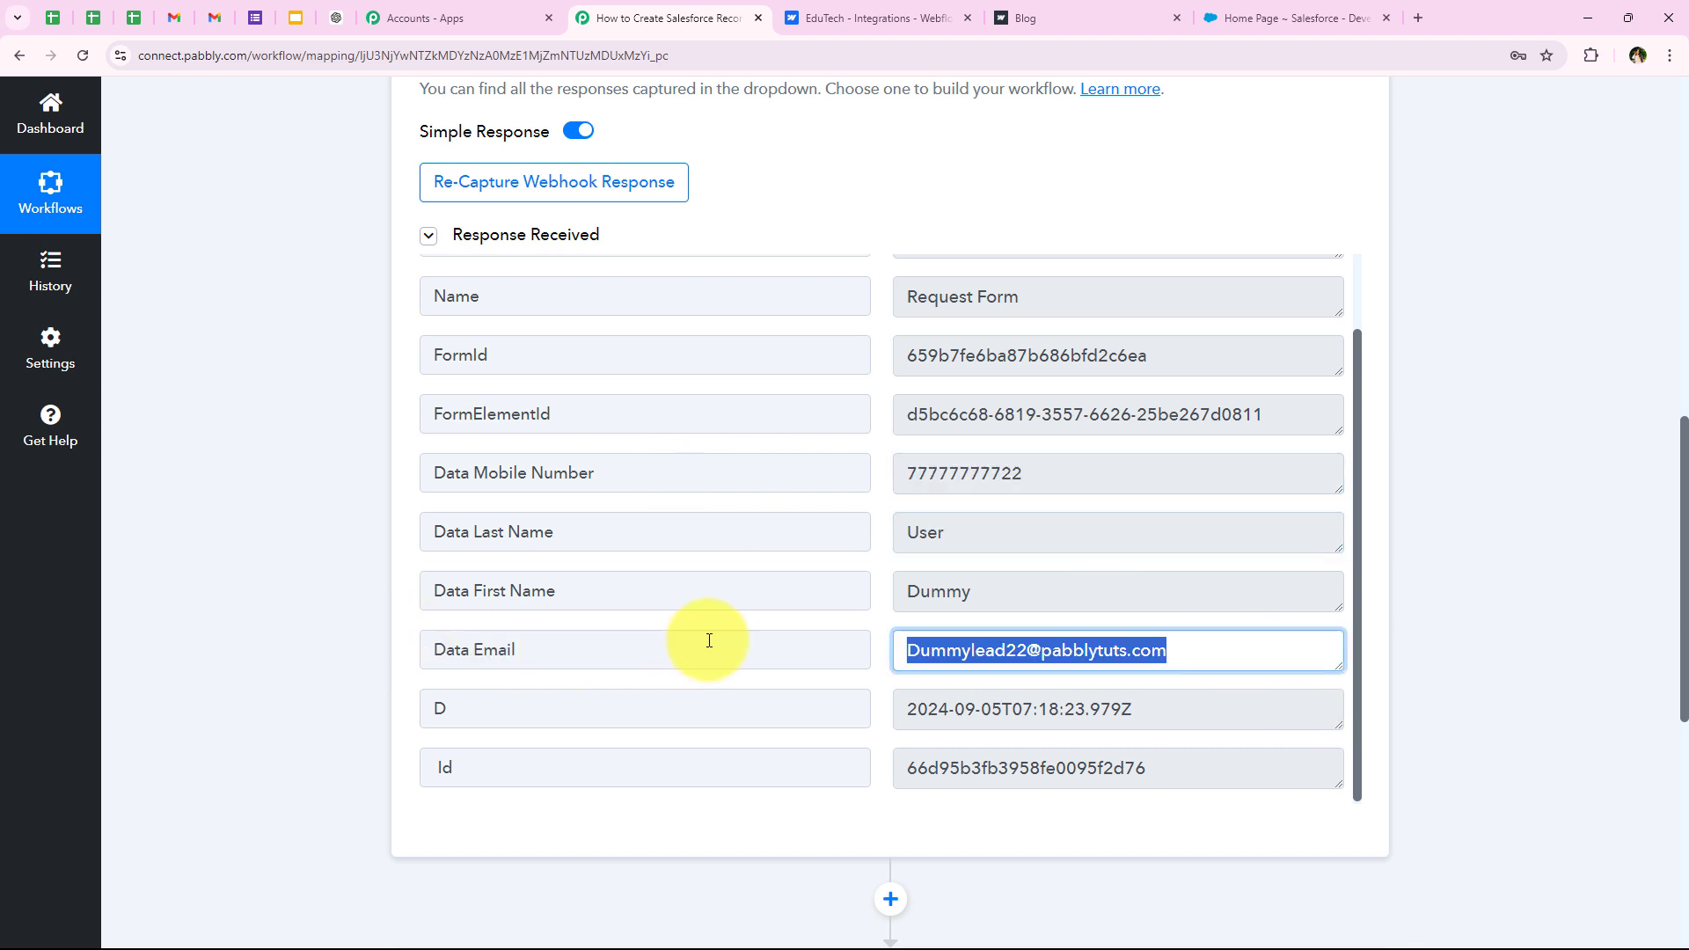
pyautogui.scroll(1, 528, 669)
pyautogui.scroll(10, 352, 606)
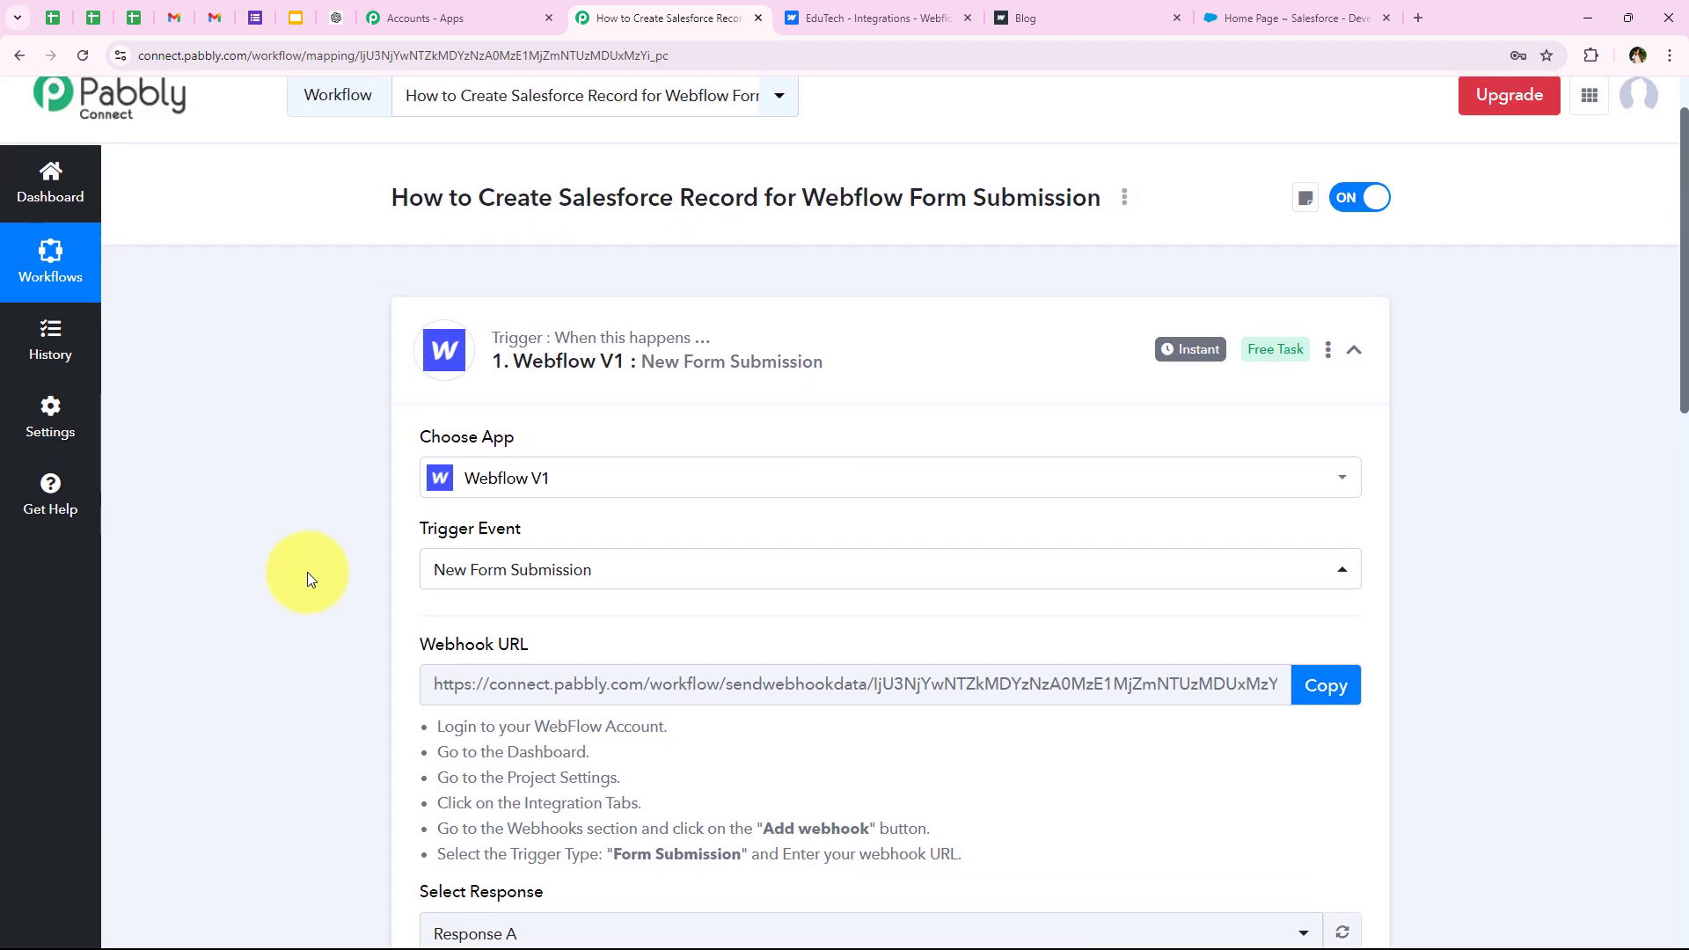
pyautogui.scroll(-6, 291, 563)
pyautogui.scroll(-1, 288, 561)
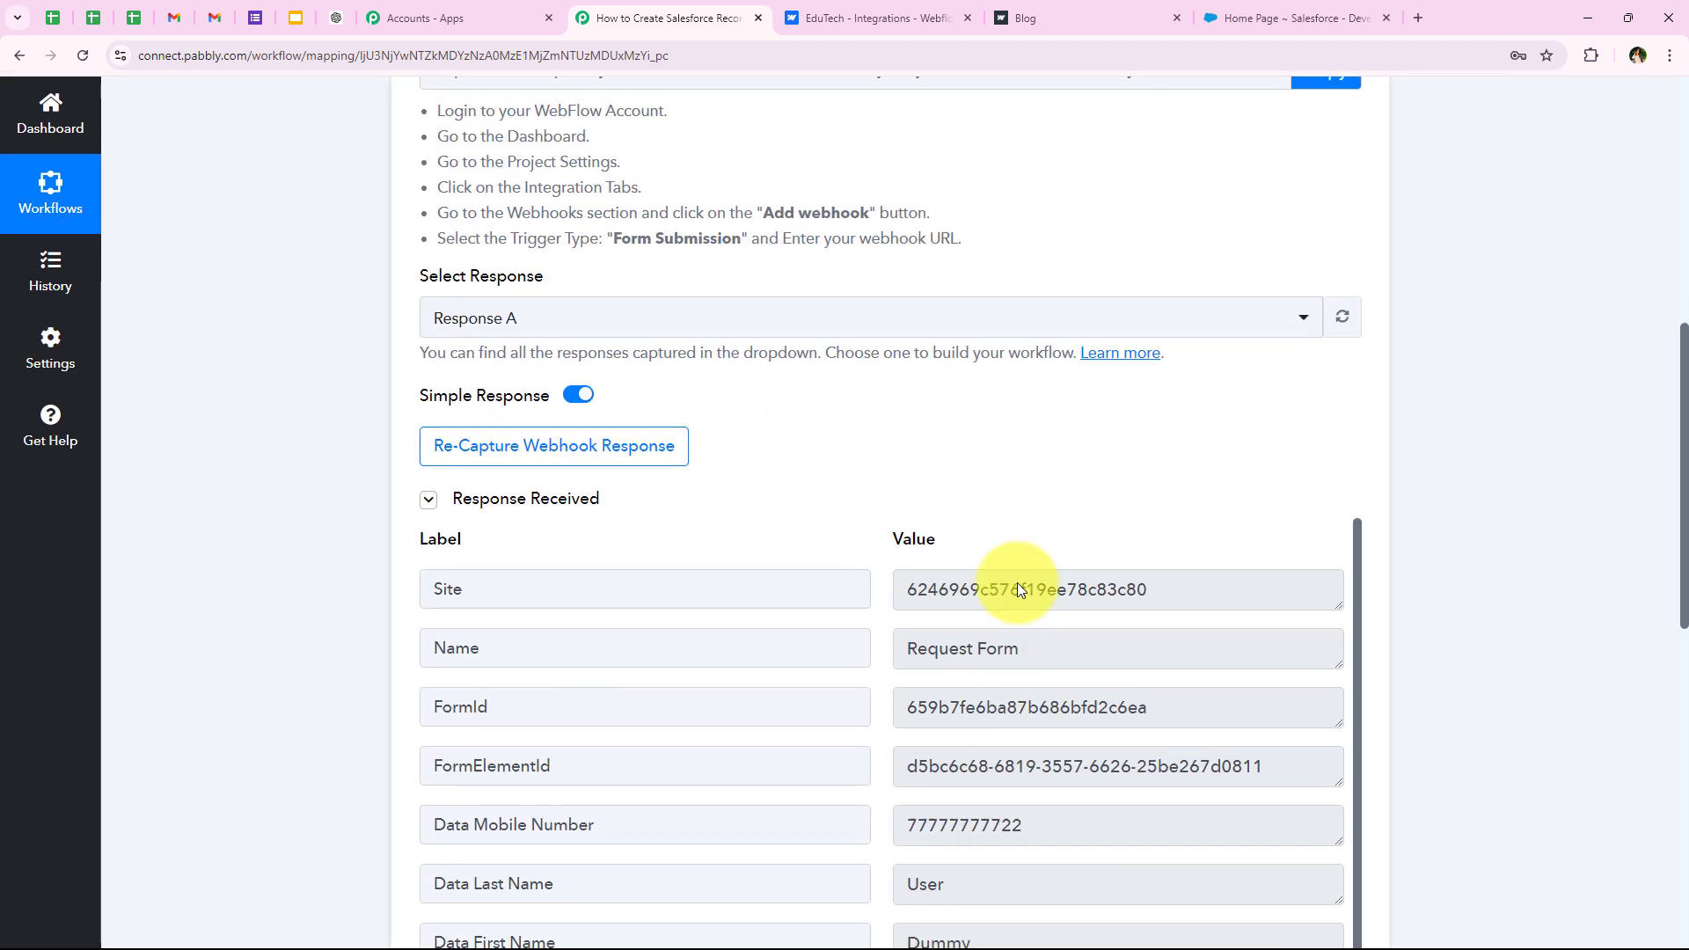
pyautogui.scroll(8, 317, 446)
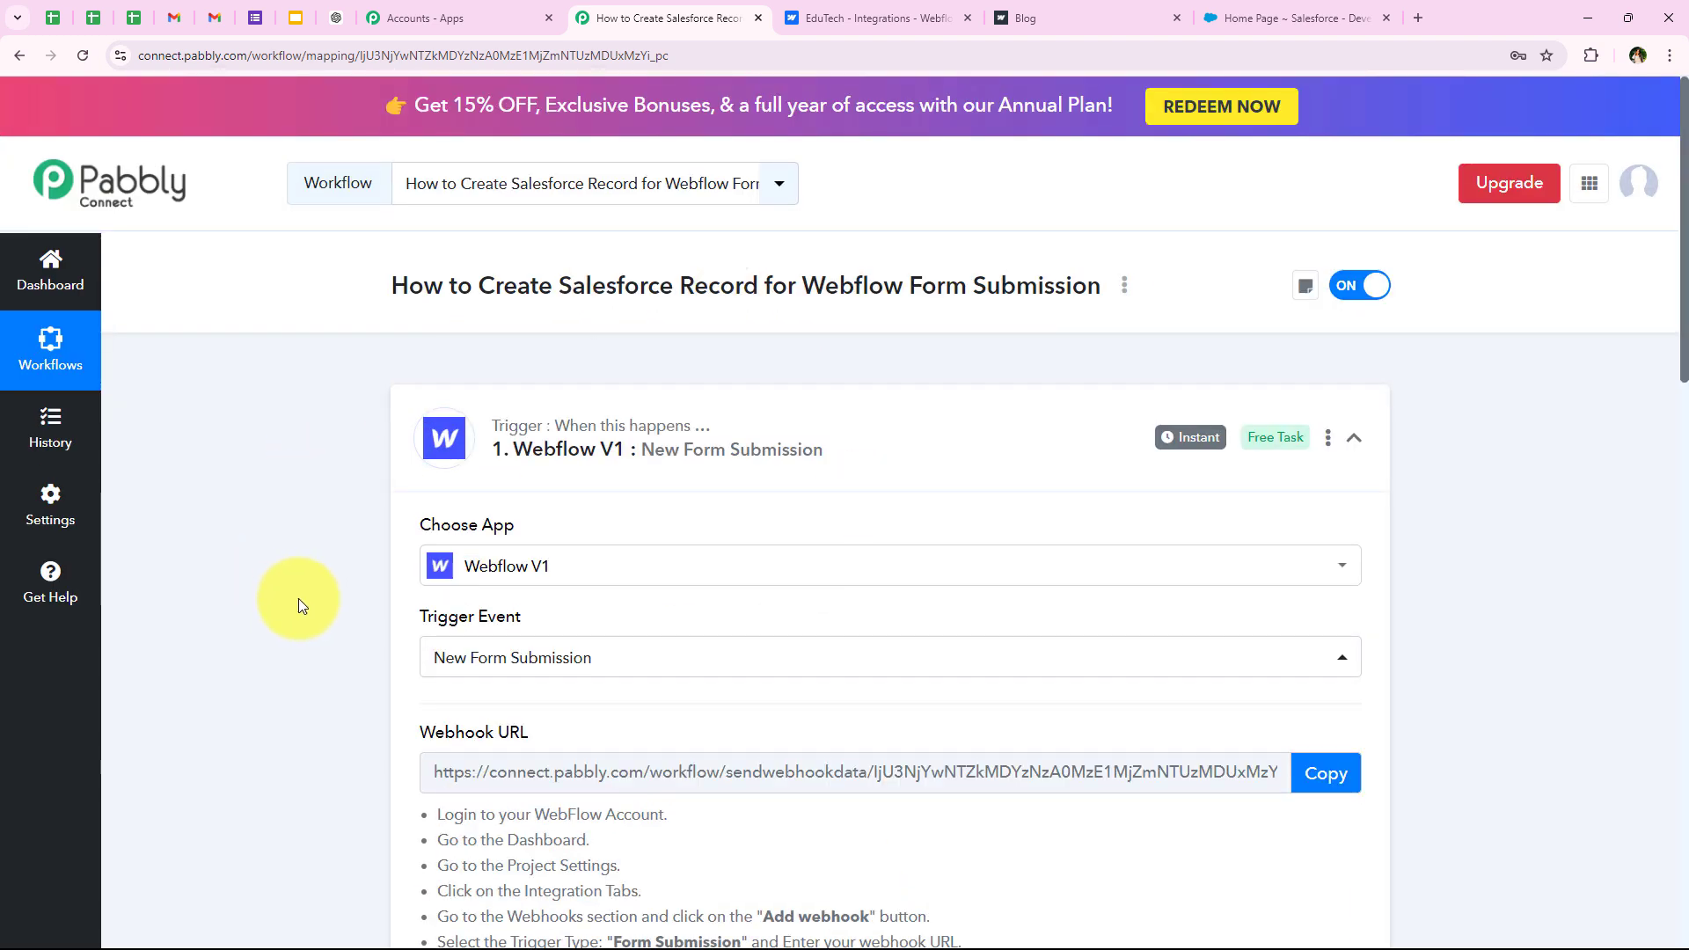
# Collapse the Webflow trigger and choose Salesforce as the app for the workflow's action step.
pyautogui.click(563, 445)
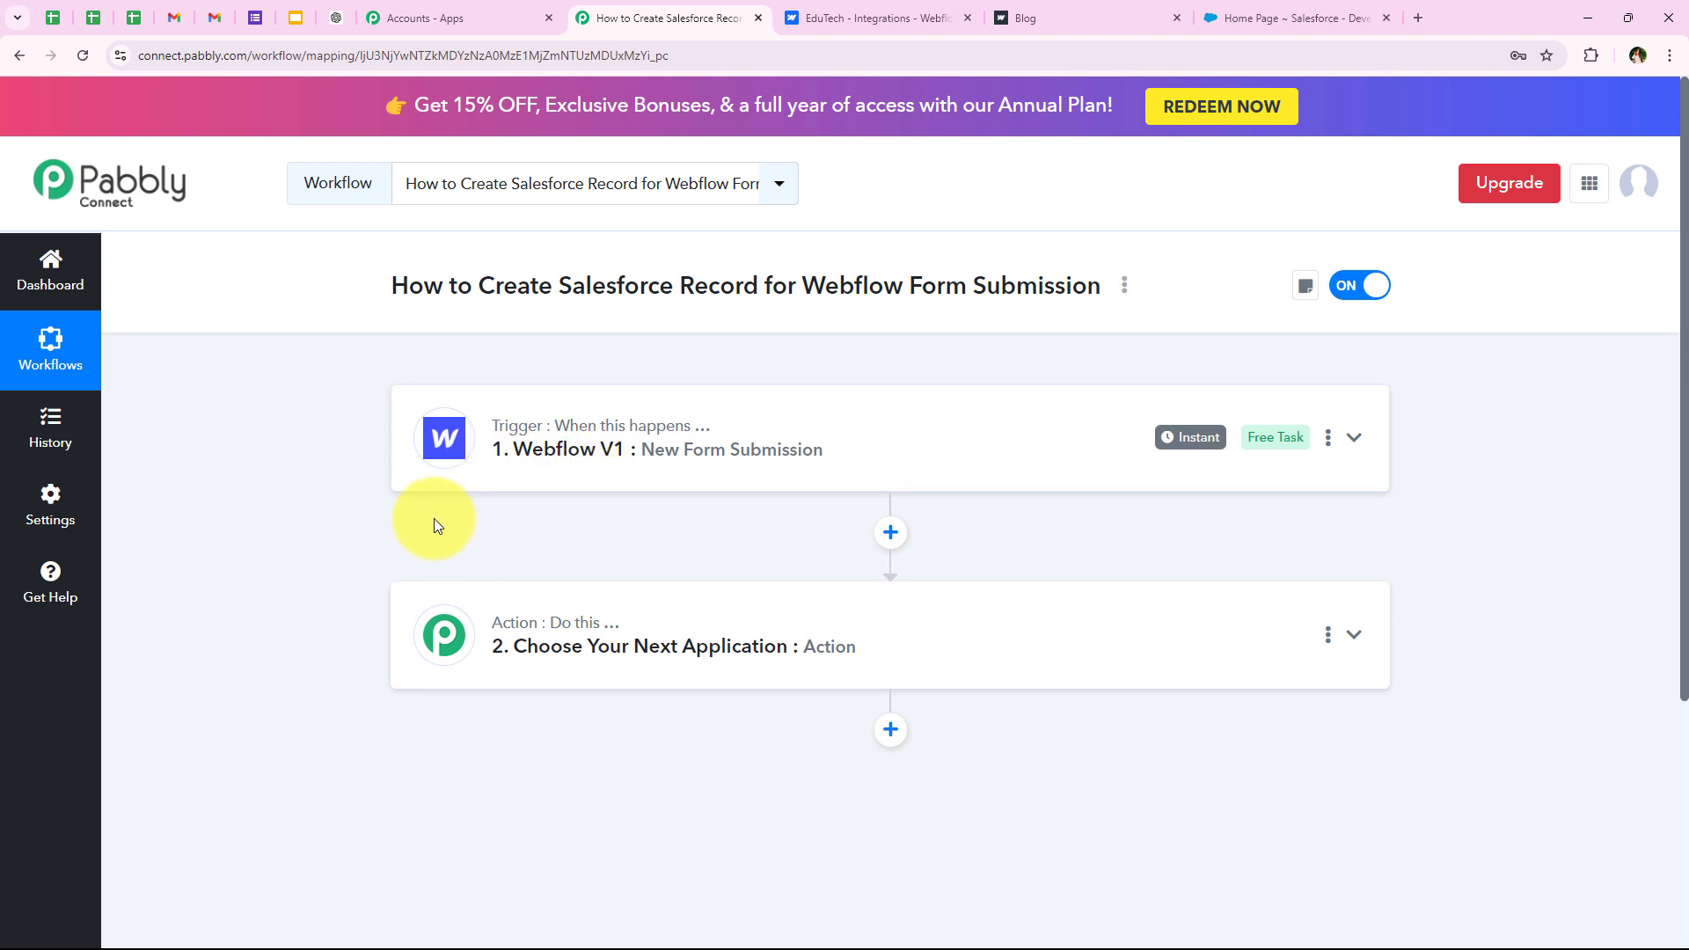
pyautogui.click(462, 635)
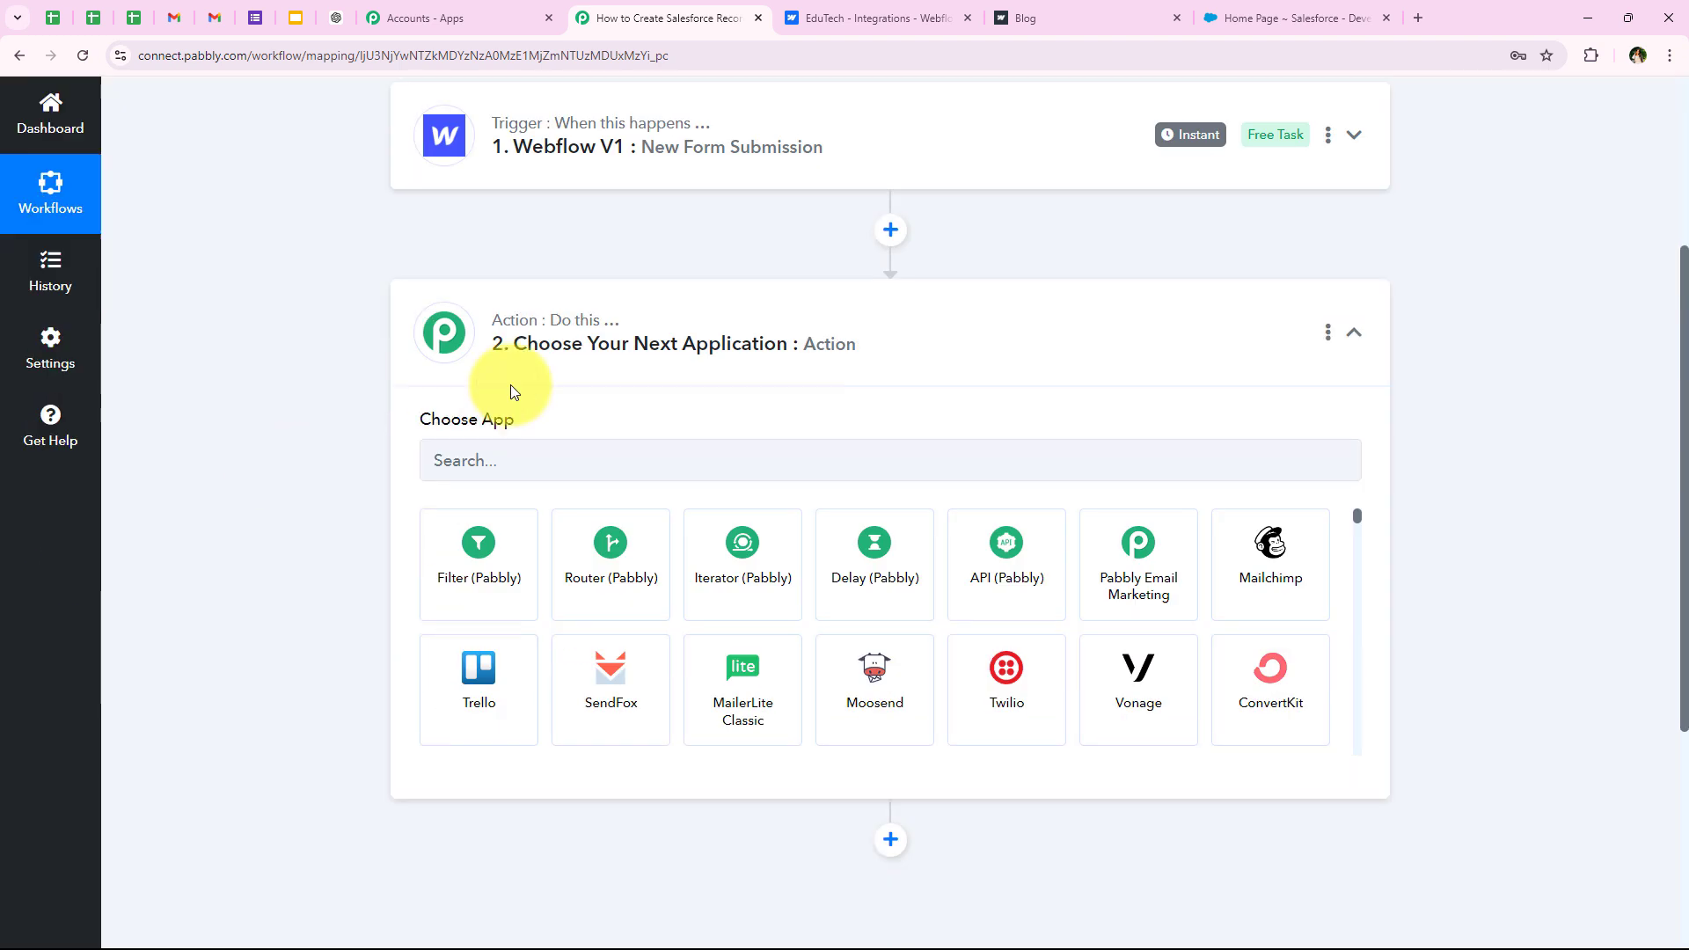
pyautogui.click(543, 458)
pyautogui.write('S')
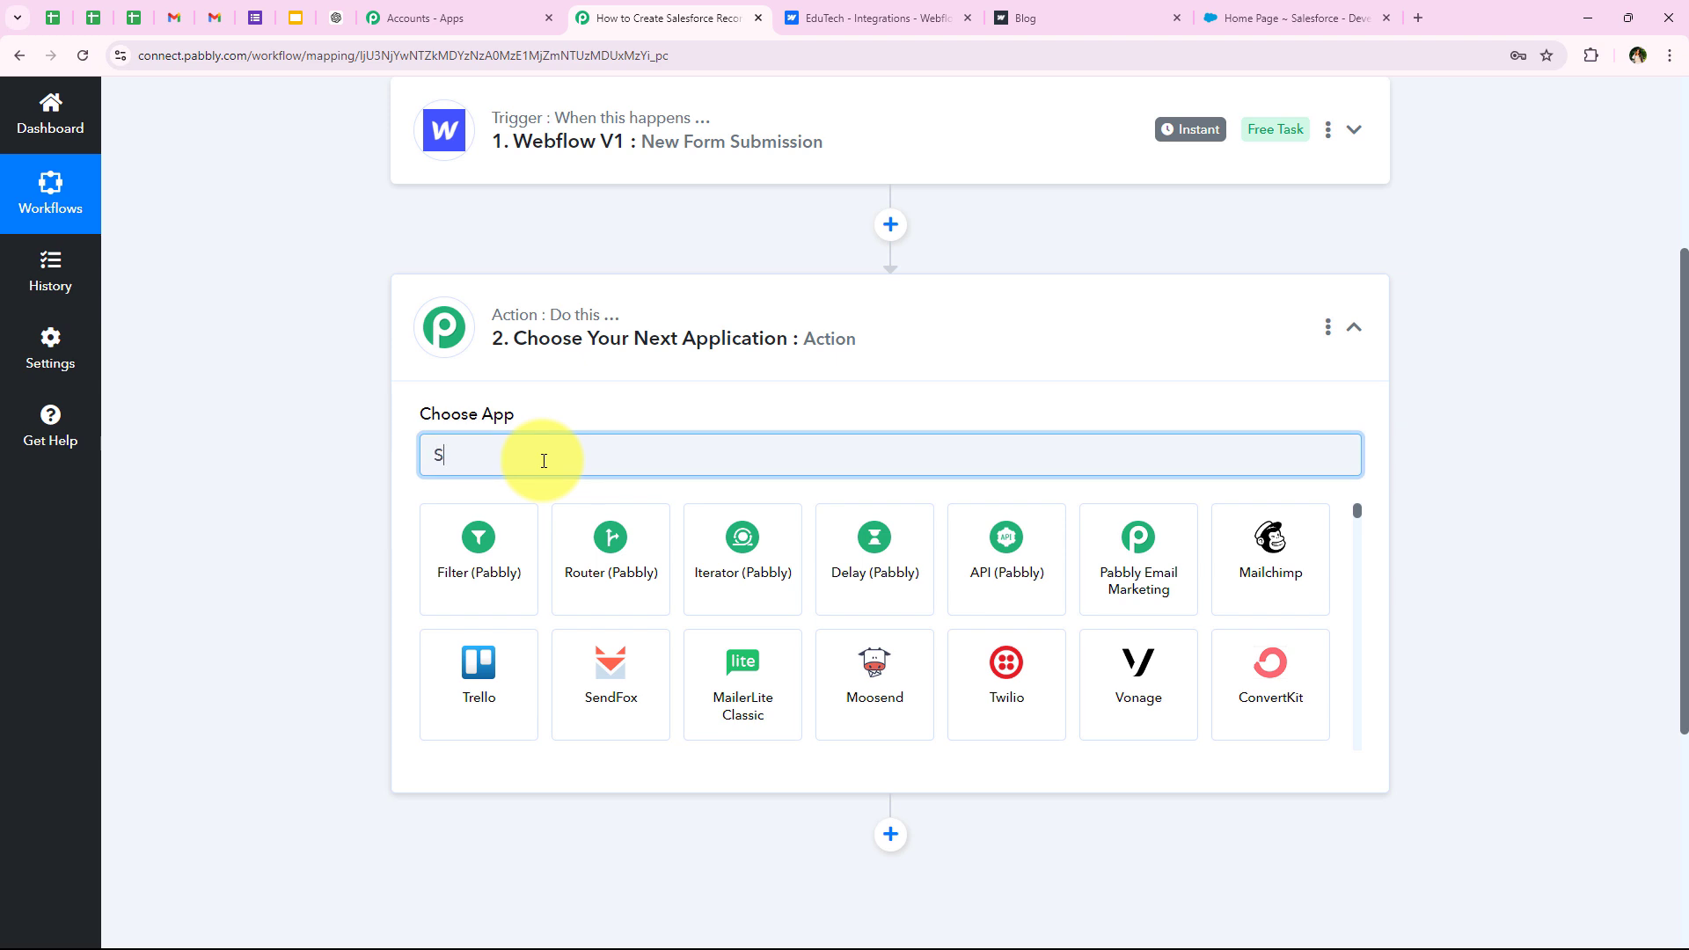
pyautogui.write('ales')
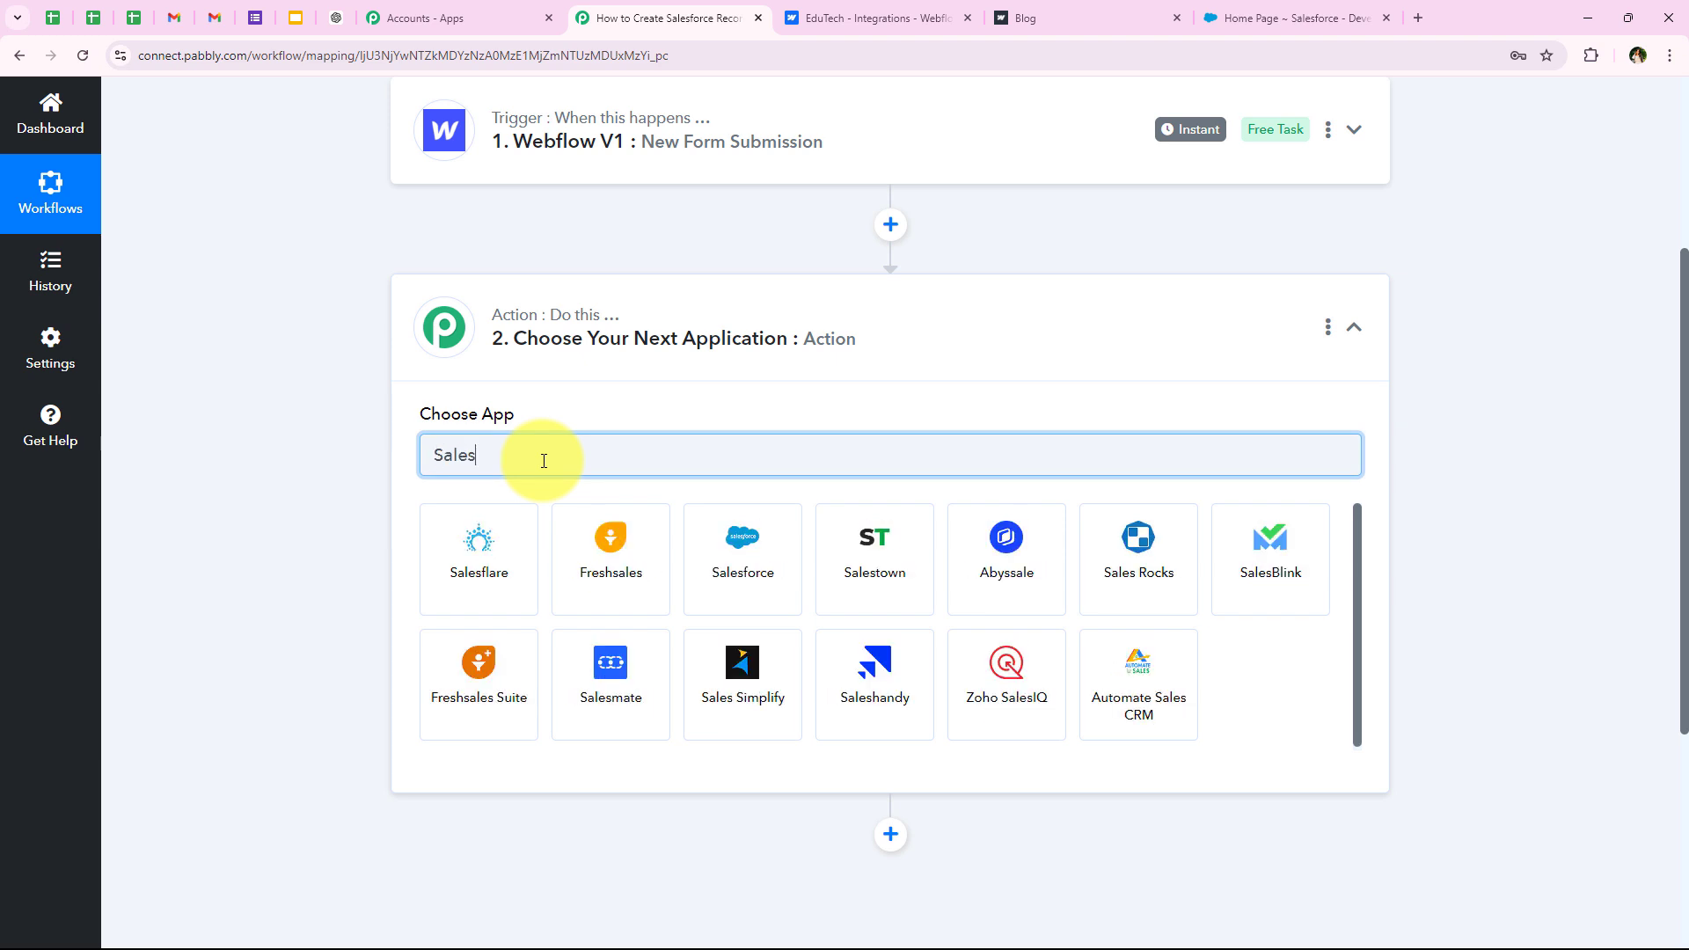
pyautogui.write('force')
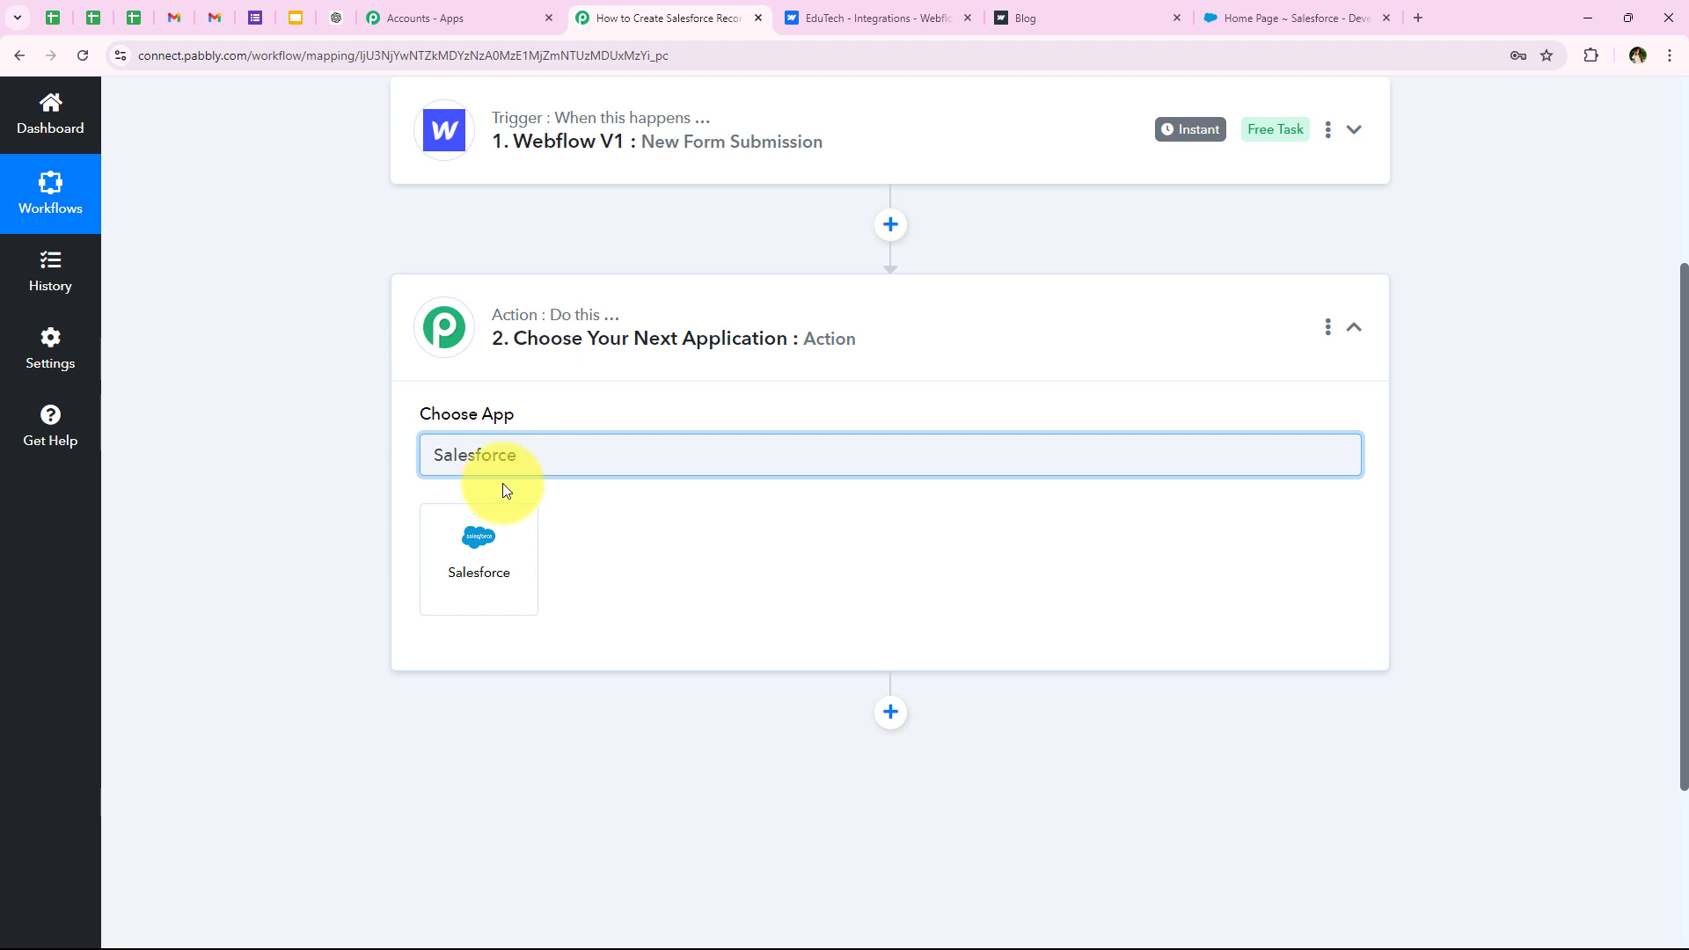
pyautogui.click(478, 535)
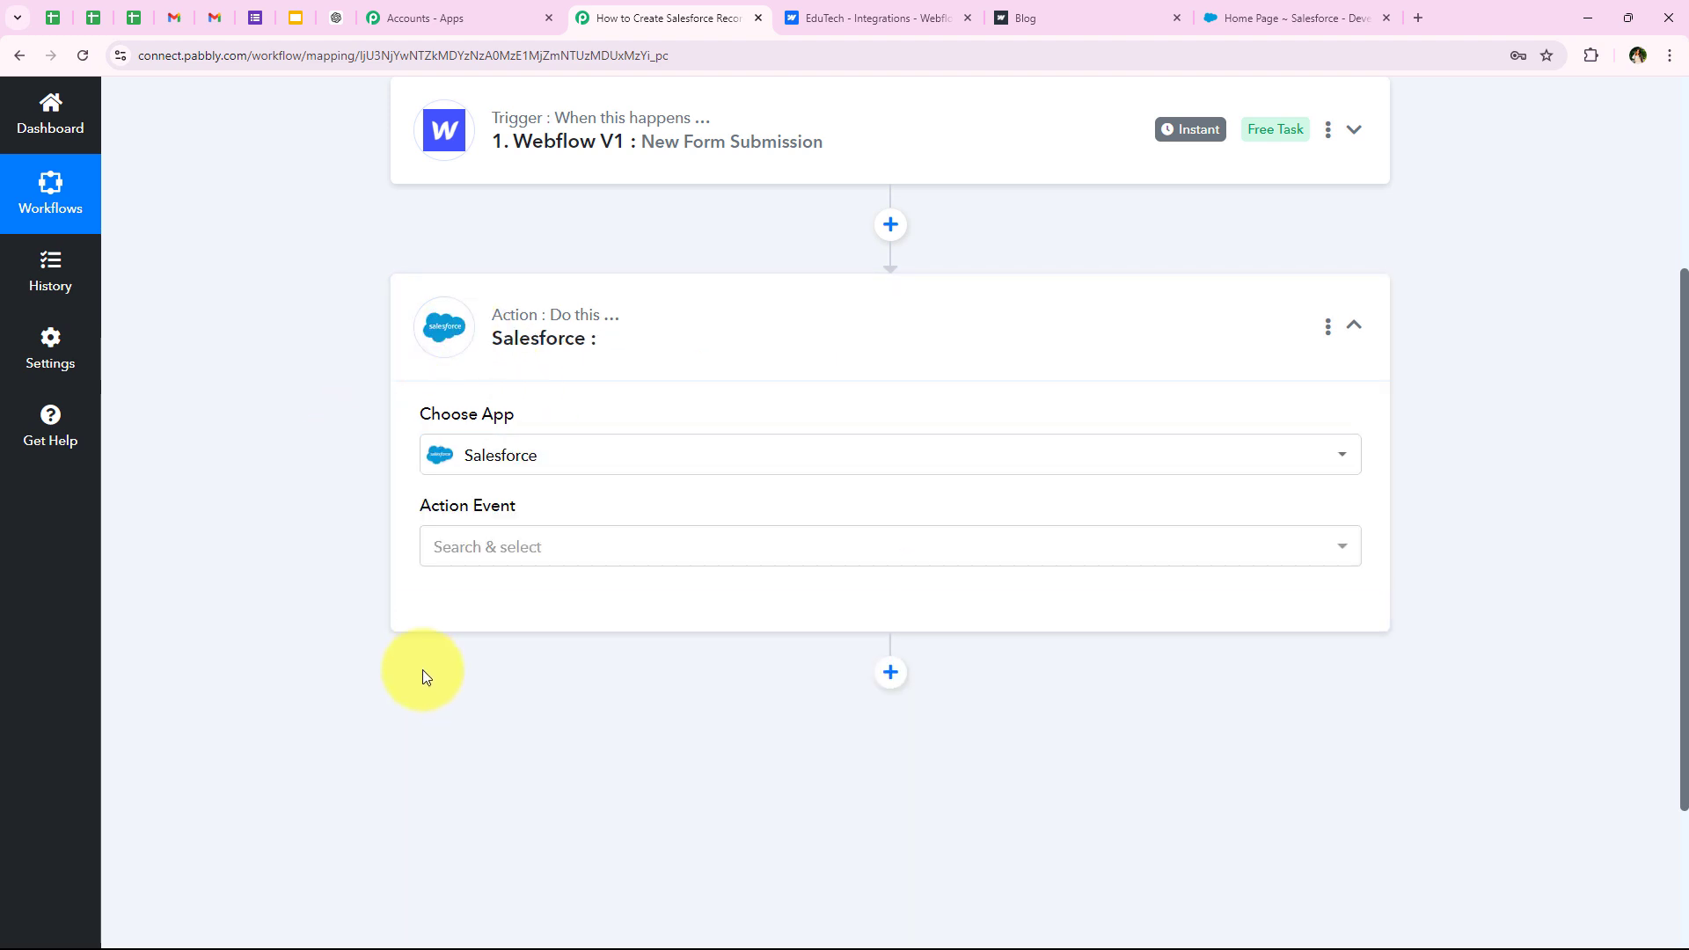
# Set the Salesforce action event to Create Record.
pyautogui.moveTo(429, 510)
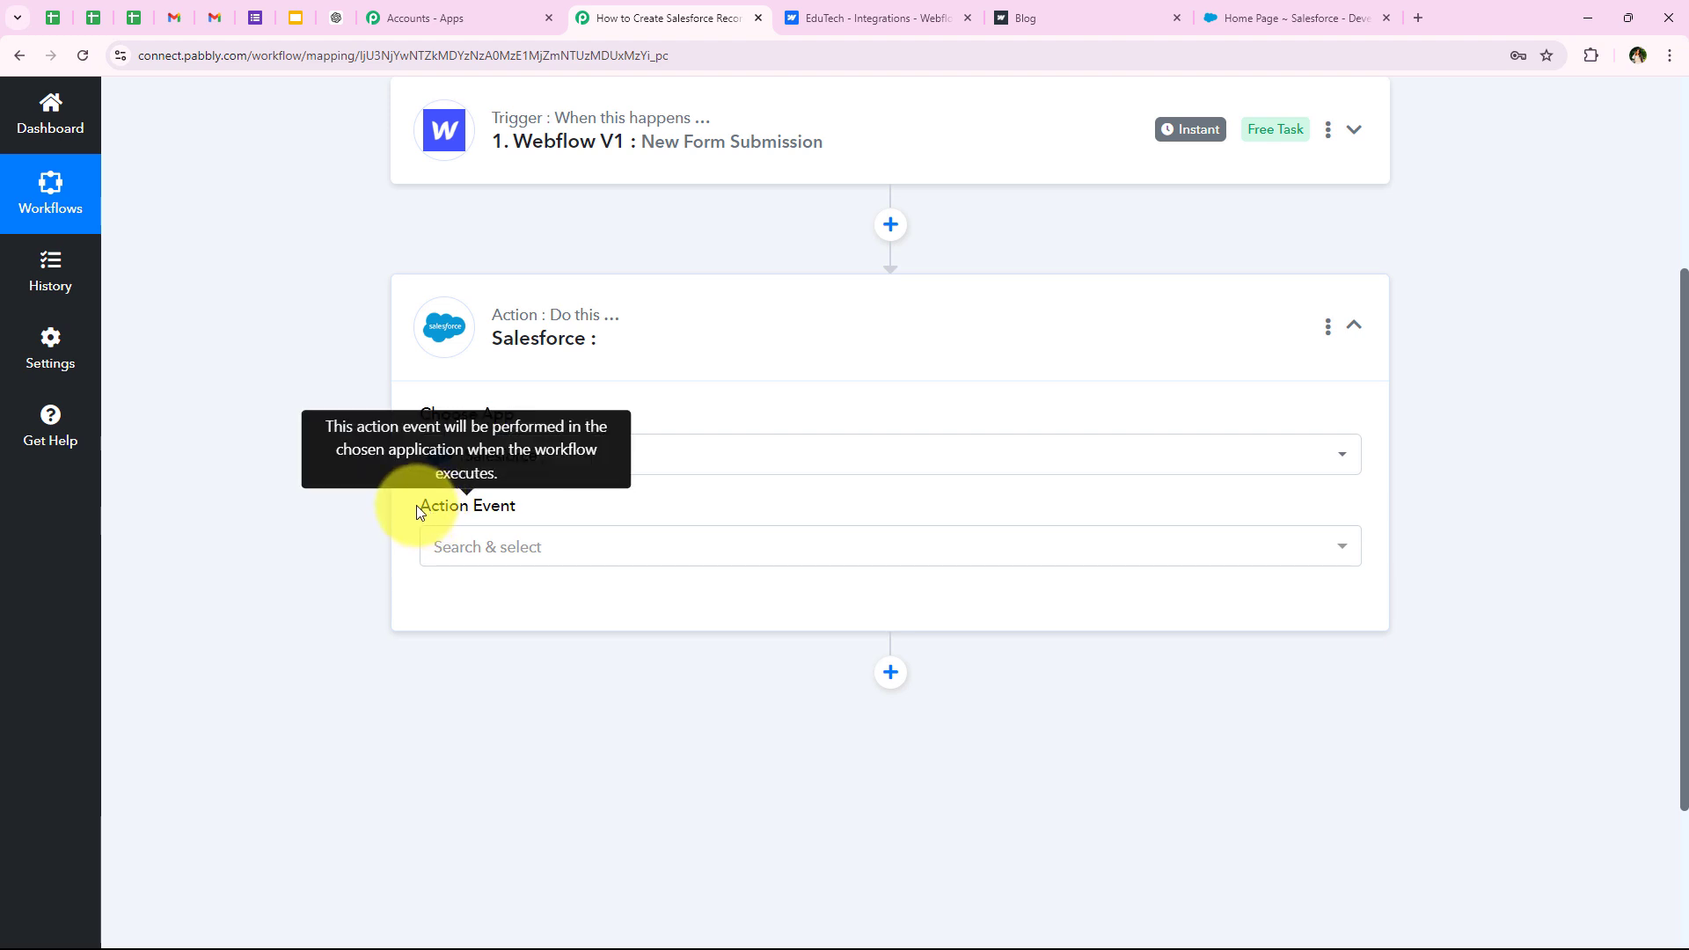
pyautogui.moveTo(415, 507); pyautogui.dragTo(590, 507)
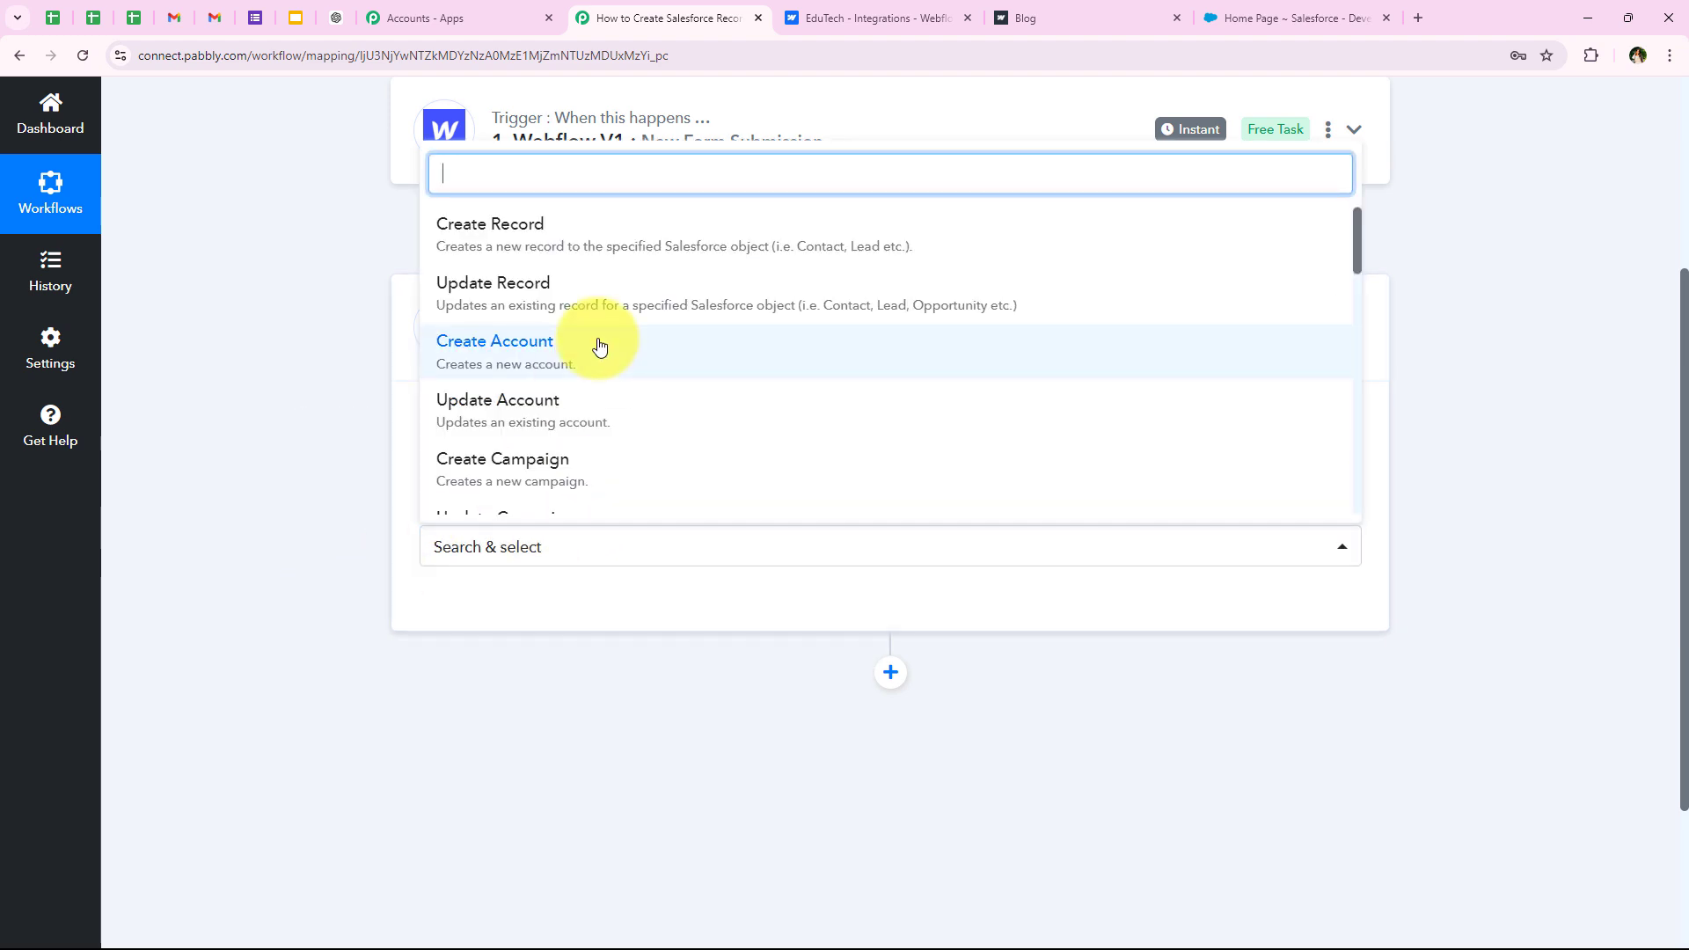
pyautogui.click(484, 245)
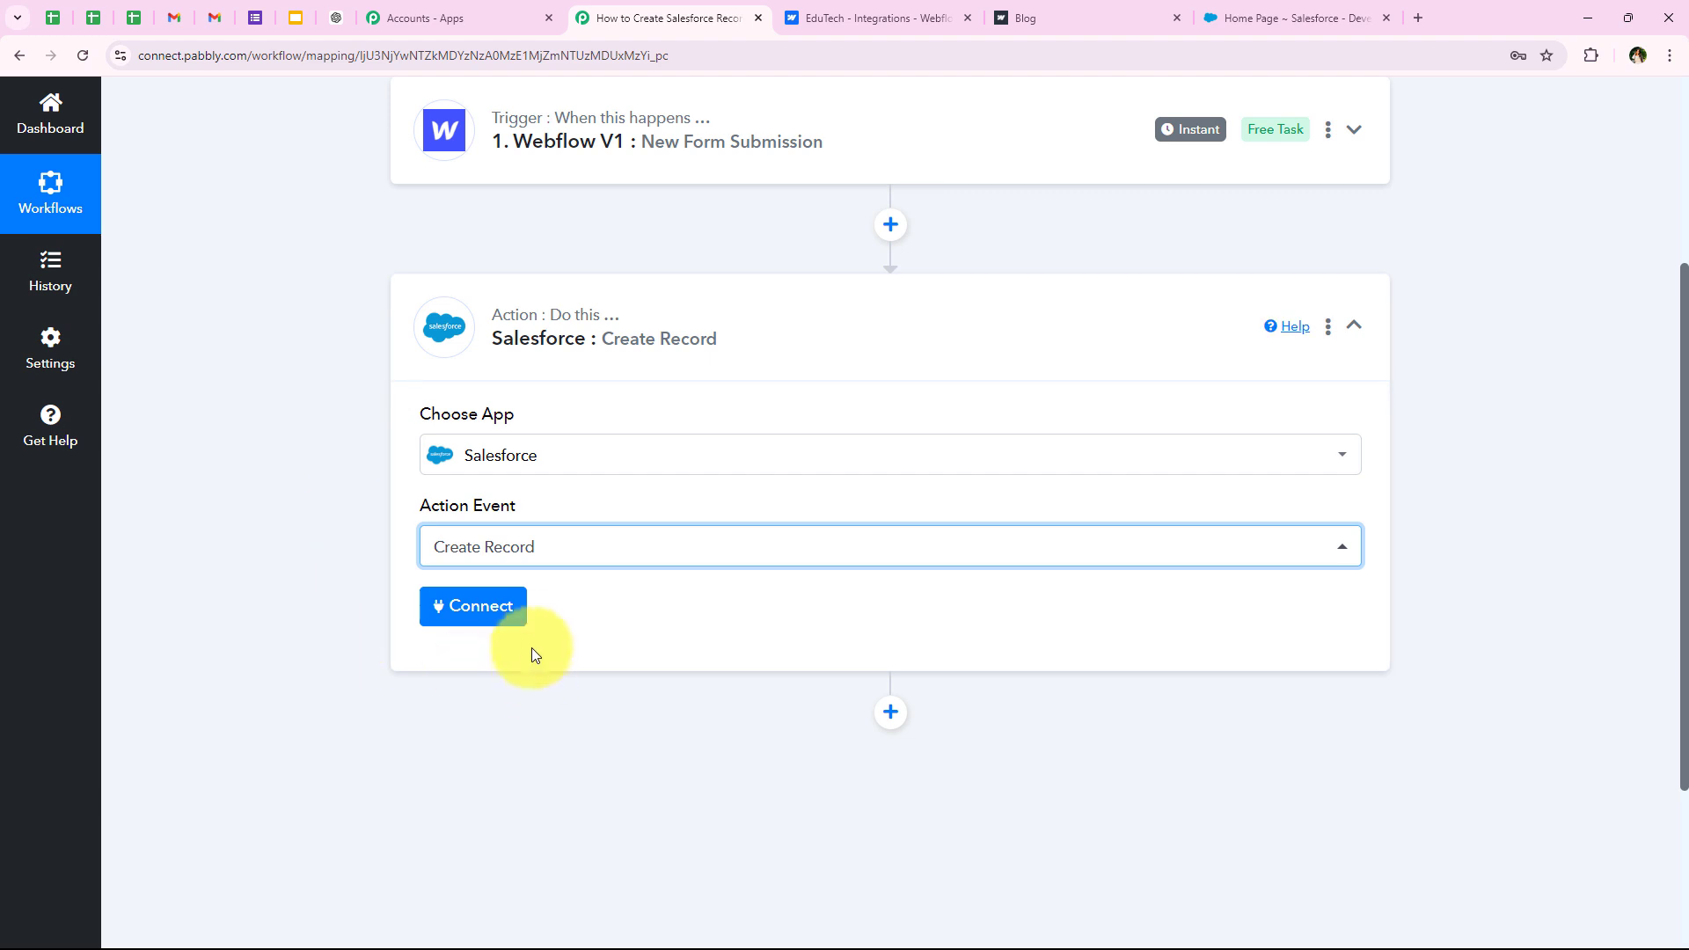
# Add a new Salesforce connection for the action and allow Pabbly Connect access to the Salesforce account.
pyautogui.click(511, 618)
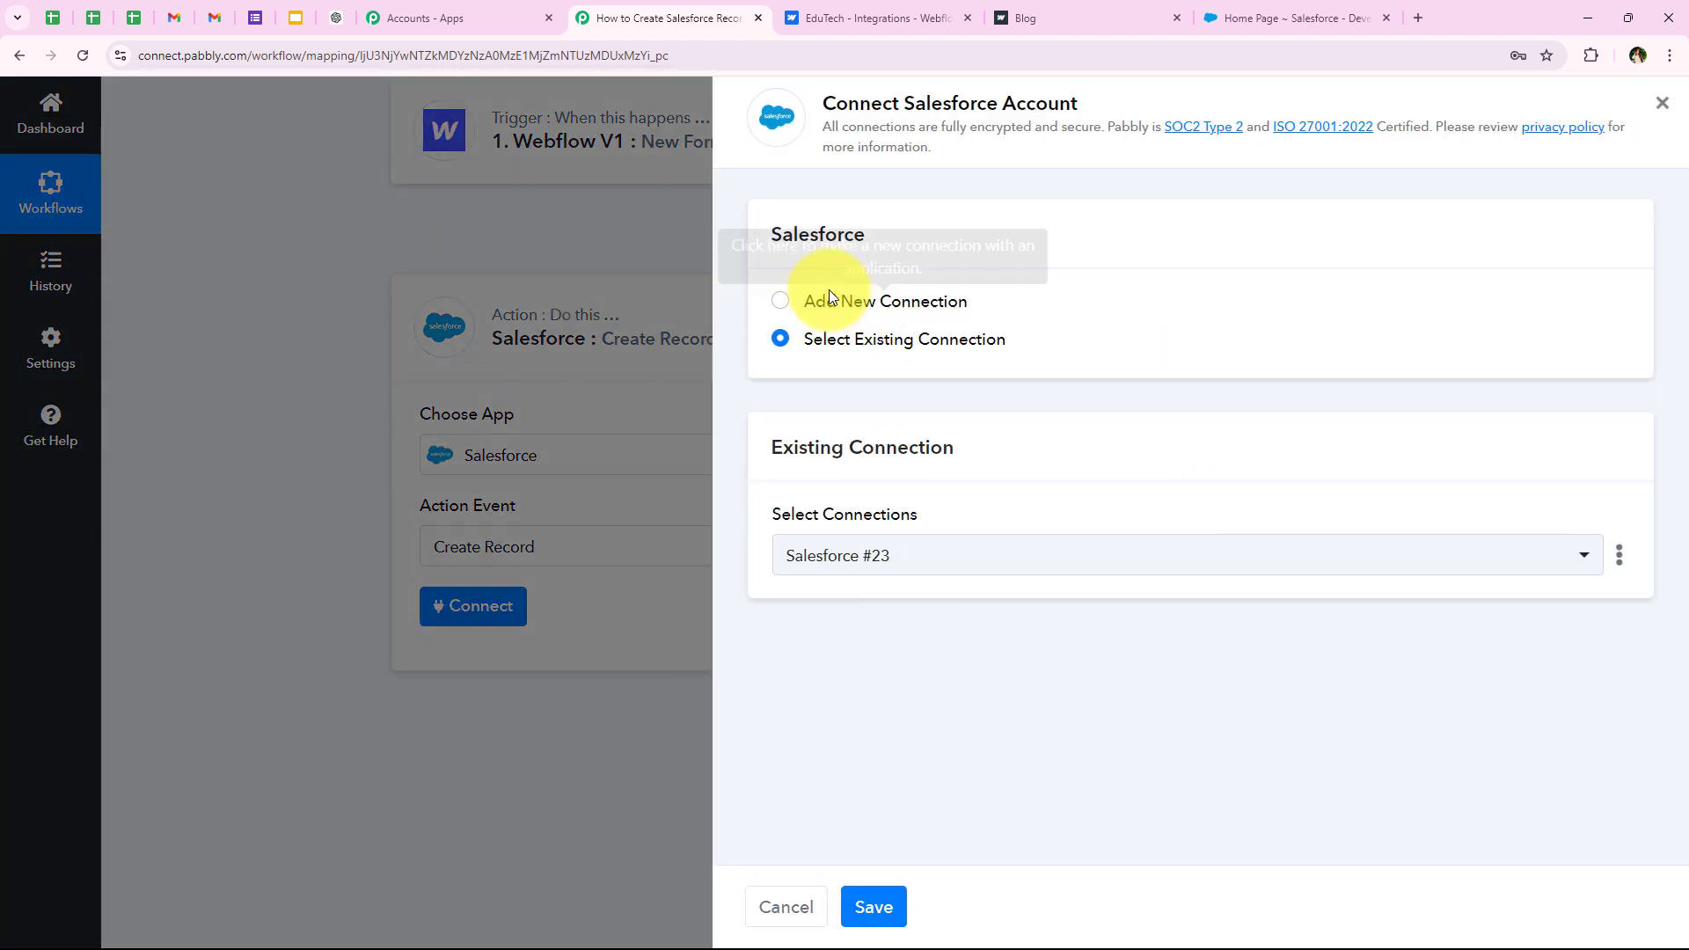
pyautogui.moveTo(804, 303); pyautogui.dragTo(971, 302)
pyautogui.moveTo(804, 337); pyautogui.dragTo(1013, 350)
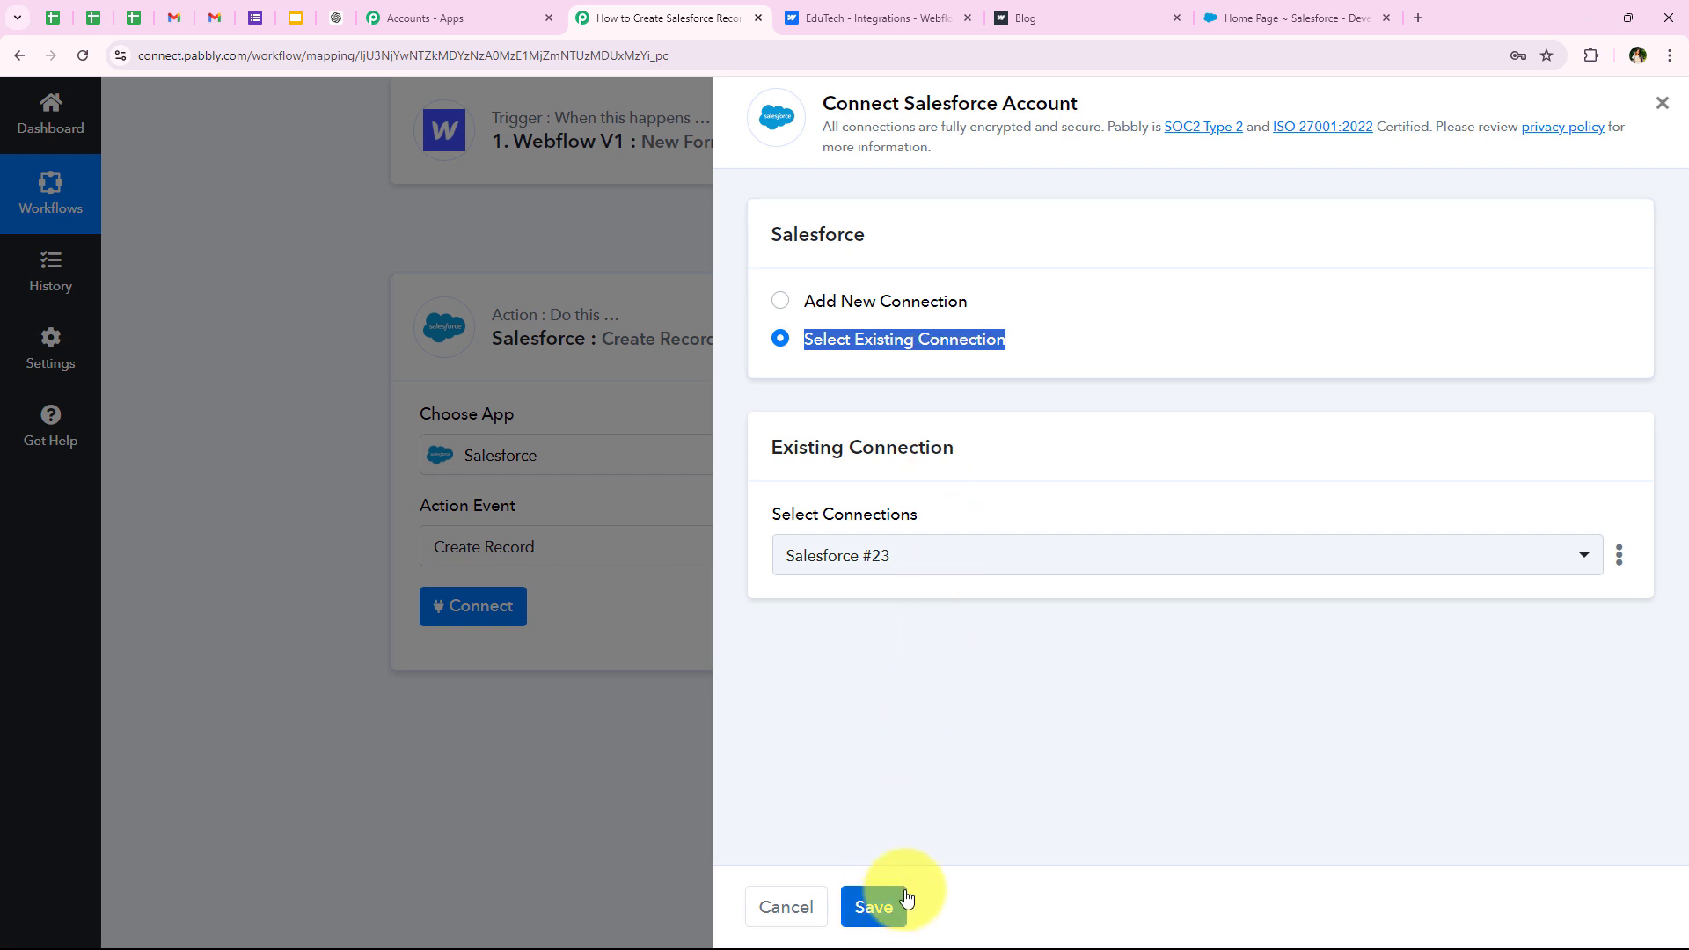
pyautogui.click(899, 301)
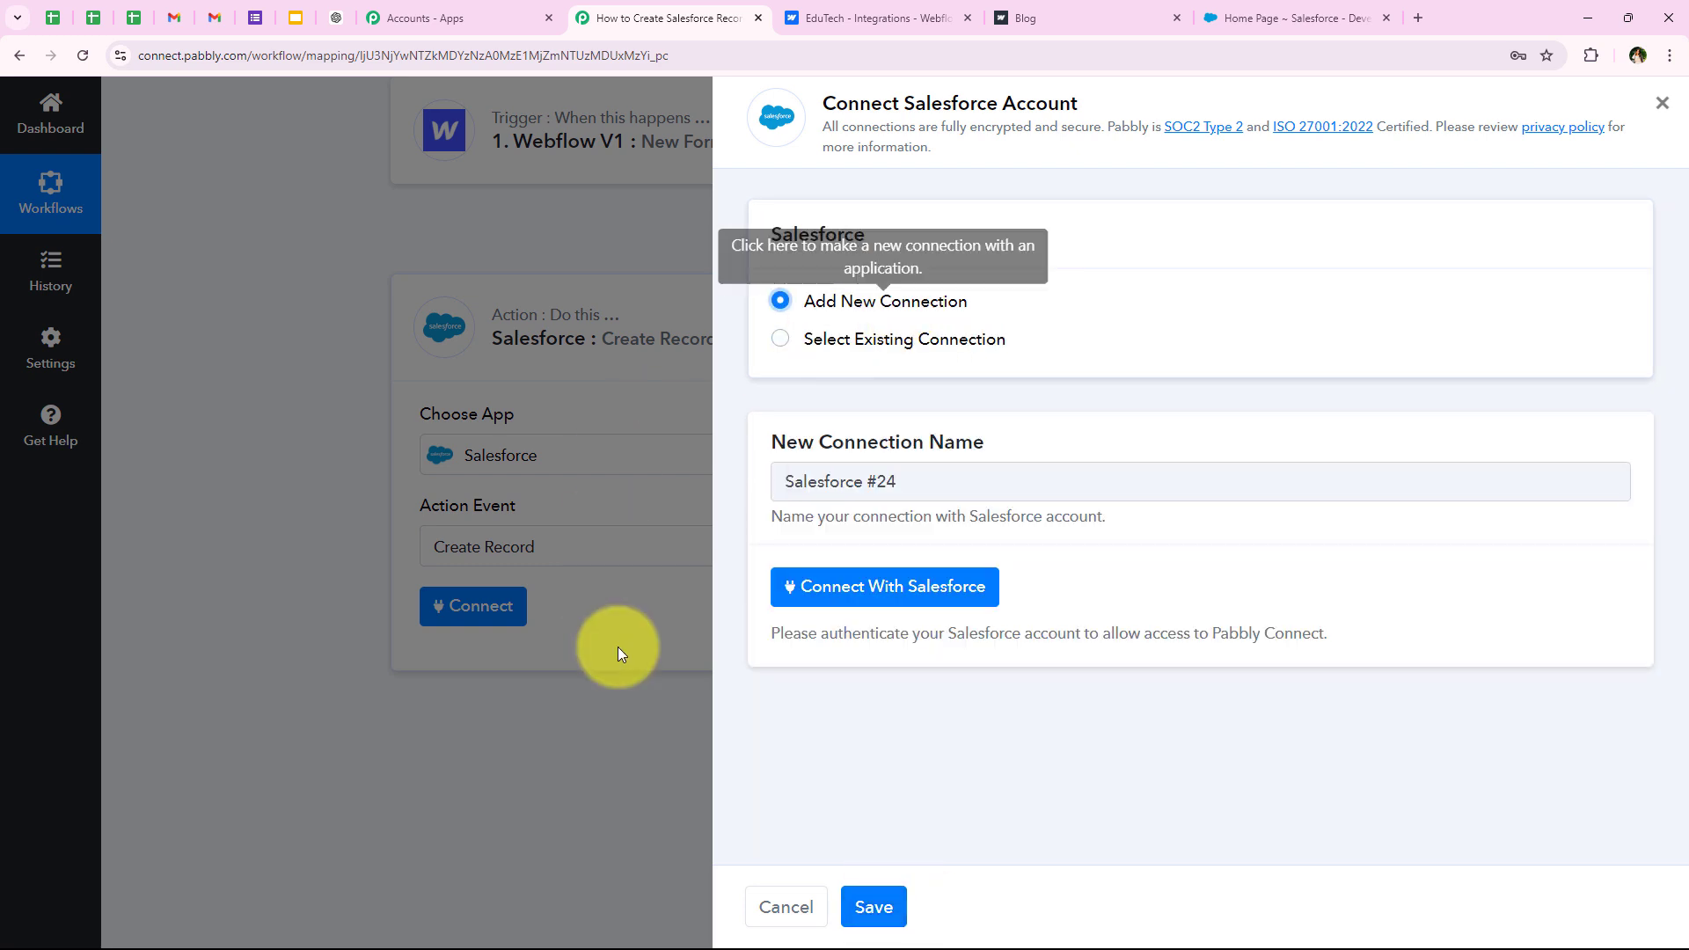
pyautogui.click(930, 601)
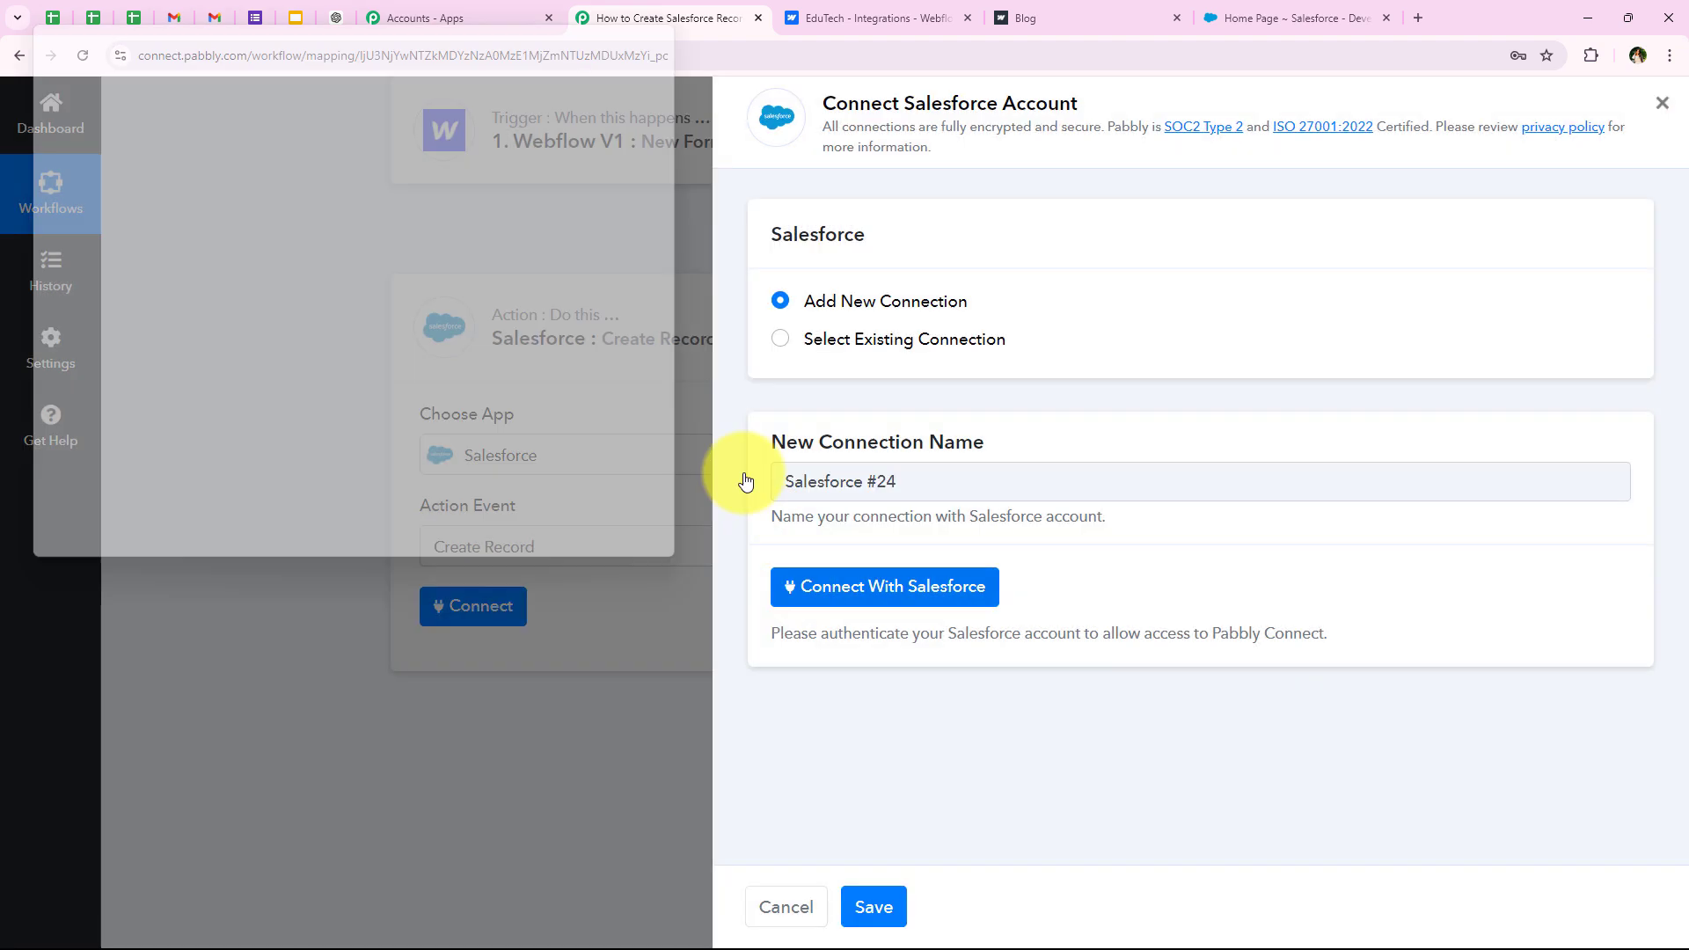
pyautogui.moveTo(307, 587); pyautogui.dragTo(320, 930)
pyautogui.moveTo(698, 162); pyautogui.dragTo(689, 256)
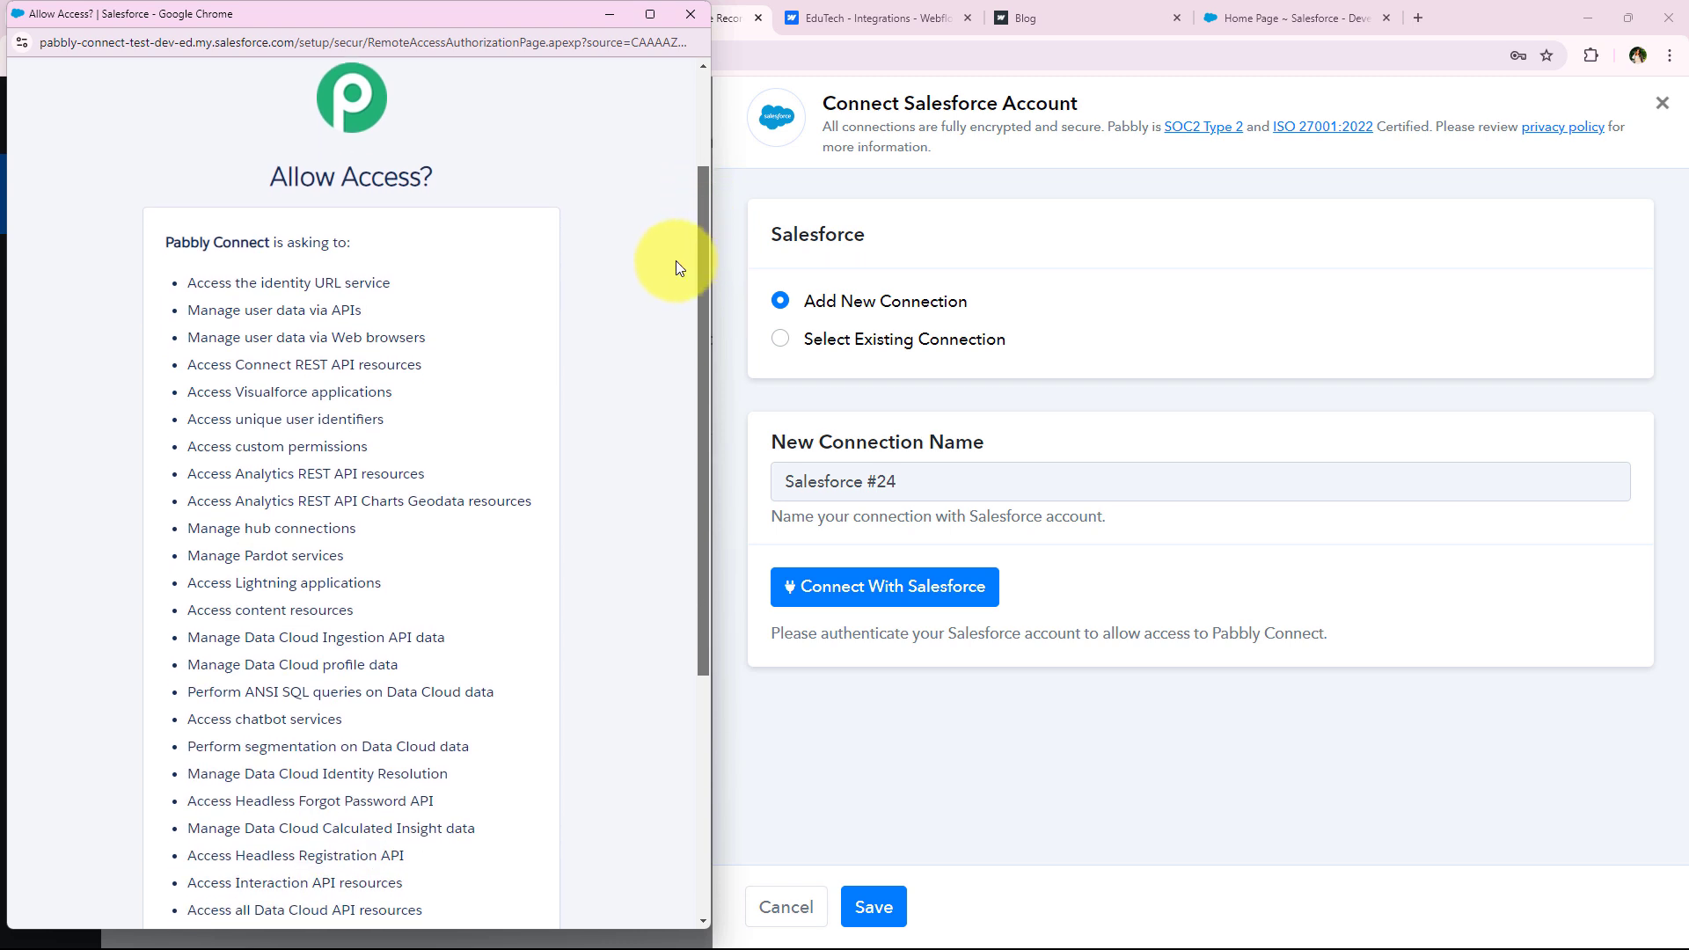
pyautogui.middleClick(558, 234)
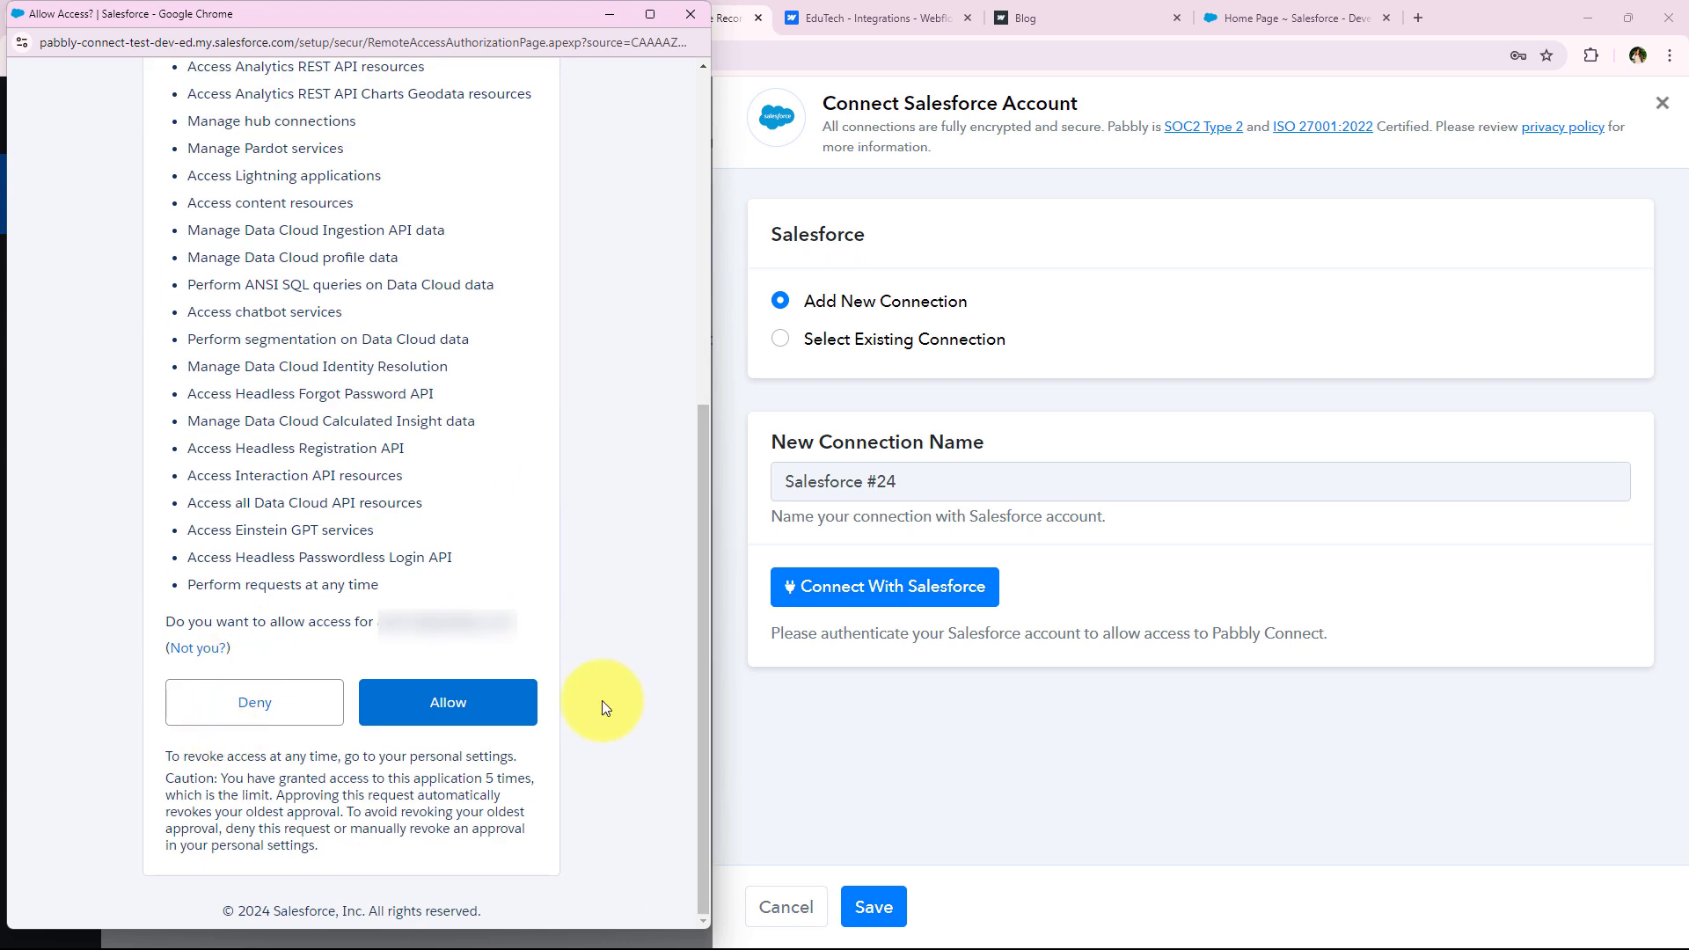
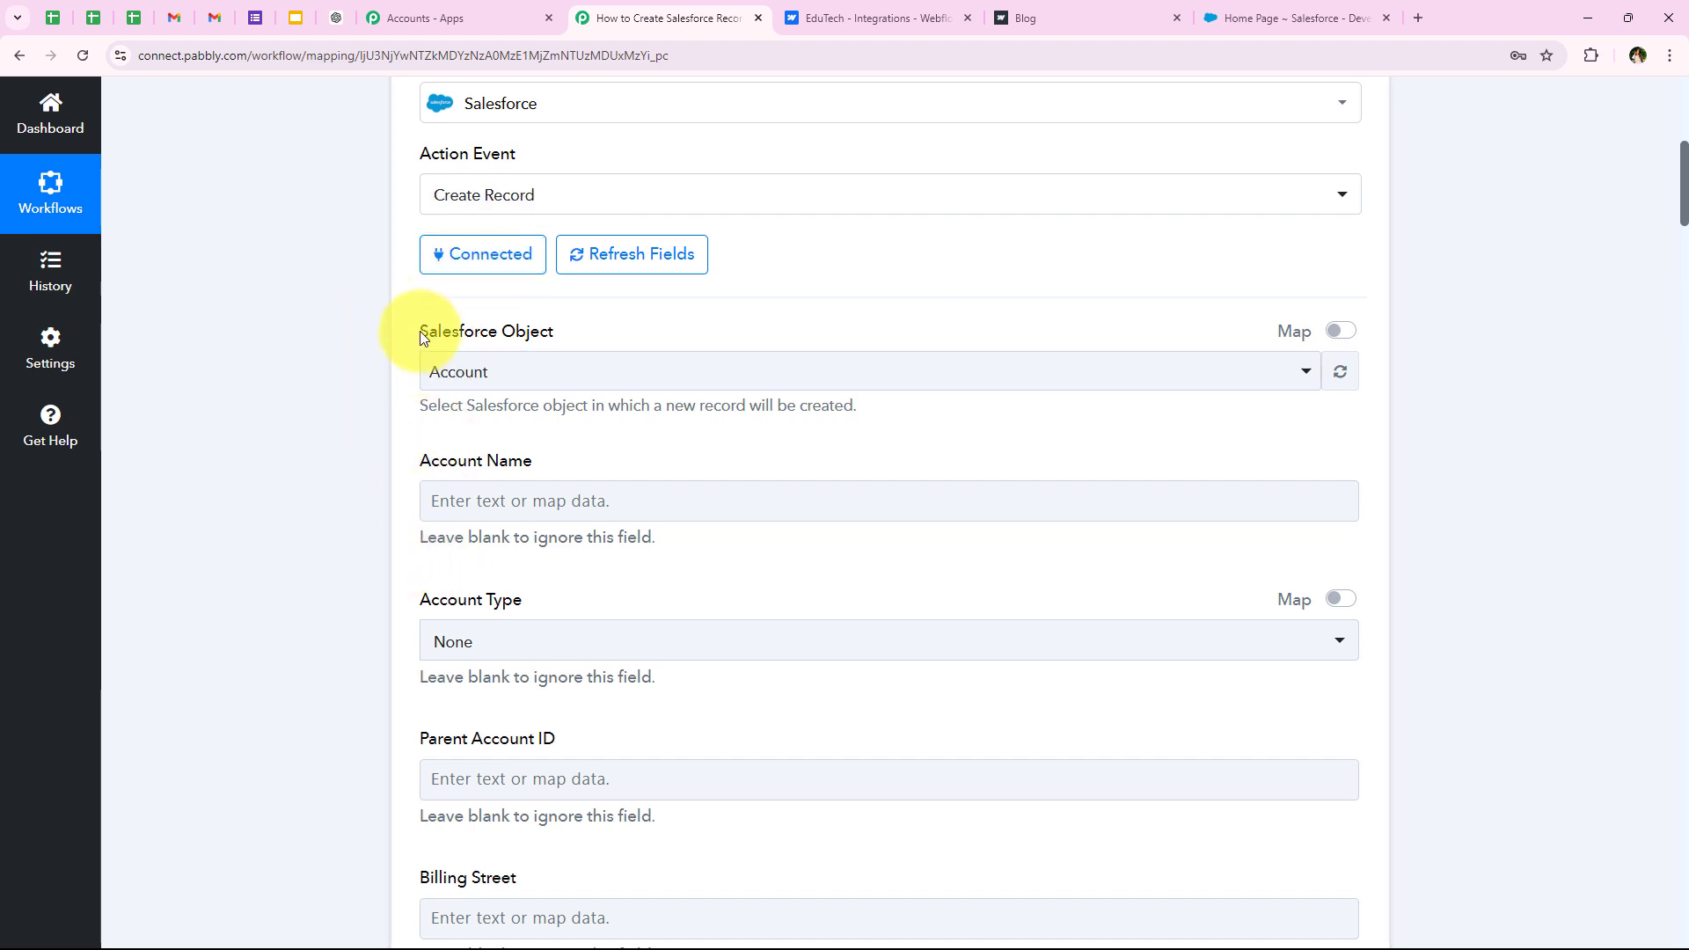
# Set the Salesforce Object for the new record to Lead.
pyautogui.click(577, 330)
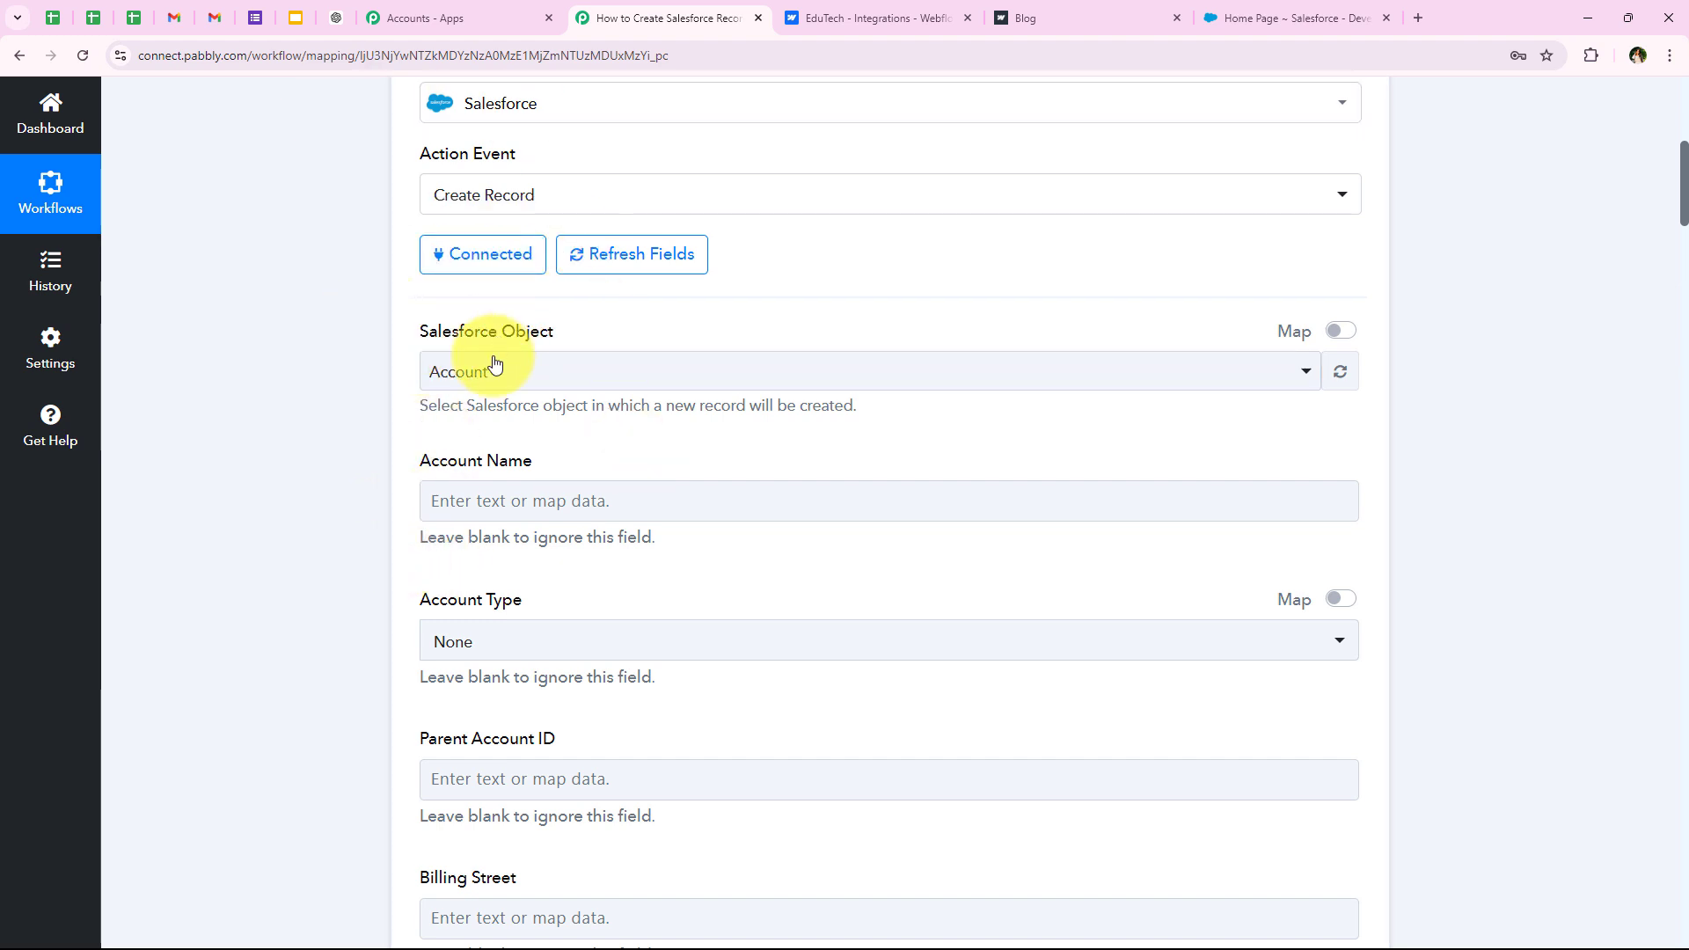
pyautogui.click(449, 371)
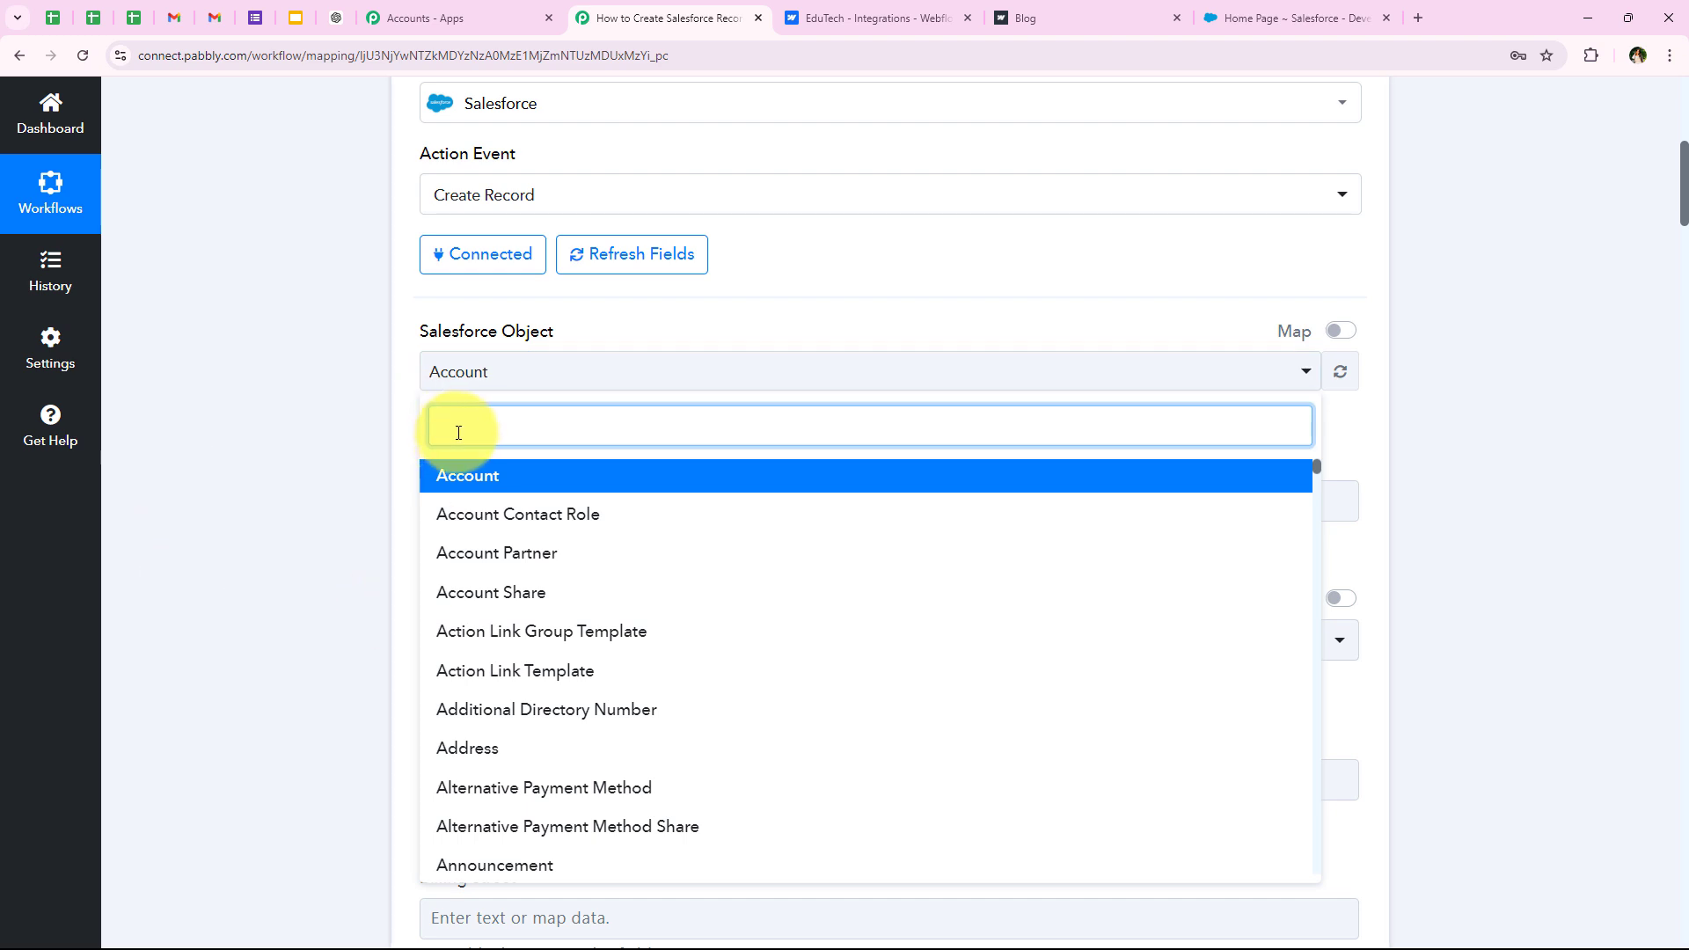
pyautogui.write('lea')
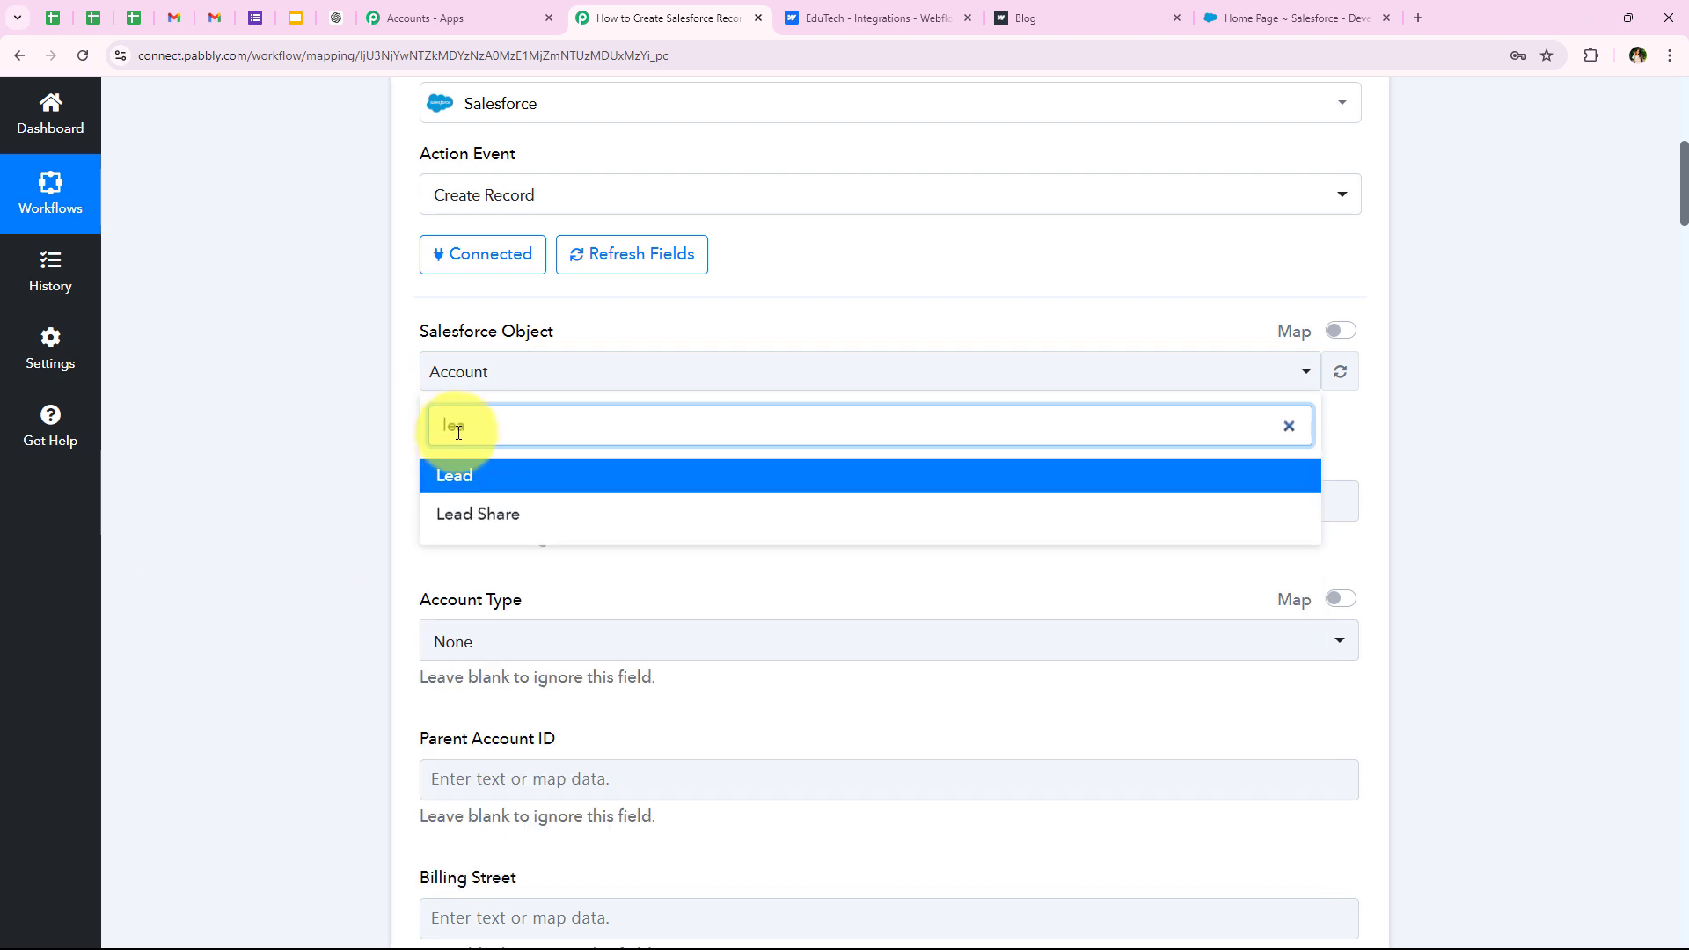
pyautogui.click(453, 480)
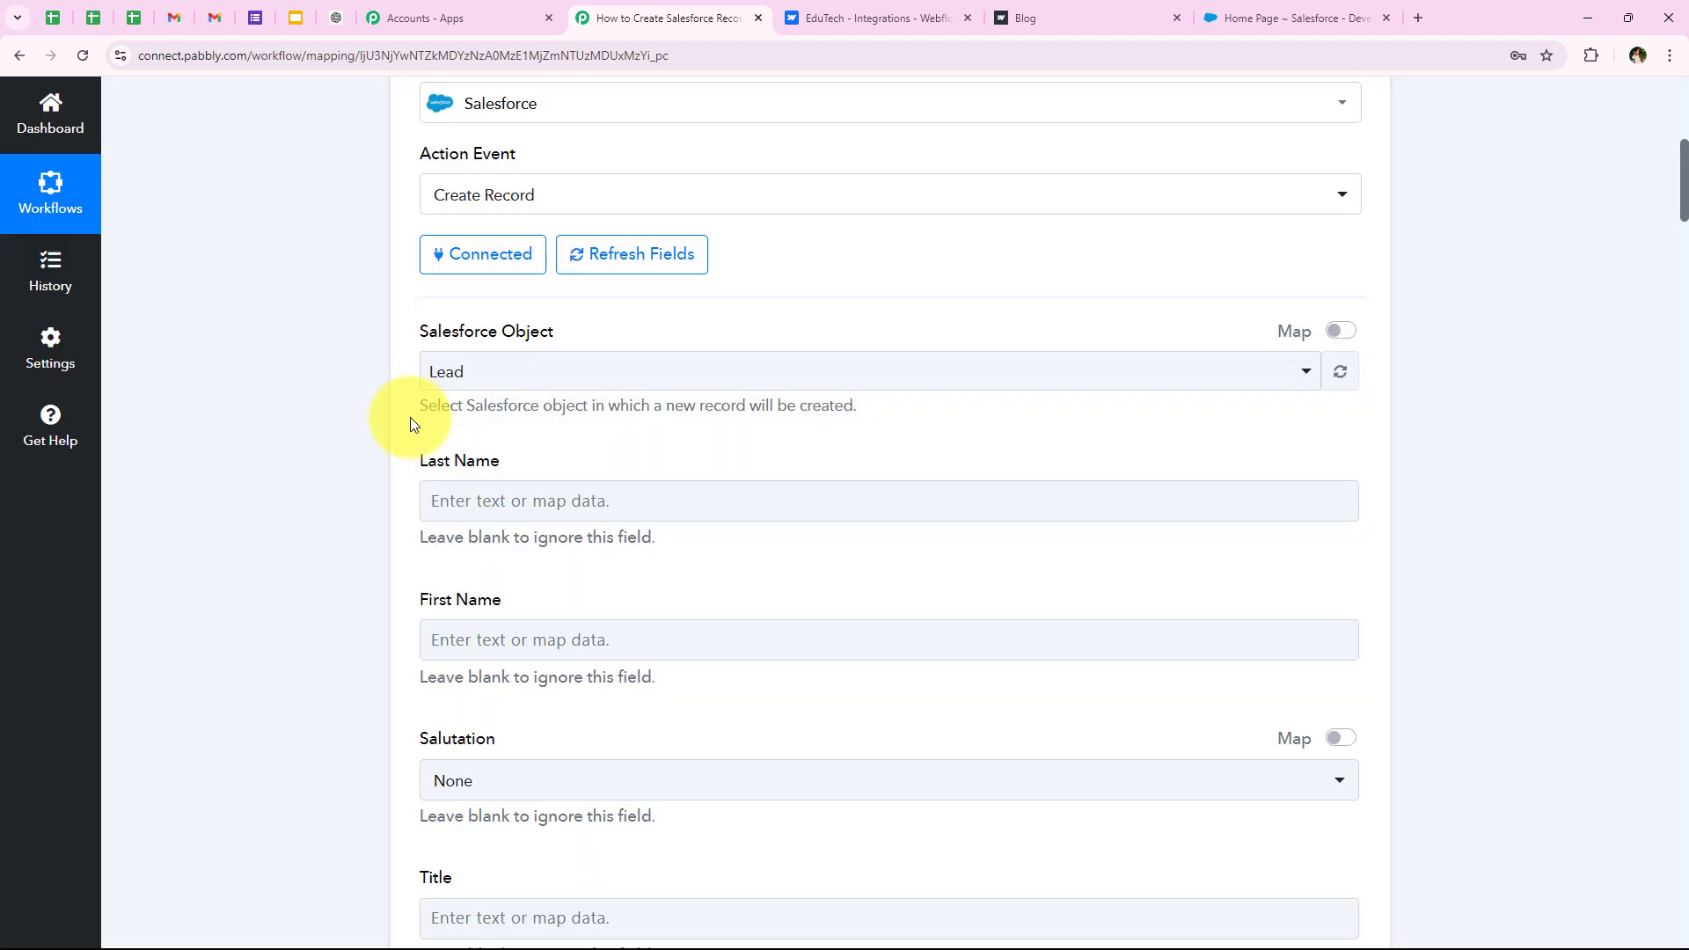
# Look over the Lead record's fields, such as Last Name, First Name, Salutation, Title and Company.
pyautogui.tripleClick(473, 471)
pyautogui.moveTo(420, 599); pyautogui.dragTo(667, 591)
pyautogui.scroll(-3, 667, 592)
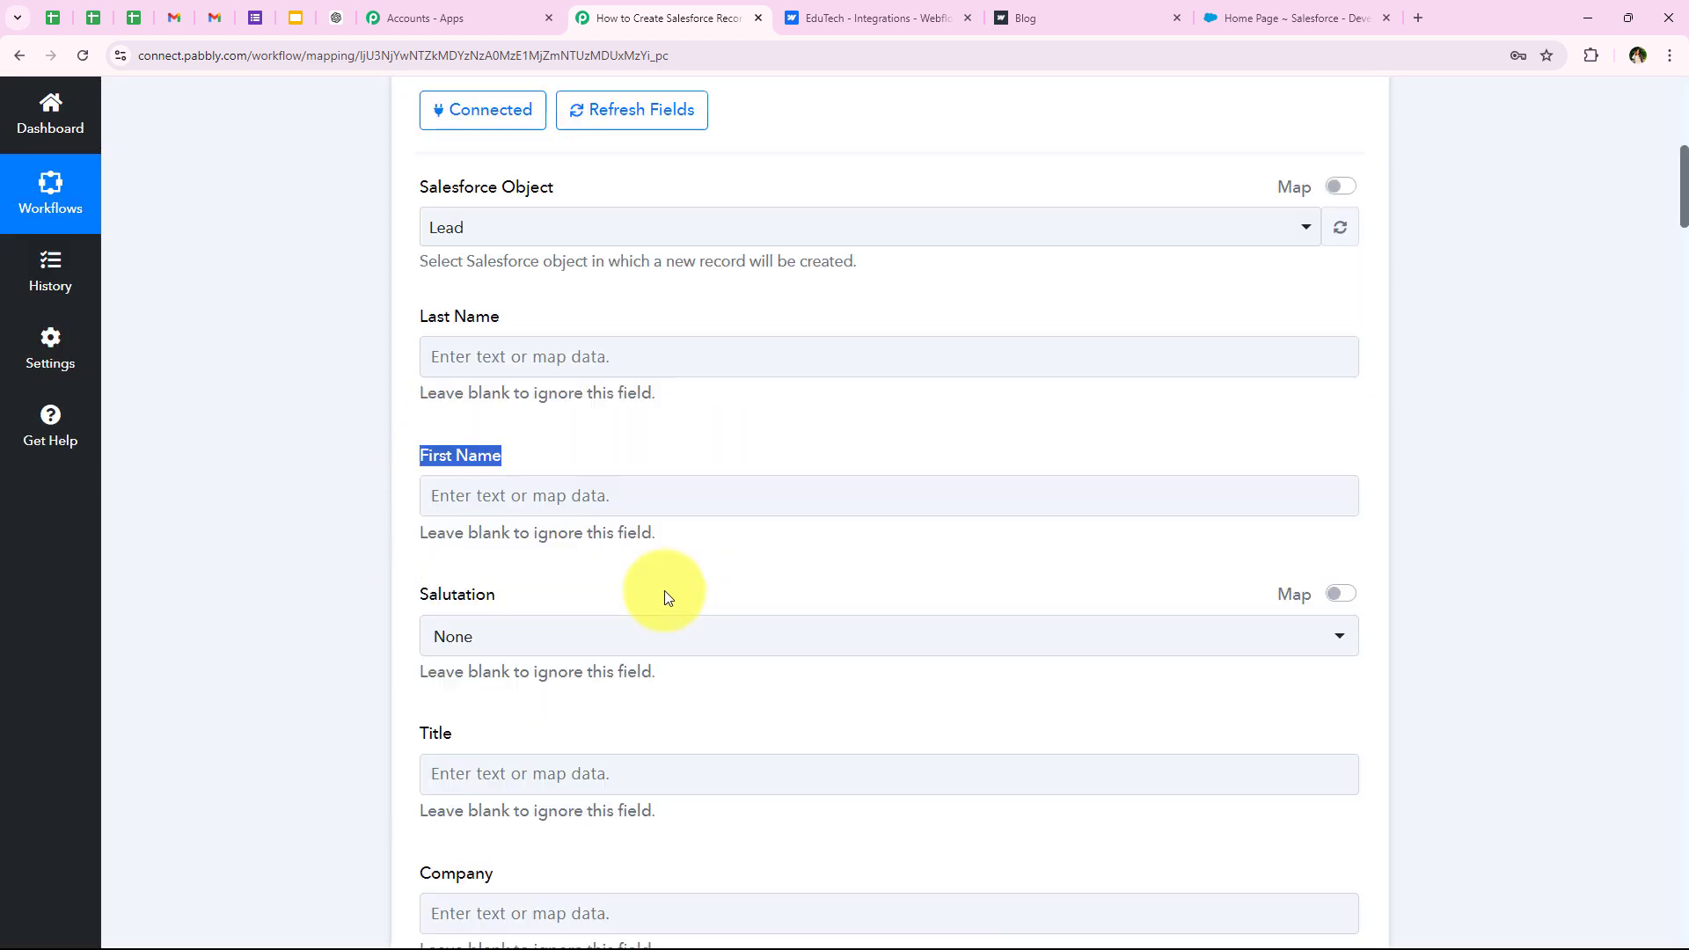
pyautogui.click(314, 610)
pyautogui.scroll(2, 314, 610)
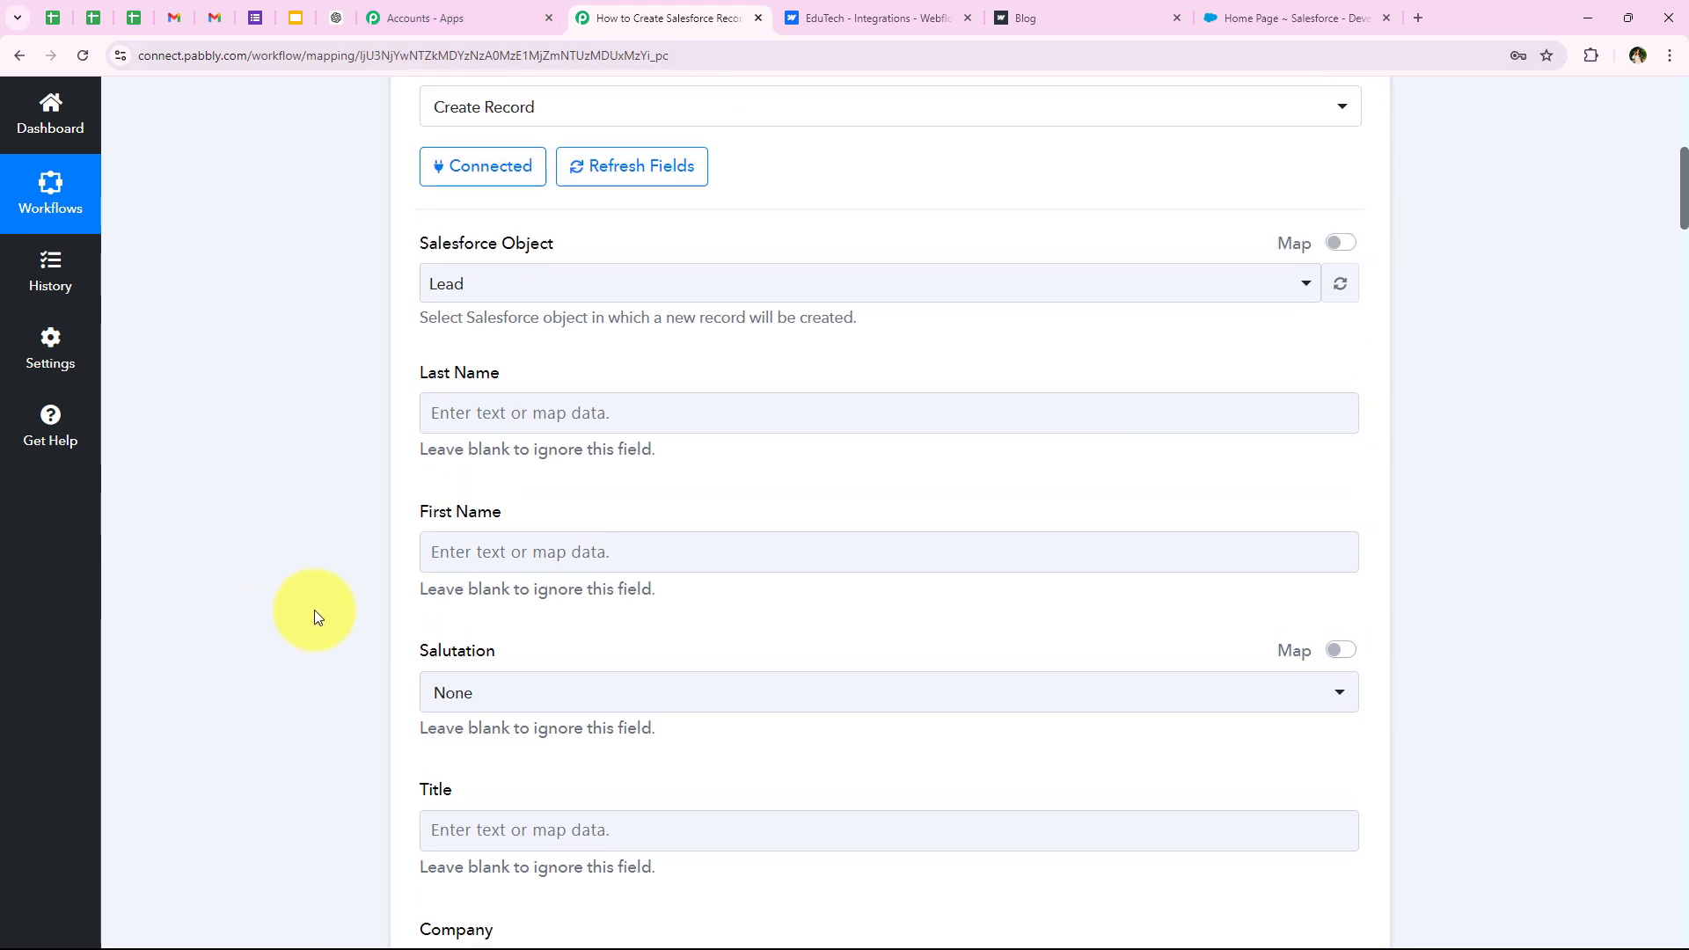
pyautogui.scroll(-1, 314, 609)
pyautogui.scroll(-1, 314, 609)
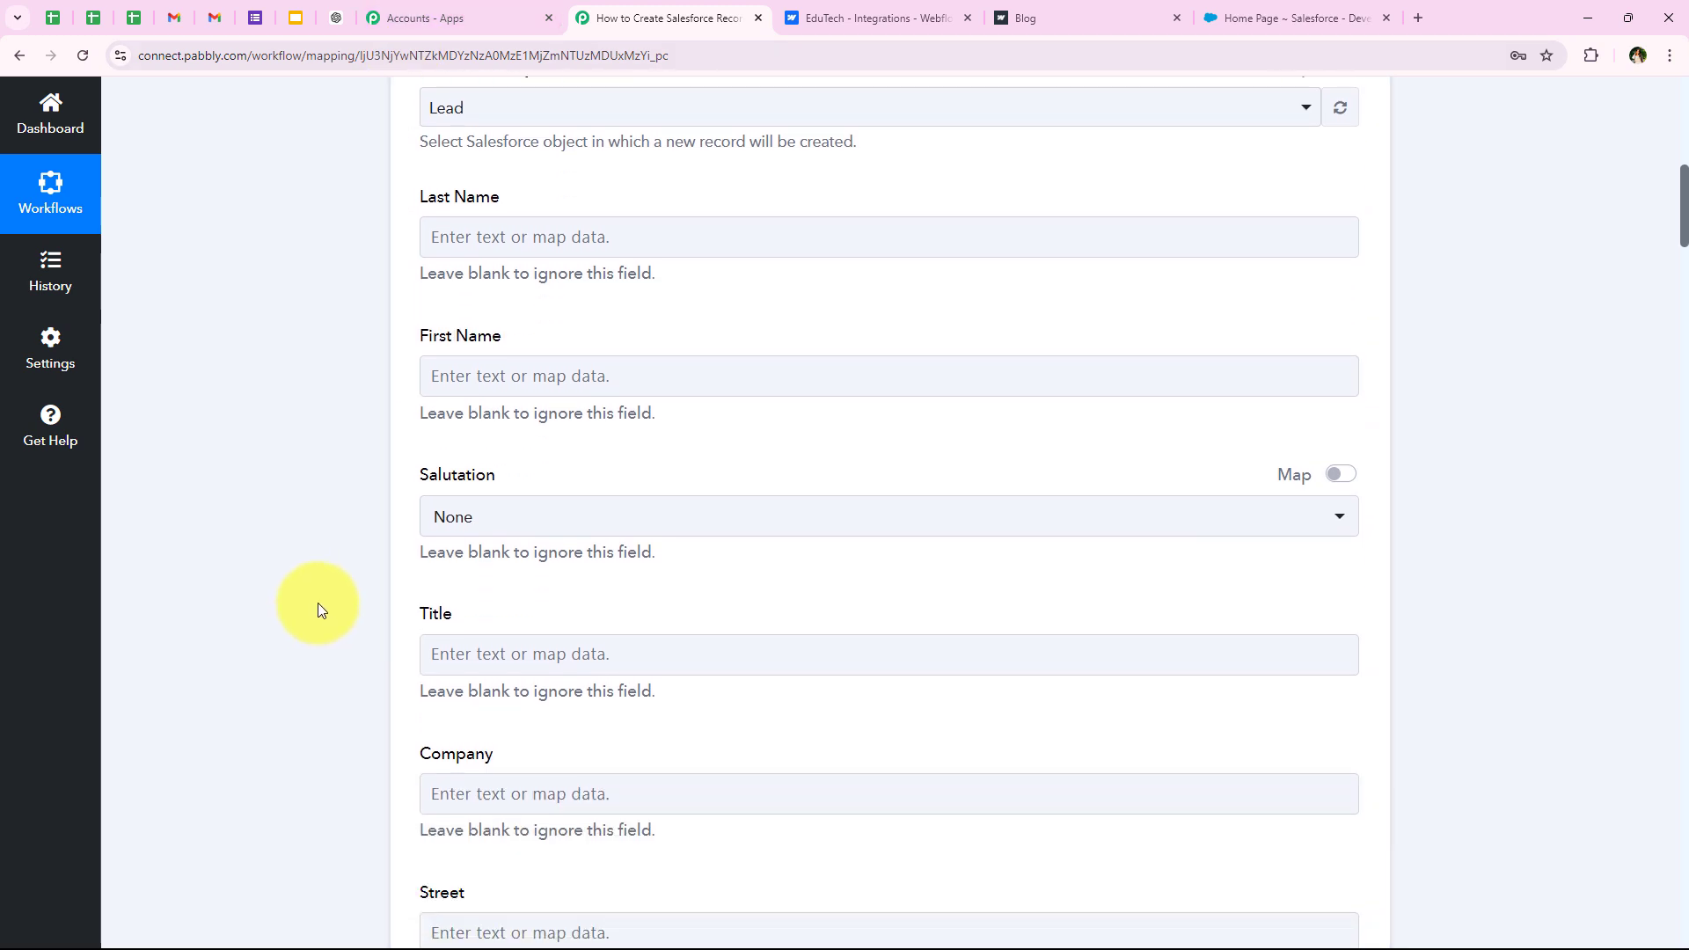
# Look over the Webflow form submission data available for mapping into the Last Name field.
pyautogui.click(563, 235)
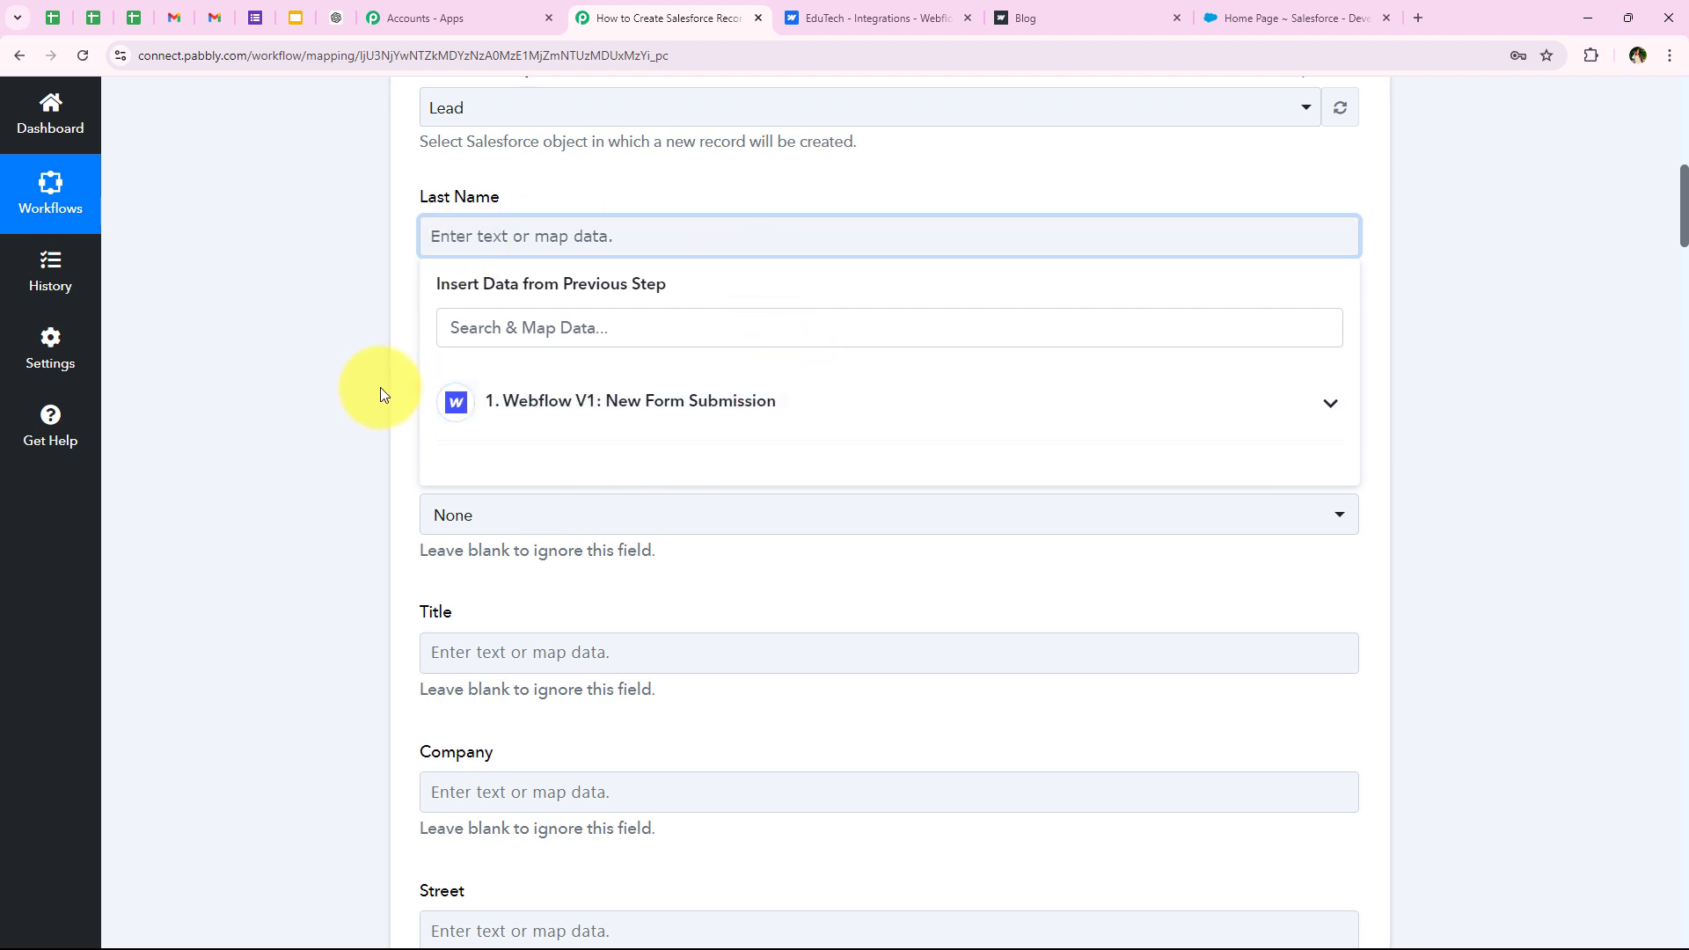
pyautogui.click(615, 398)
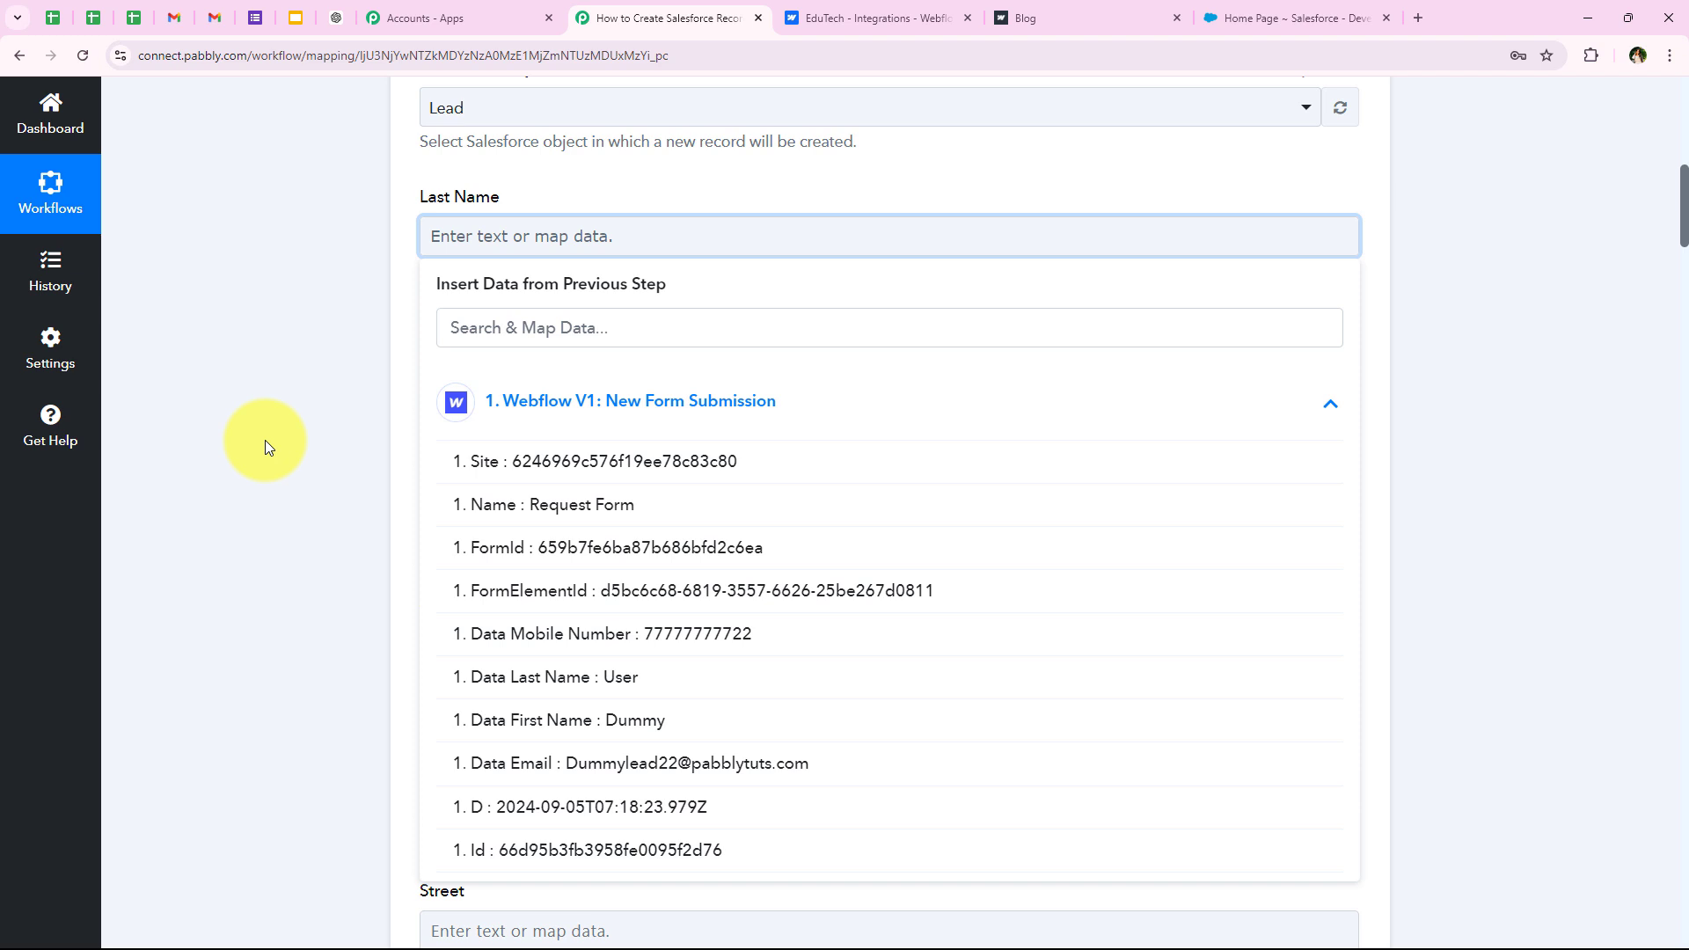
pyautogui.click(266, 440)
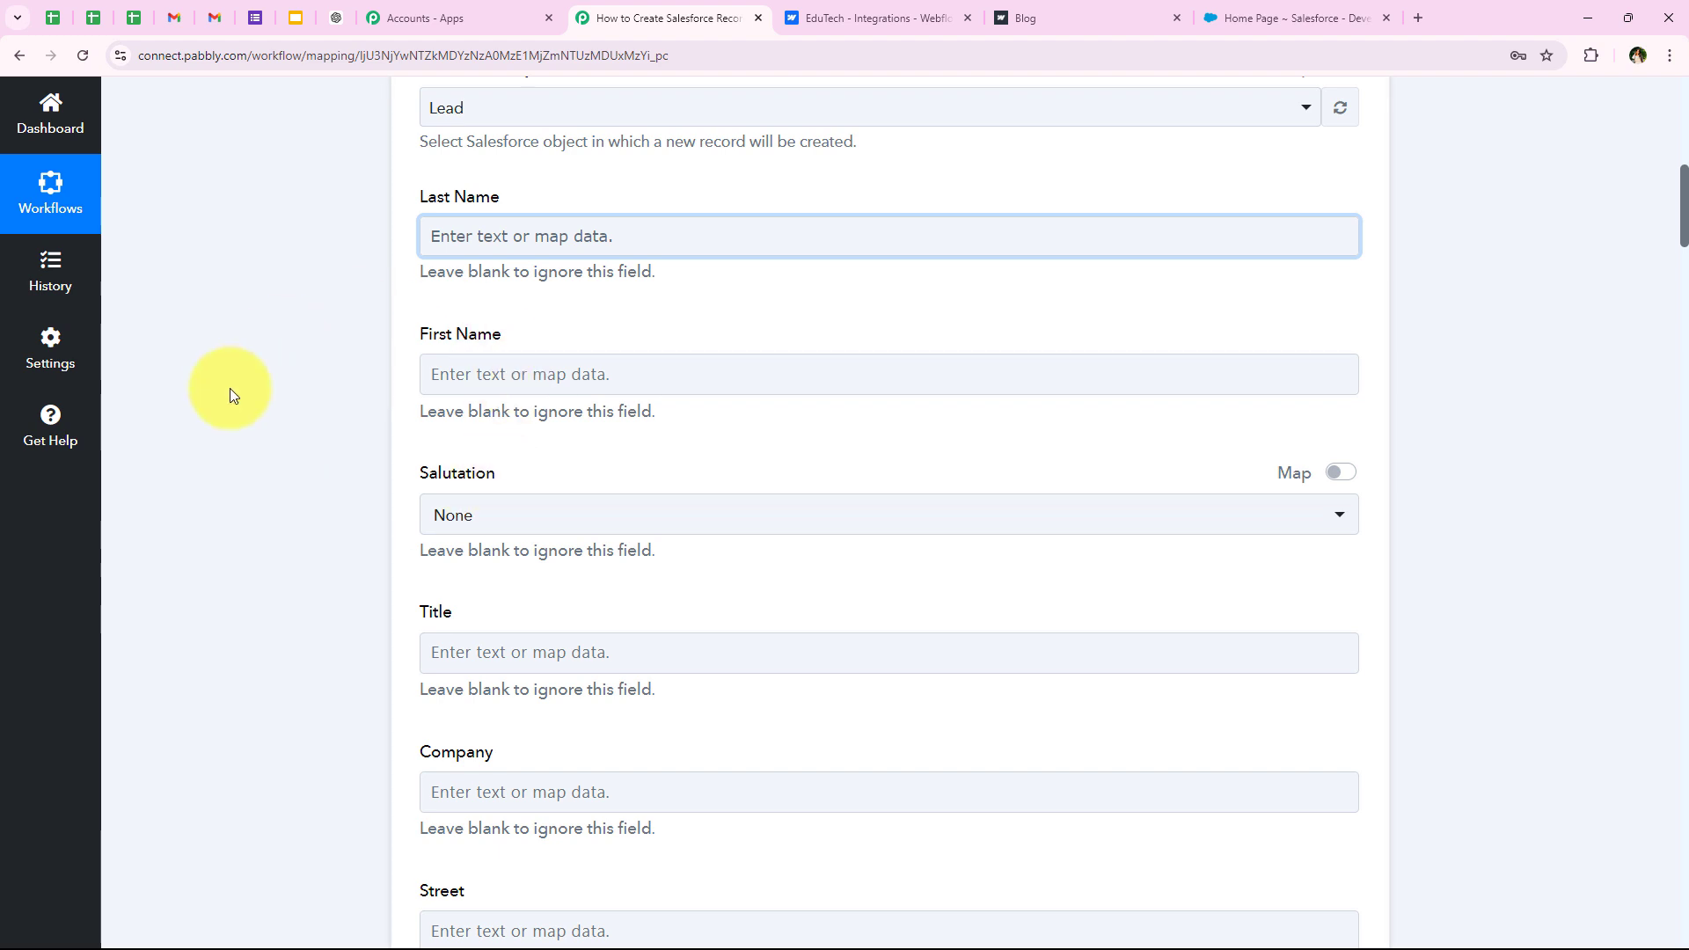
# Try entering a fixed last name as plain text in the Last Name field.
pyautogui.moveTo(415, 186); pyautogui.dragTo(509, 205)
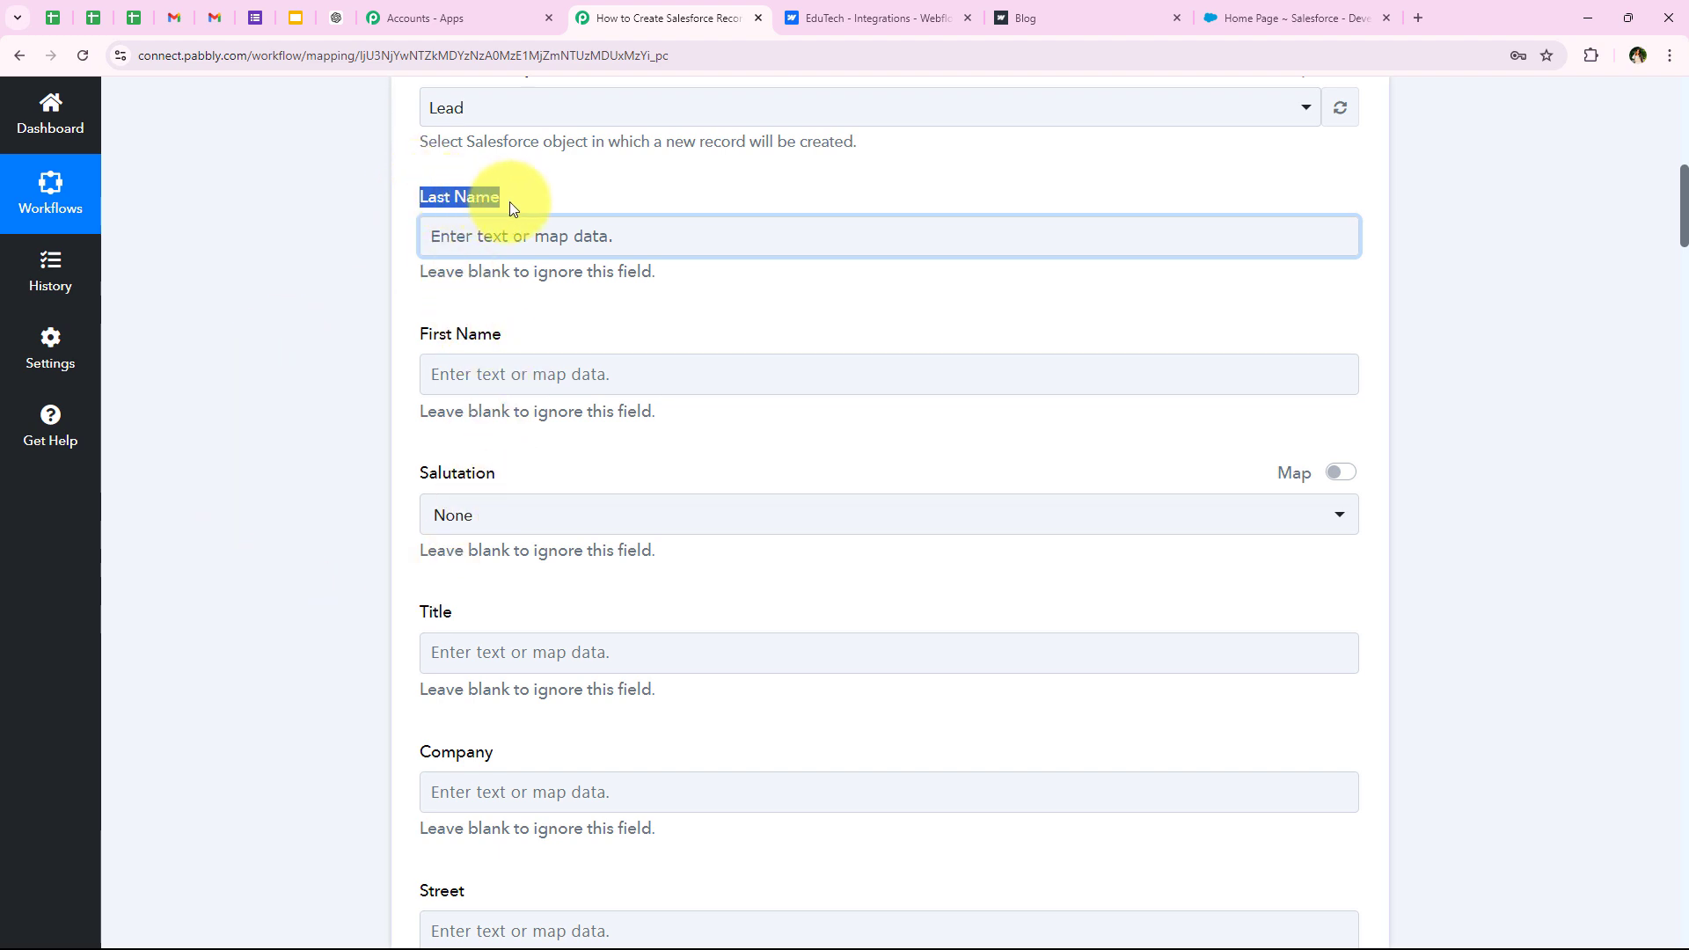
pyautogui.click(502, 233)
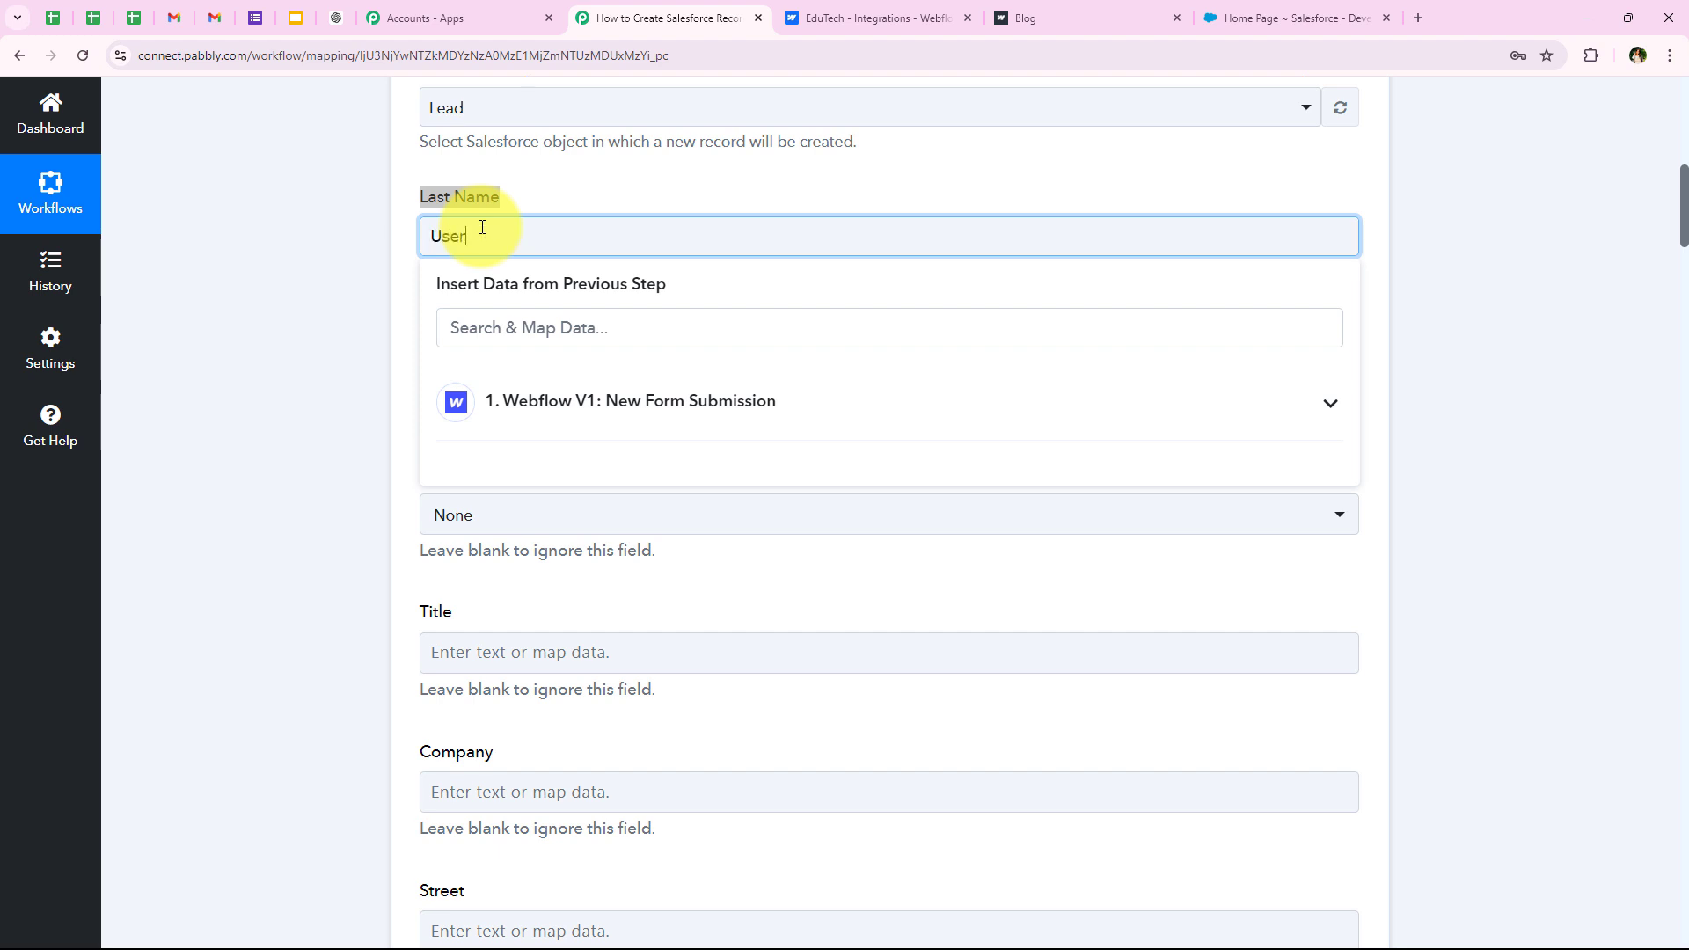
pyautogui.click(367, 294)
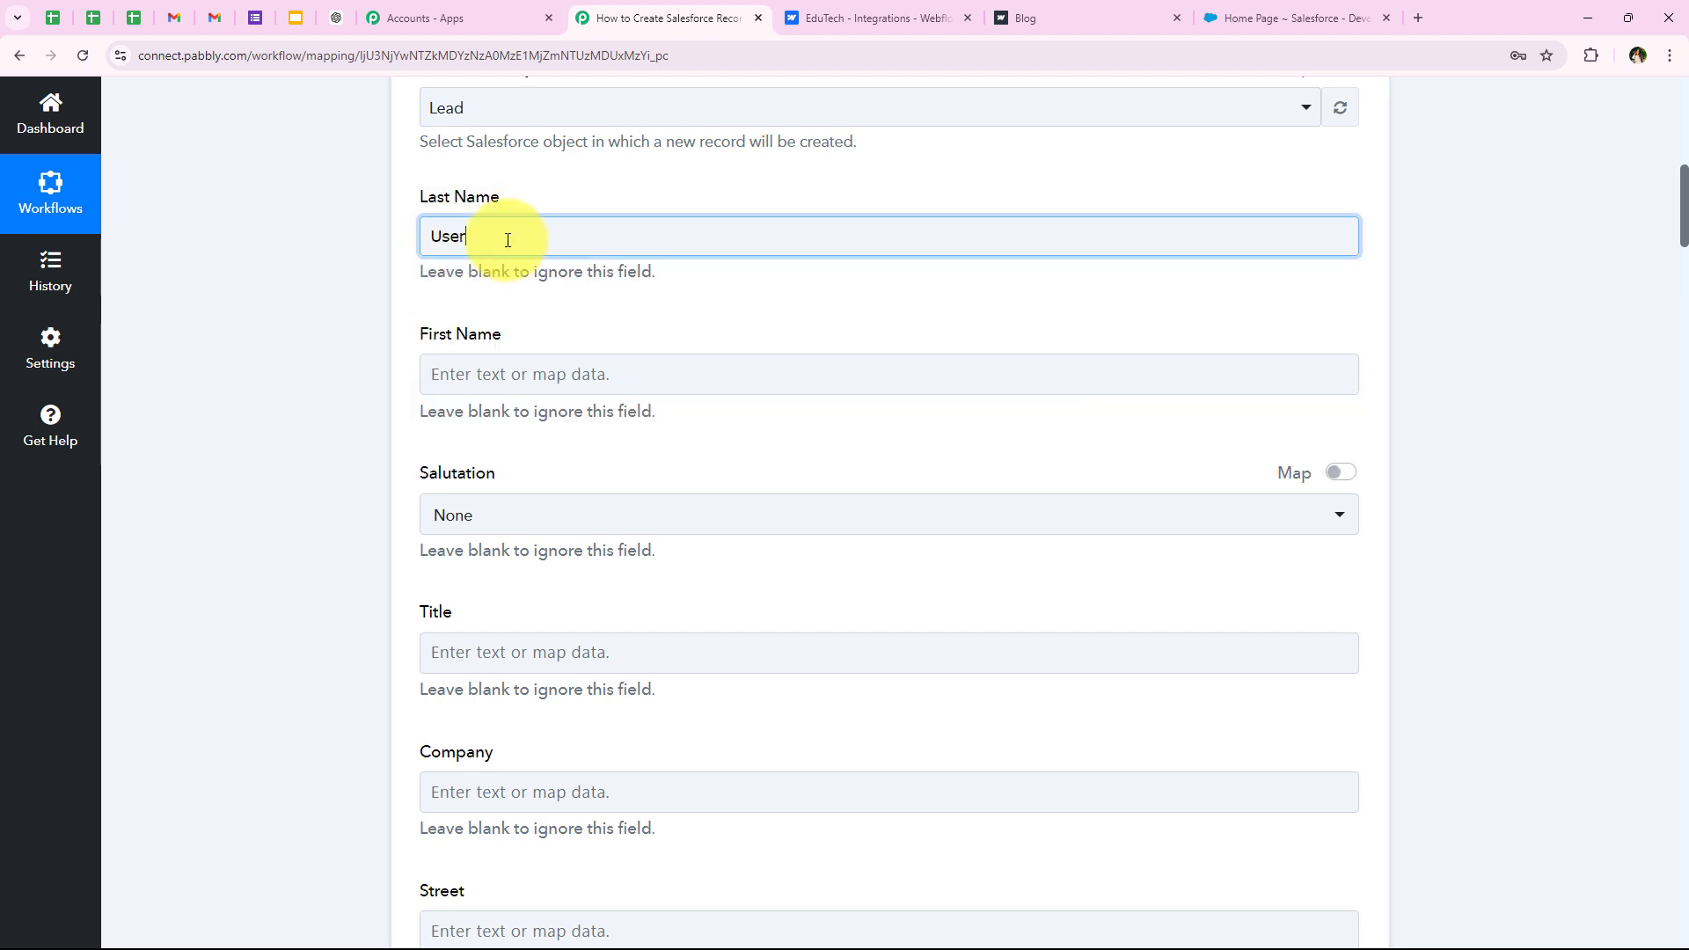
pyautogui.moveTo(507, 240); pyautogui.dragTo(432, 238)
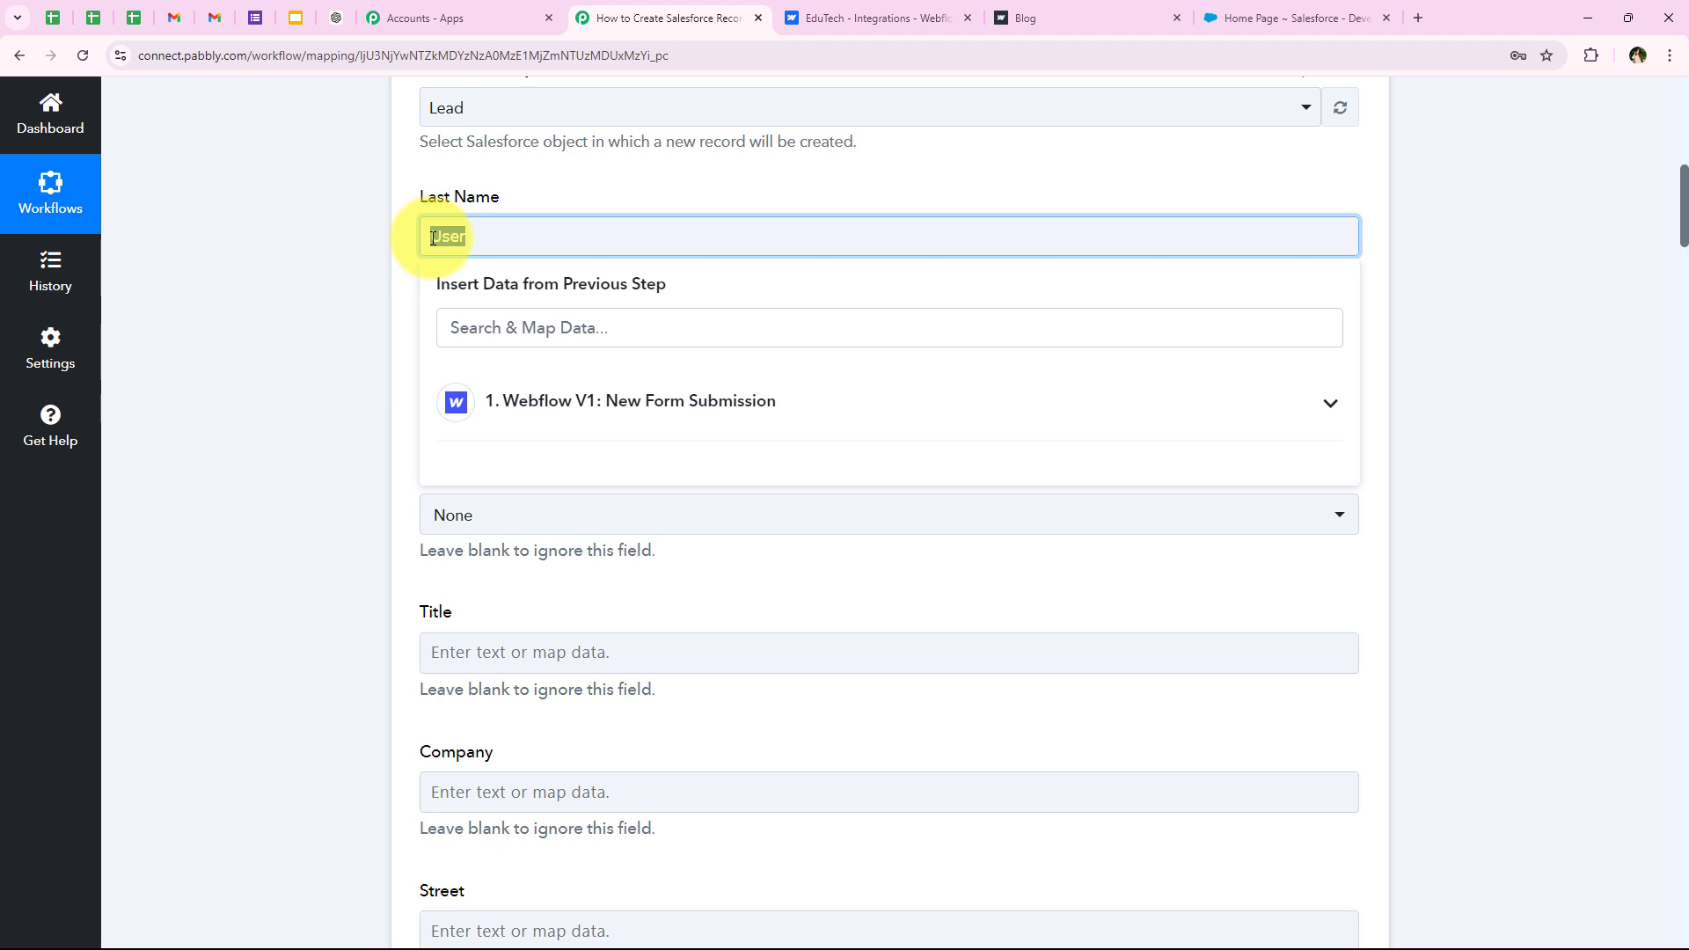
# Map the Last Name field to Data Last Name from the Webflow form submission.
pyautogui.click(565, 409)
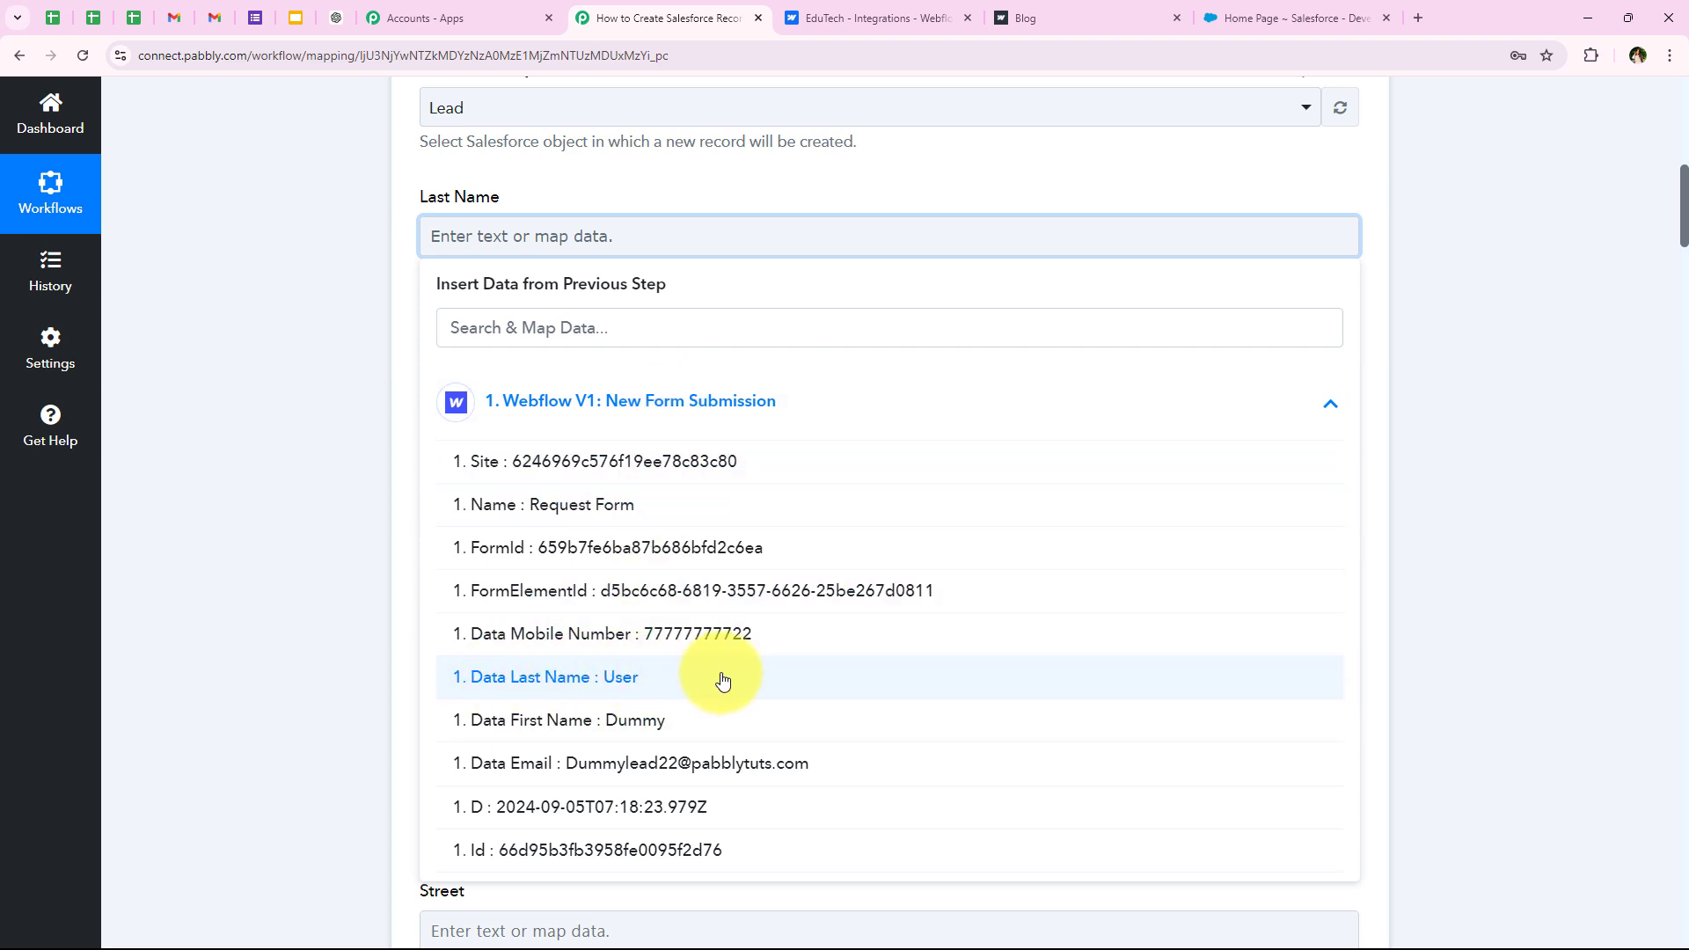
pyautogui.click(961, 670)
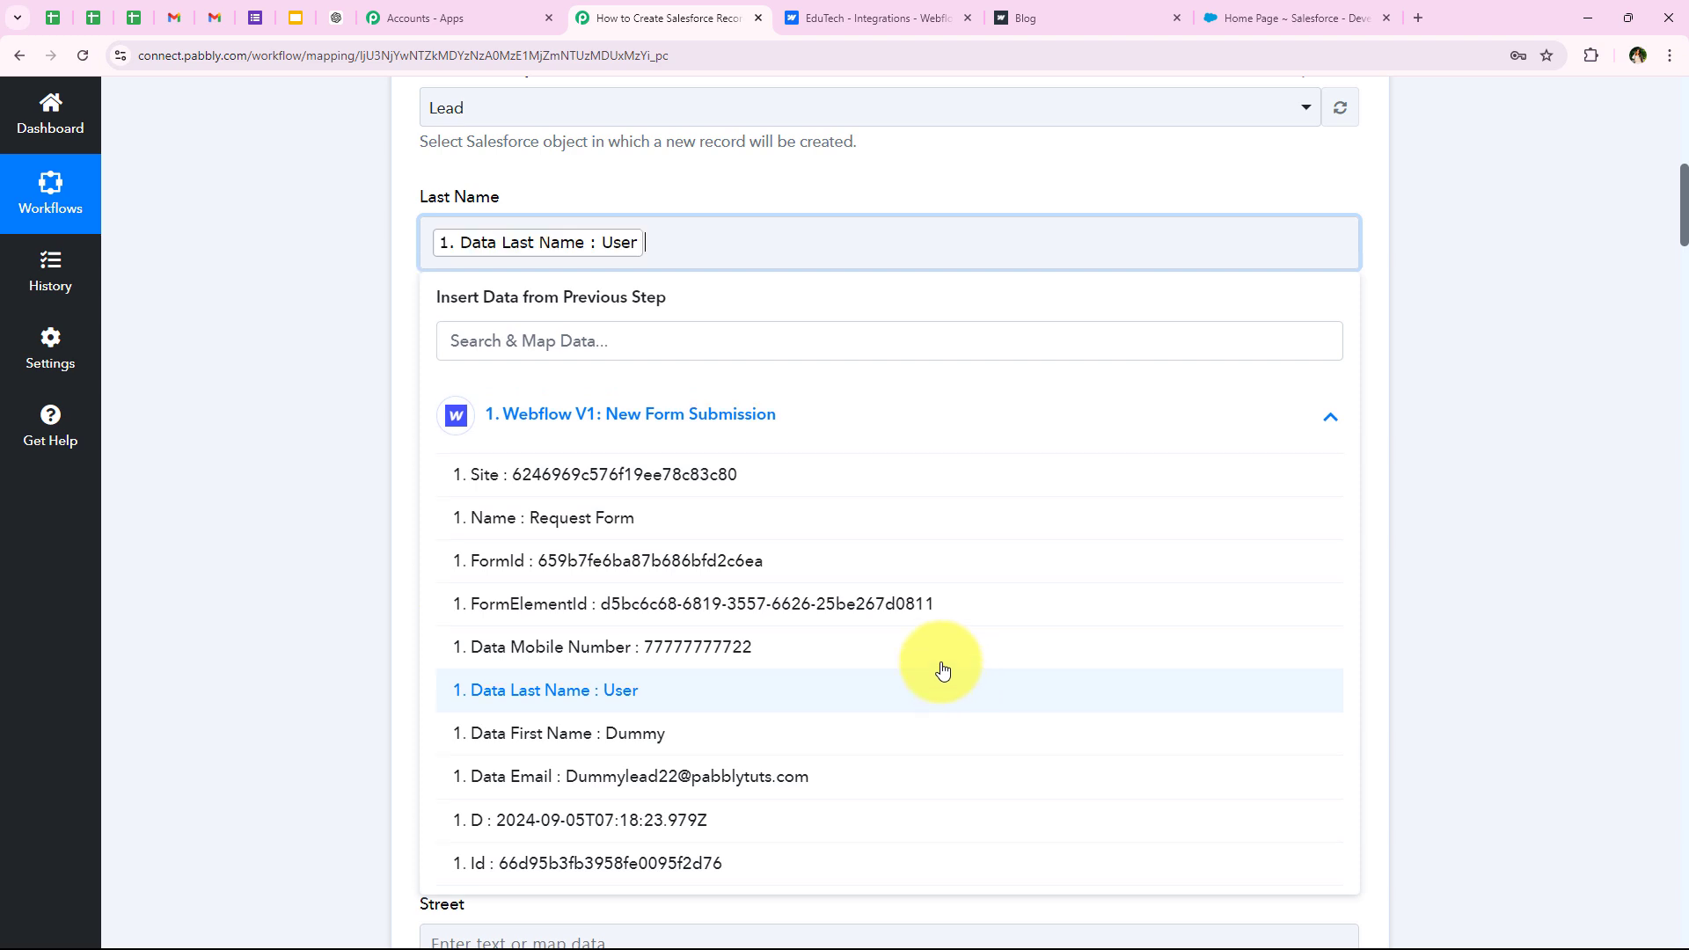
pyautogui.click(293, 264)
pyautogui.click(251, 526)
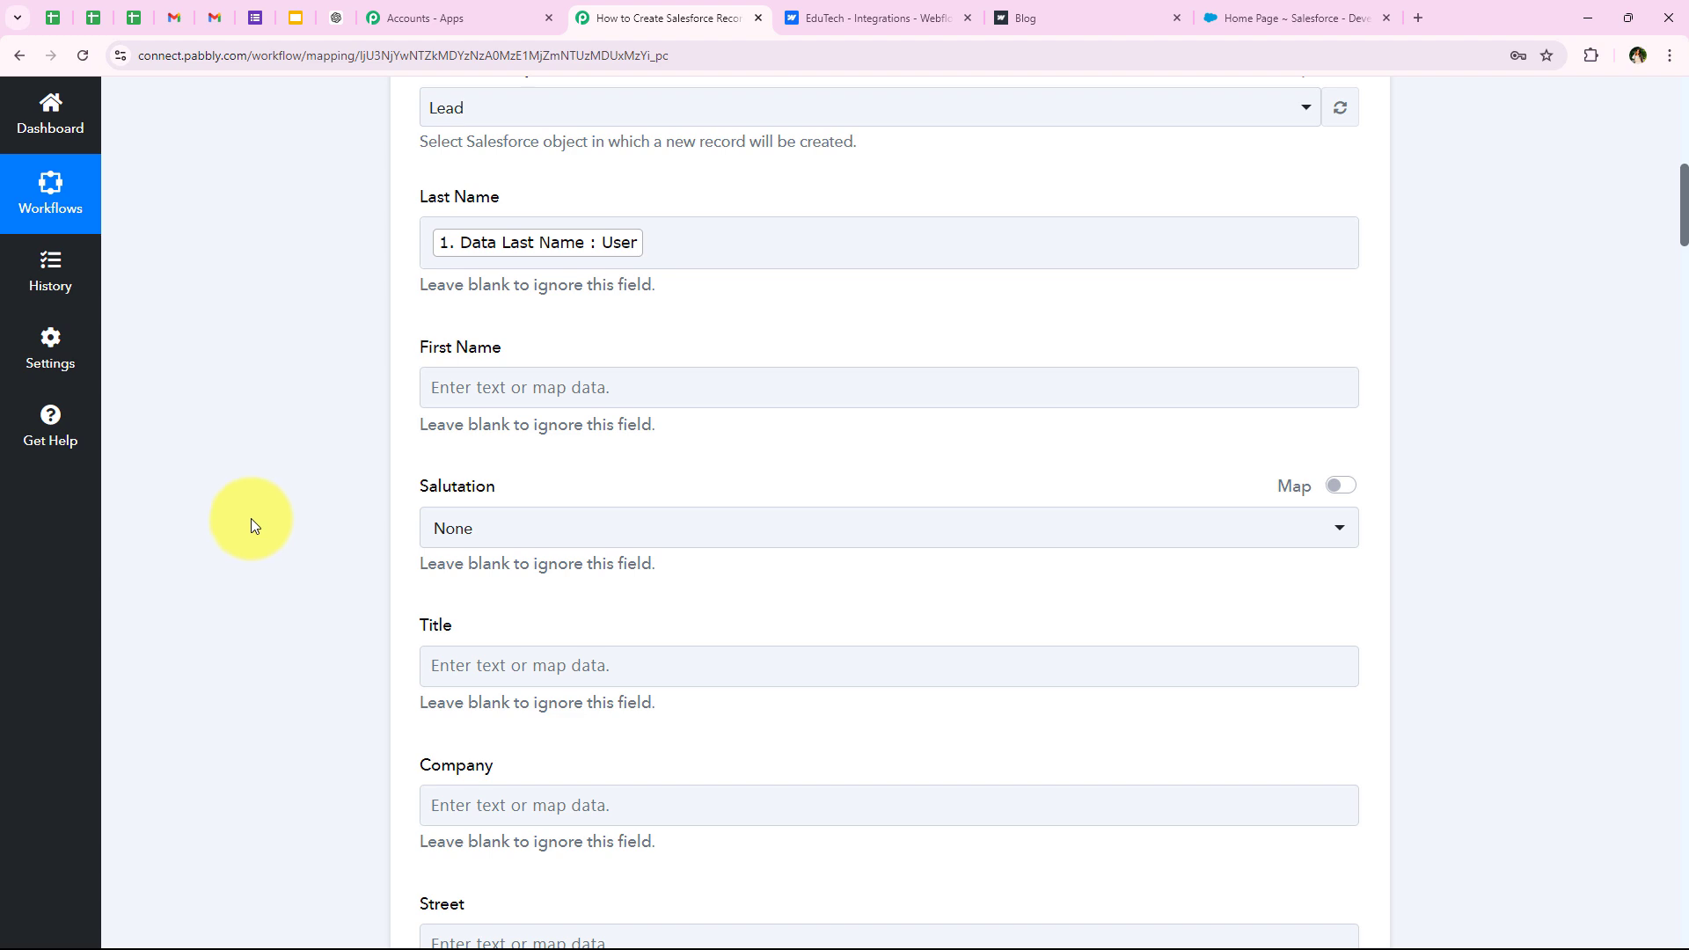
# Map the First Name field to Data First Name from the Webflow form submission.
pyautogui.scroll(-1, 294, 515)
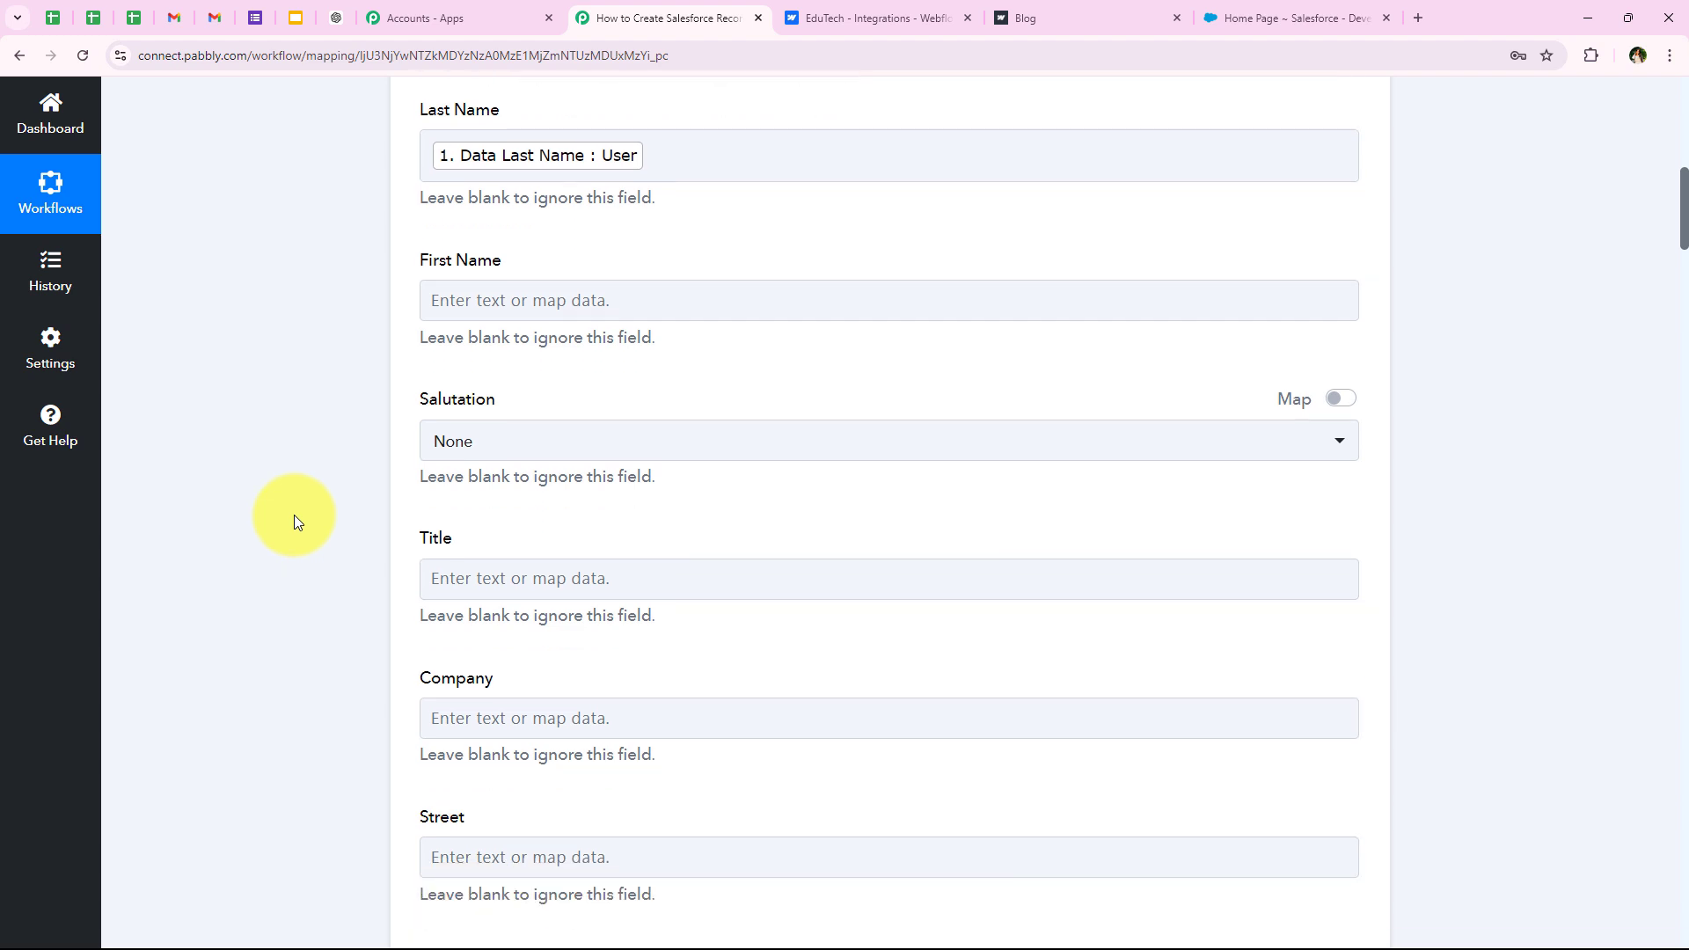
pyautogui.click(484, 298)
pyautogui.write('fir')
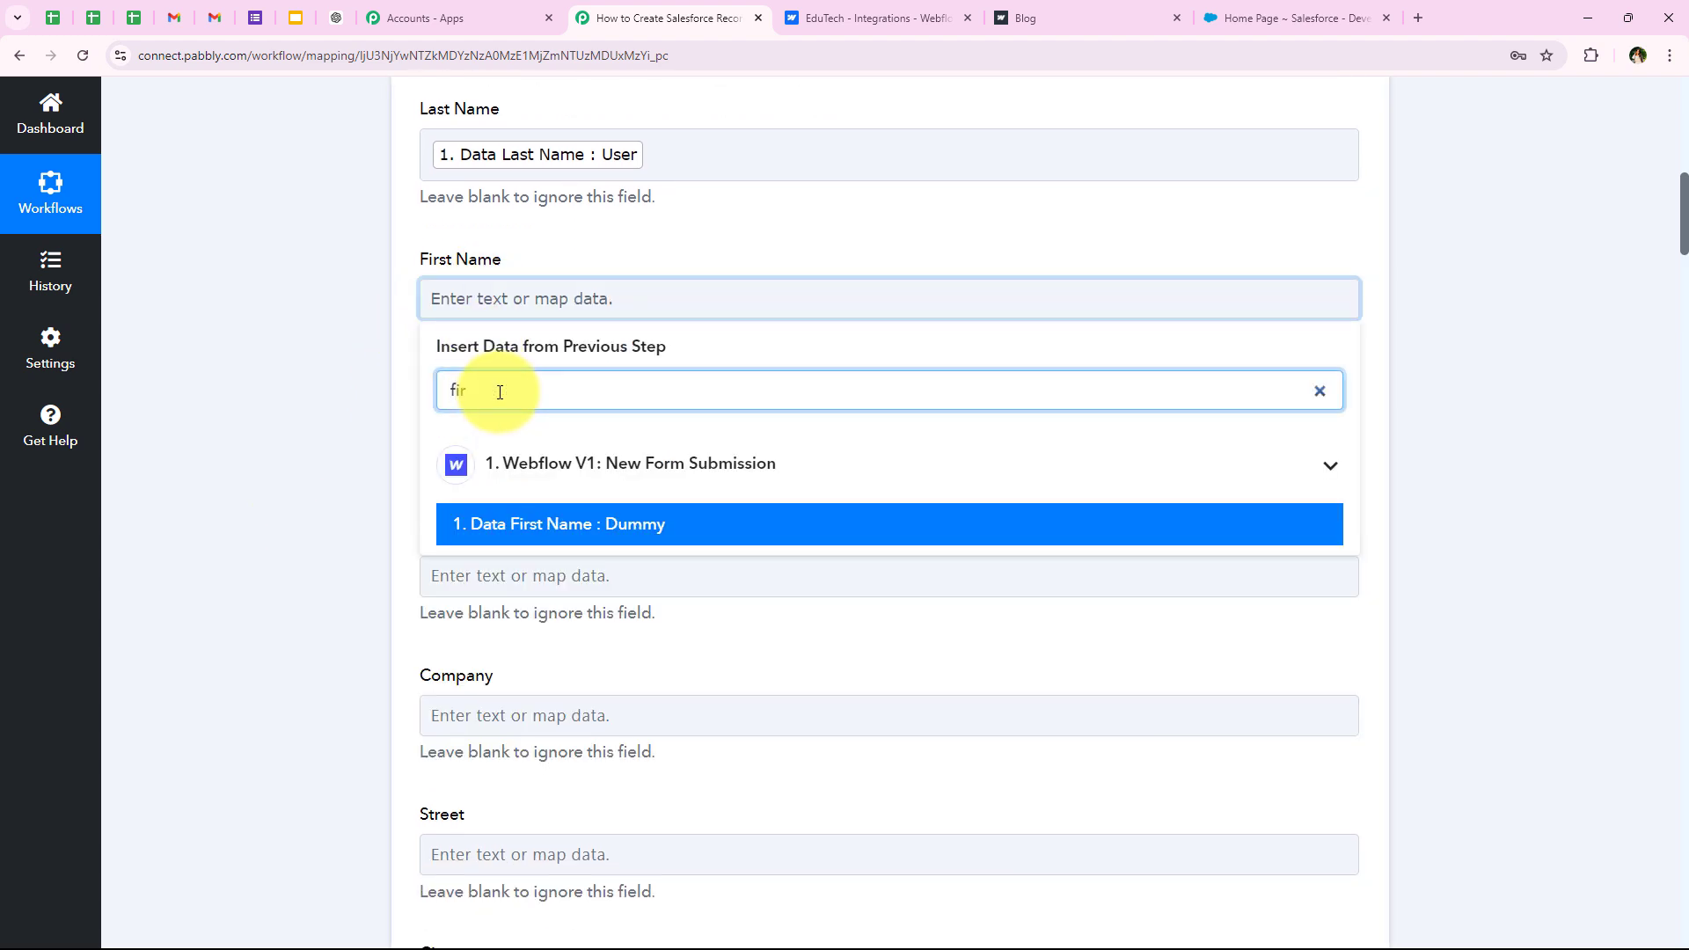
pyautogui.click(546, 532)
pyautogui.scroll(-1, 359, 468)
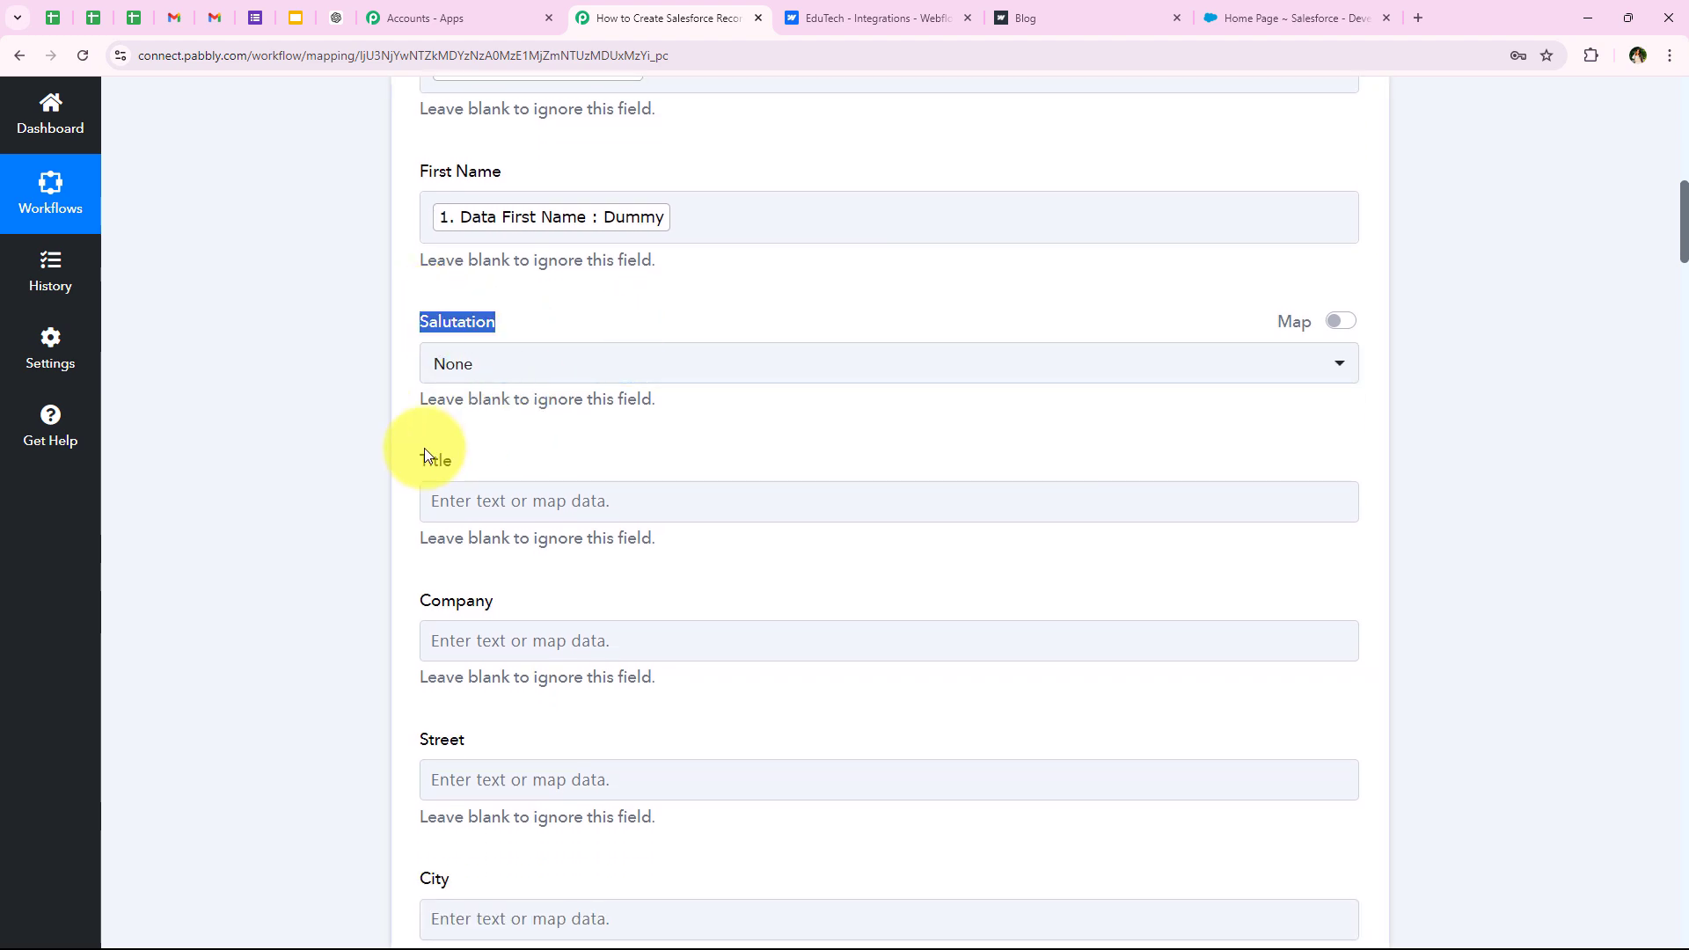
pyautogui.moveTo(424, 455); pyautogui.dragTo(556, 463)
pyautogui.click(555, 463)
pyautogui.click(530, 503)
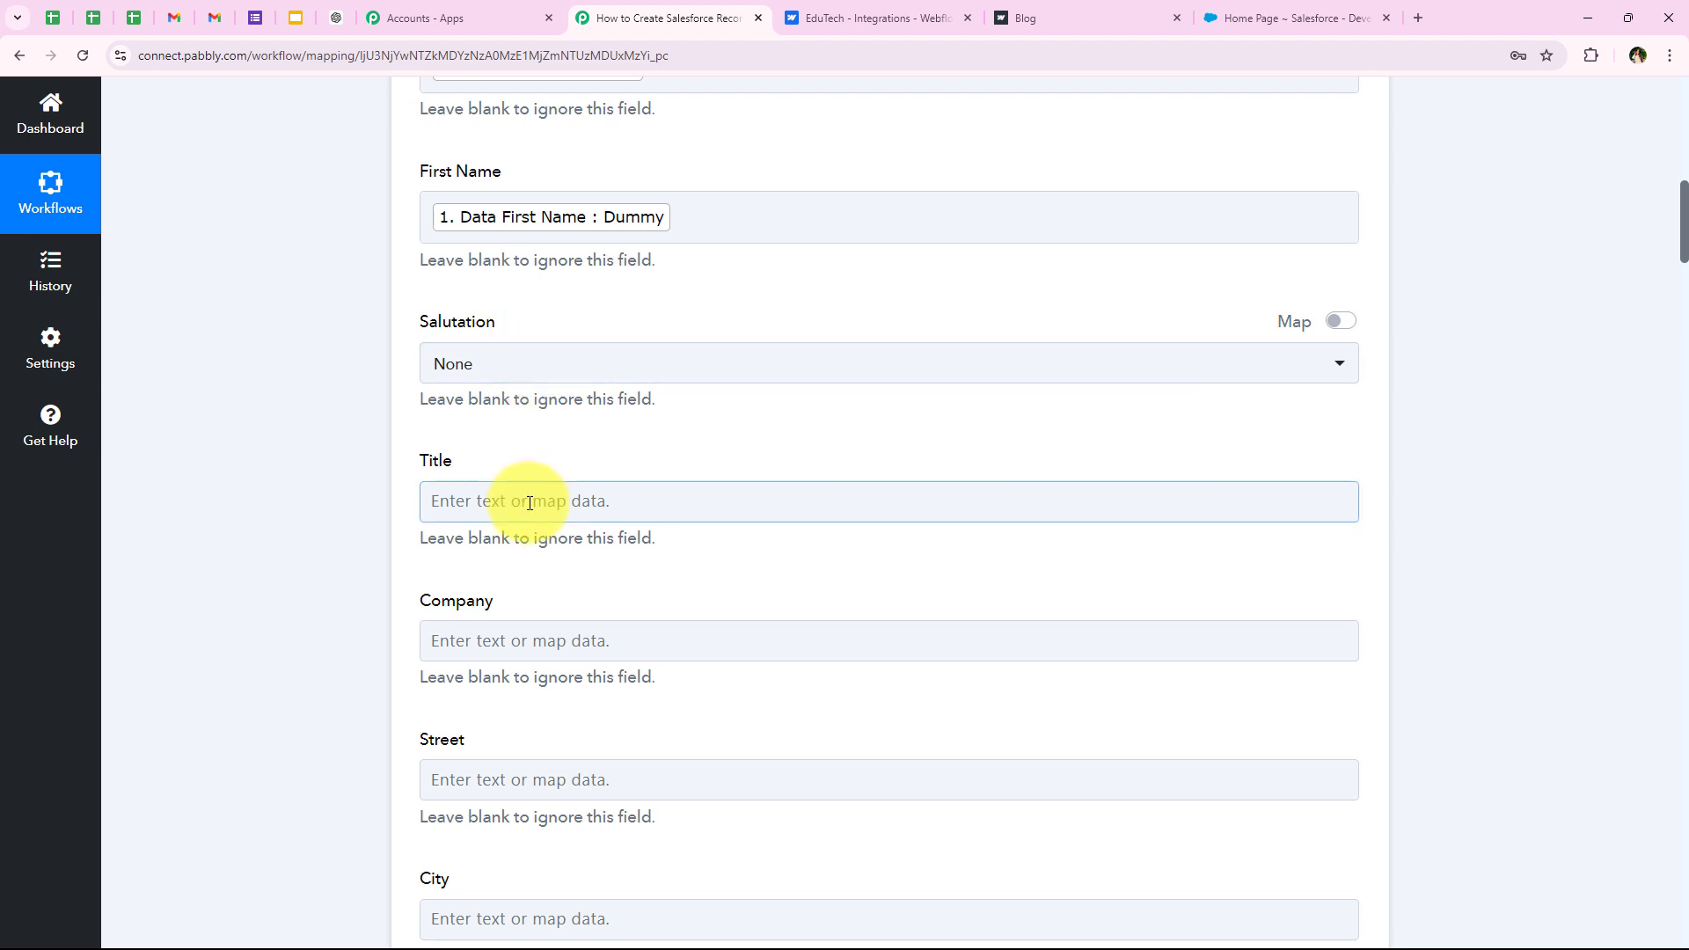
pyautogui.click(272, 543)
# Set the lead's Company field to the fixed text Pabbly.
pyautogui.scroll(-4, 269, 545)
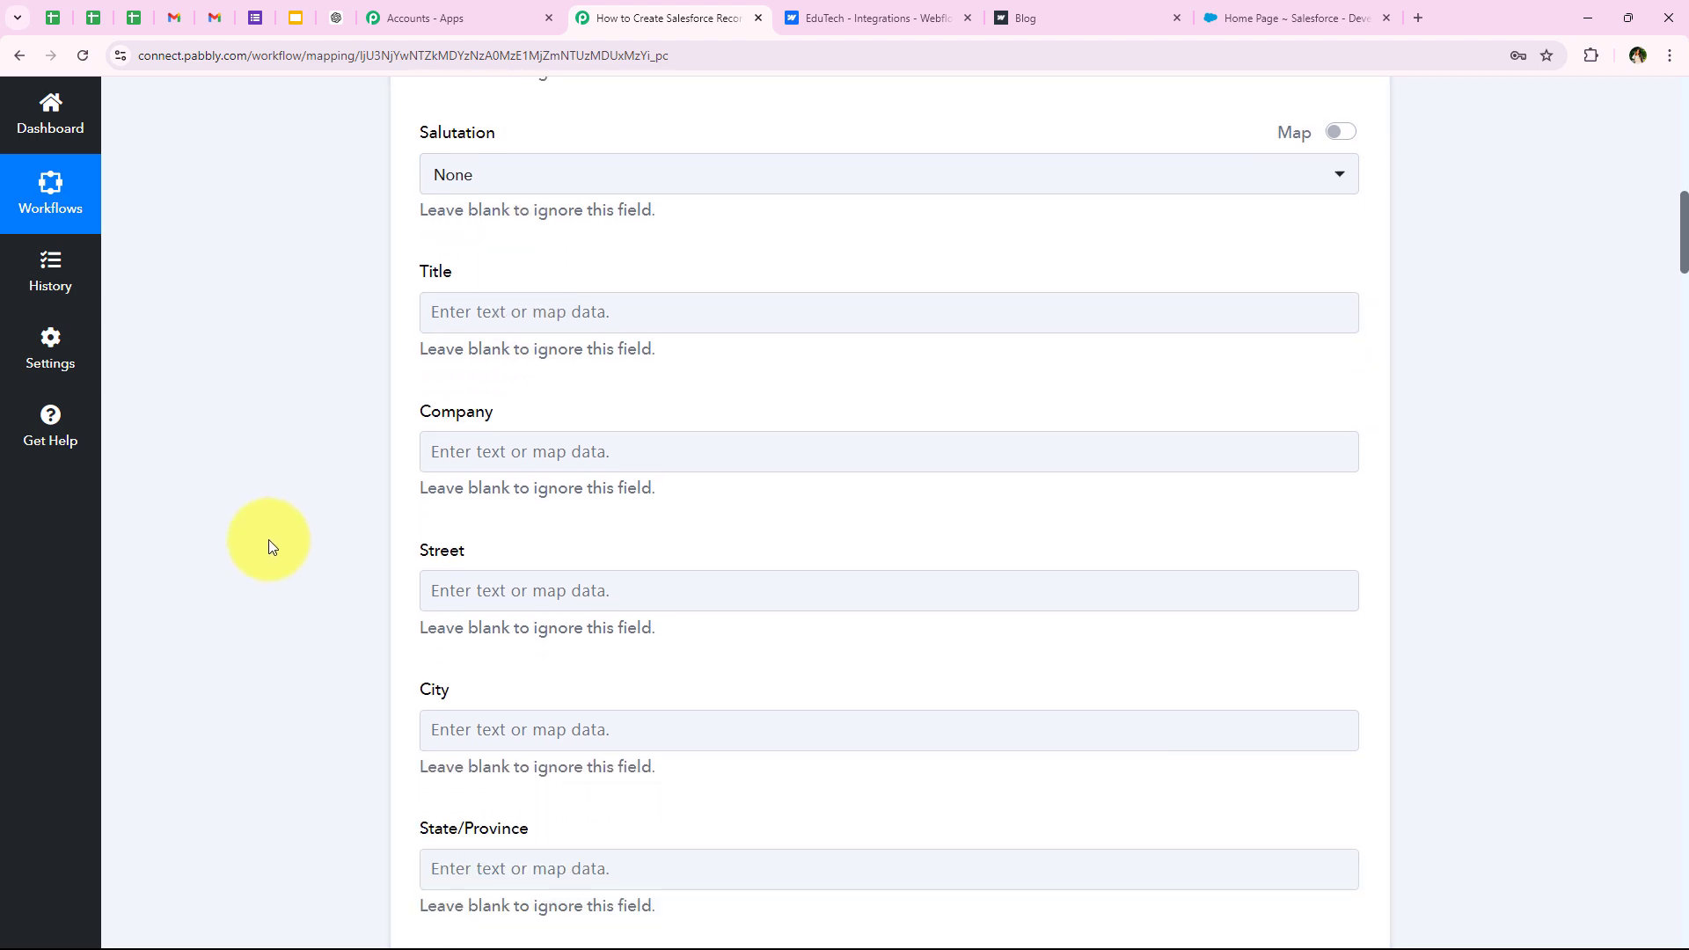
pyautogui.moveTo(409, 264); pyautogui.dragTo(528, 287)
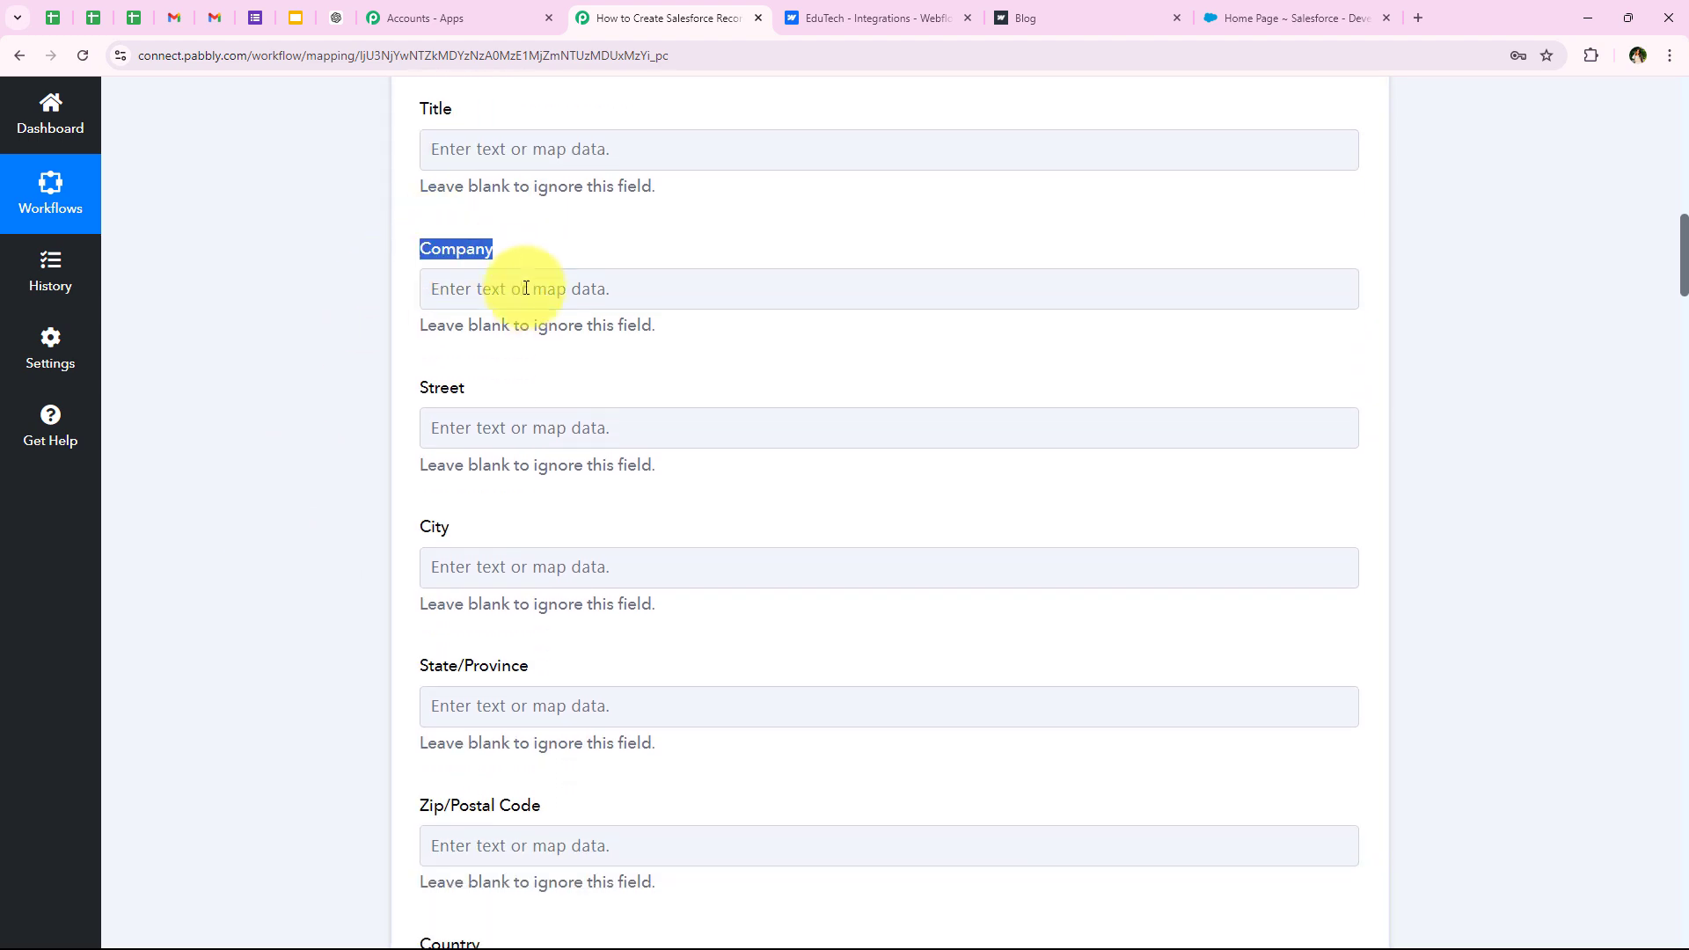
pyautogui.click(523, 288)
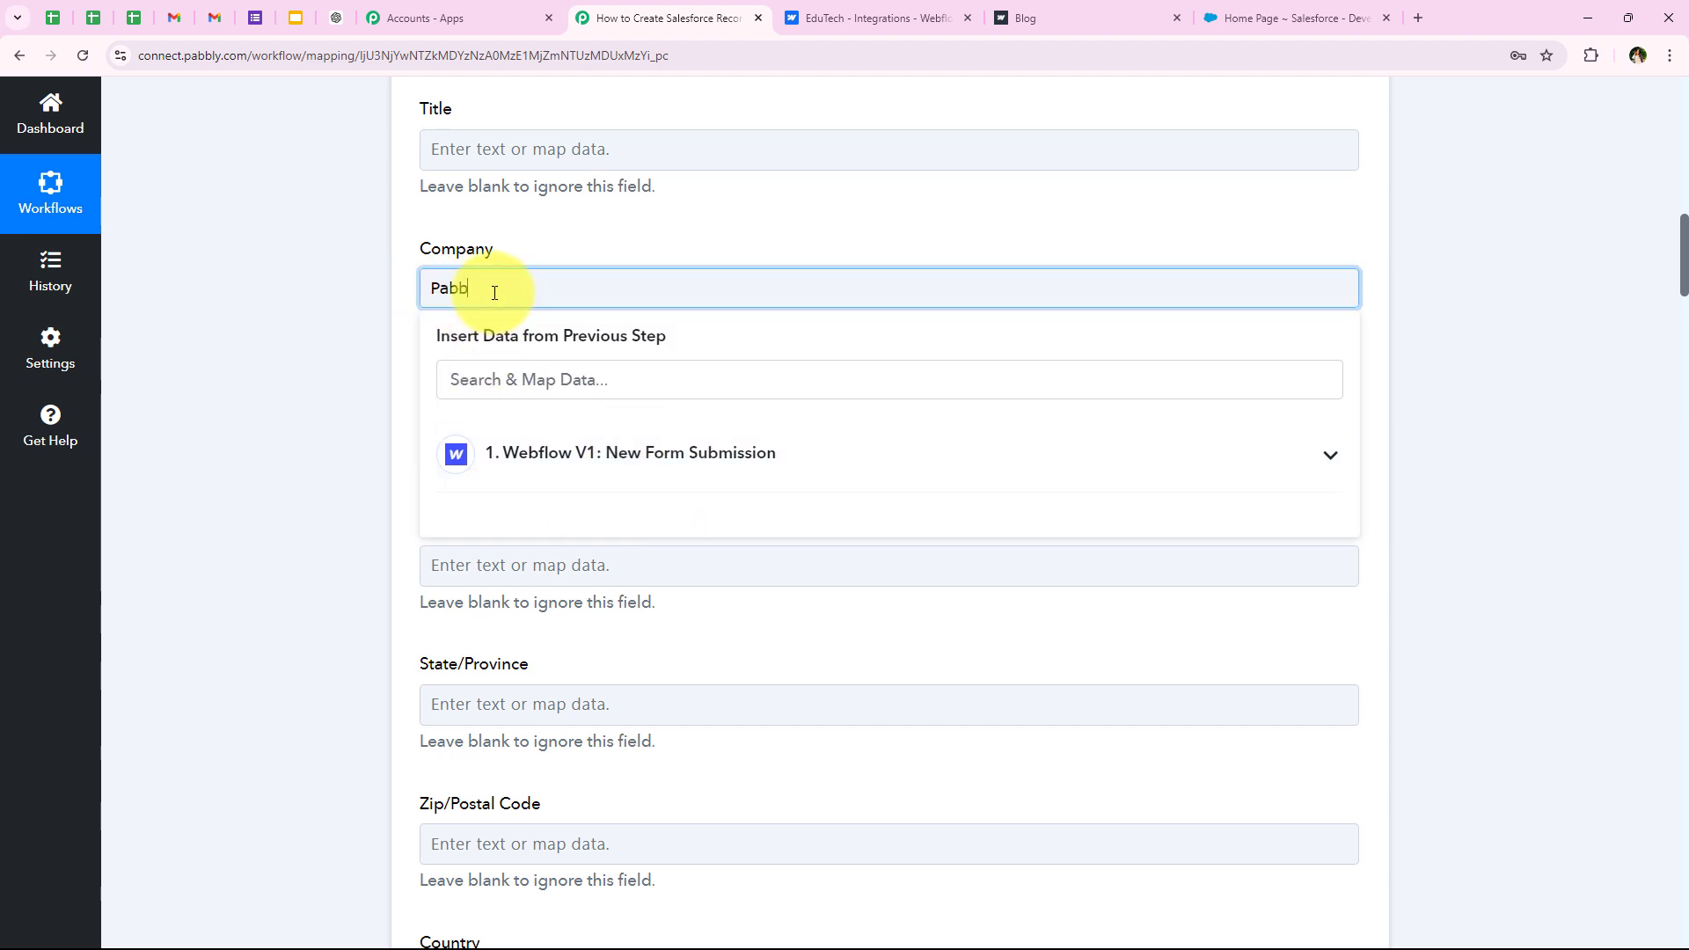
pyautogui.click(295, 334)
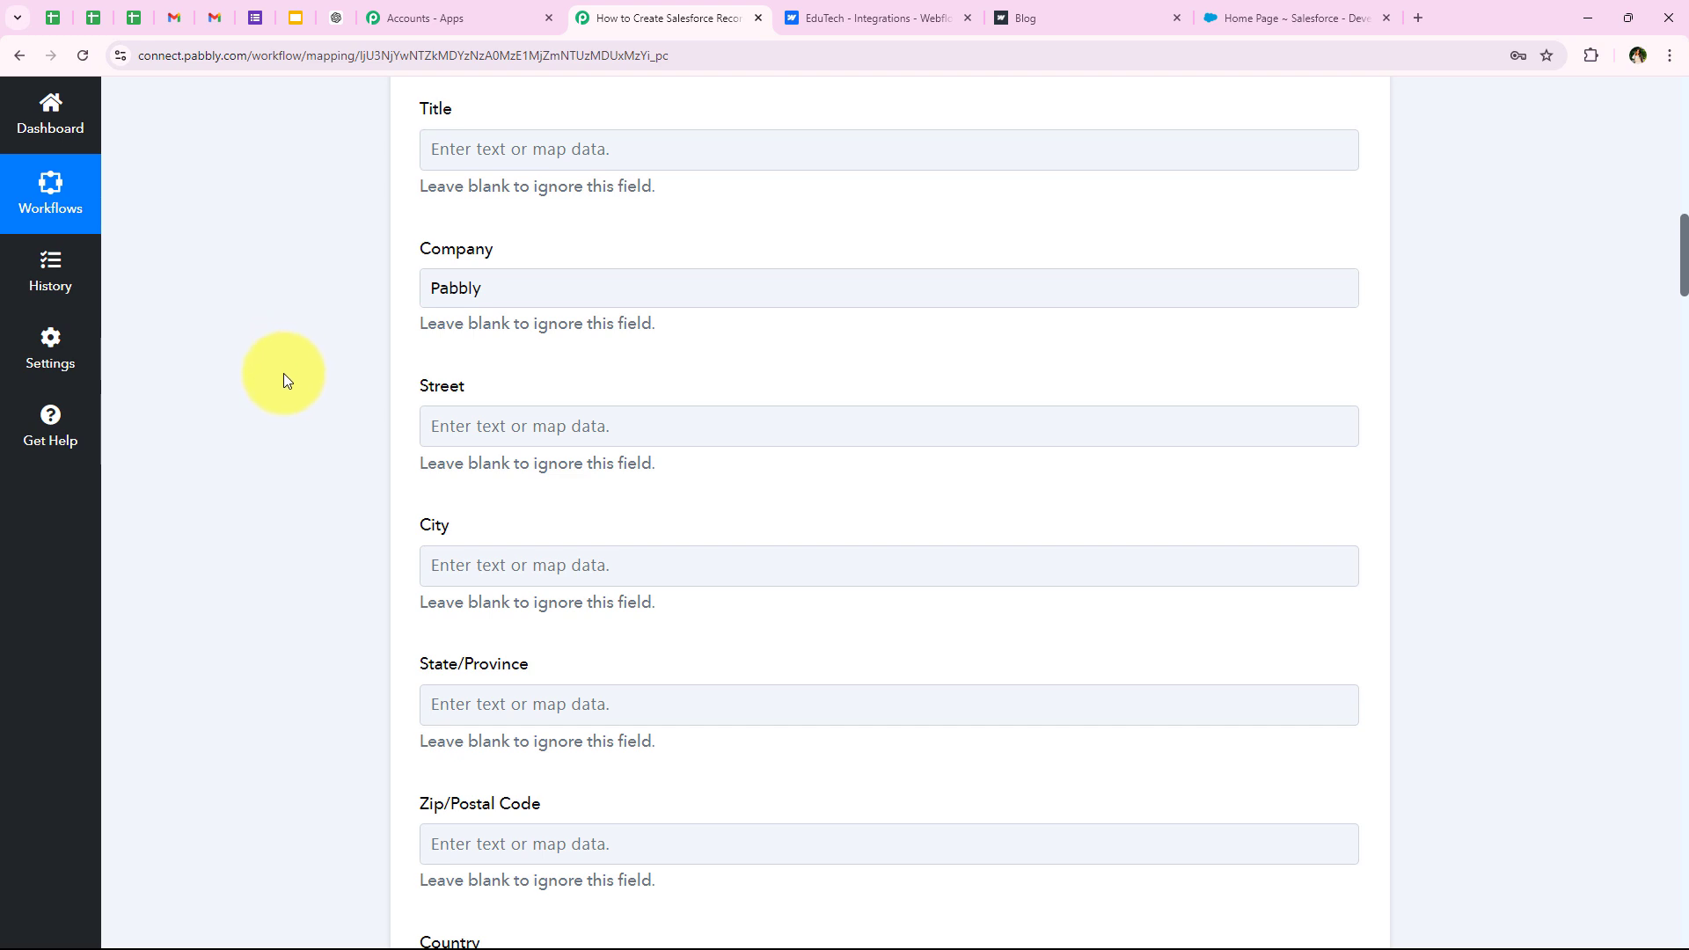
# Map the Phone field to Data Mobile Number from the Webflow form submission, leaving the address fields blank.
pyautogui.scroll(-2, 283, 373)
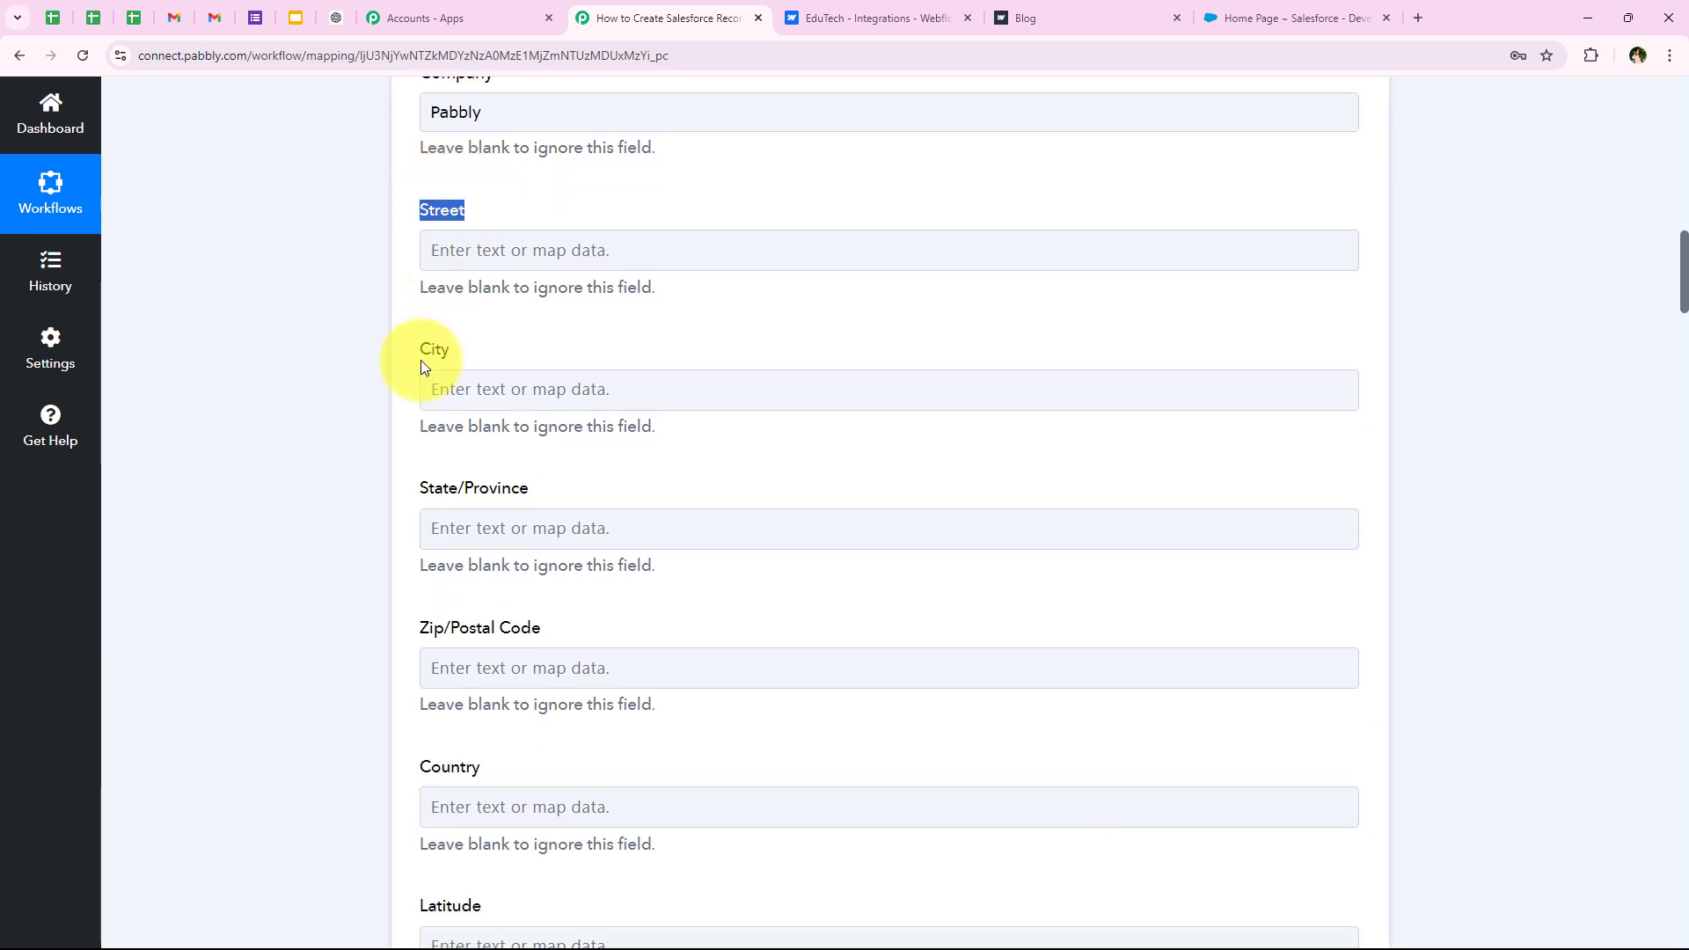
pyautogui.scroll(-6, 632, 397)
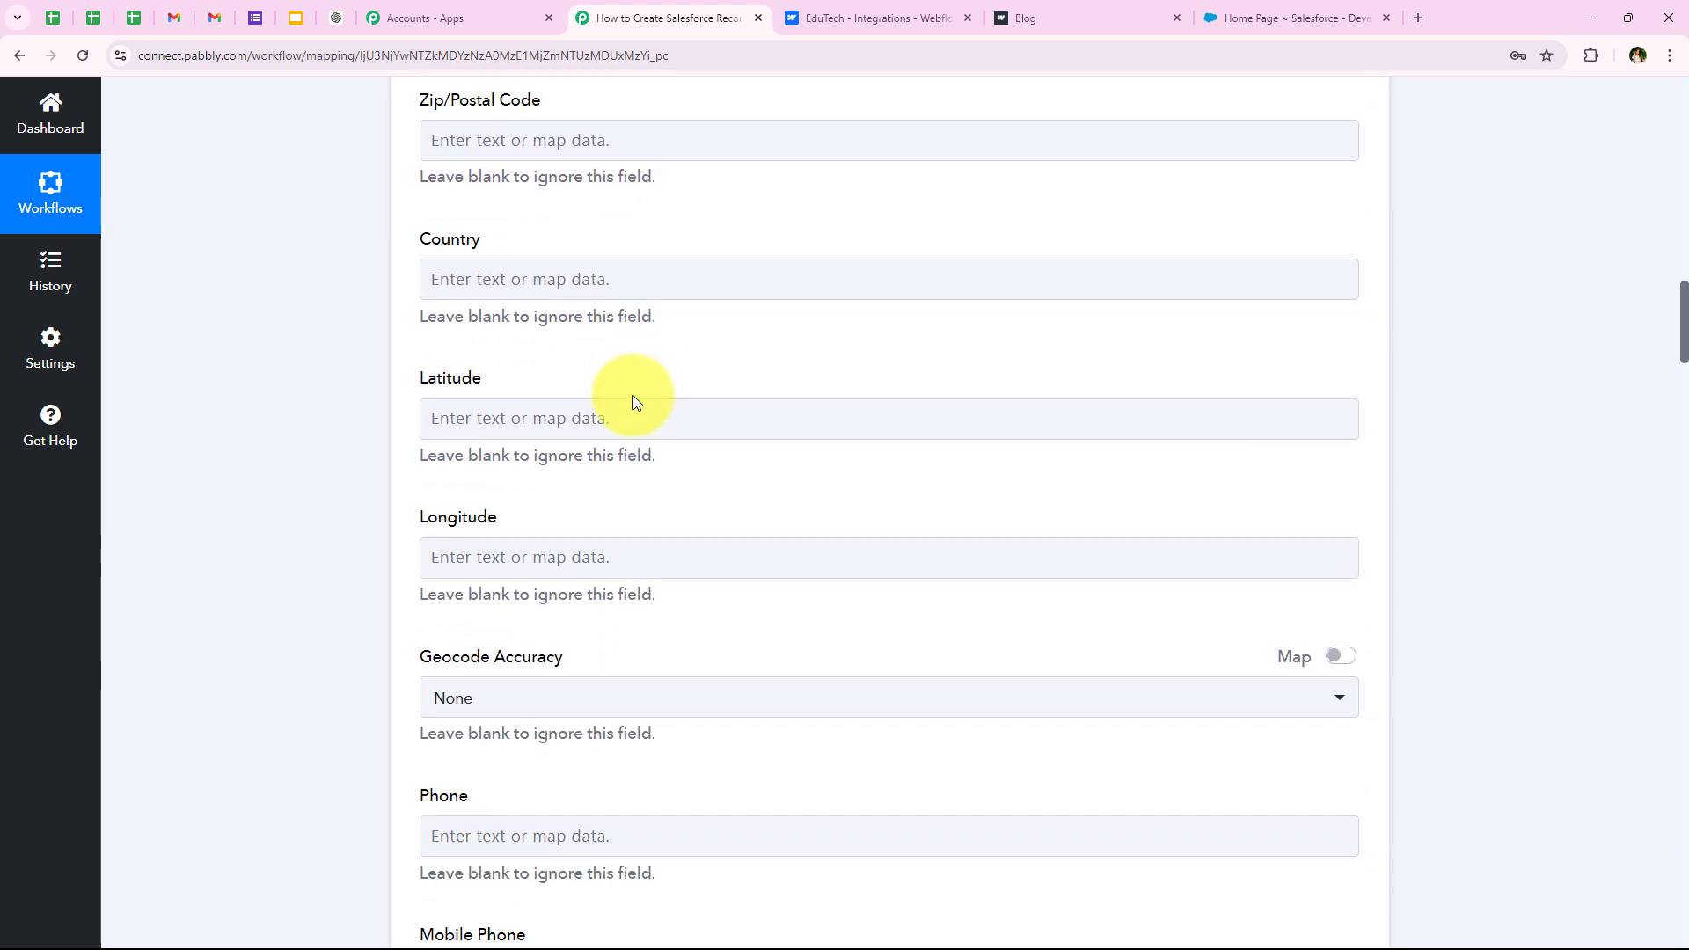
pyautogui.scroll(-1, 633, 400)
pyautogui.scroll(1, 632, 400)
pyautogui.scroll(-5, 631, 396)
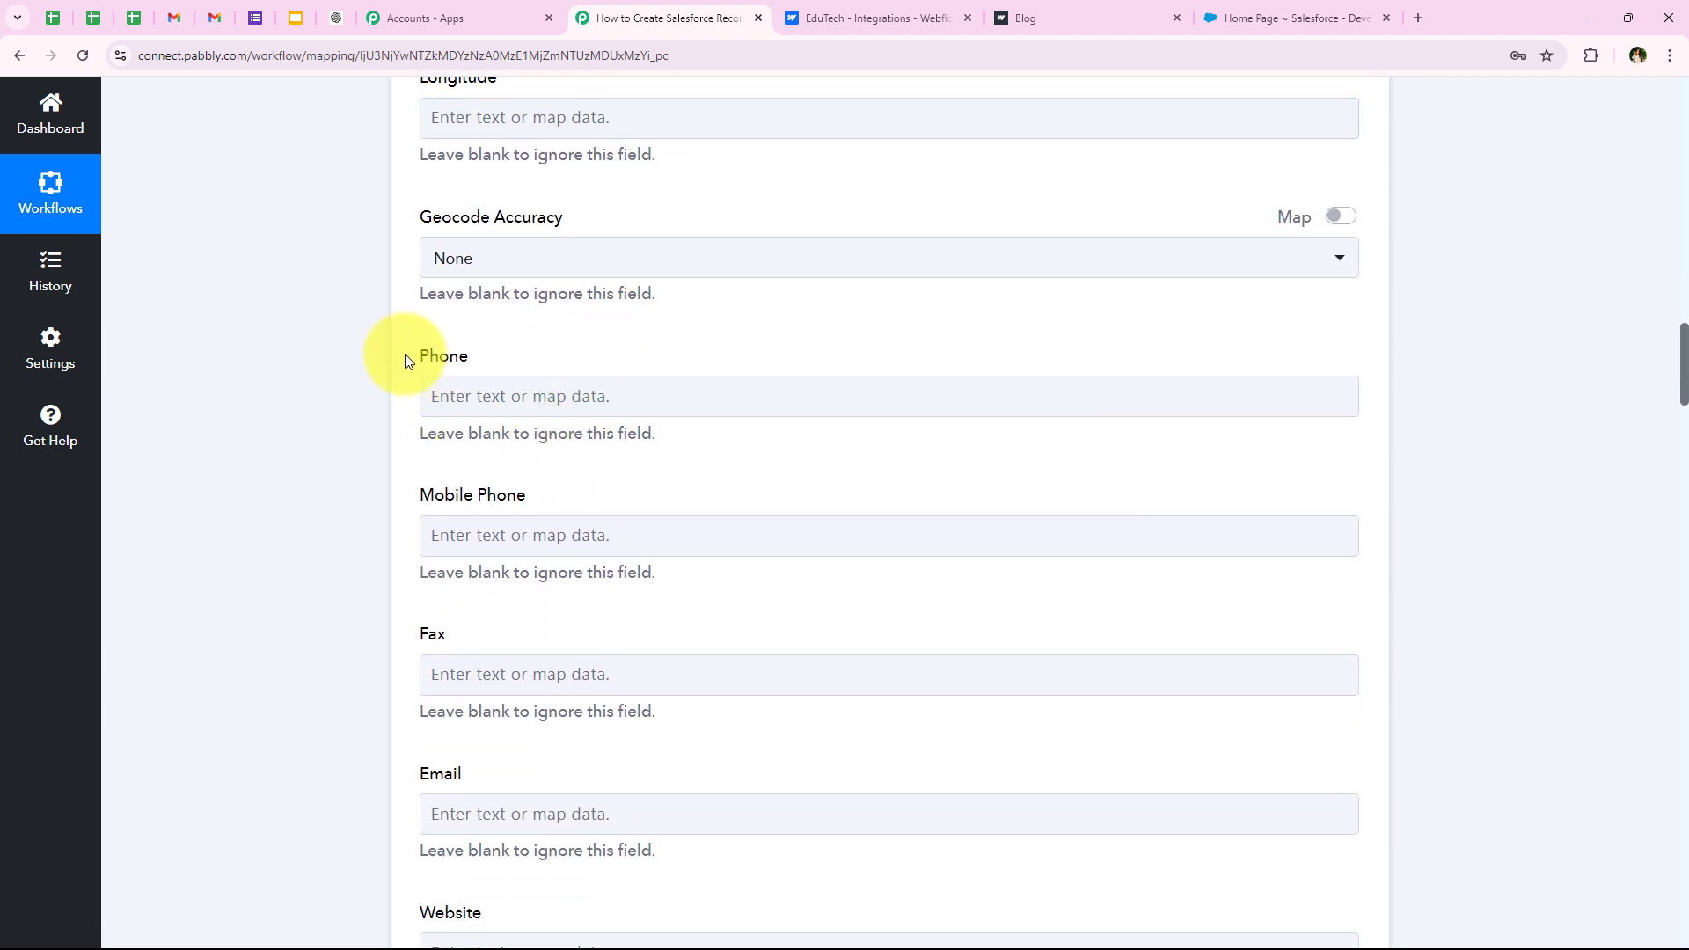
pyautogui.moveTo(405, 361); pyautogui.dragTo(481, 396)
pyautogui.click(481, 396)
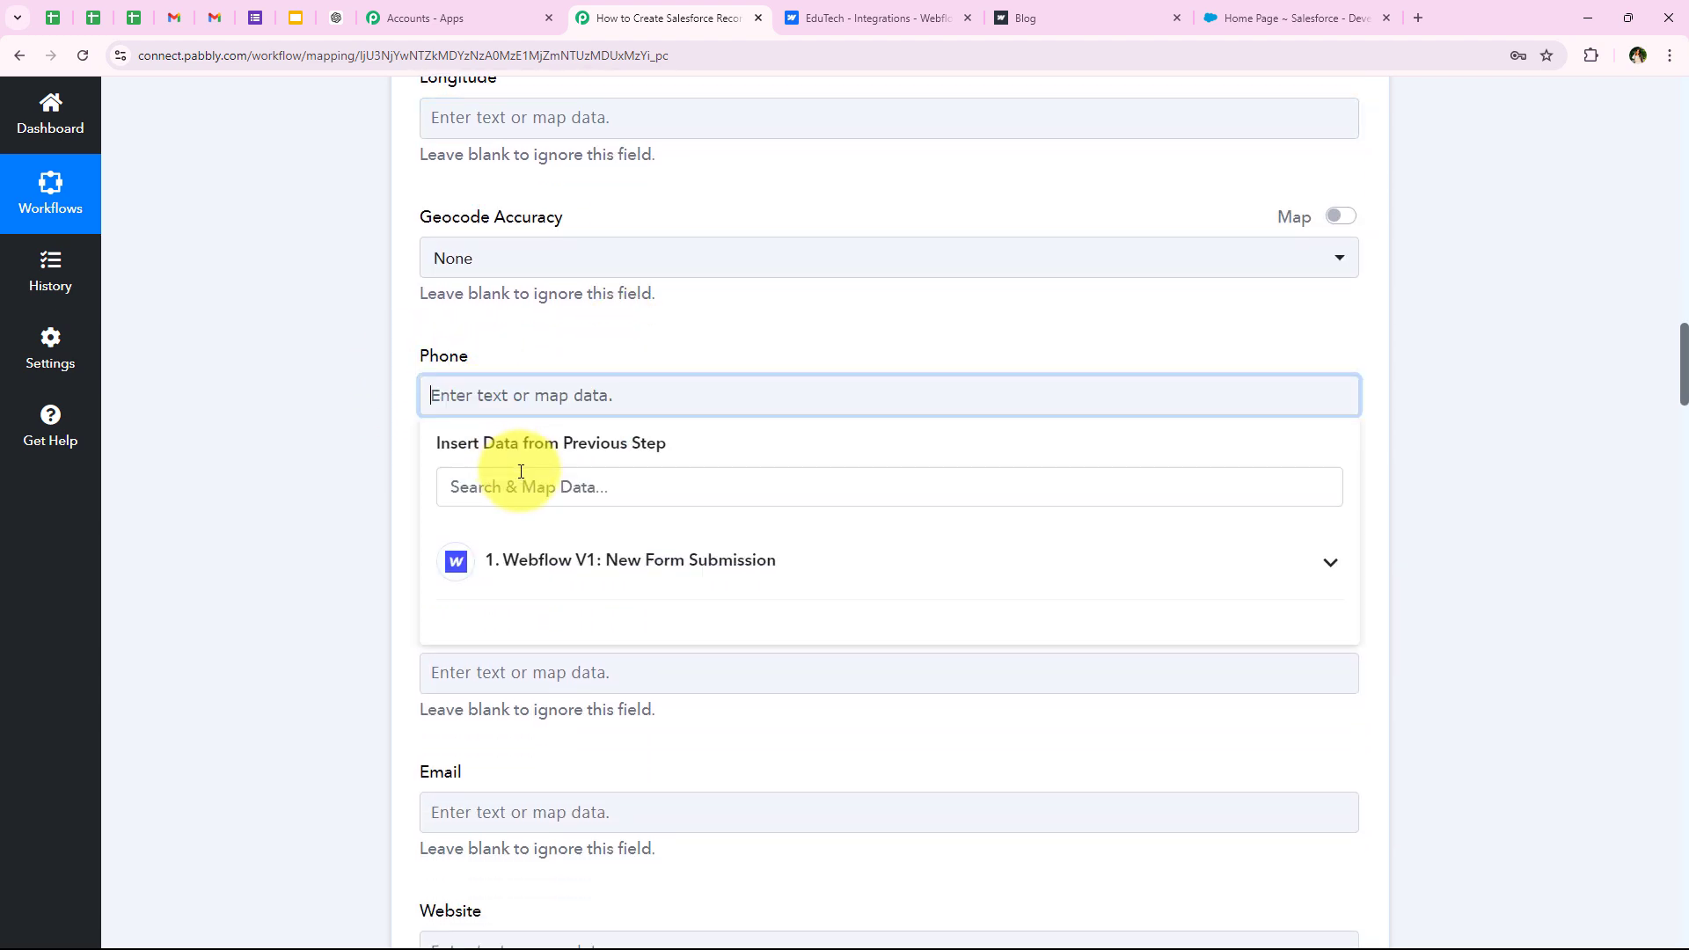
pyautogui.write('77')
pyautogui.click(584, 621)
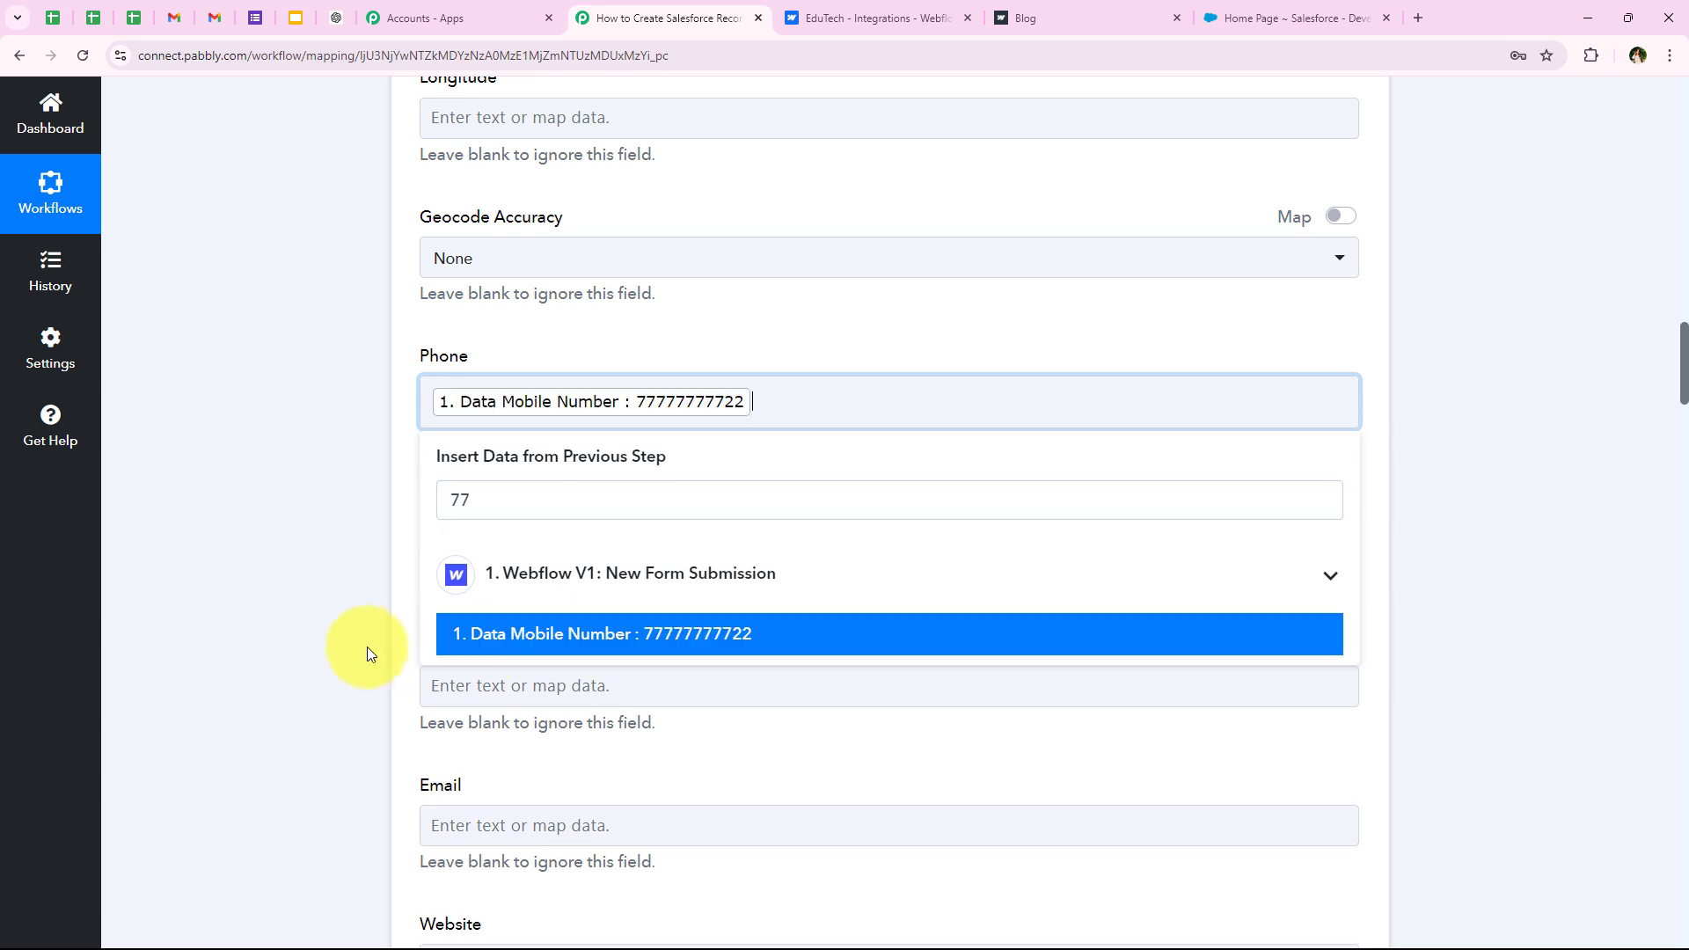
pyautogui.click(362, 640)
# Map the lead's Email field to Data Email from the Webflow form submission.
pyautogui.scroll(-1, 359, 623)
pyautogui.scroll(-3, 359, 621)
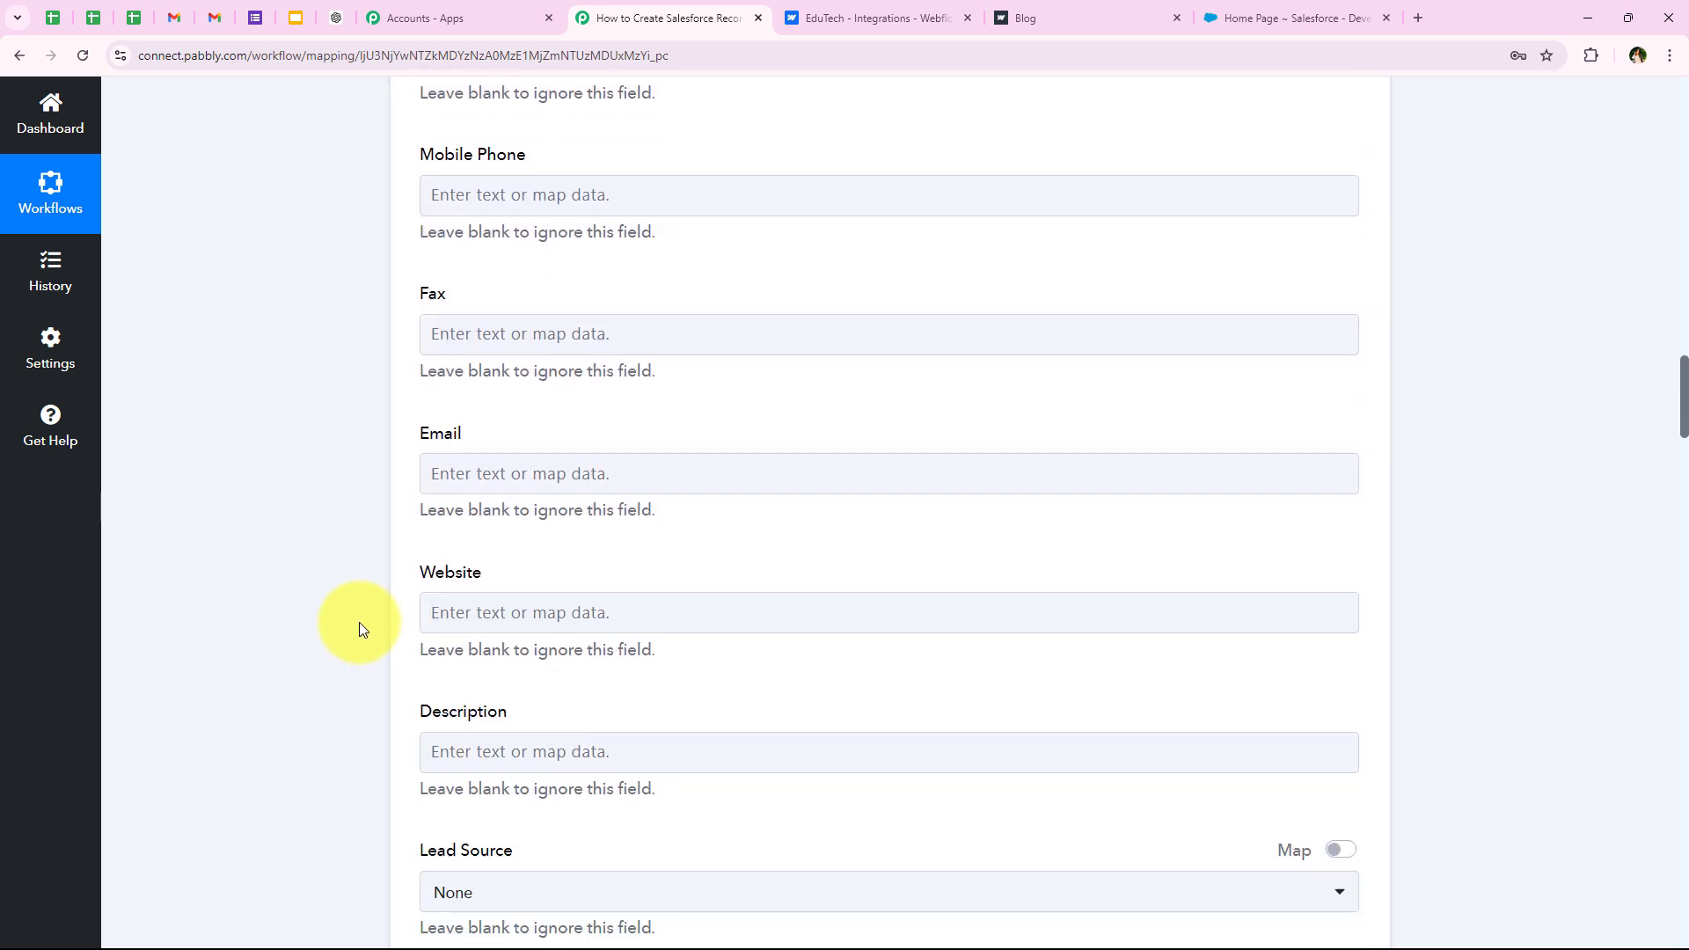
pyautogui.click(457, 484)
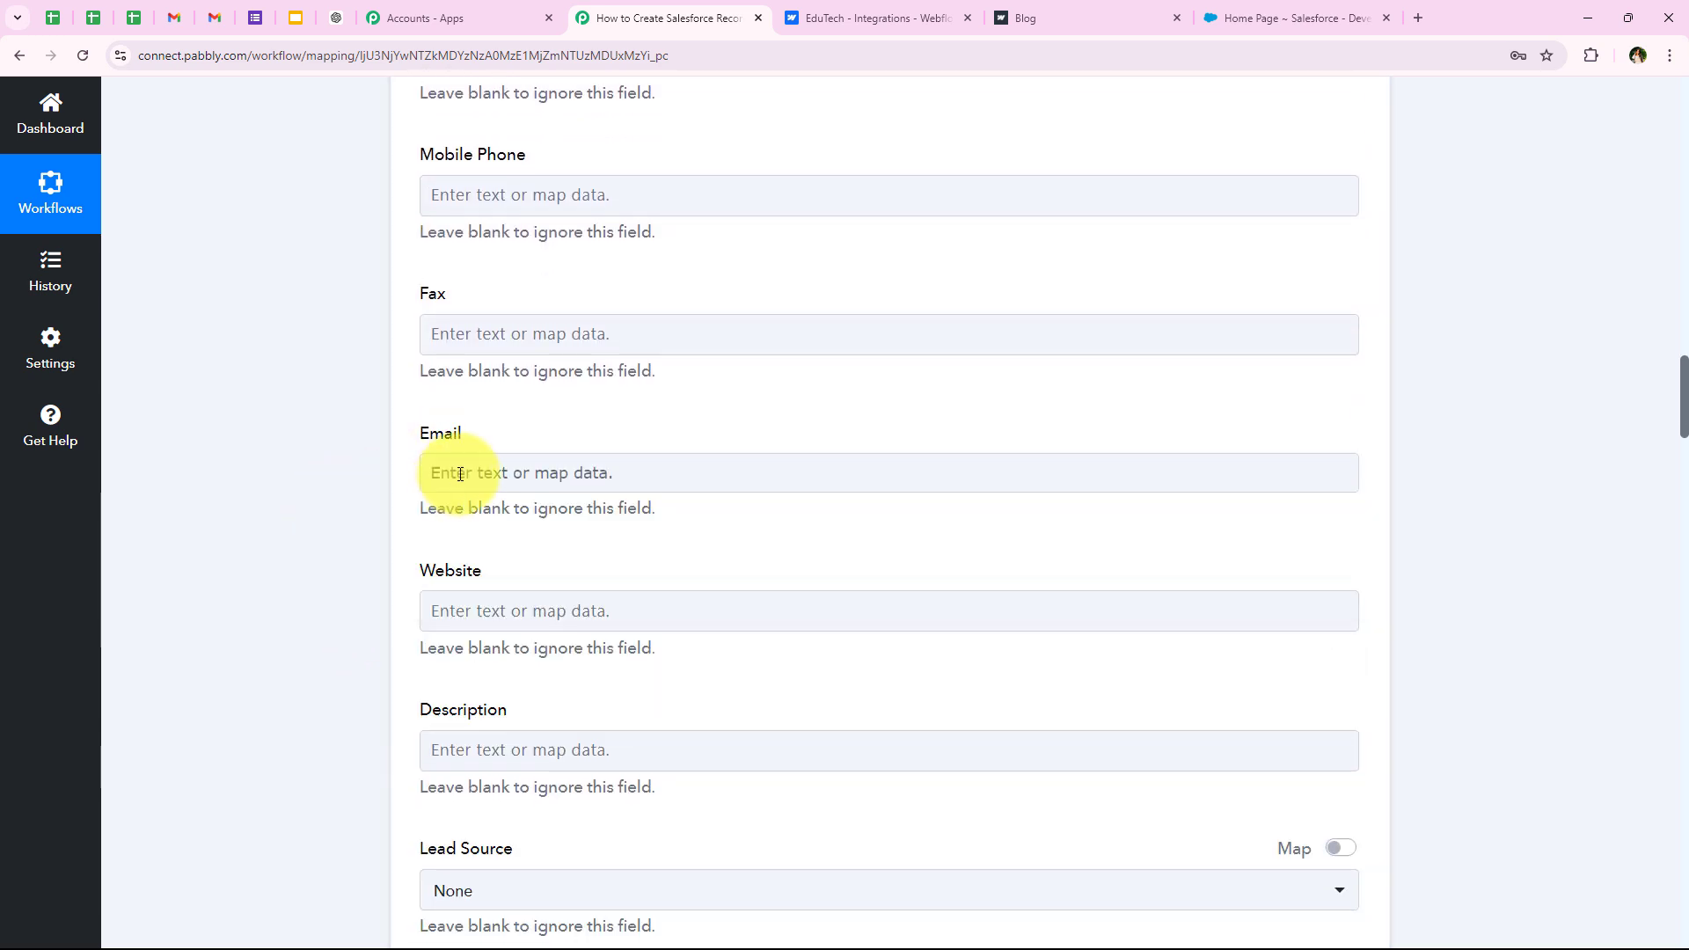
pyautogui.click(446, 472)
pyautogui.click(493, 563)
pyautogui.write('em')
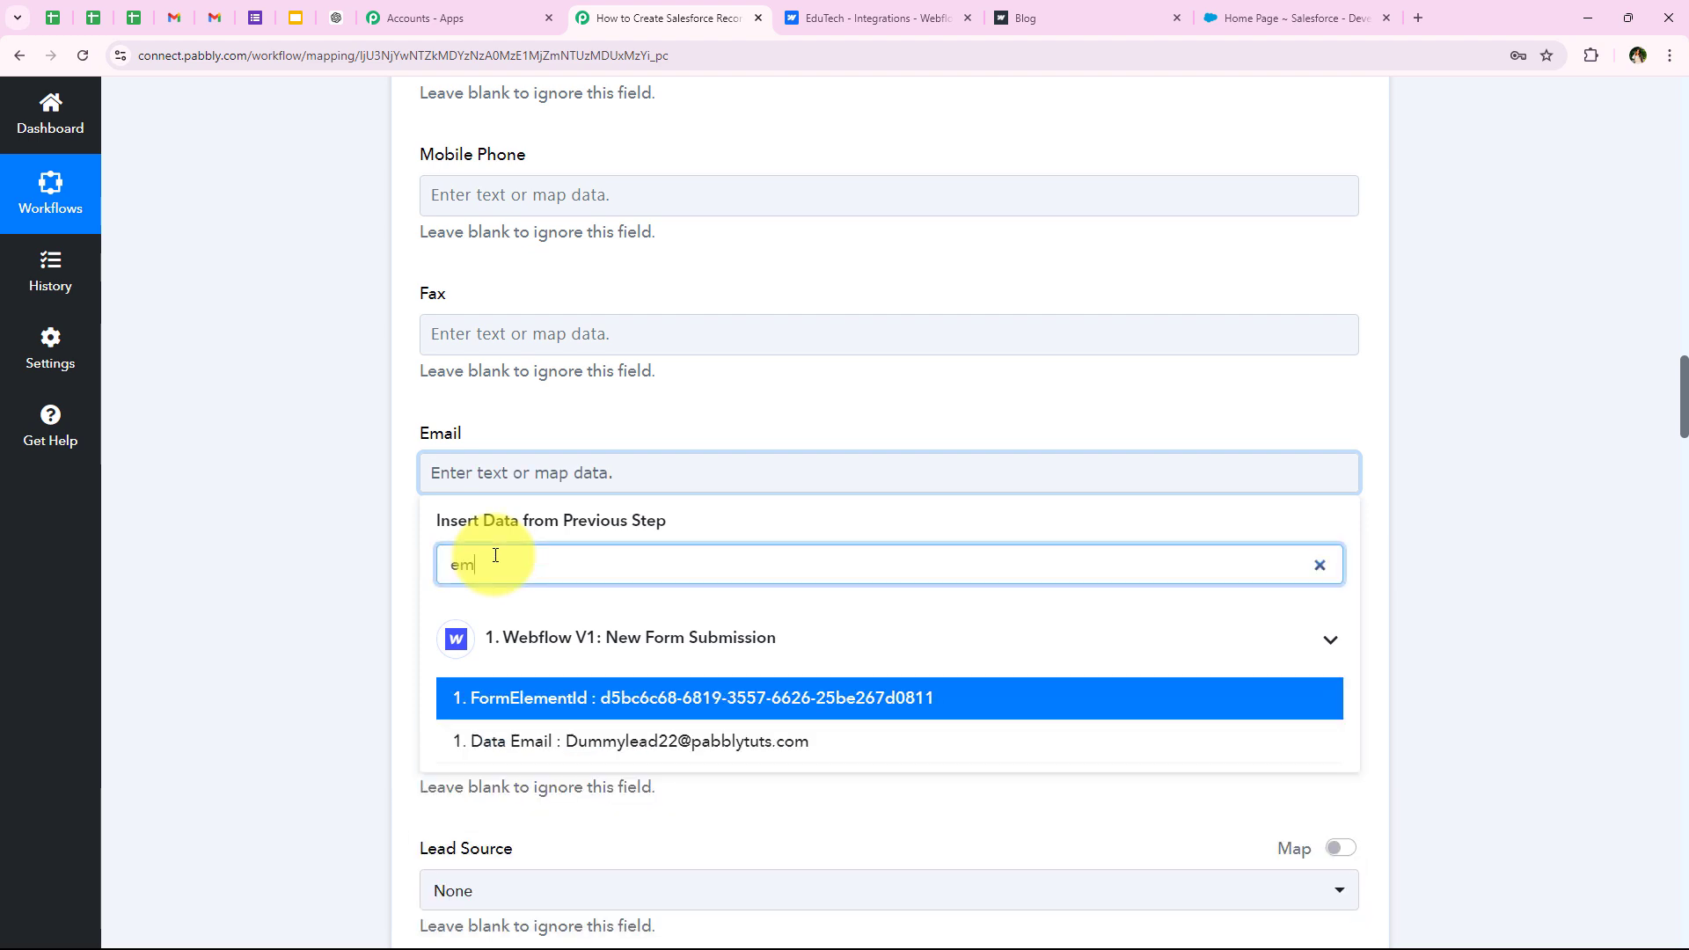
pyautogui.click(695, 741)
pyautogui.click(286, 508)
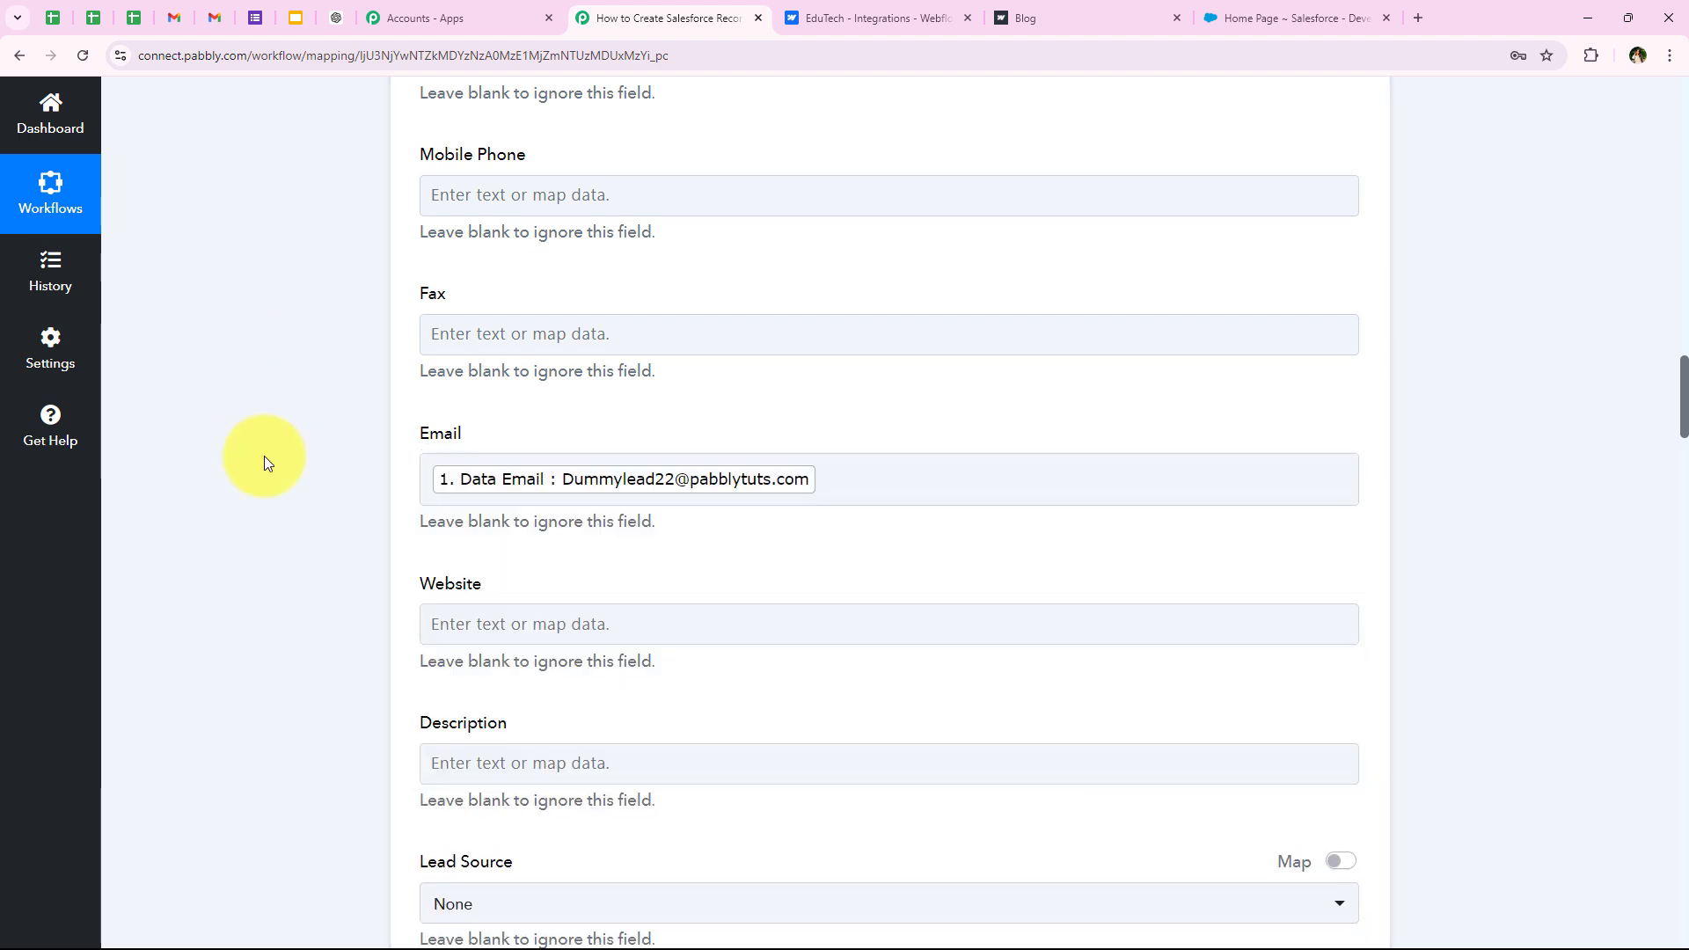
# Set the Lead Source of the new record to Web.
pyautogui.scroll(-1, 306, 531)
pyautogui.scroll(1, 307, 532)
pyautogui.scroll(-5, 306, 533)
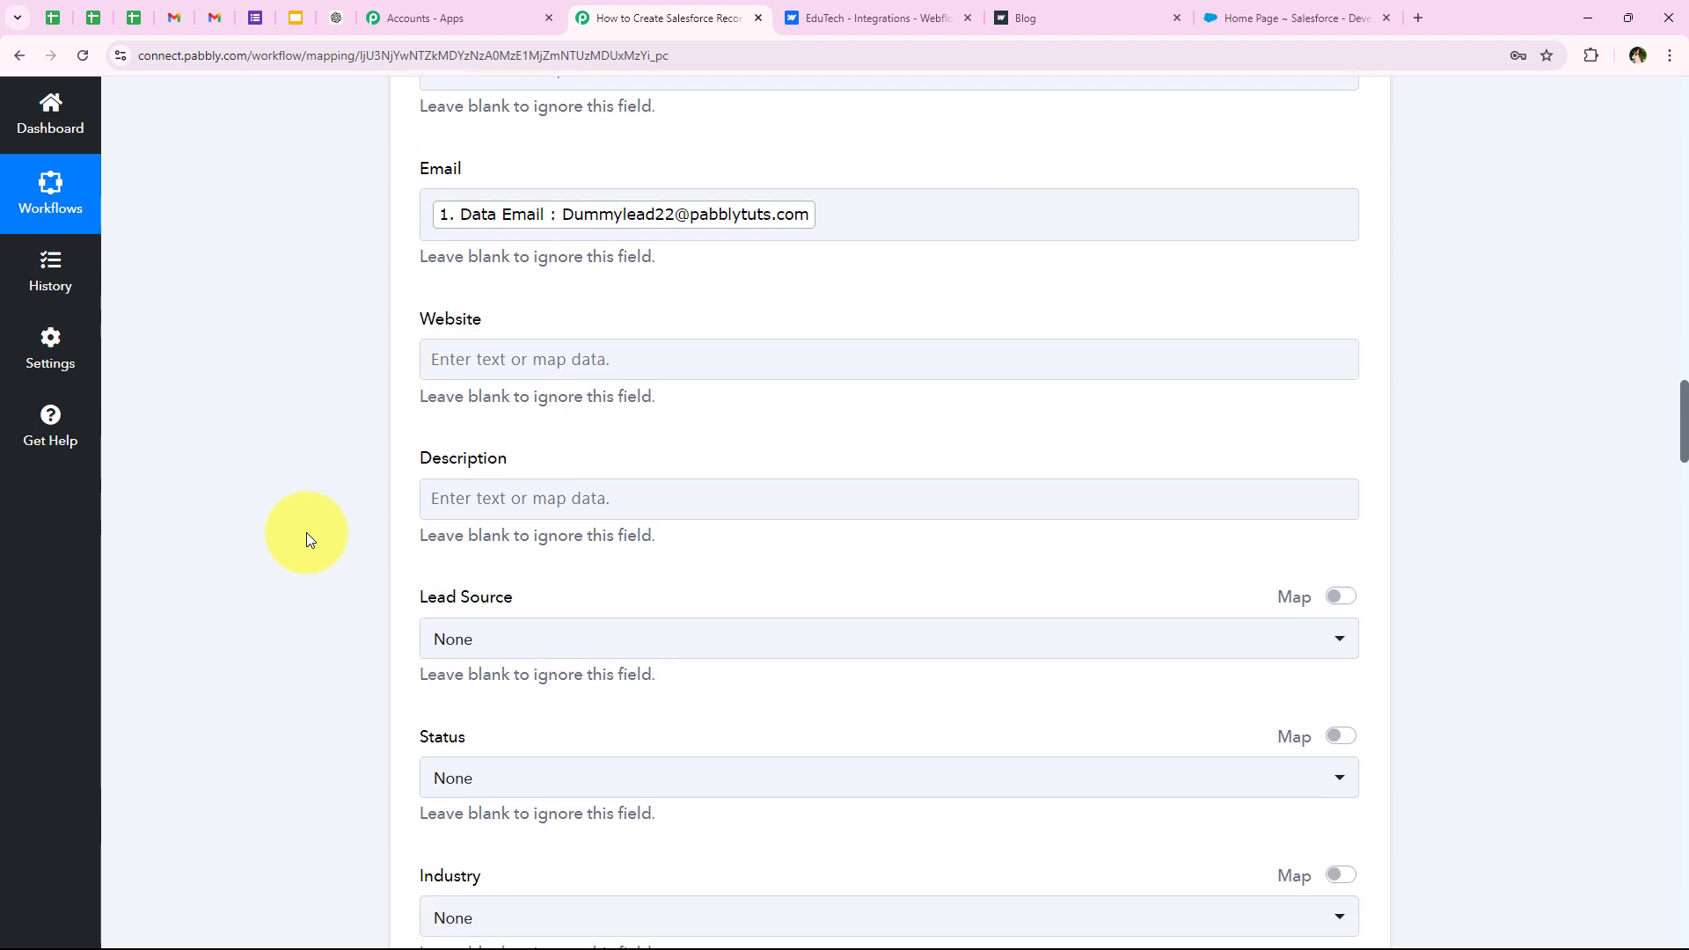
pyautogui.moveTo(450, 426); pyautogui.dragTo(532, 483)
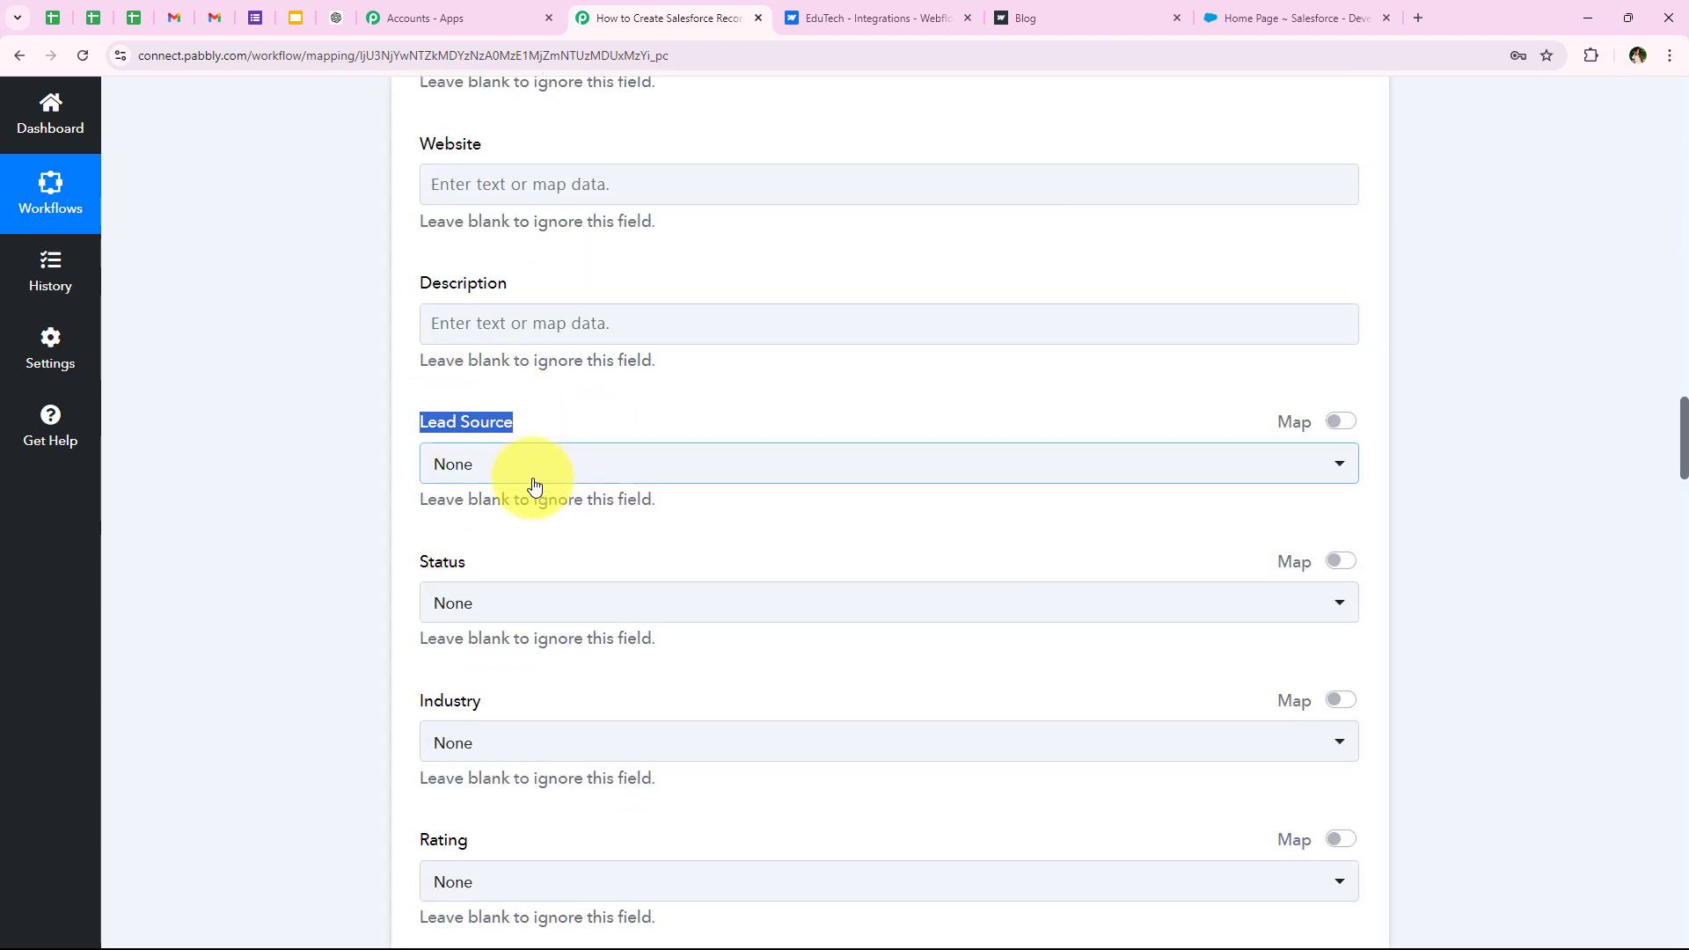
pyautogui.click(532, 483)
pyautogui.click(495, 607)
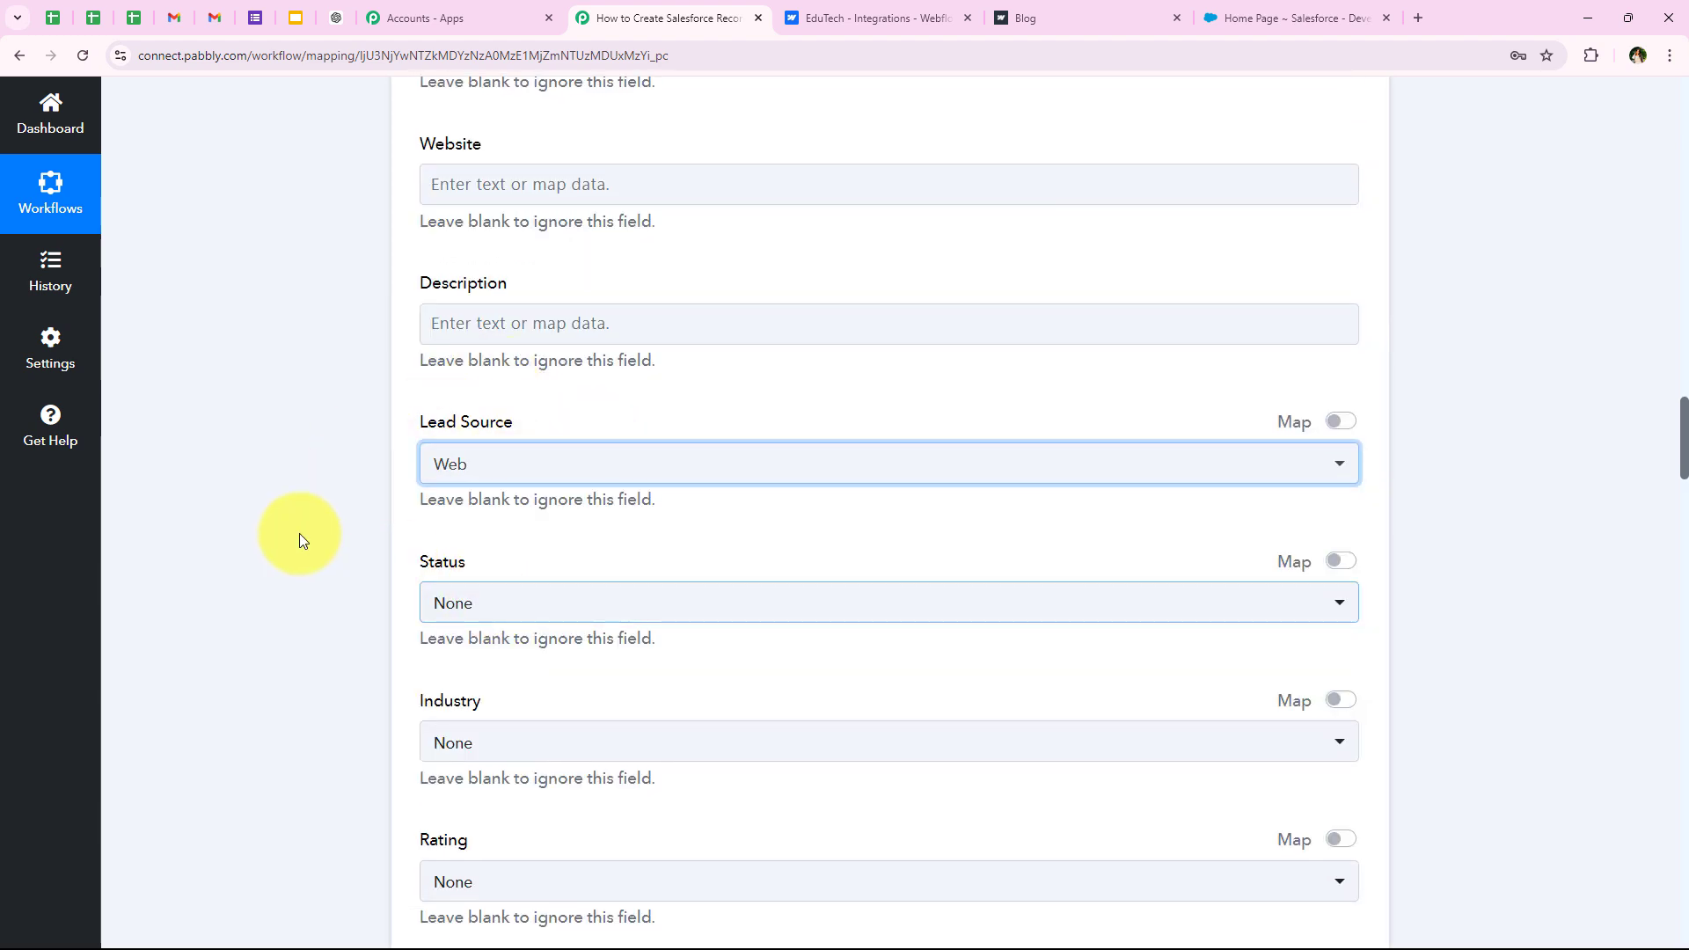
# Leave the remaining lead fields blank, then save the Create Record action and send its test request to Salesforce.
pyautogui.scroll(-1, 299, 533)
pyautogui.moveTo(426, 461); pyautogui.dragTo(552, 480)
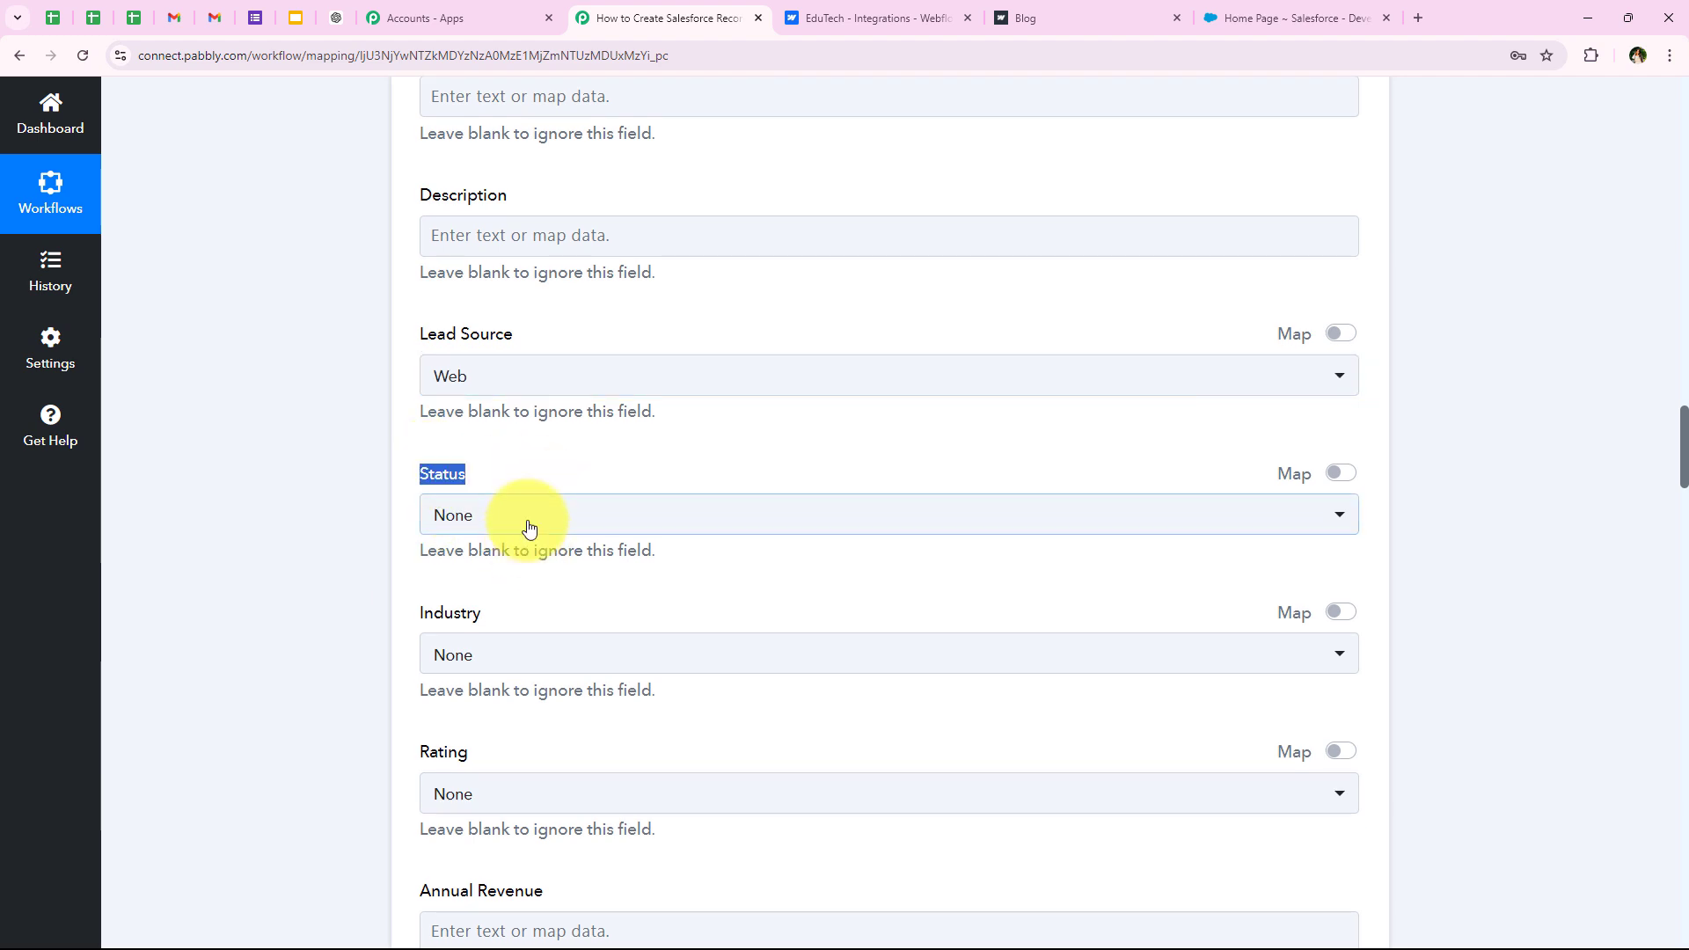
pyautogui.scroll(-4, 413, 149)
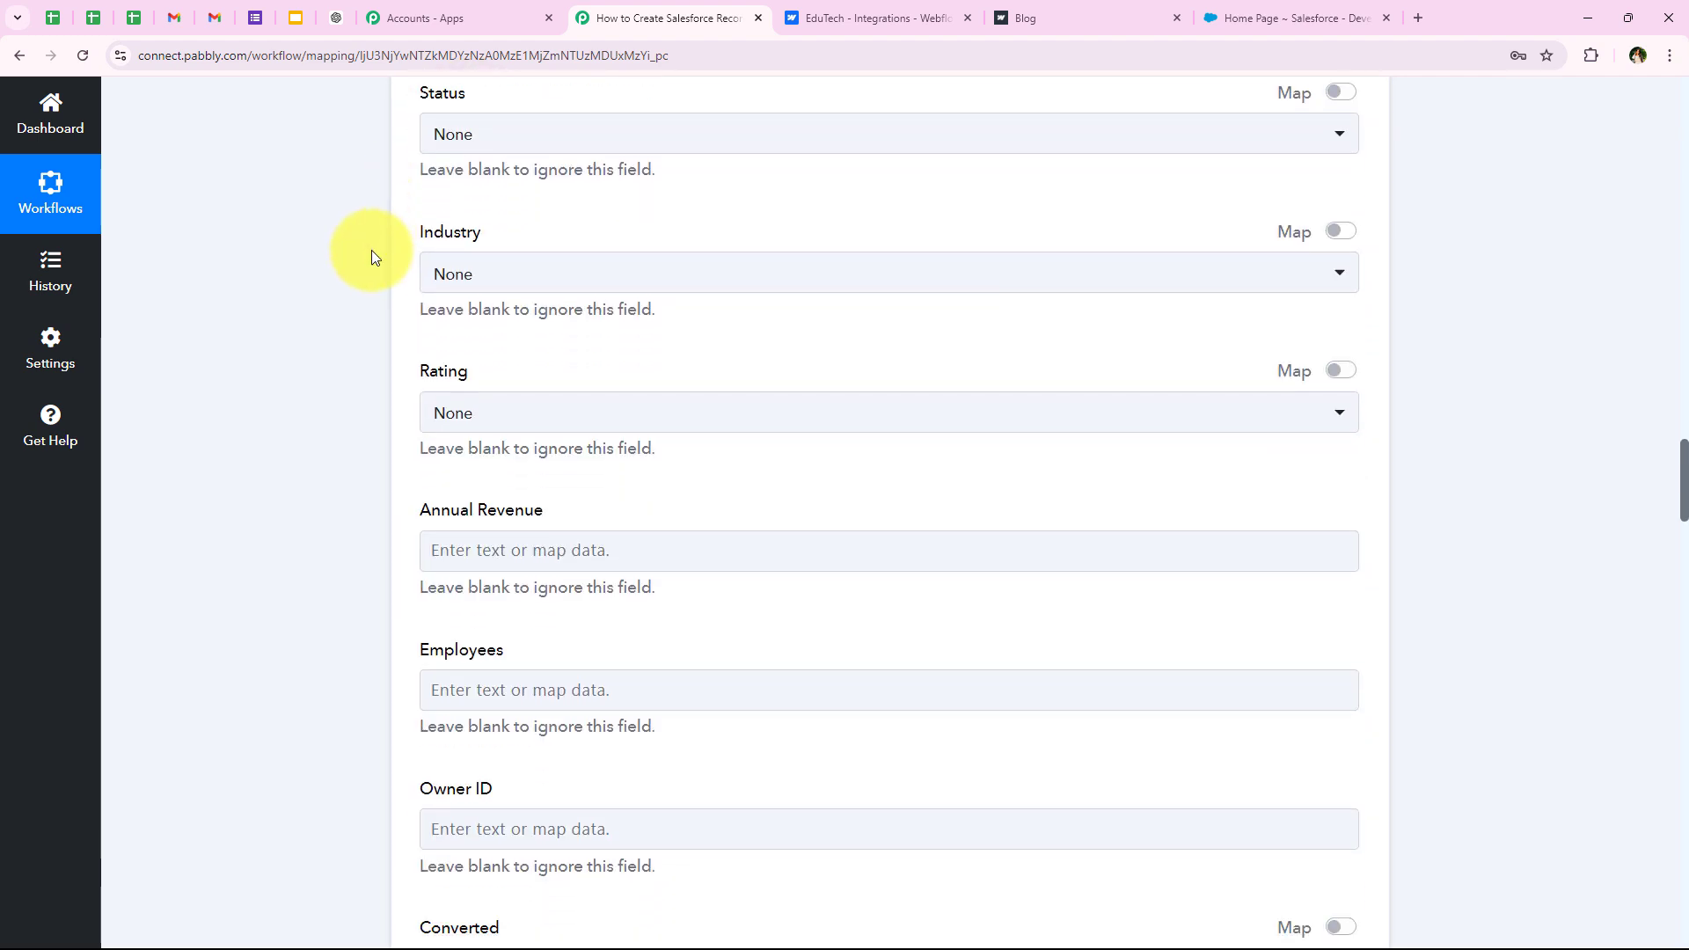
pyautogui.scroll(-19, 371, 250)
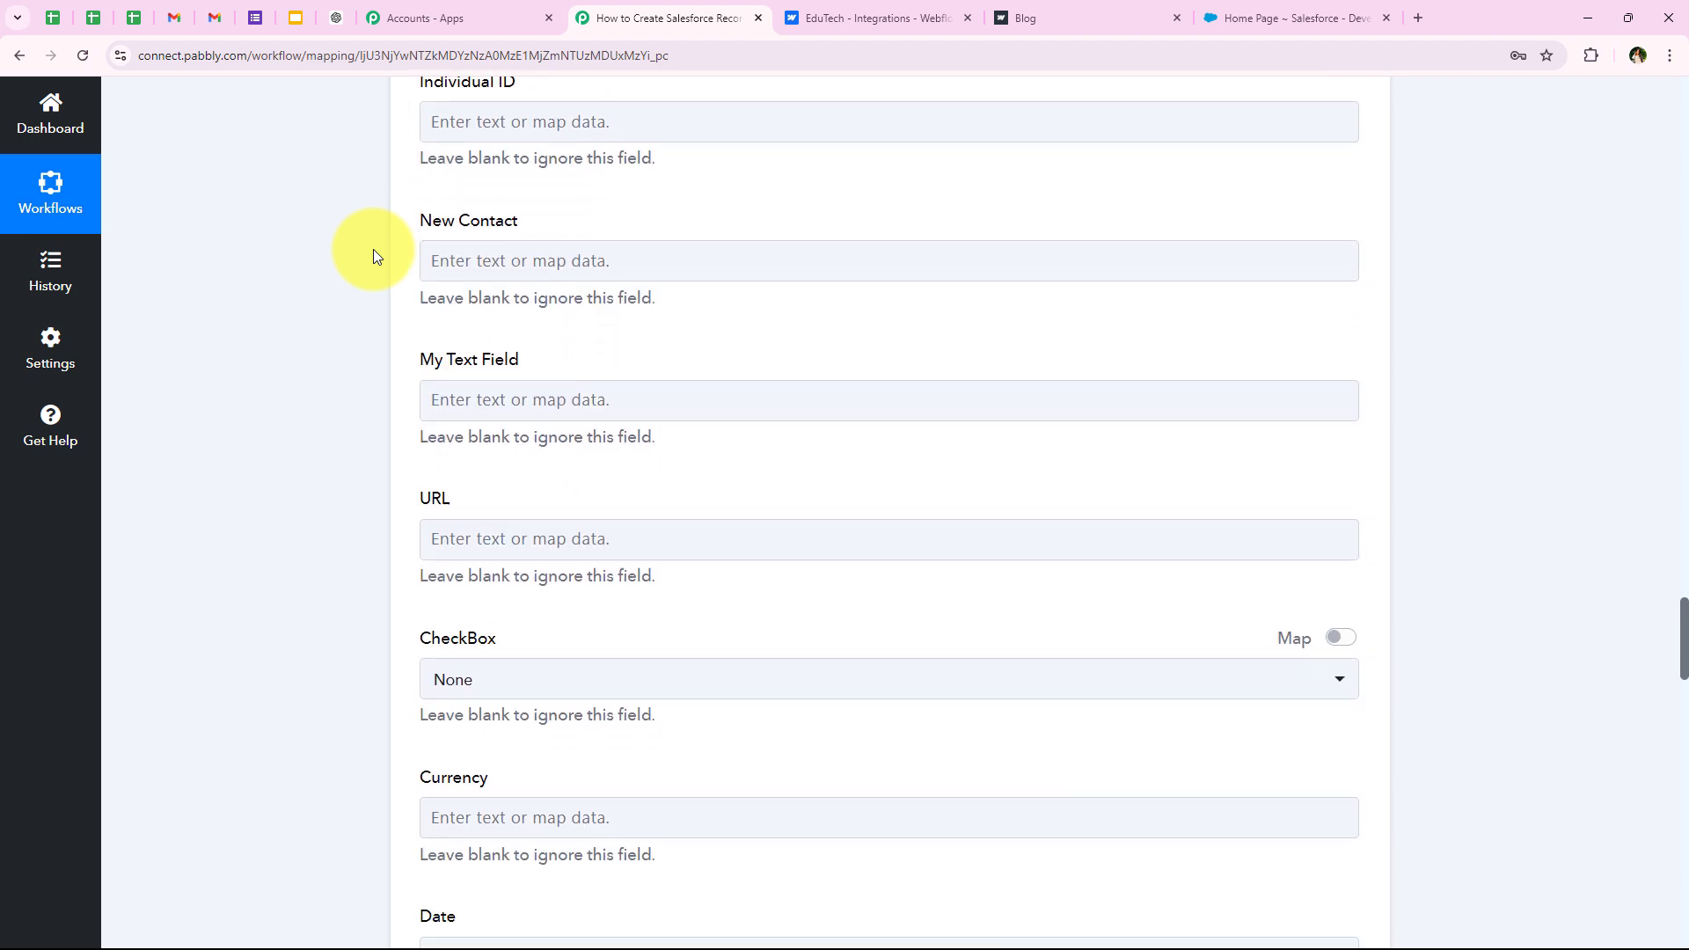
pyautogui.scroll(-19, 375, 250)
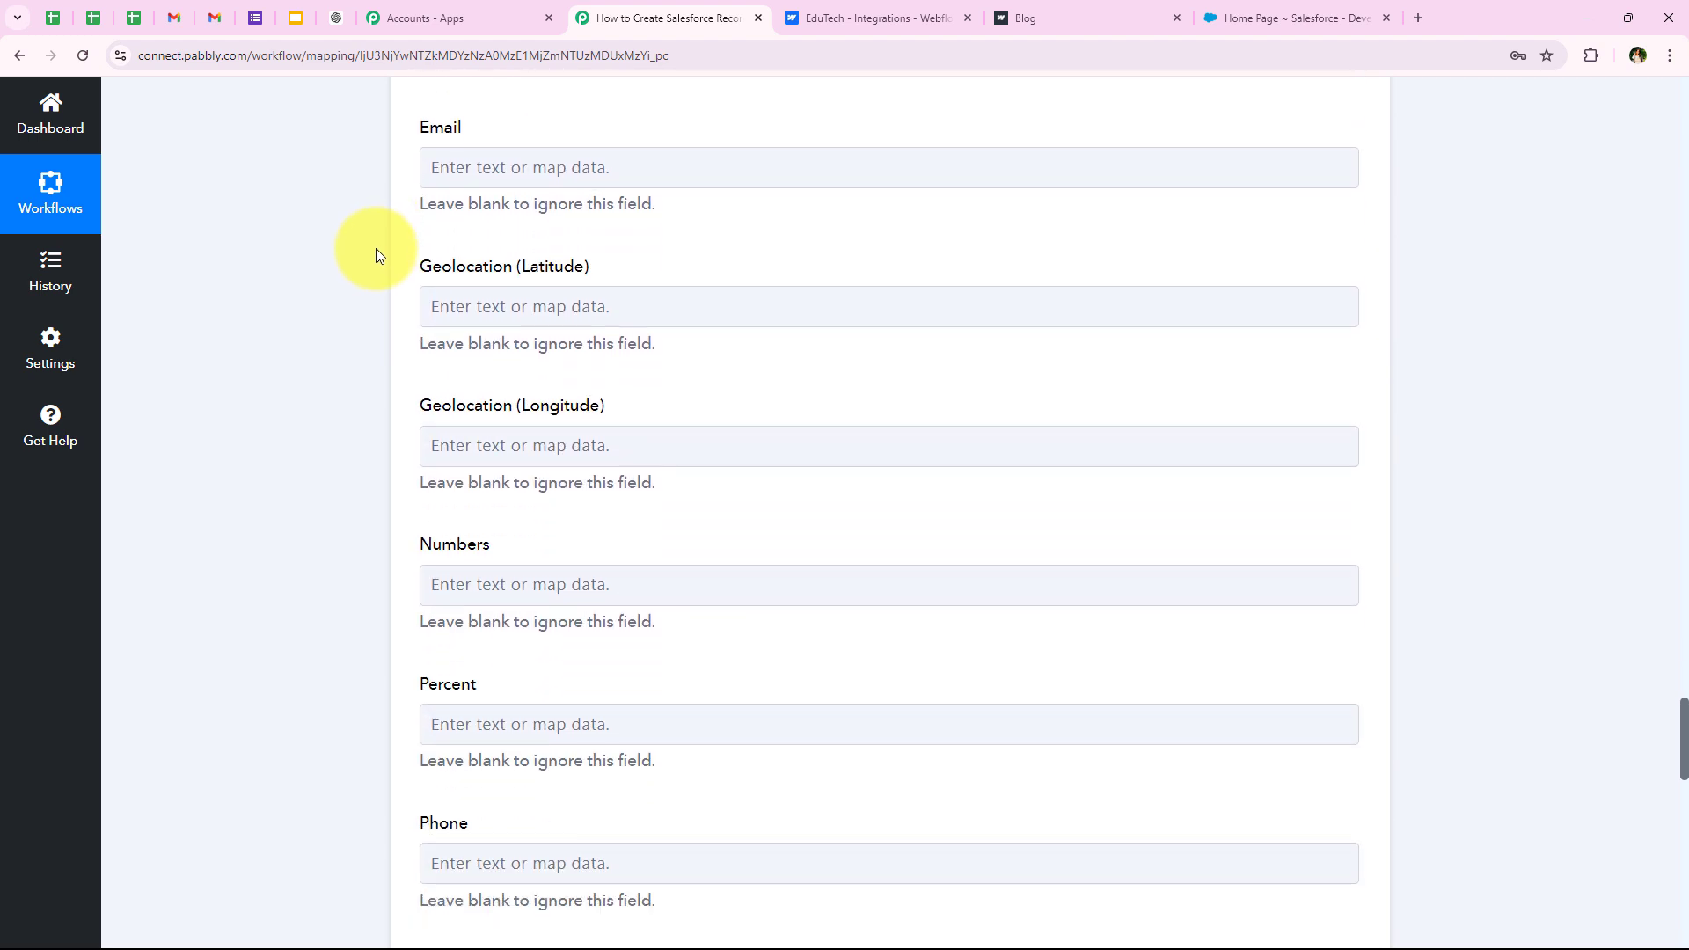
pyautogui.scroll(-9, 377, 254)
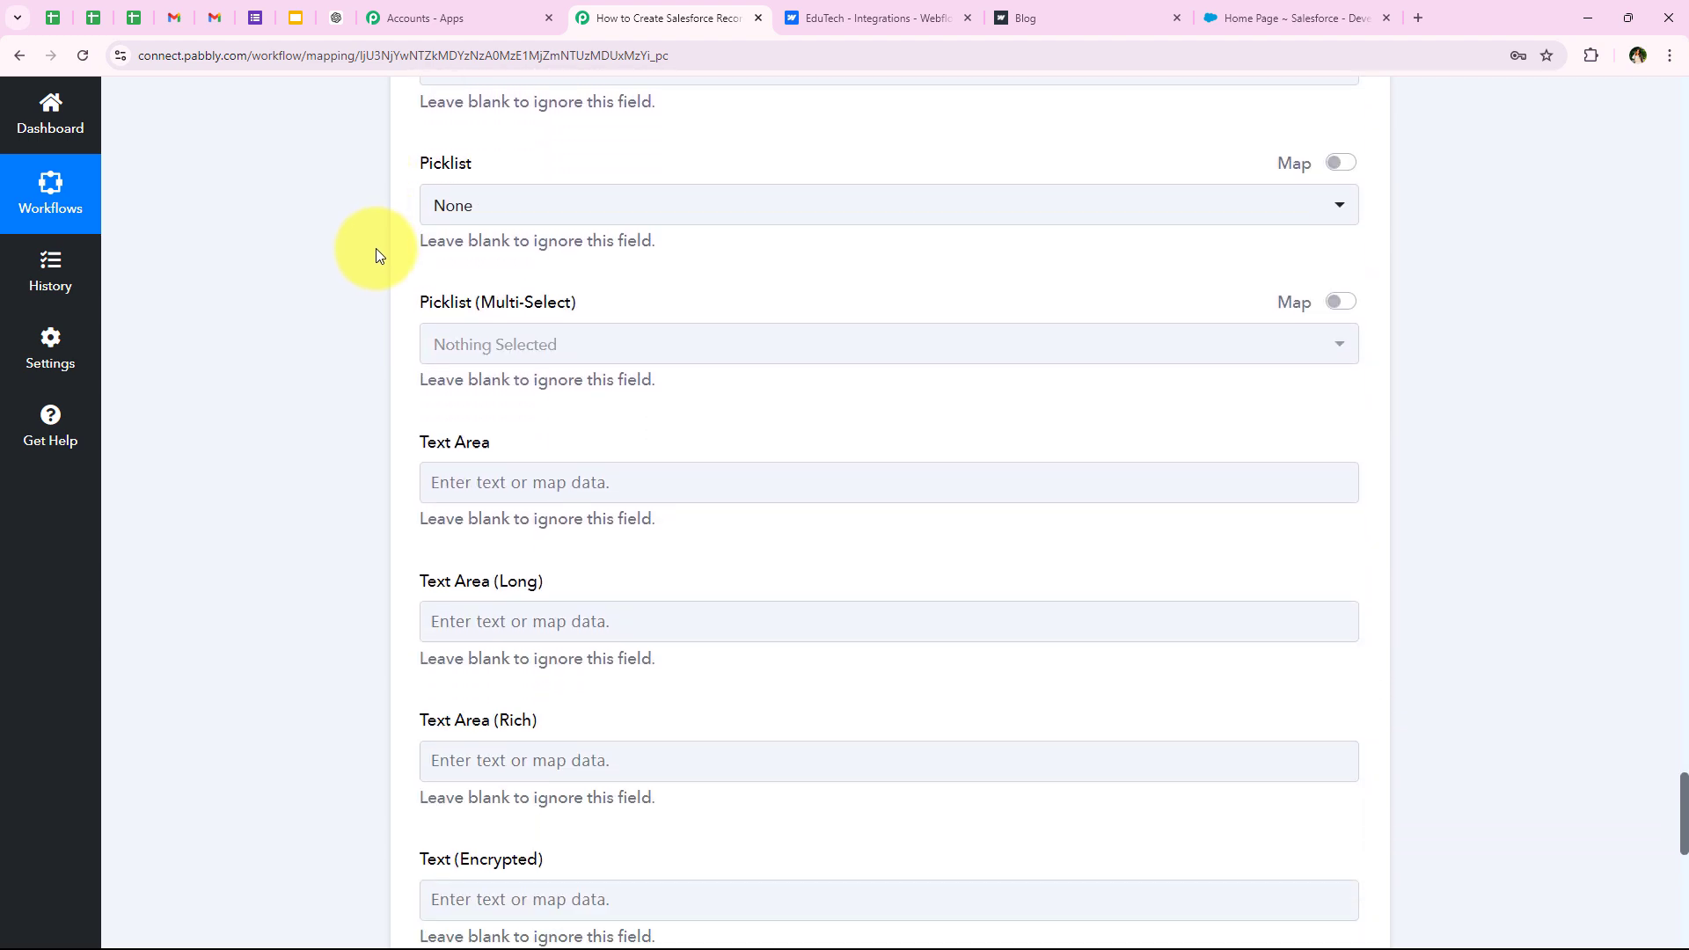
pyautogui.scroll(-8, 376, 254)
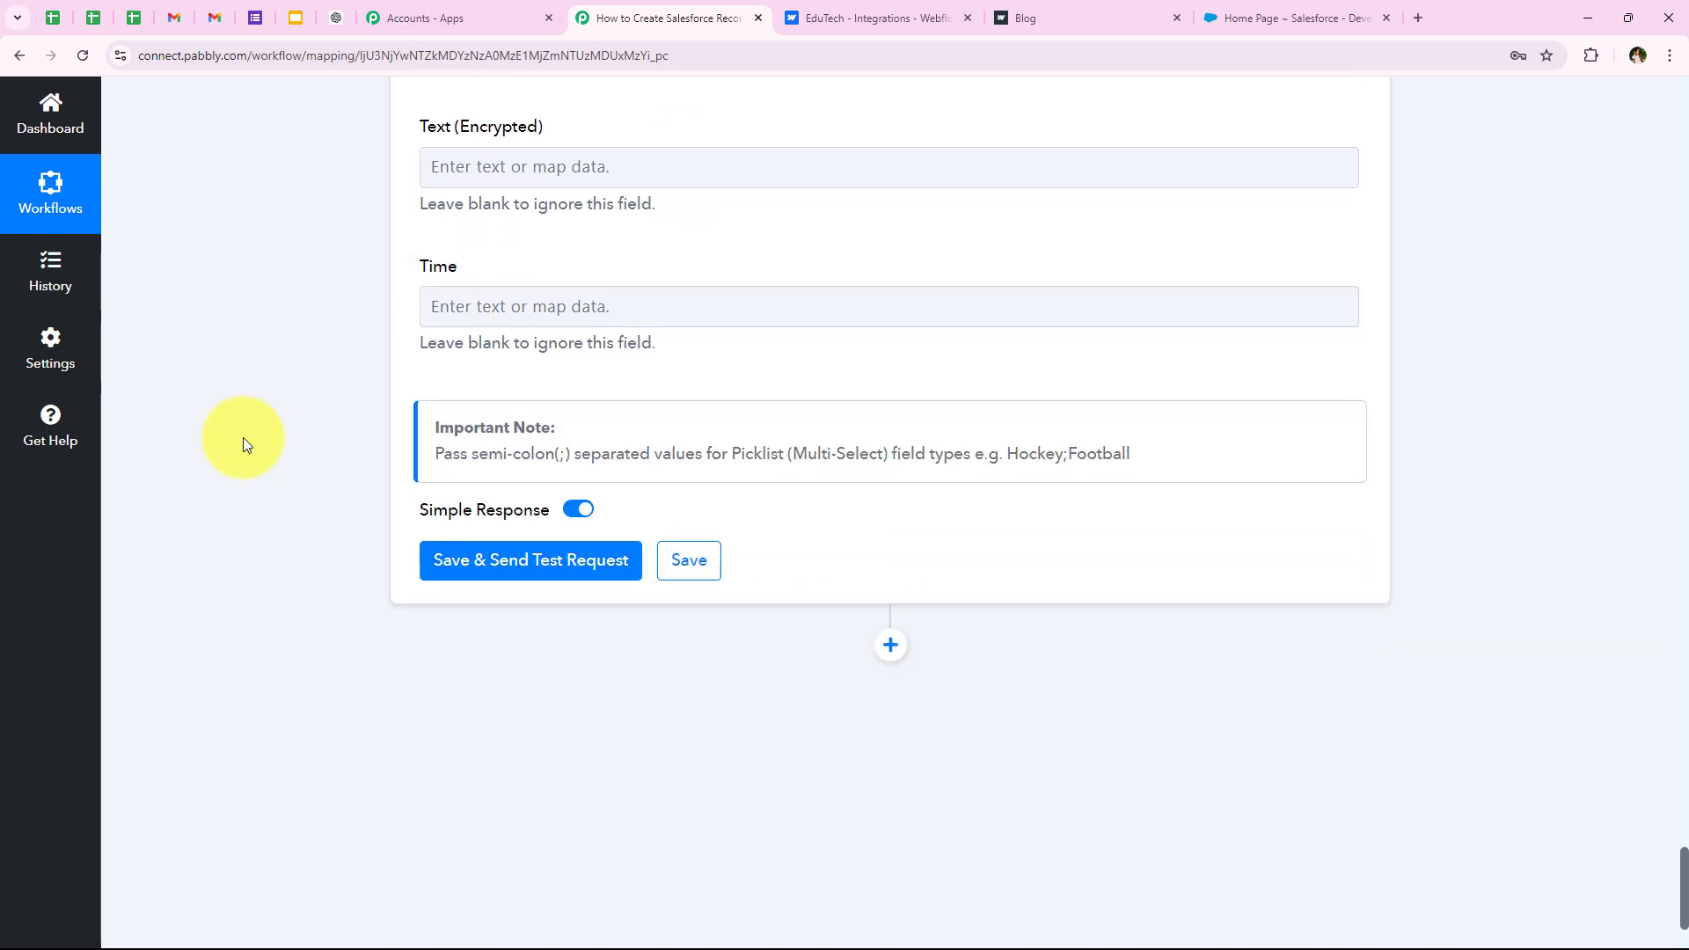
pyautogui.click(486, 542)
# Examine the Id and Success values in the response received for the Salesforce Create Record test.
pyautogui.scroll(3, 299, 421)
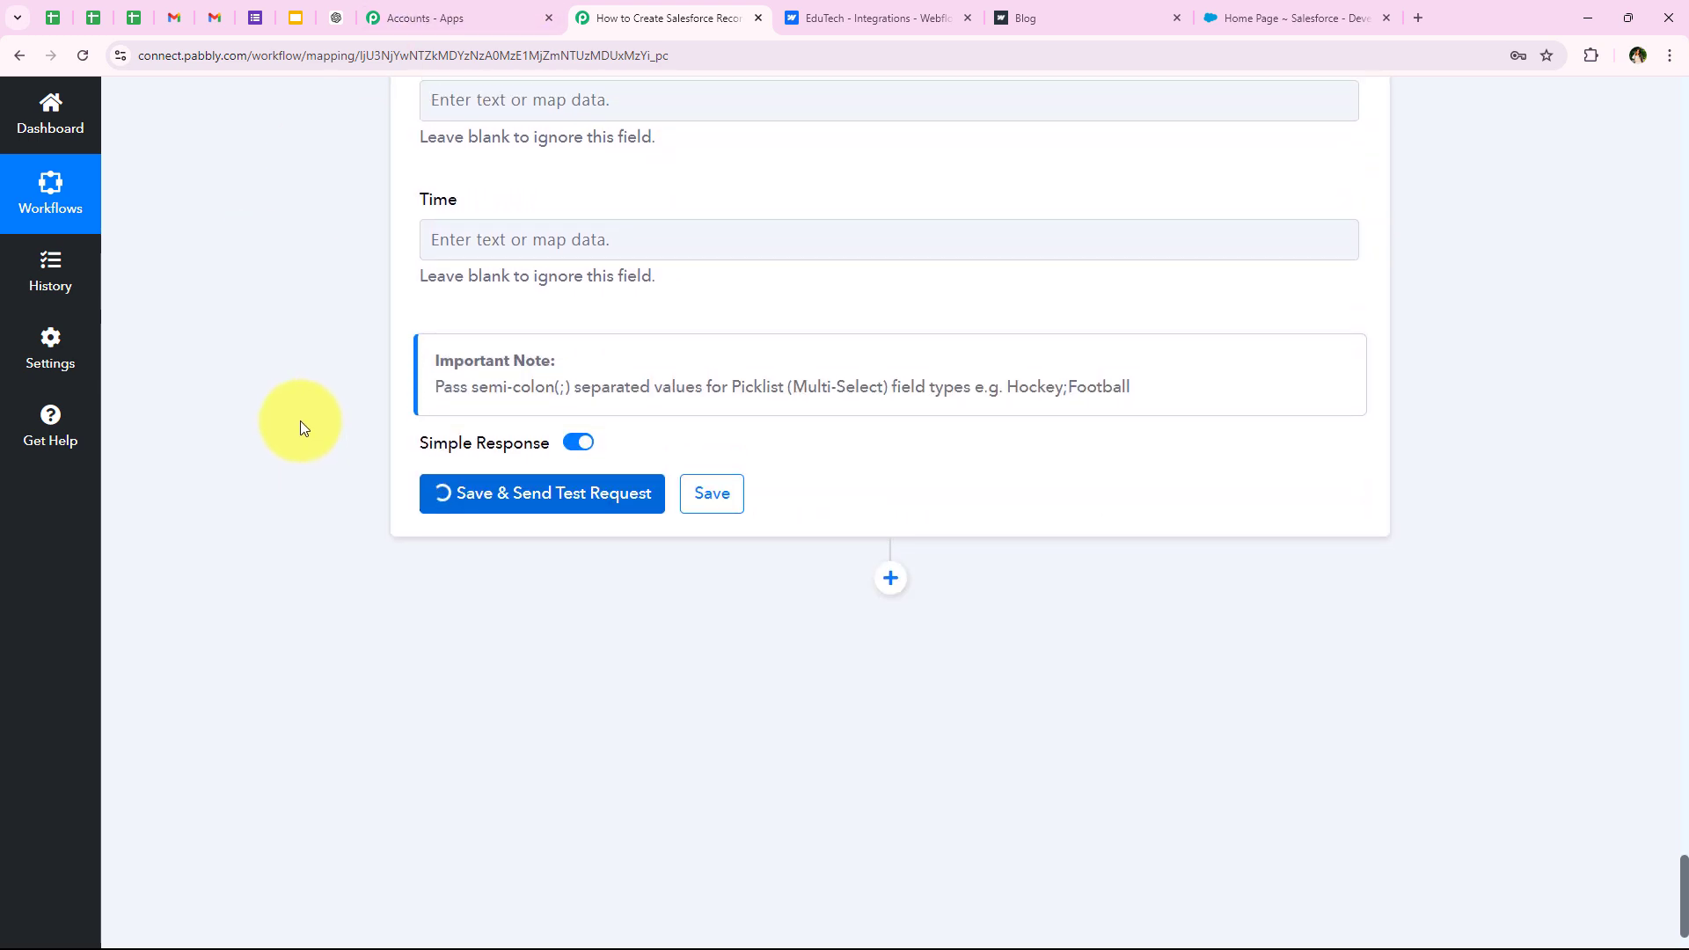
pyautogui.scroll(10, 299, 421)
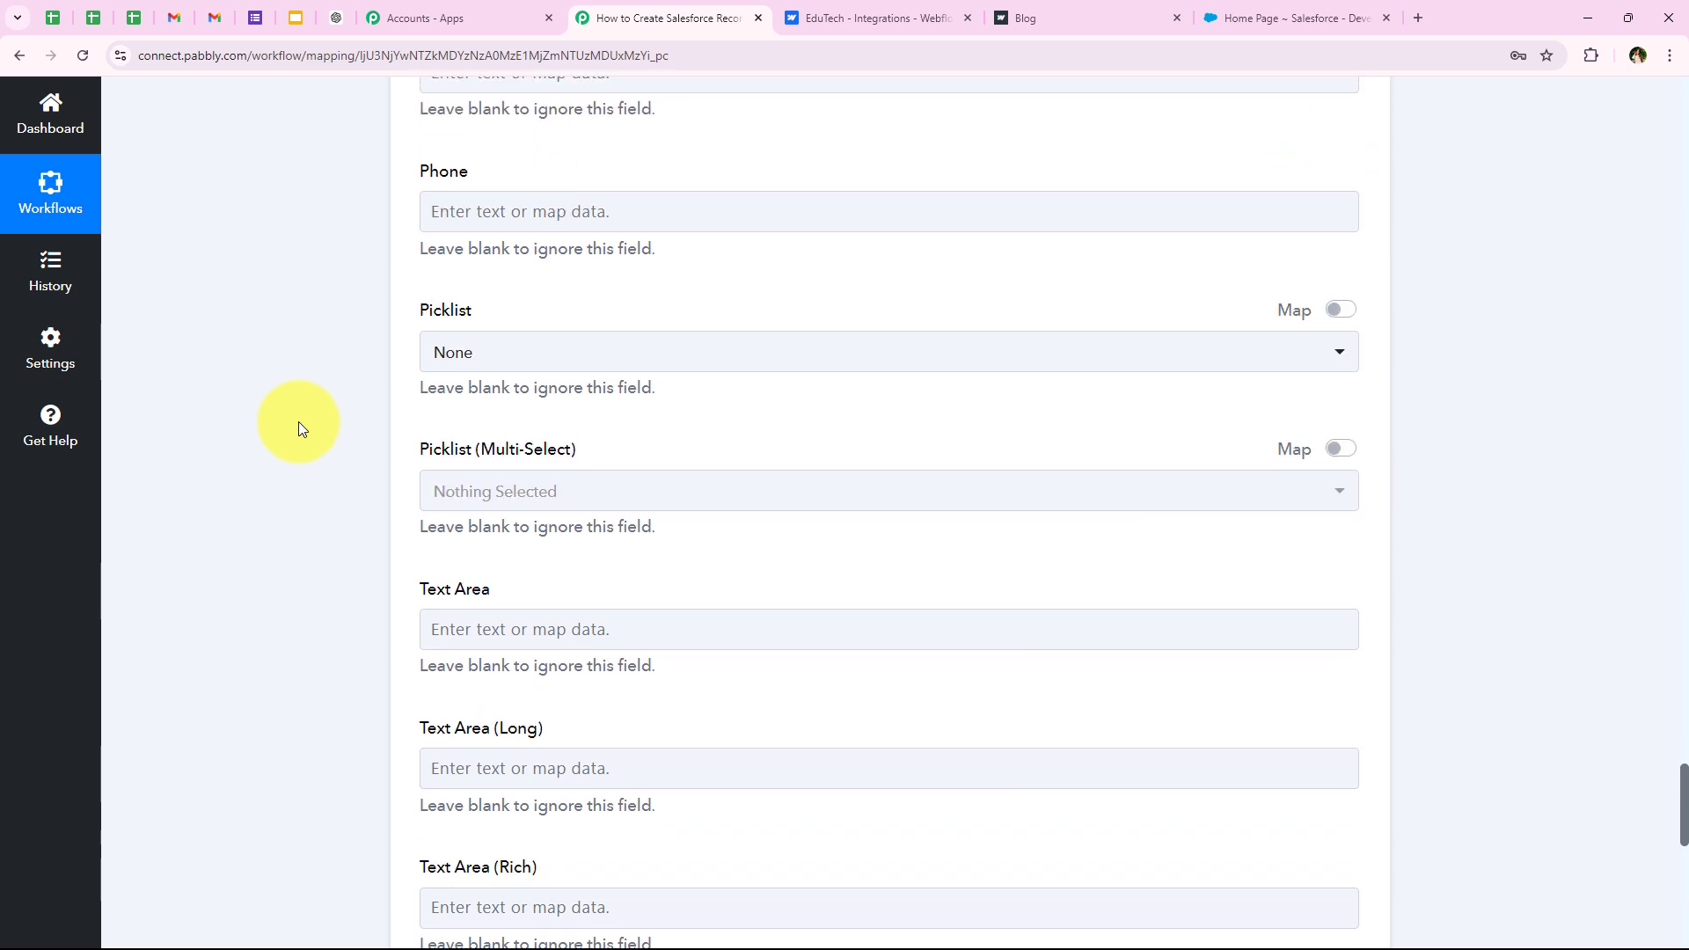
pyautogui.scroll(3, 298, 429)
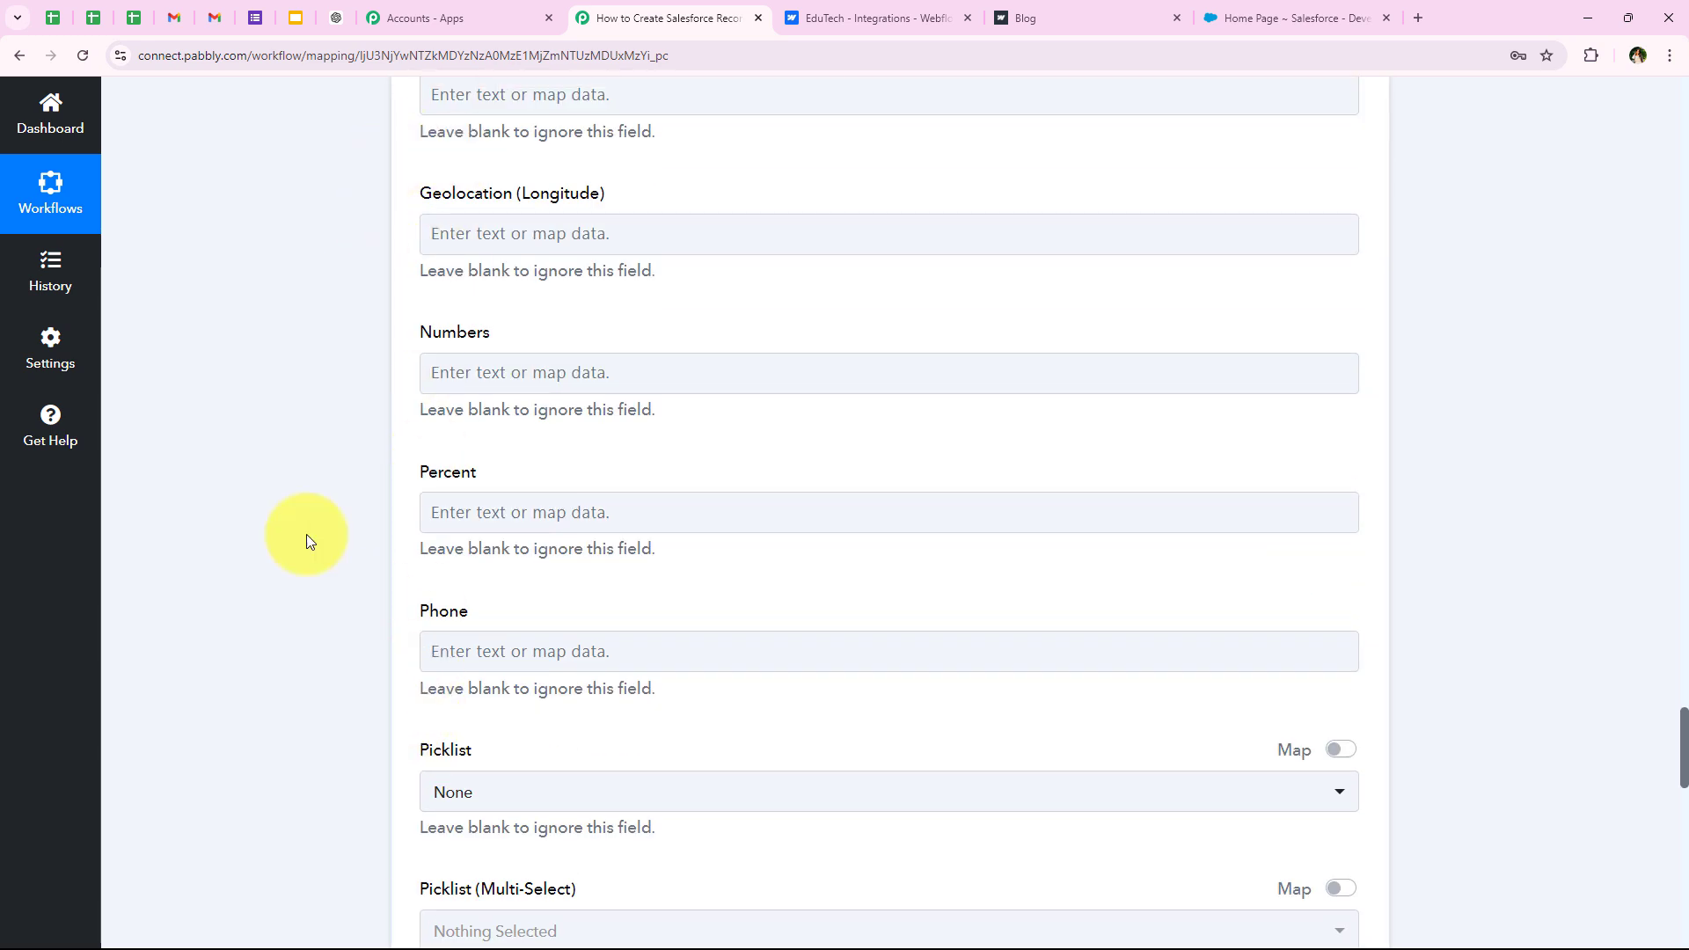
pyautogui.scroll(-15, 299, 542)
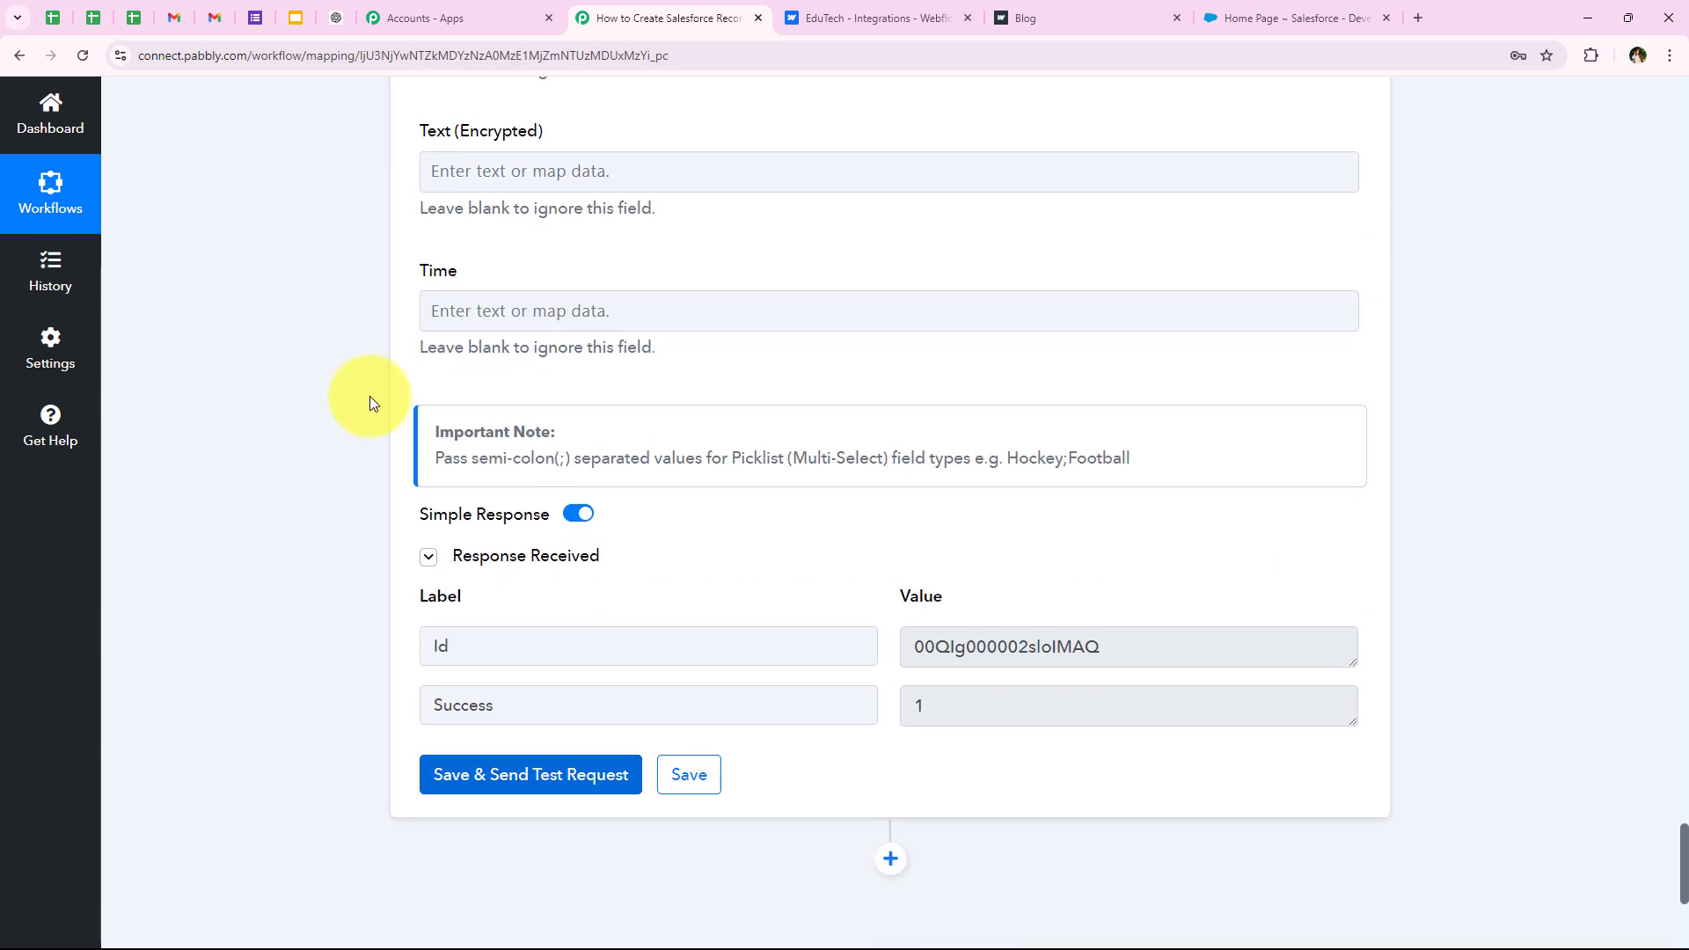
pyautogui.doubleClick(1074, 703)
pyautogui.doubleClick(1180, 644)
pyautogui.doubleClick(420, 701)
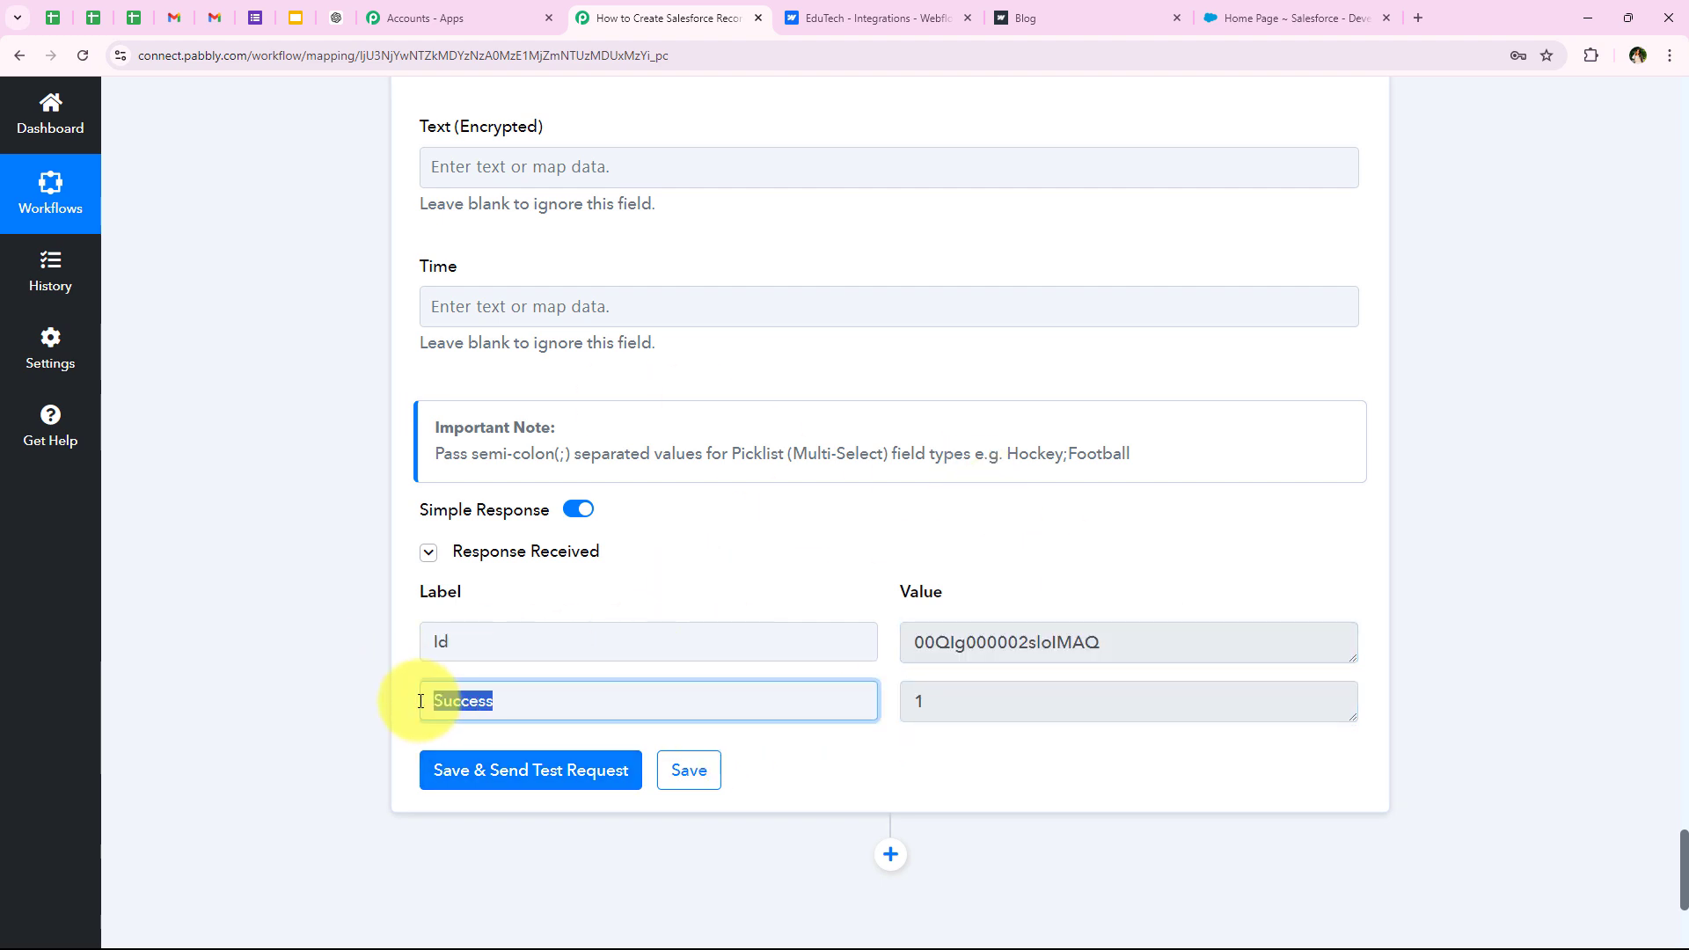
pyautogui.click(381, 700)
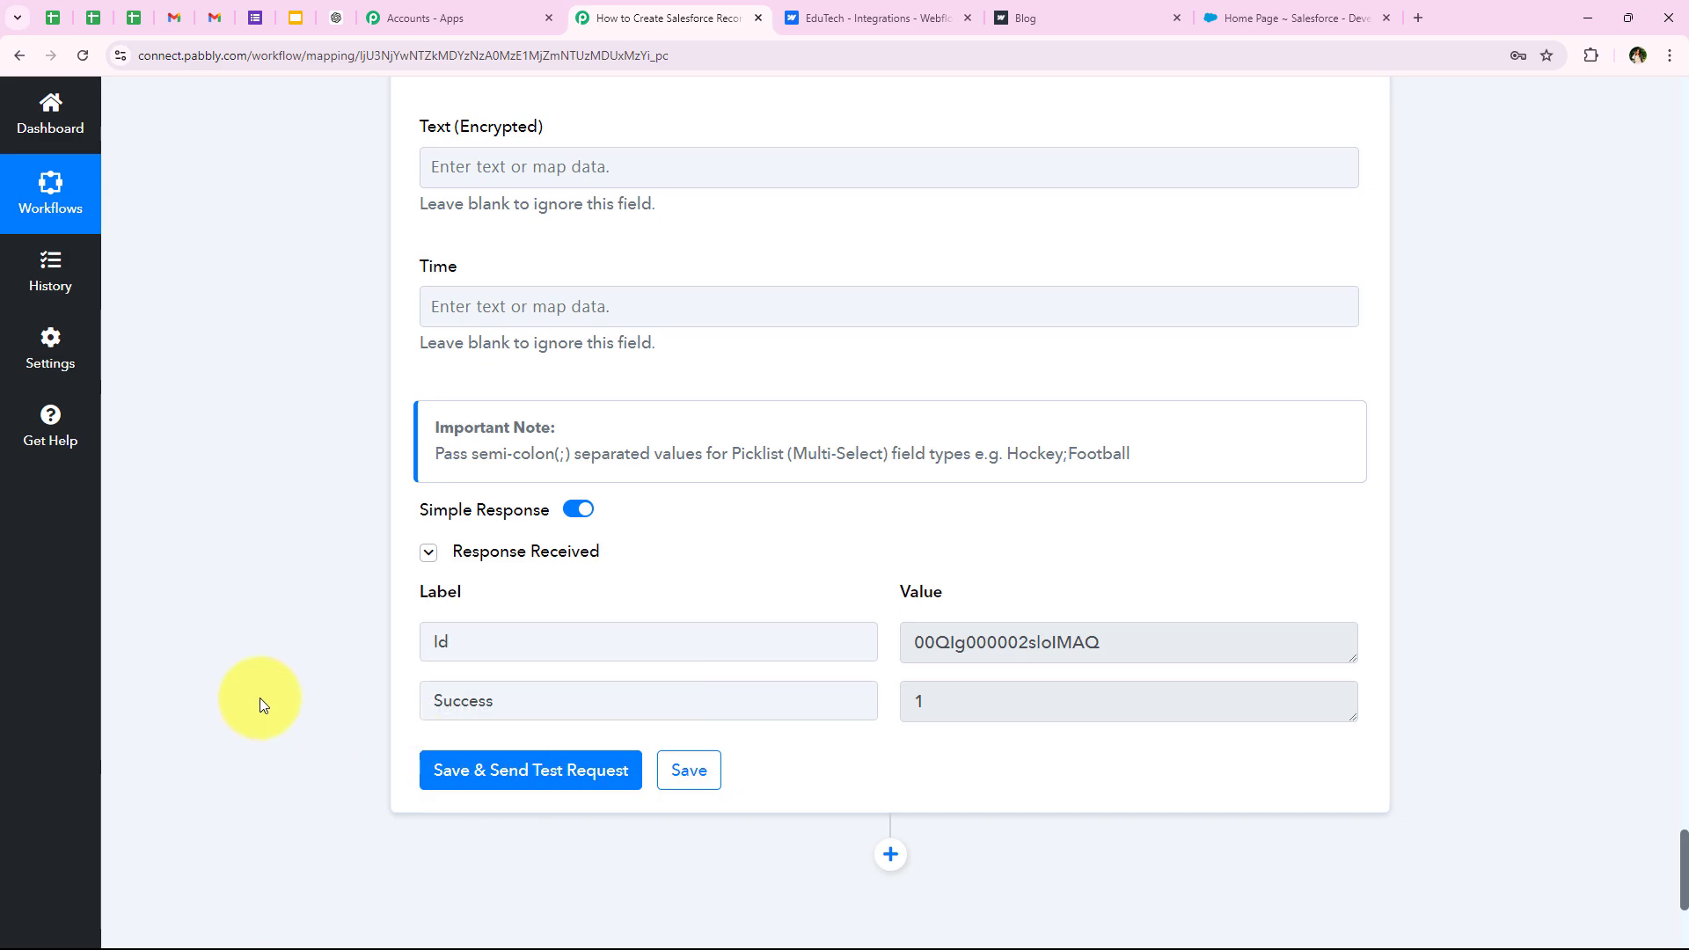
# Review the workflow's Webflow trigger and the field mappings of the Salesforce Create Record action, leaving the action collapsed.
pyautogui.middleClick(312, 591)
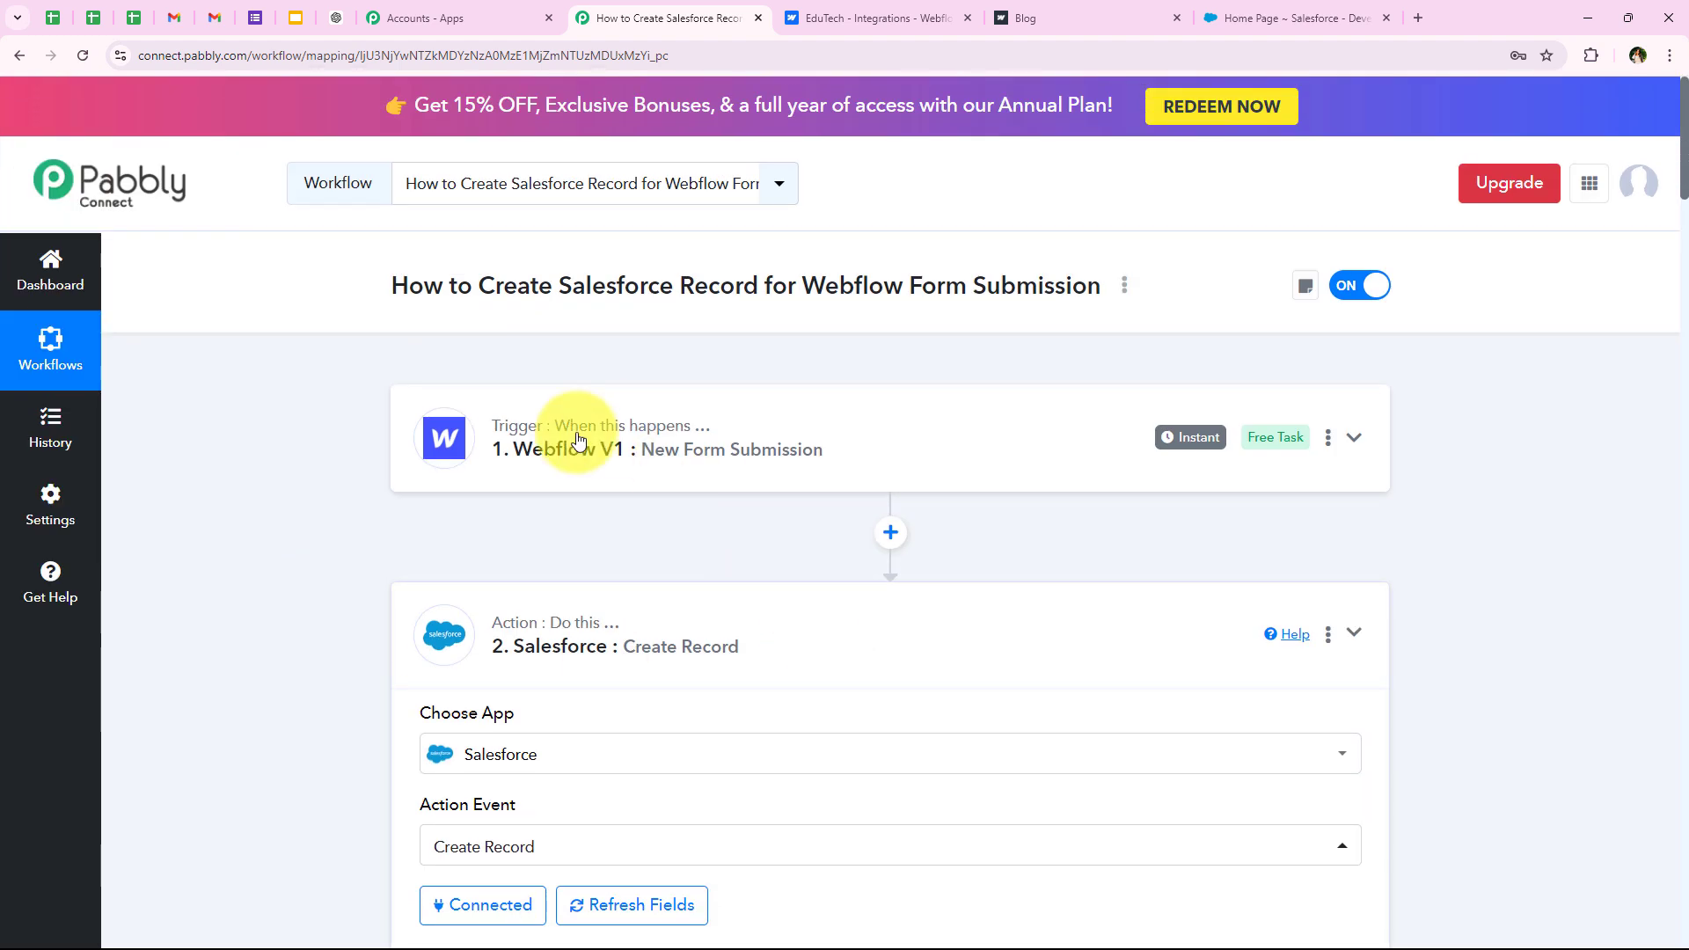
pyautogui.click(773, 646)
pyautogui.click(592, 644)
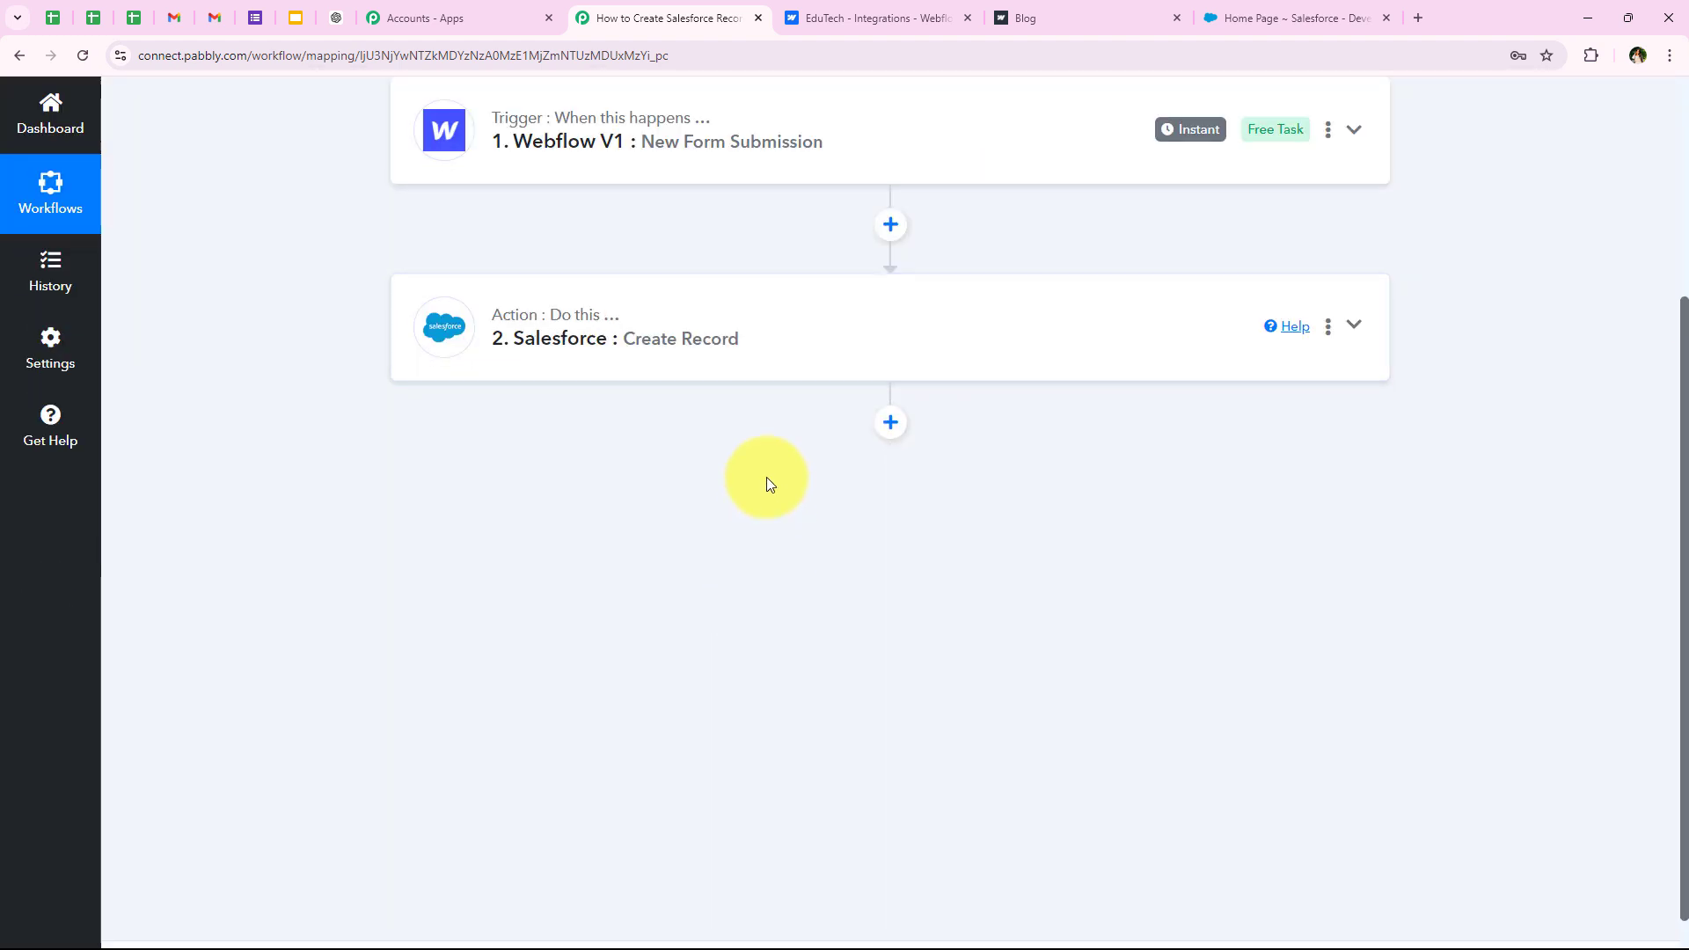
pyautogui.click(698, 320)
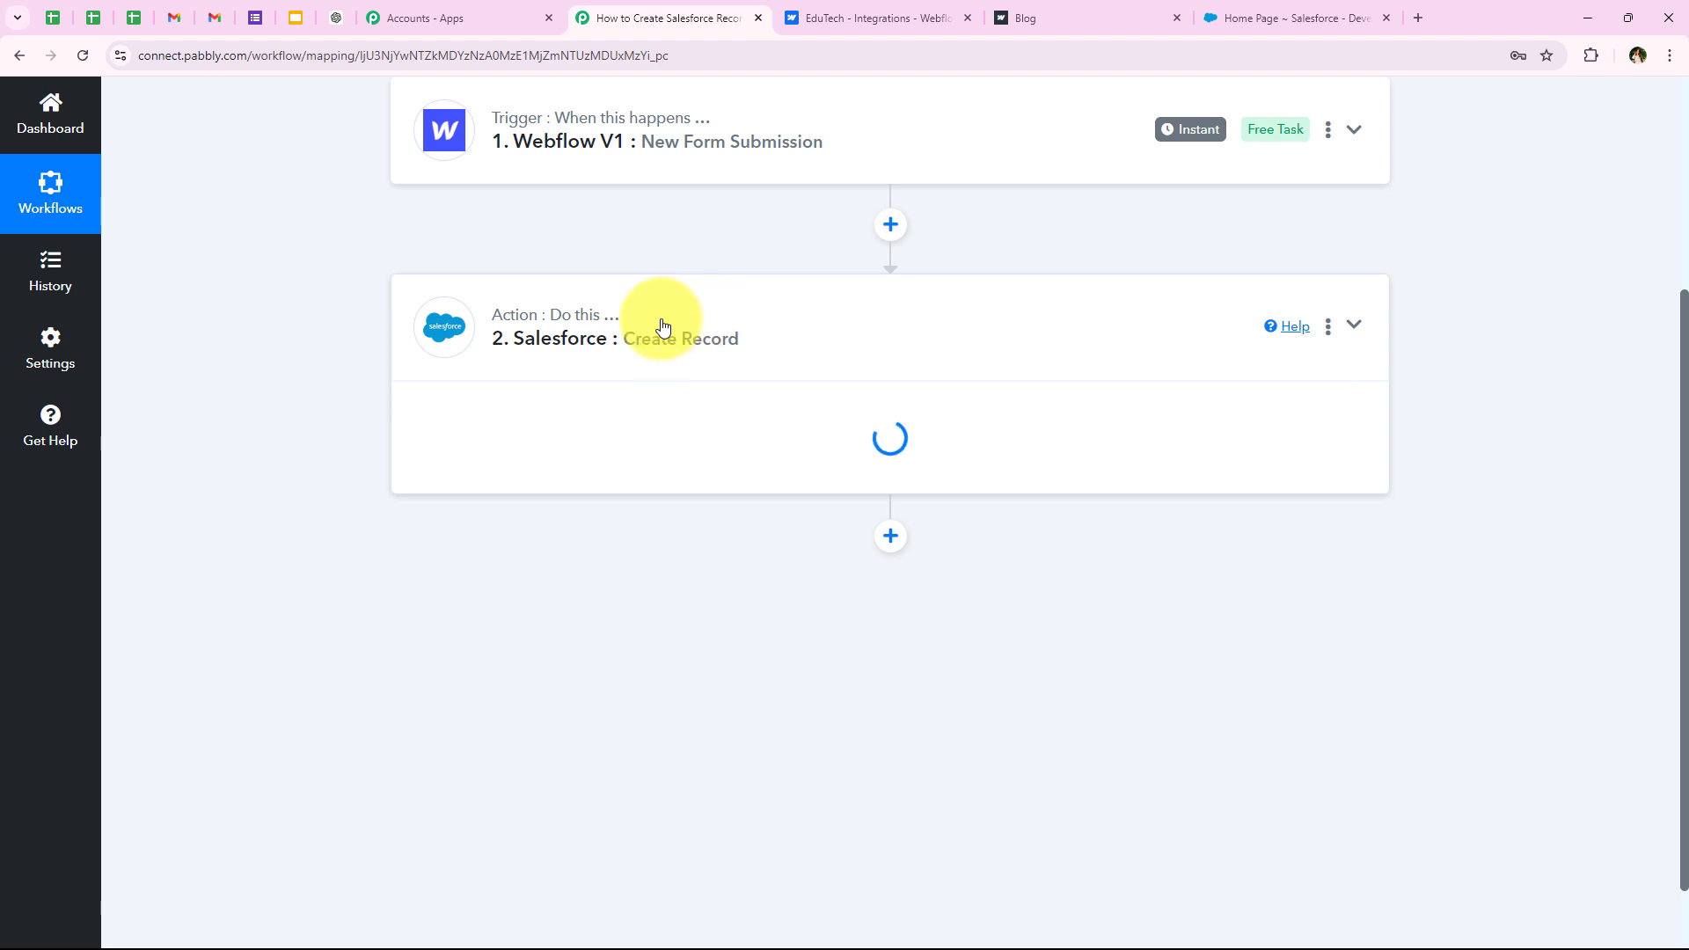
pyautogui.scroll(-6, 499, 530)
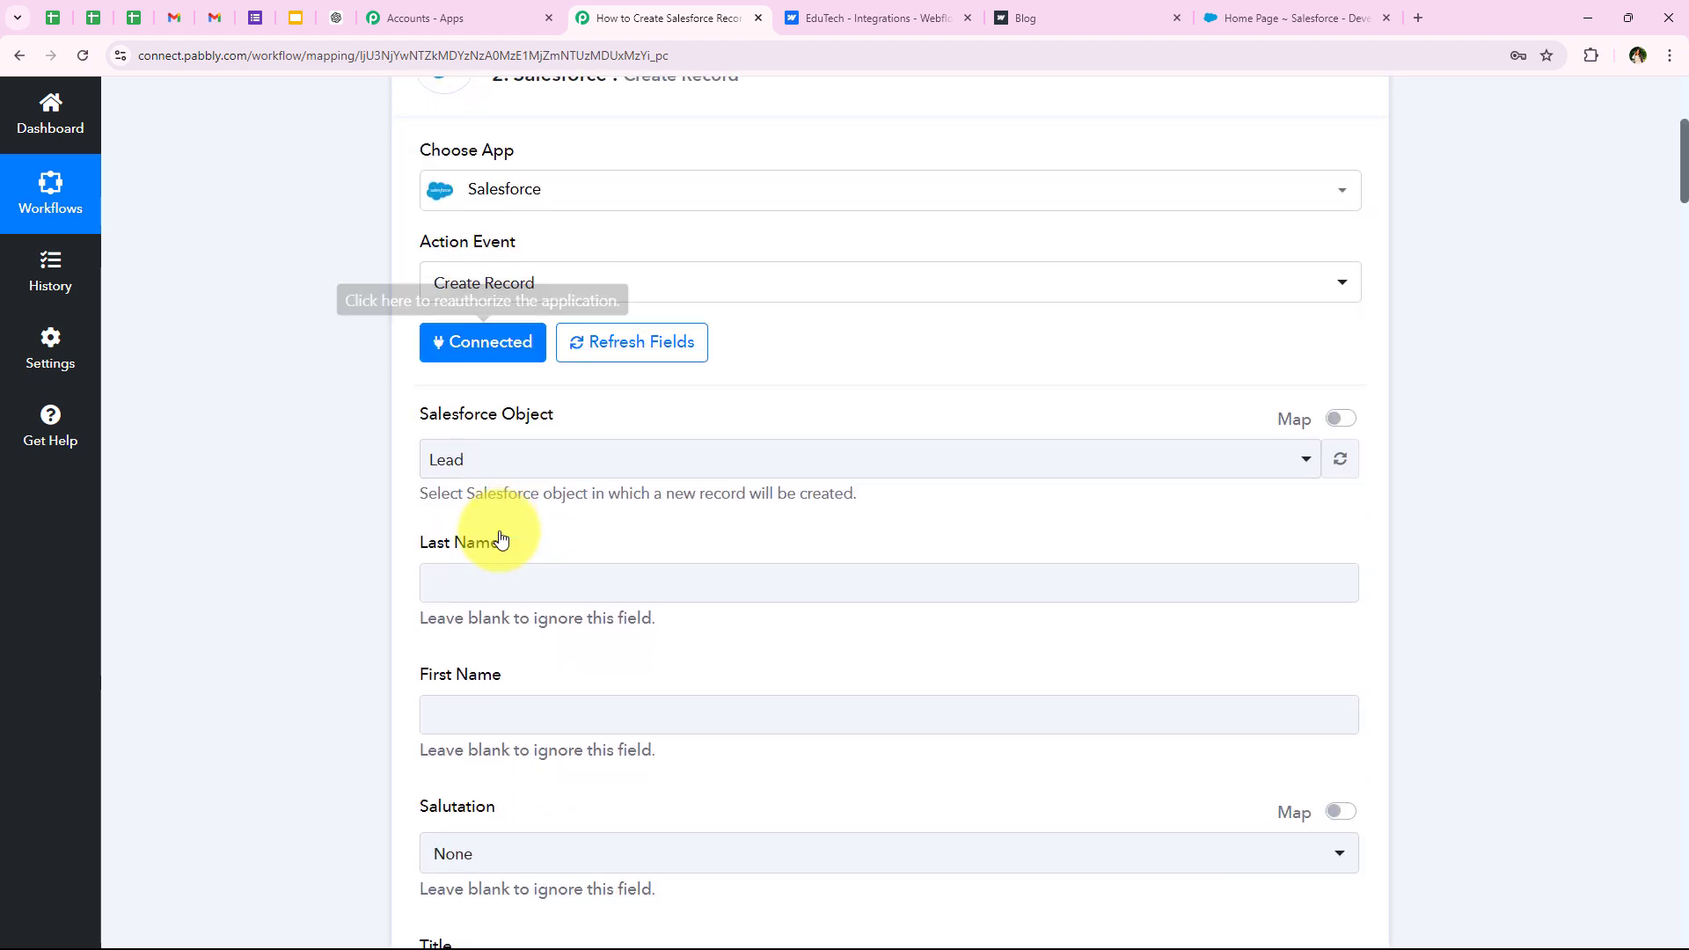
pyautogui.click(636, 308)
pyautogui.scroll(-7, 332, 502)
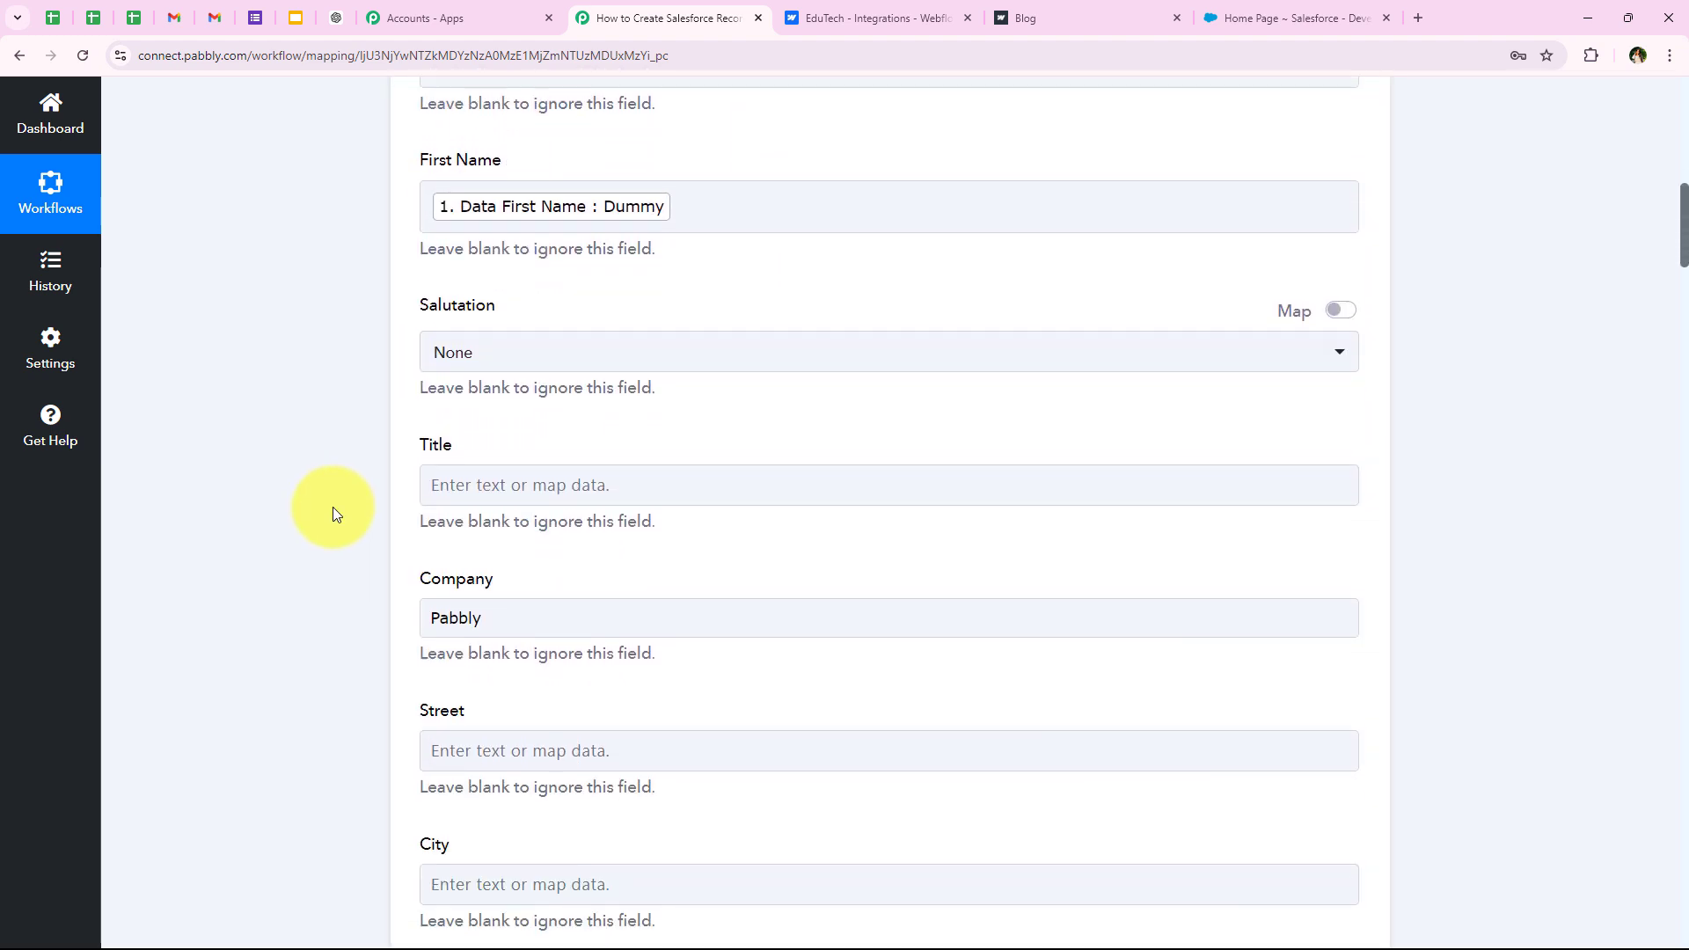
pyautogui.scroll(-4, 296, 541)
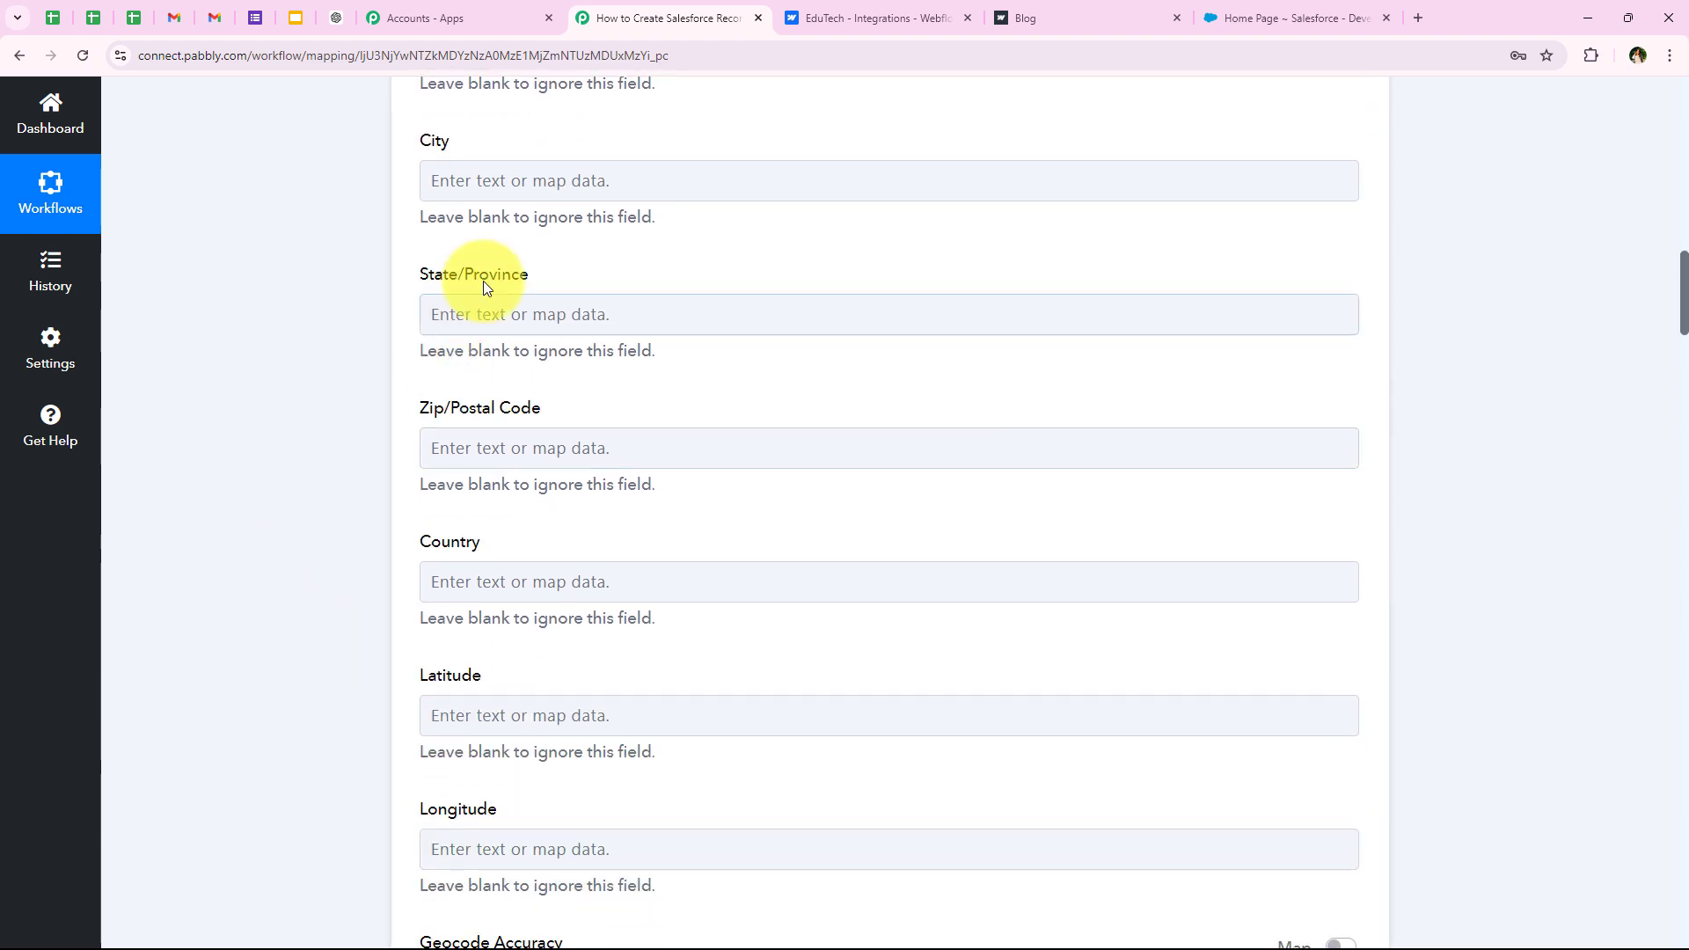
pyautogui.scroll(15, 275, 554)
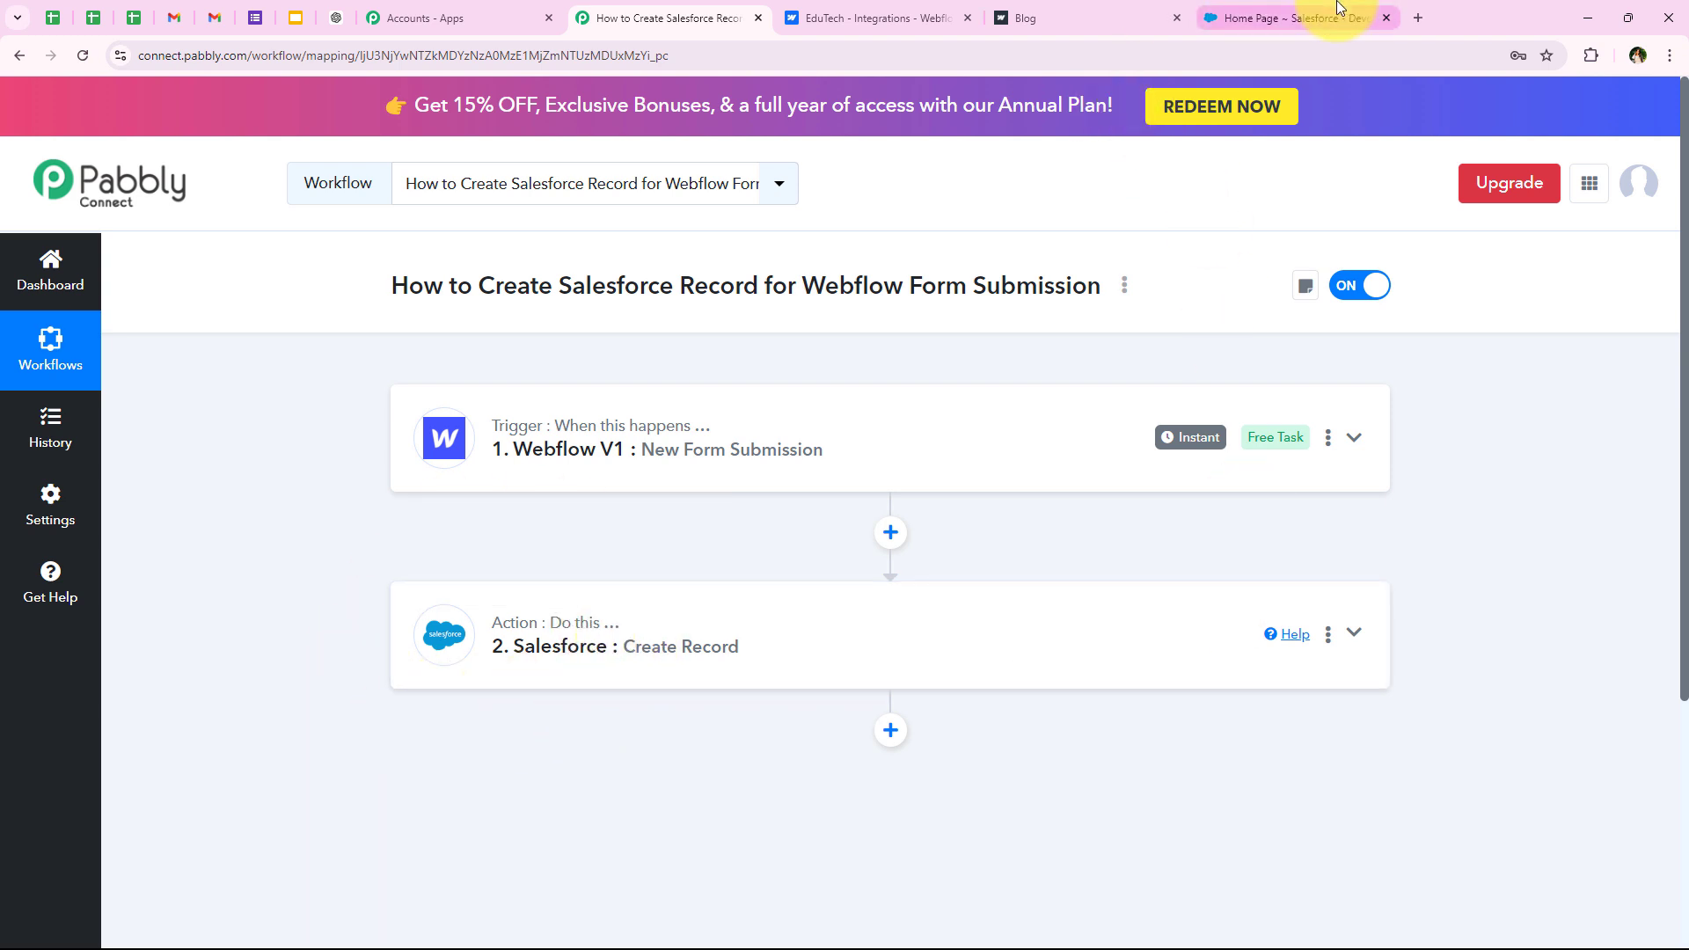
# Switch to Salesforce, open the newly created lead from Leads, and check its name, phone and e-mail.
pyautogui.click(1271, 18)
pyautogui.click(268, 192)
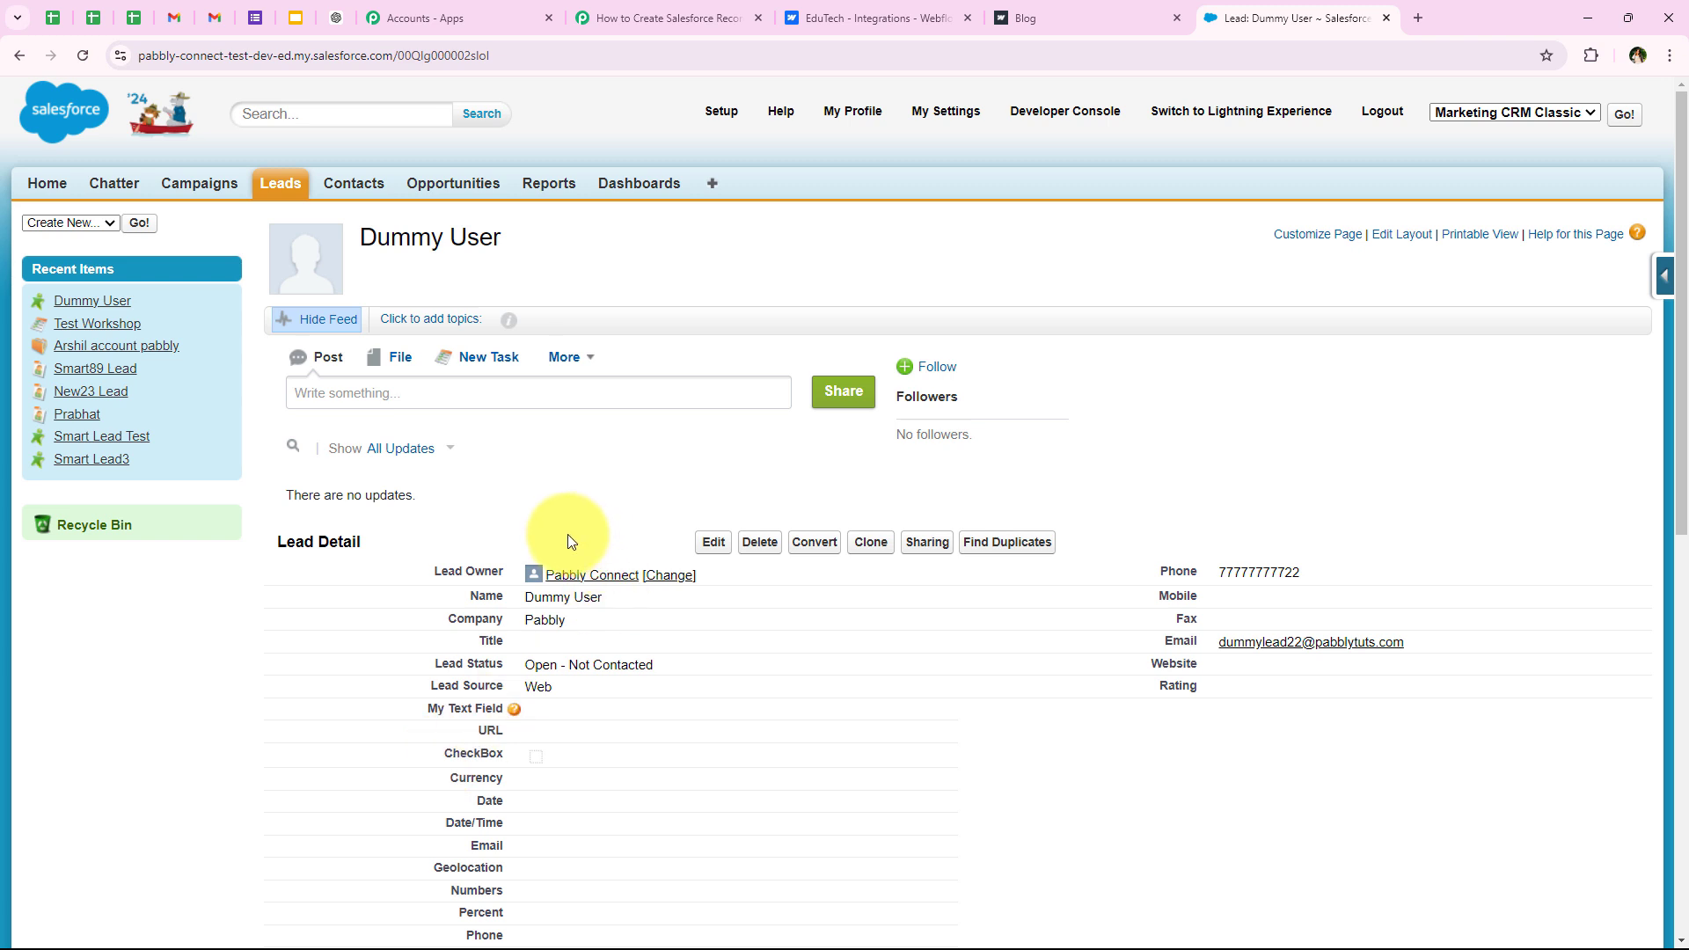
pyautogui.moveTo(518, 600); pyautogui.dragTo(610, 591)
pyautogui.click(1240, 579)
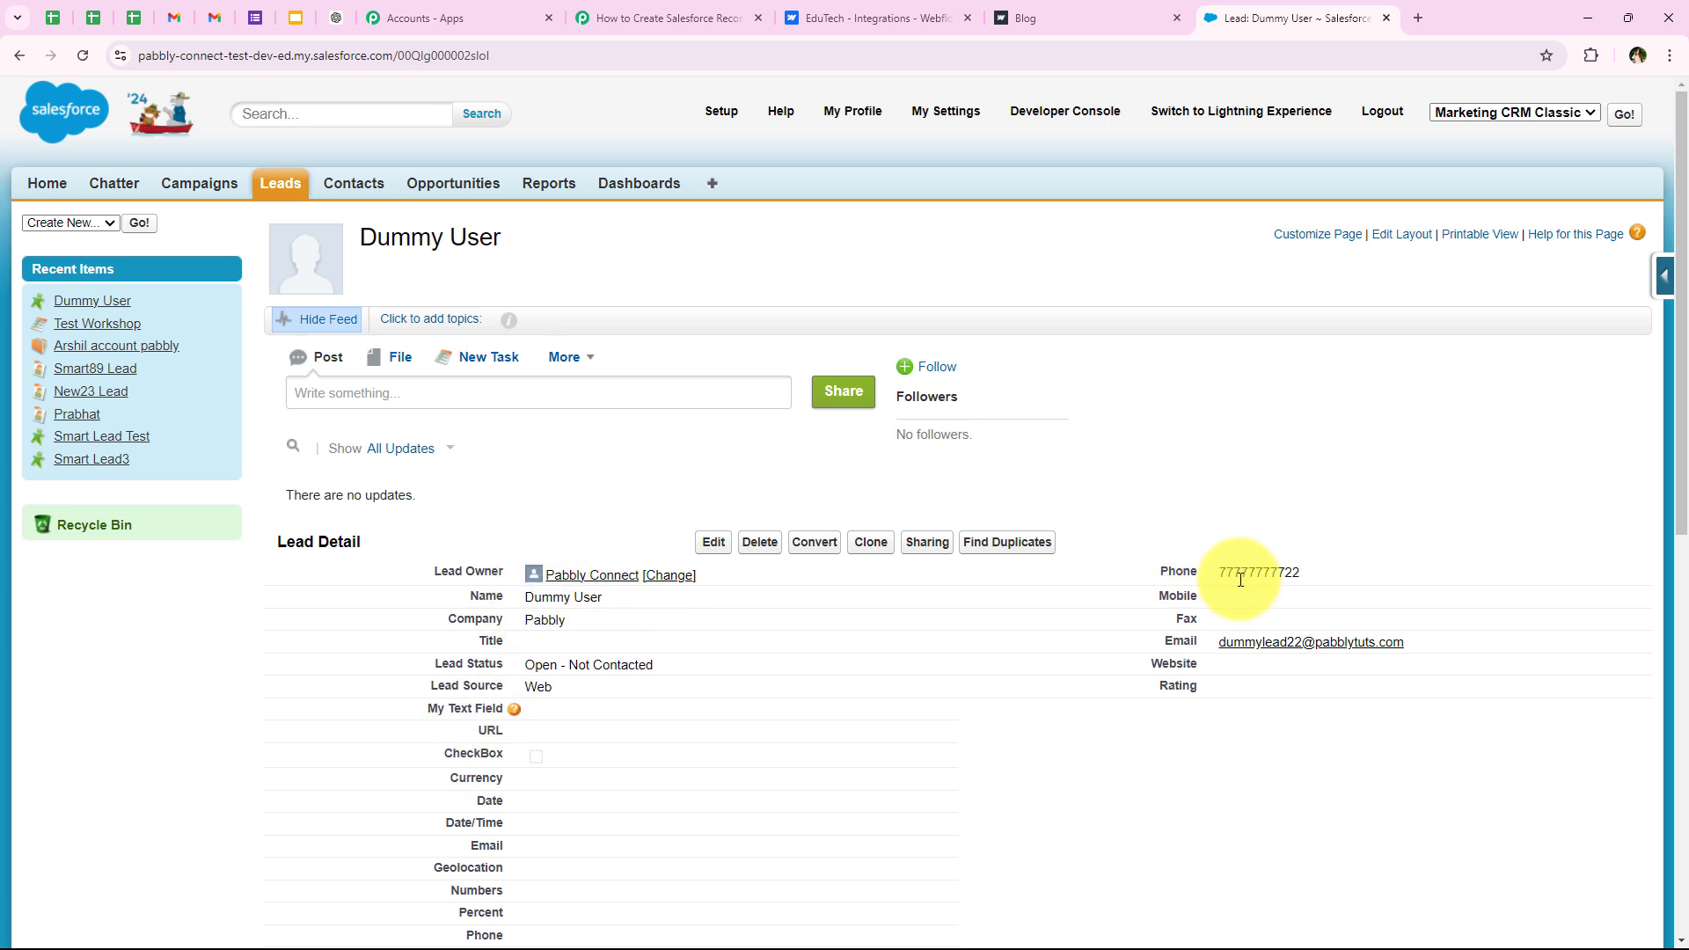
pyautogui.moveTo(1434, 656); pyautogui.dragTo(1219, 653)
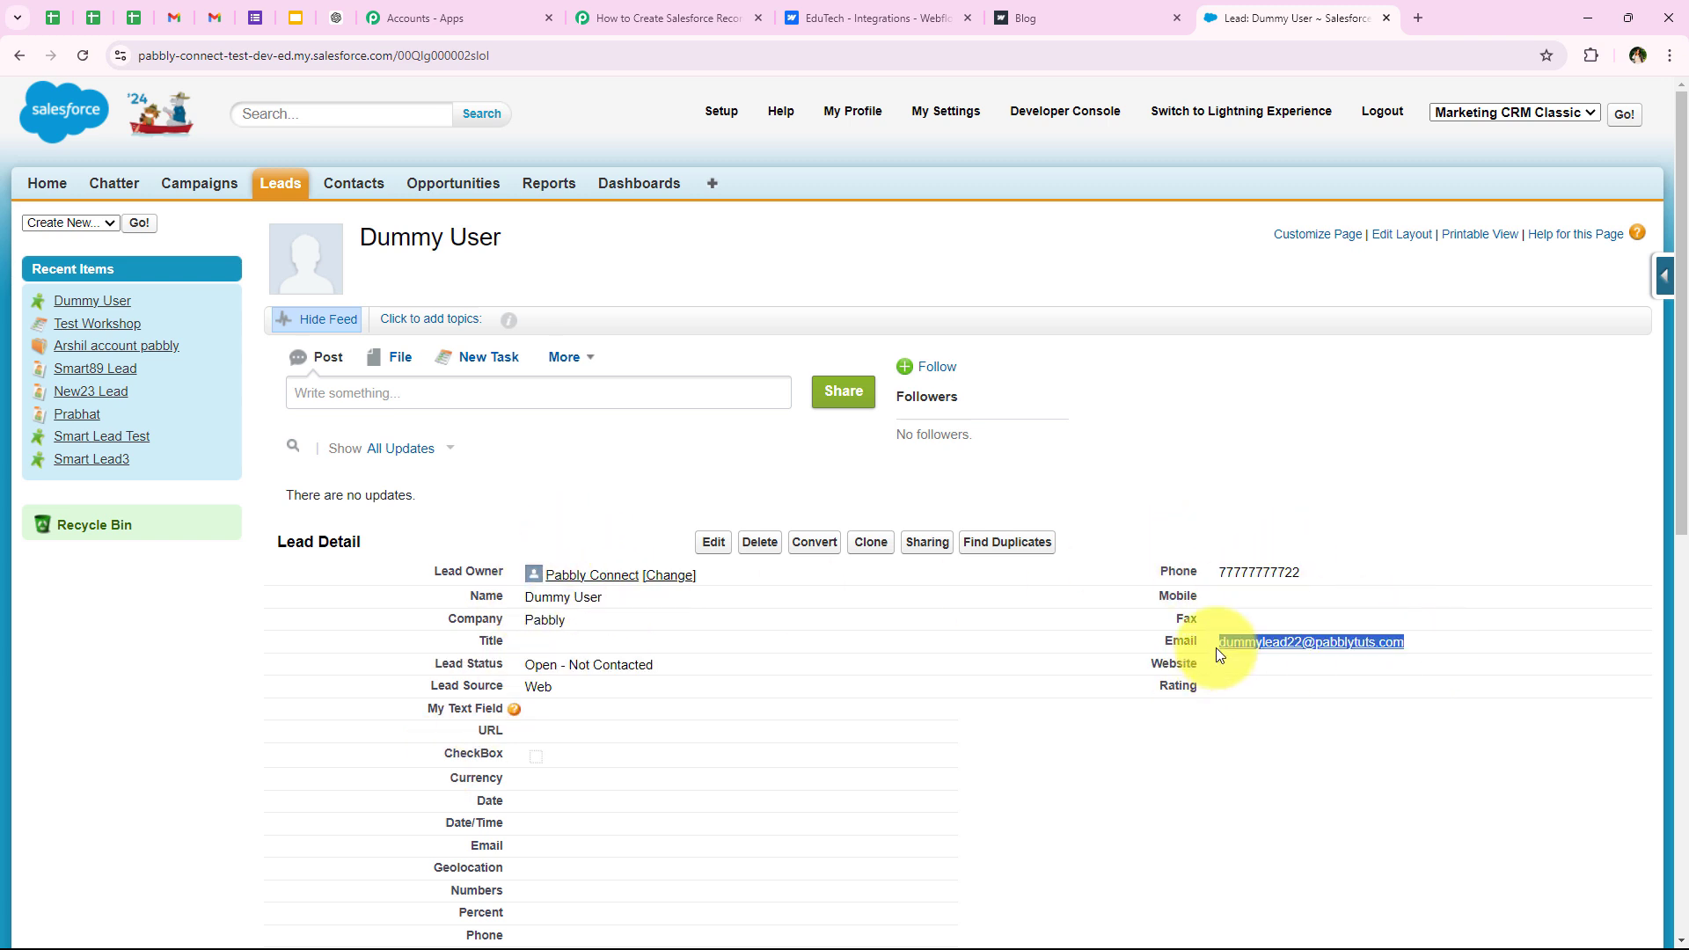
# Switch to the Webflow dashboard, open the published supercool-223f07.webflow.io site in place of the old Blog page, and show its Forms page.
pyautogui.click(706, 10)
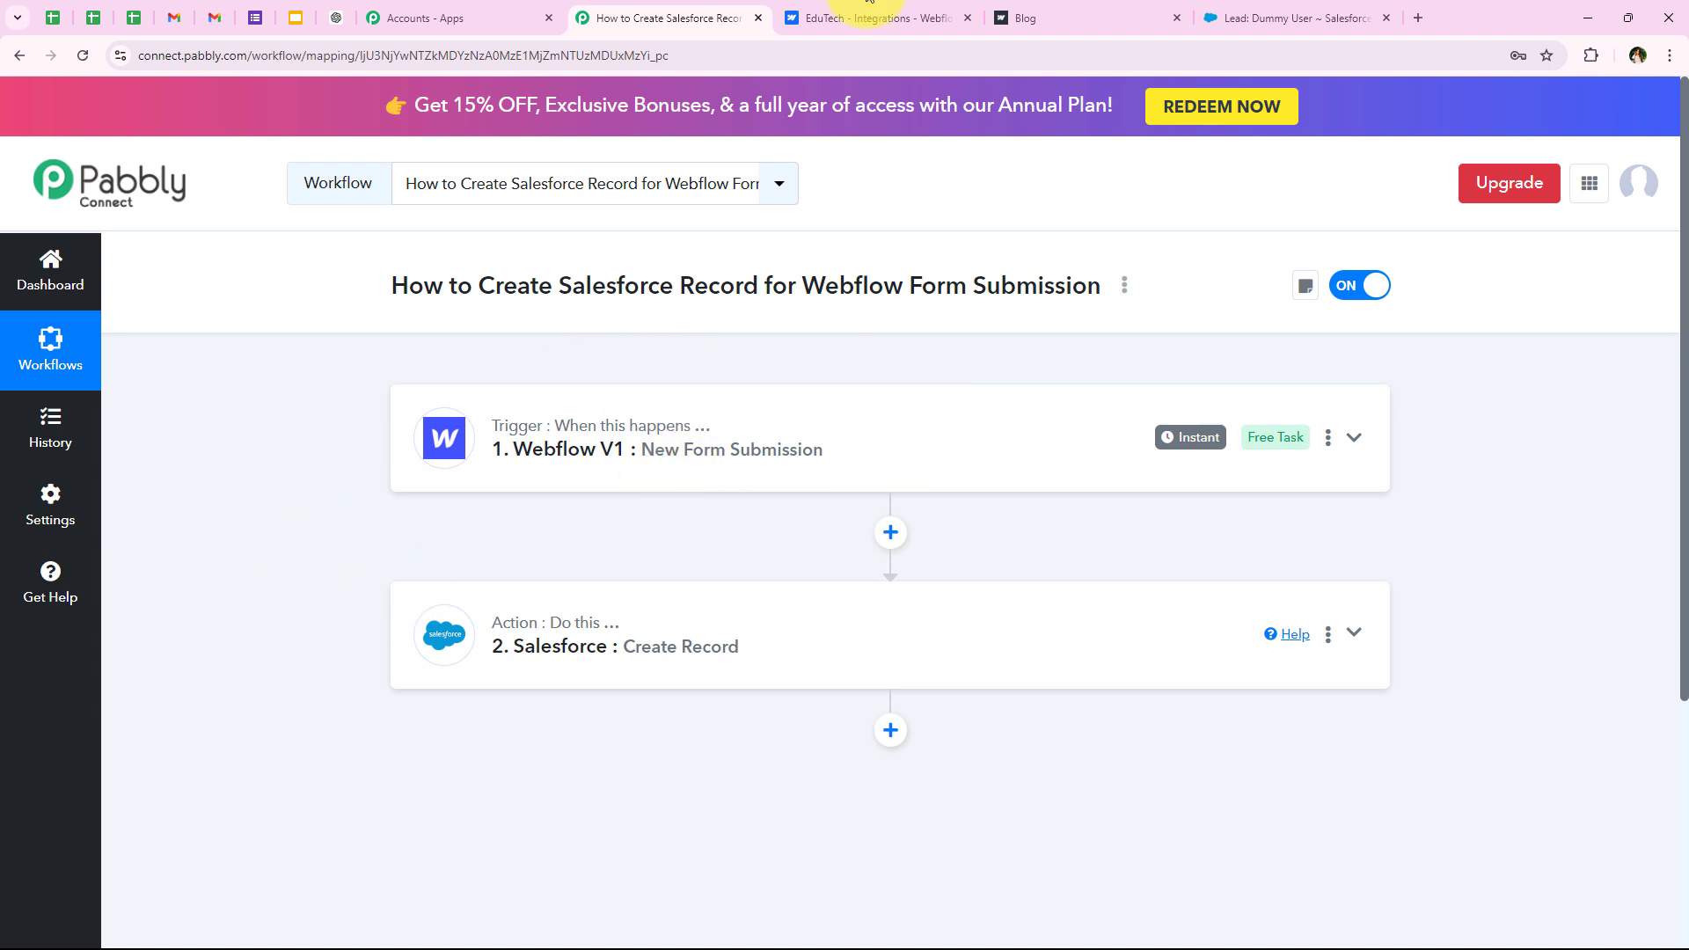
pyautogui.click(831, 11)
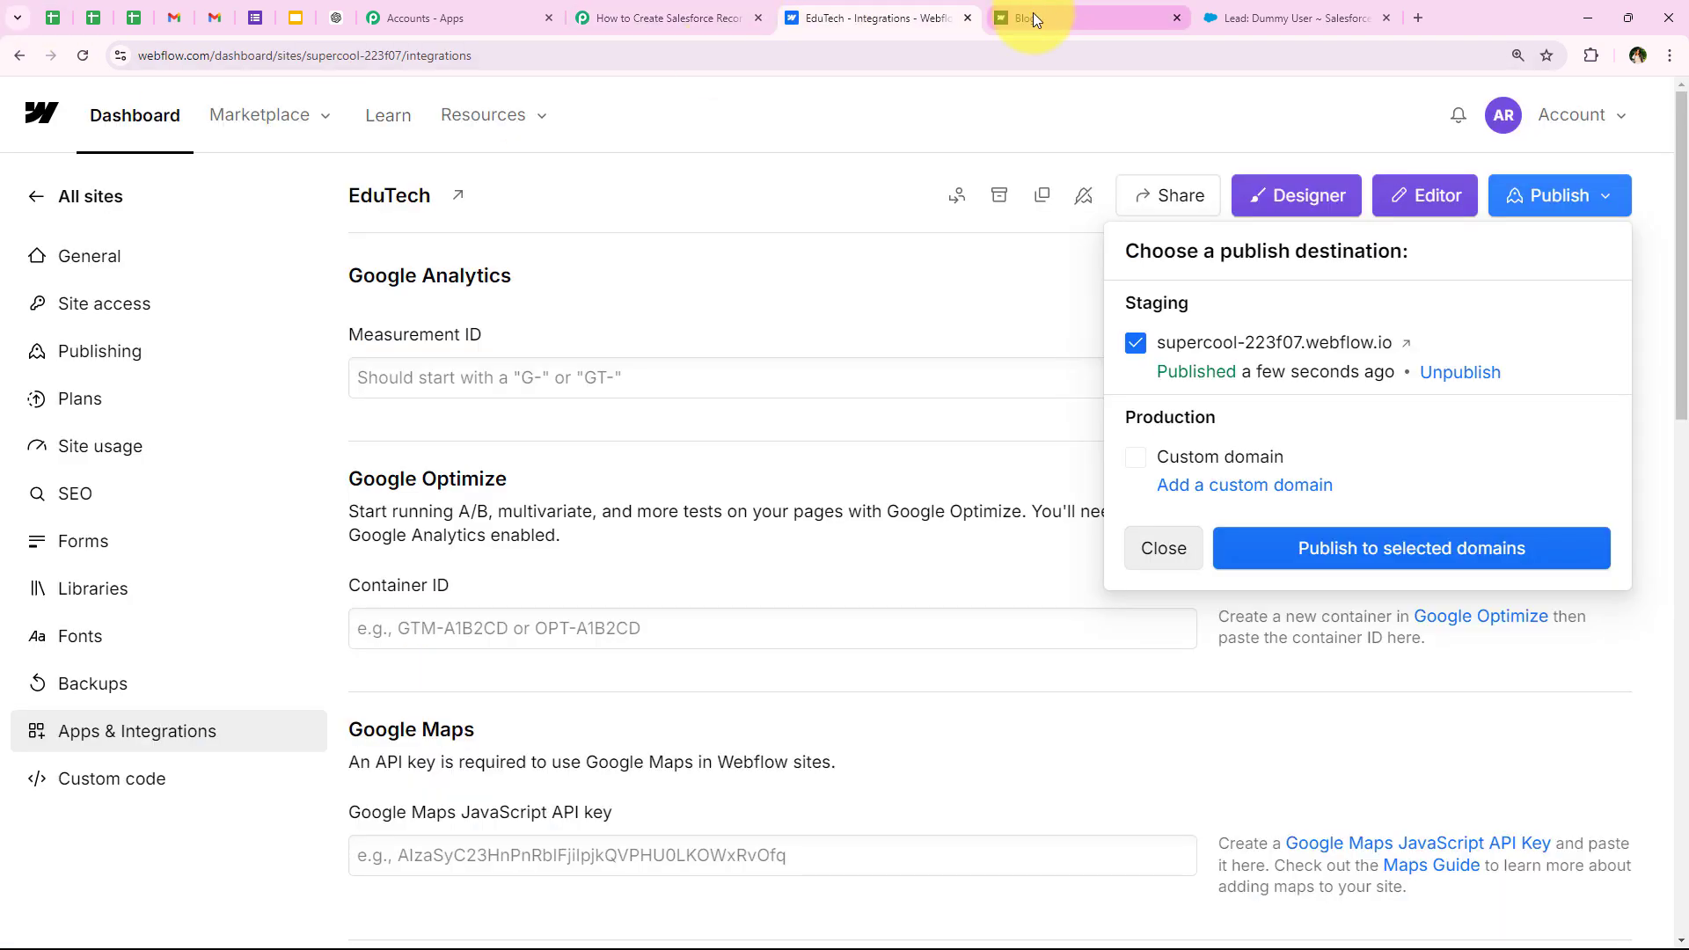
pyautogui.click(1393, 343)
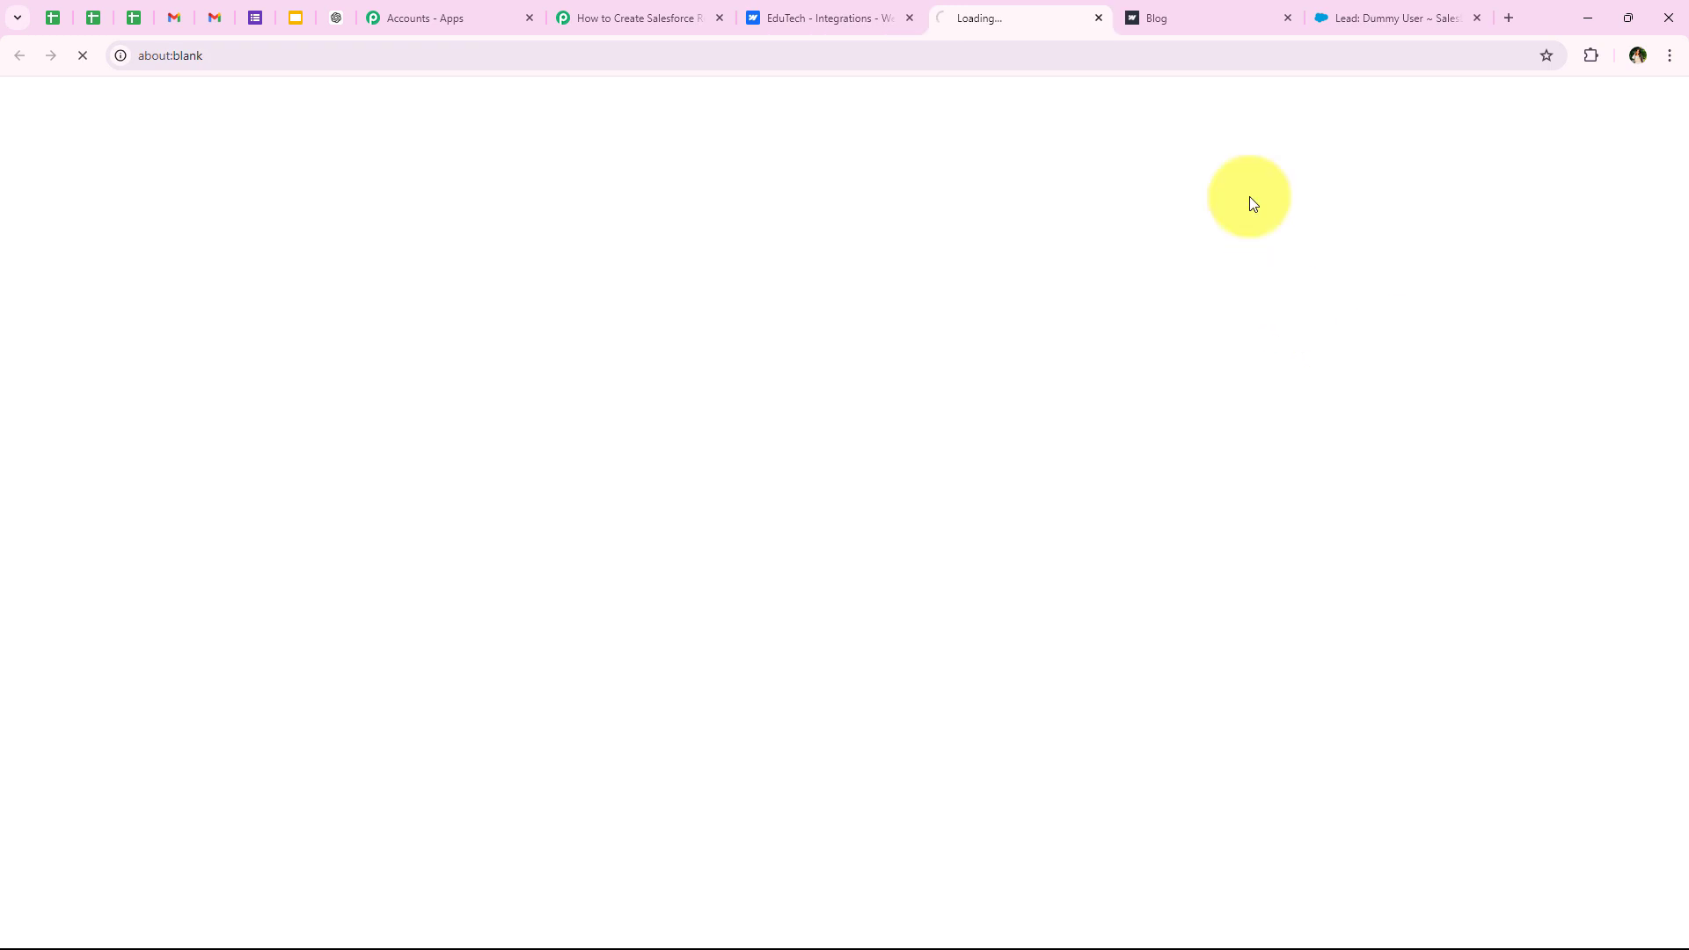
pyautogui.click(1285, 16)
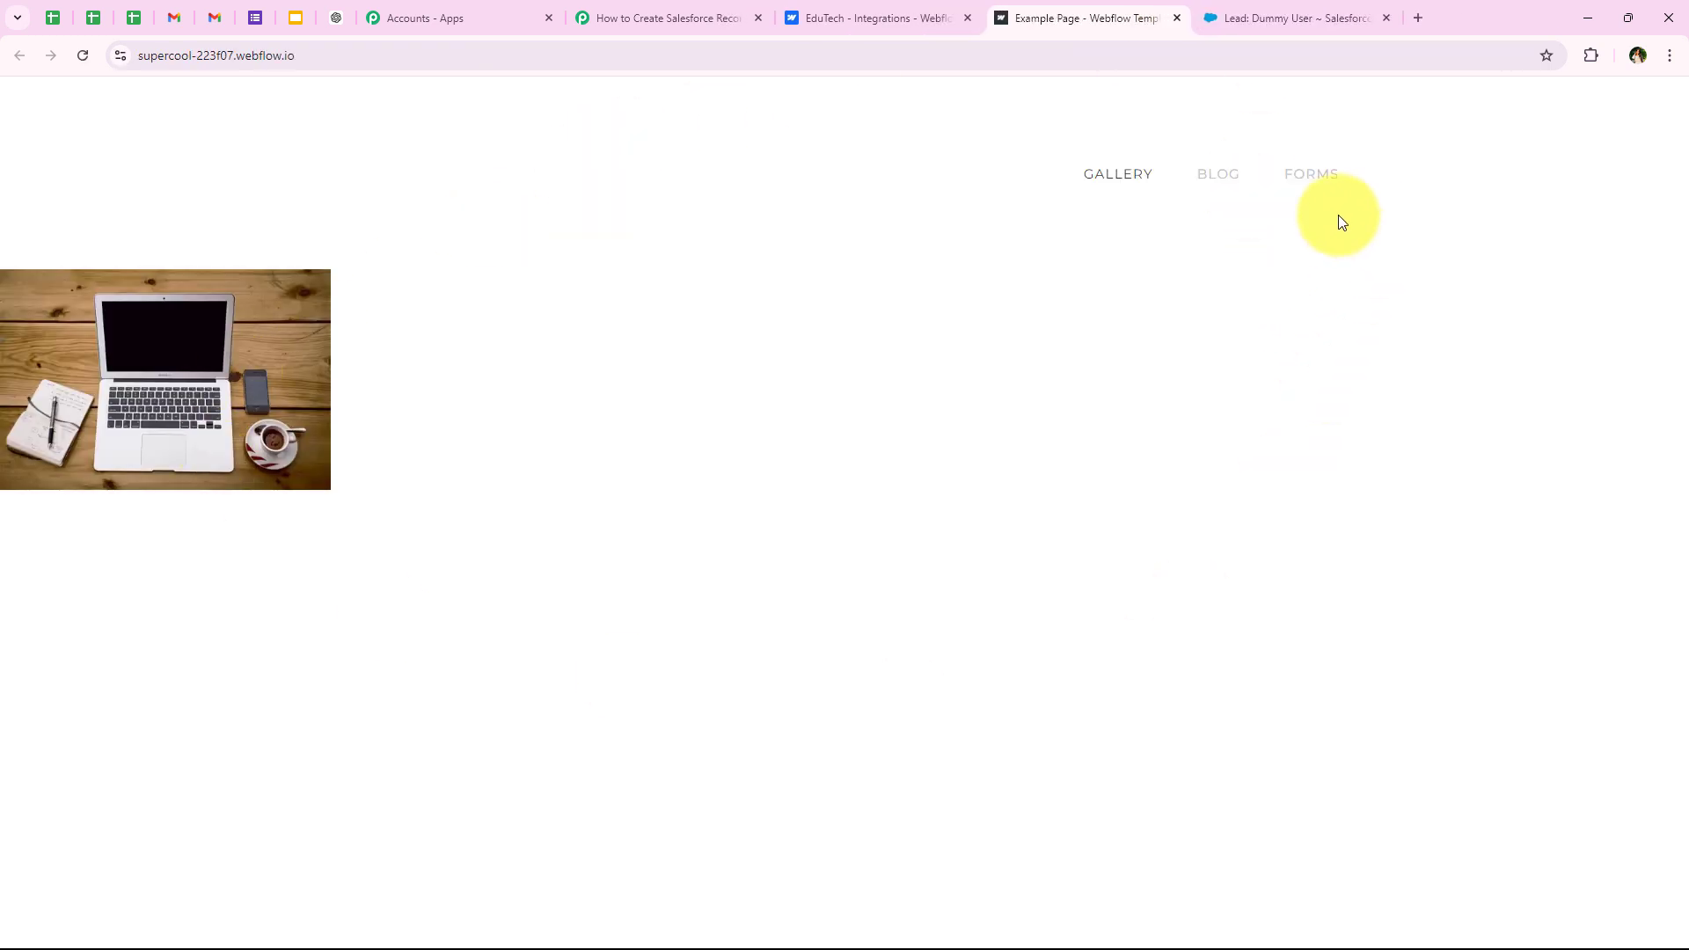
pyautogui.click(1324, 172)
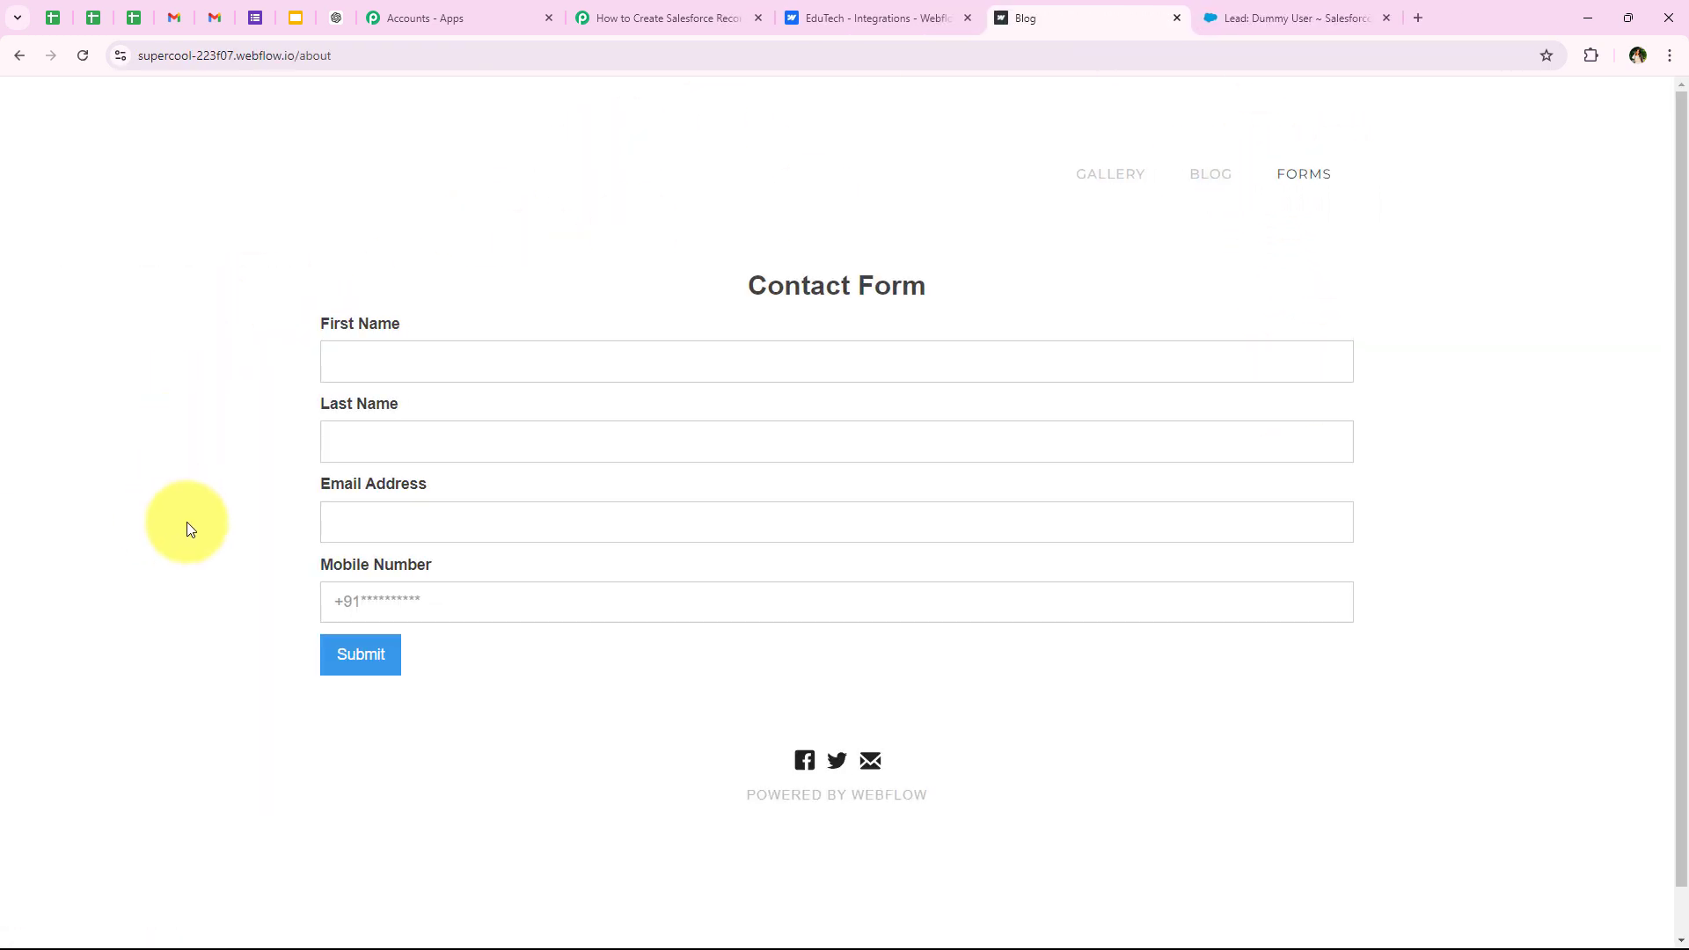
# Fill in the Contact Form with a test contact's first name, last name, e-mail address and mobile number, and submit it.
pyautogui.click(426, 352)
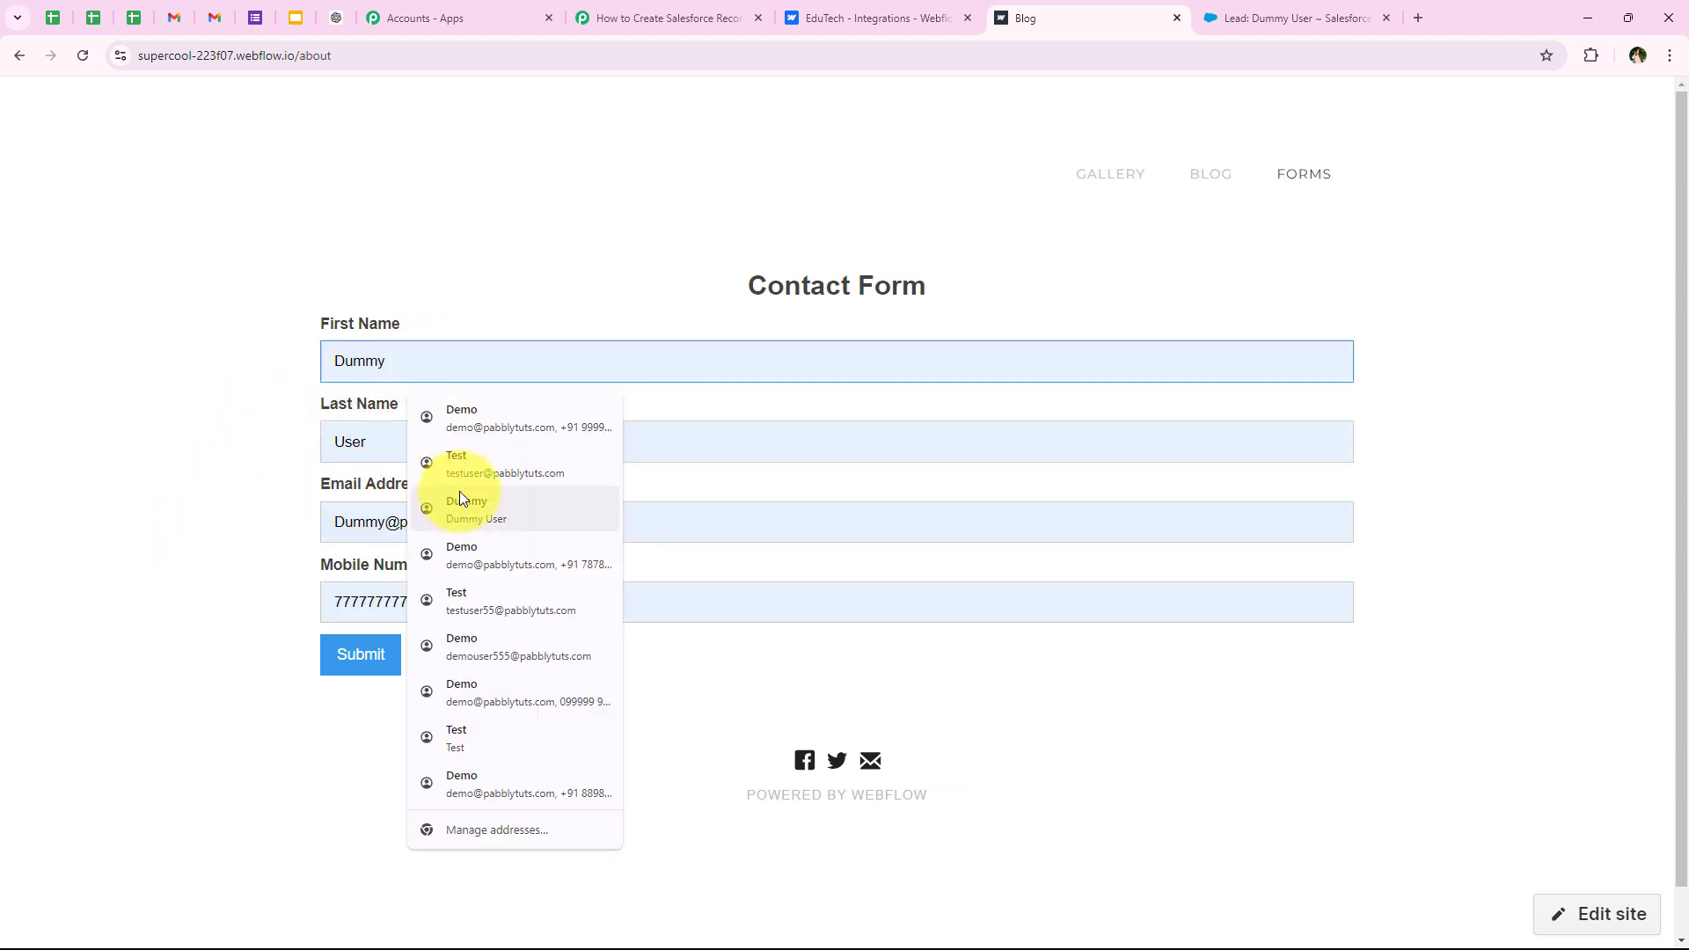
pyautogui.click(468, 475)
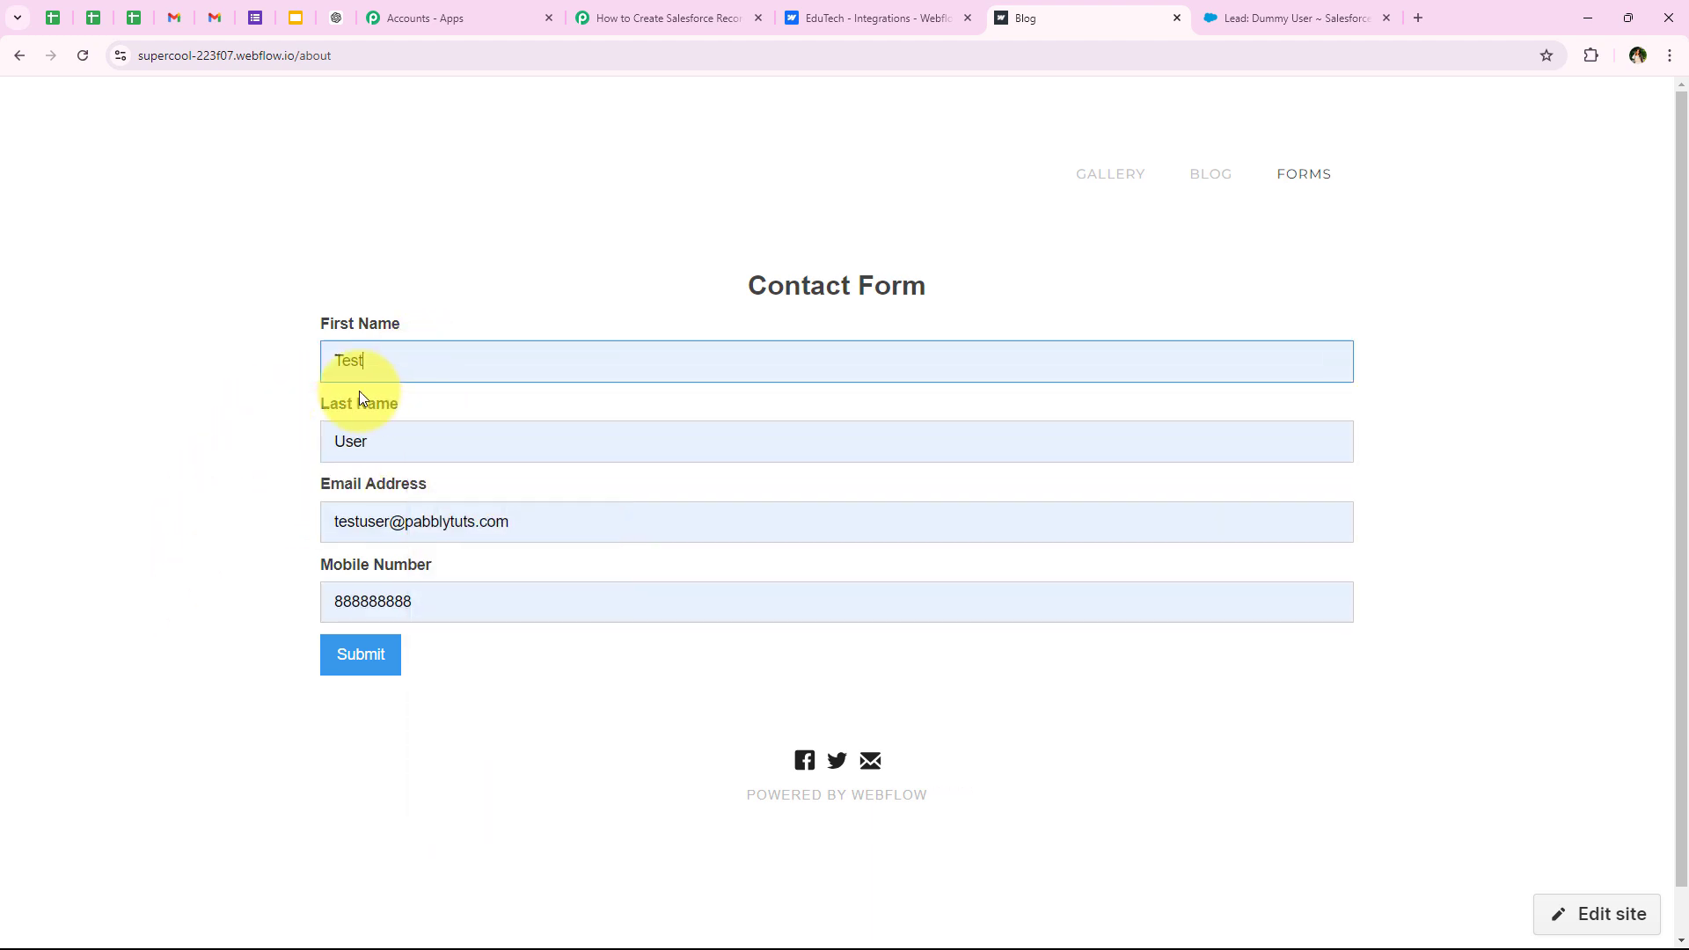
pyautogui.click(390, 519)
pyautogui.write('22')
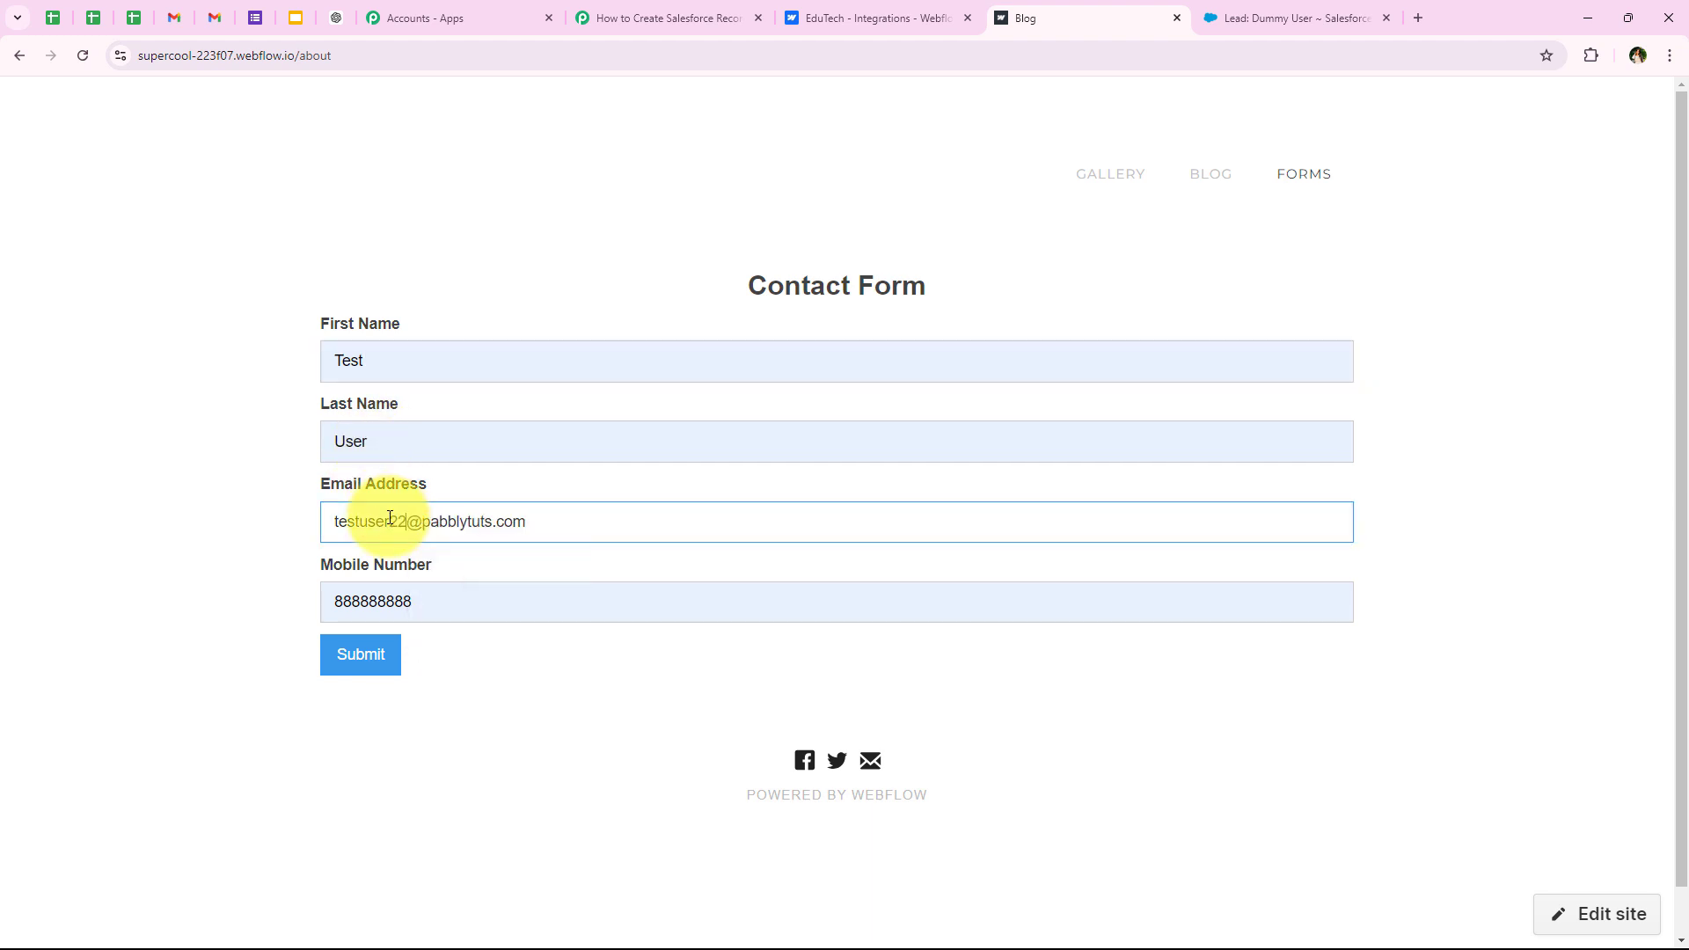
pyautogui.click(428, 601)
pyautogui.press('BackSpace')
pyautogui.press('BackSpace')
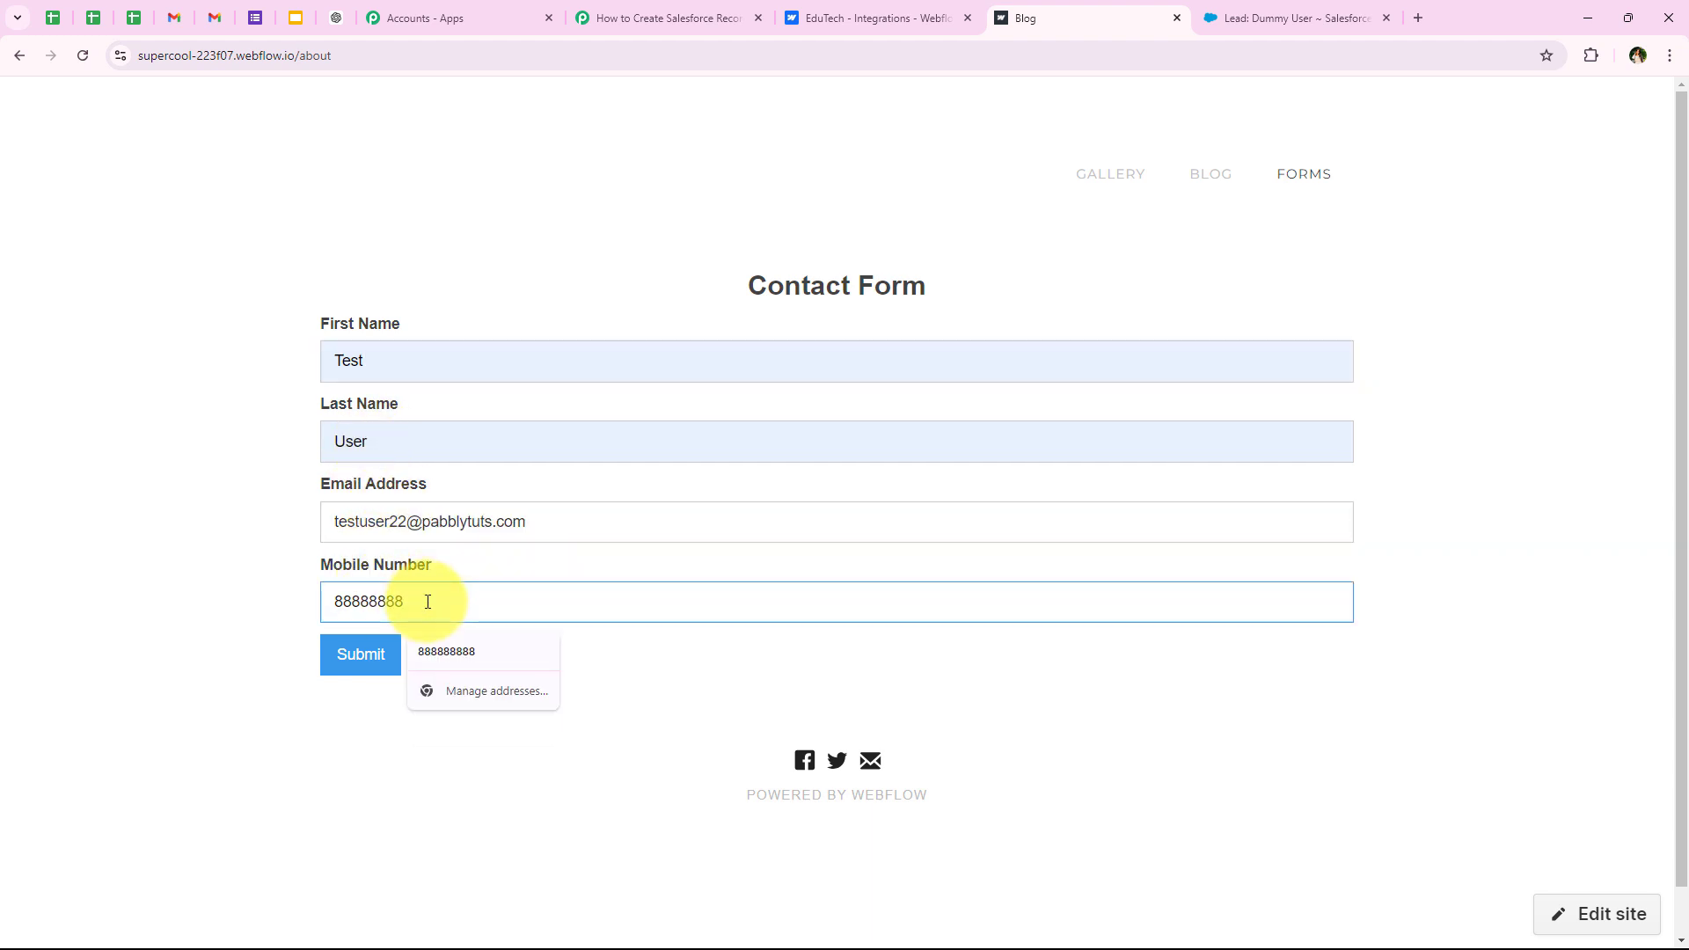
pyautogui.write('22')
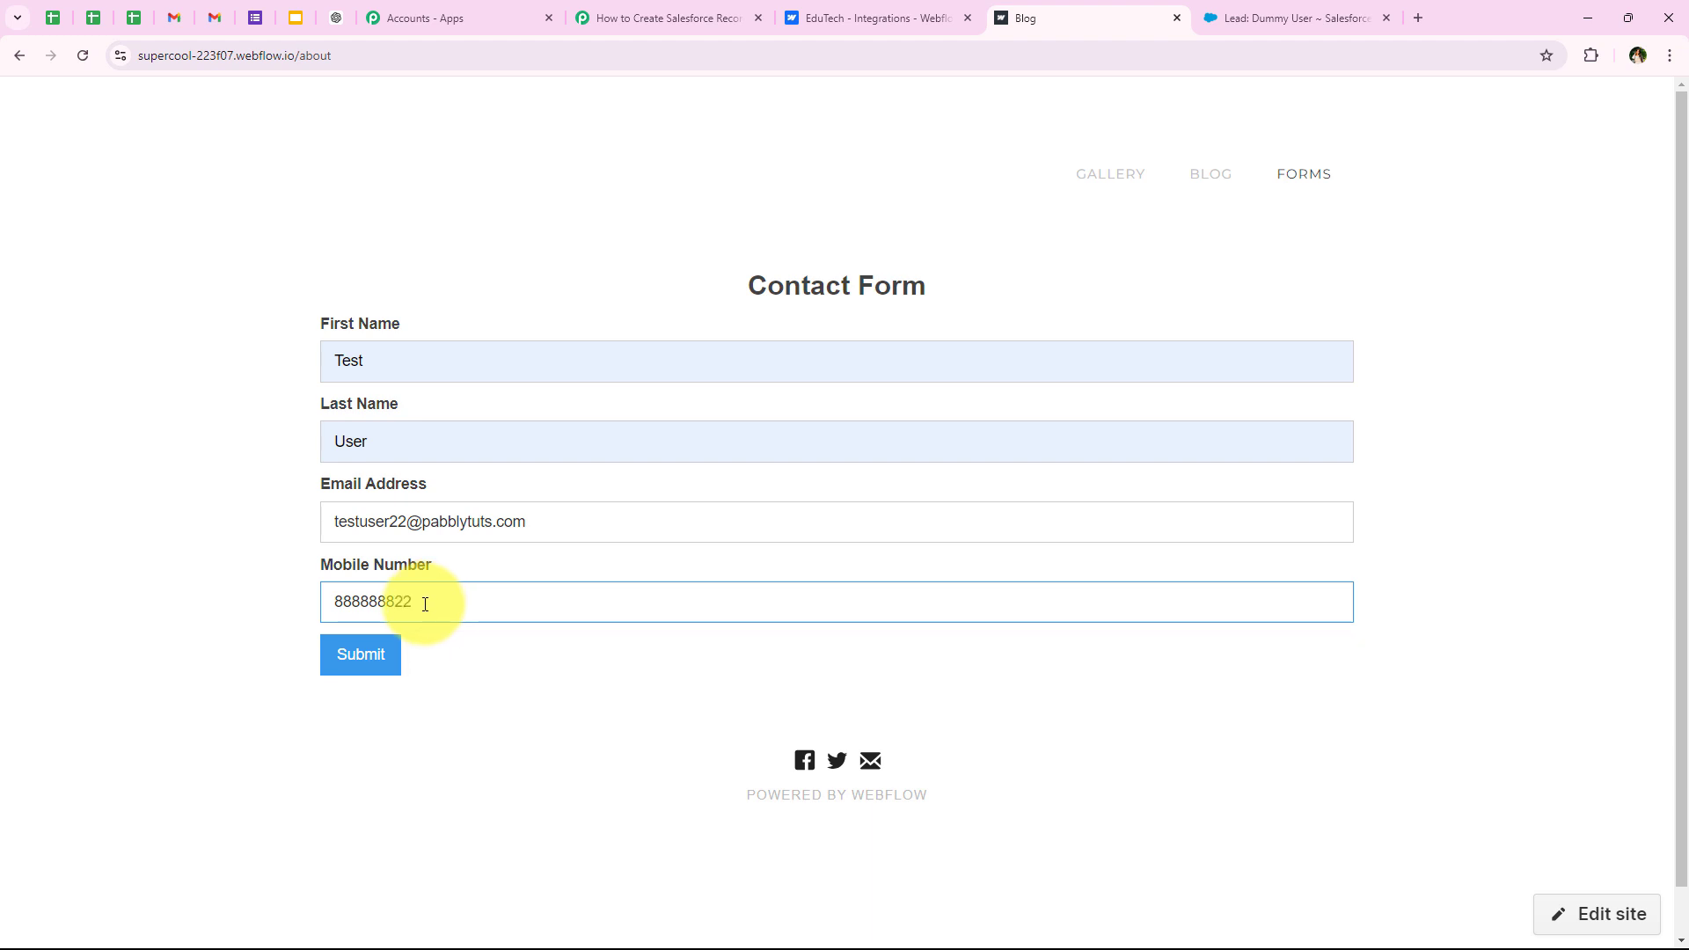
pyautogui.click(393, 648)
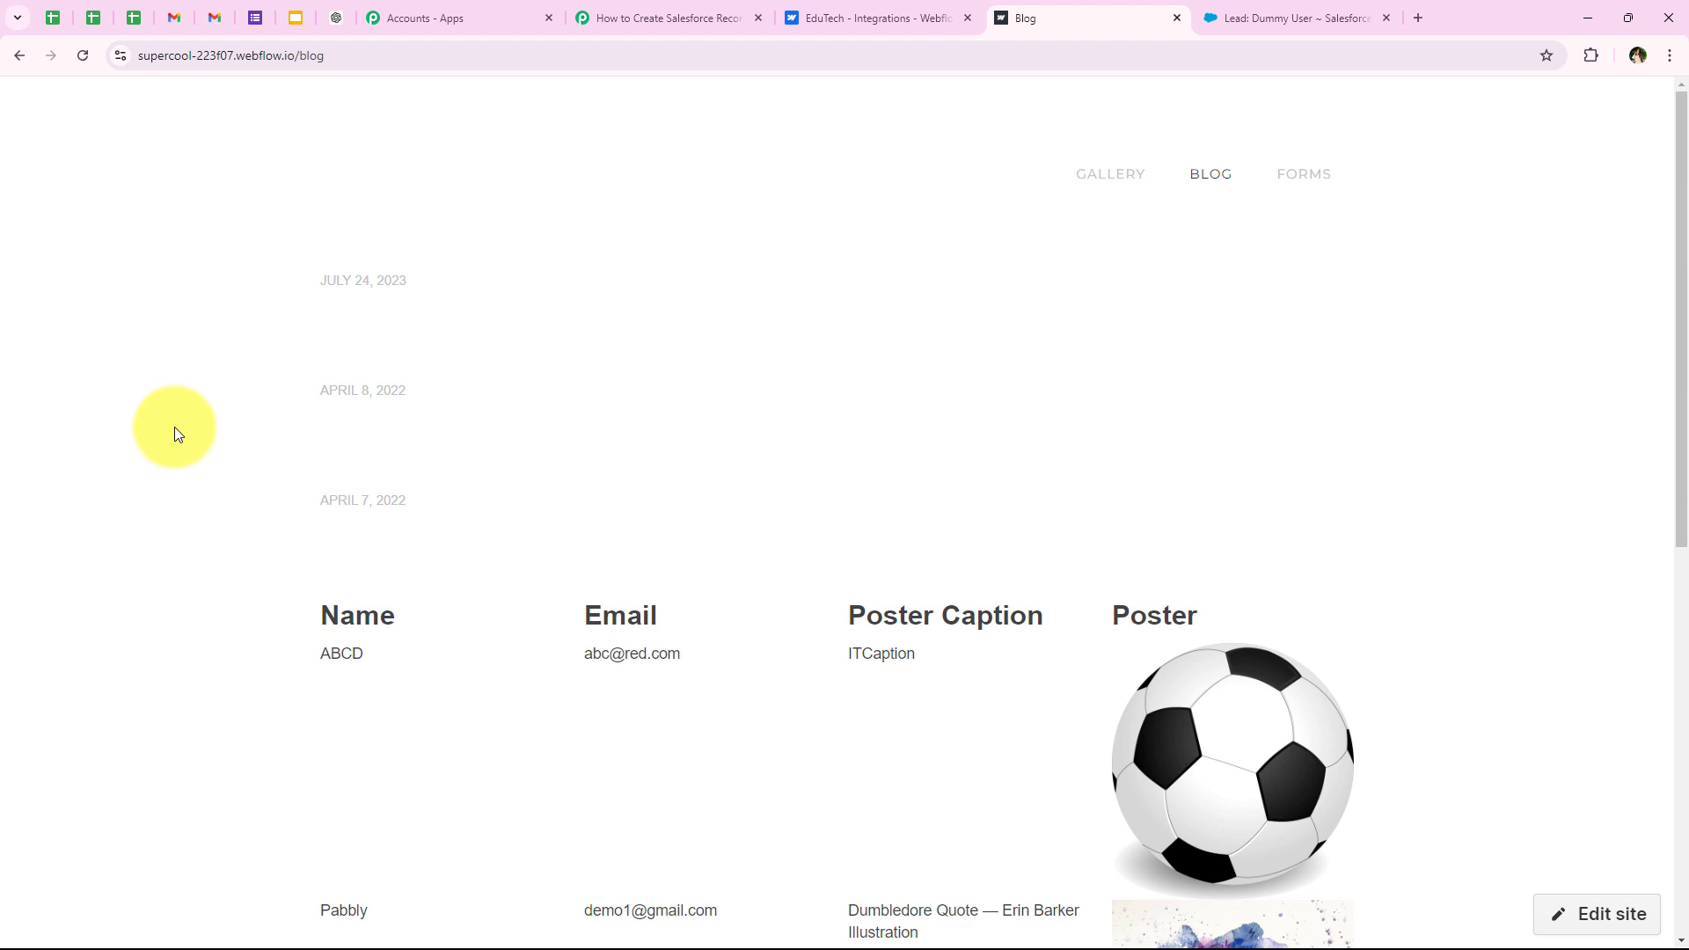
# Switch to Salesforce, open the newest lead from the recent items in Leads, and check its name and e-mail.
pyautogui.click(1302, 17)
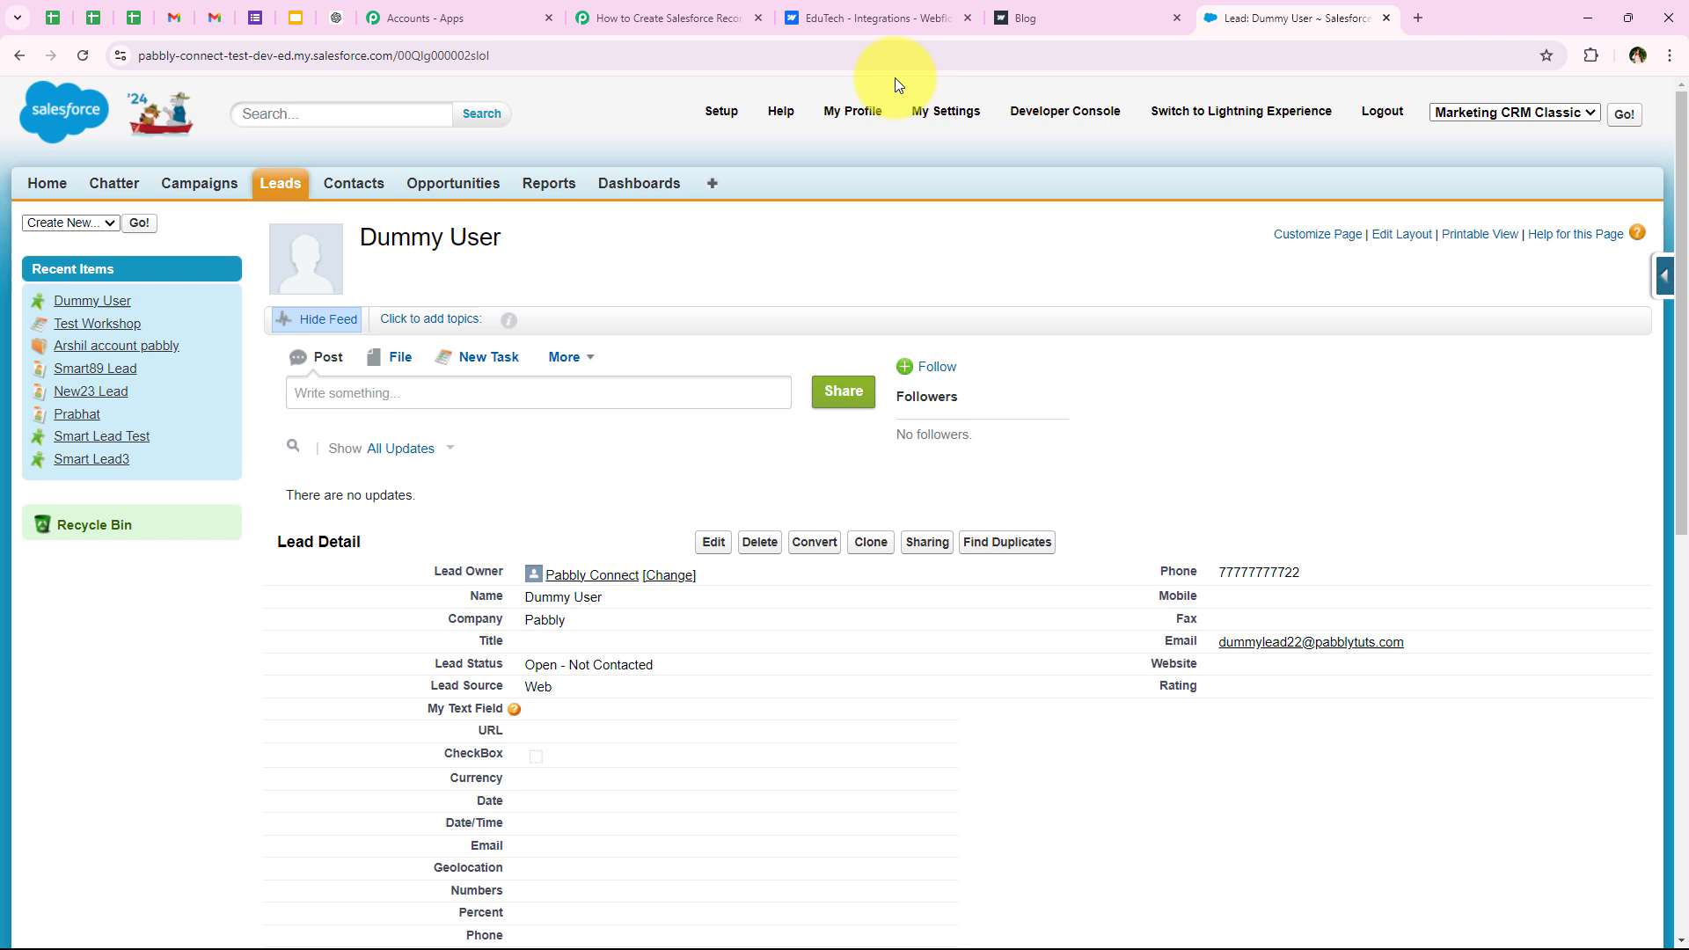
pyautogui.click(274, 181)
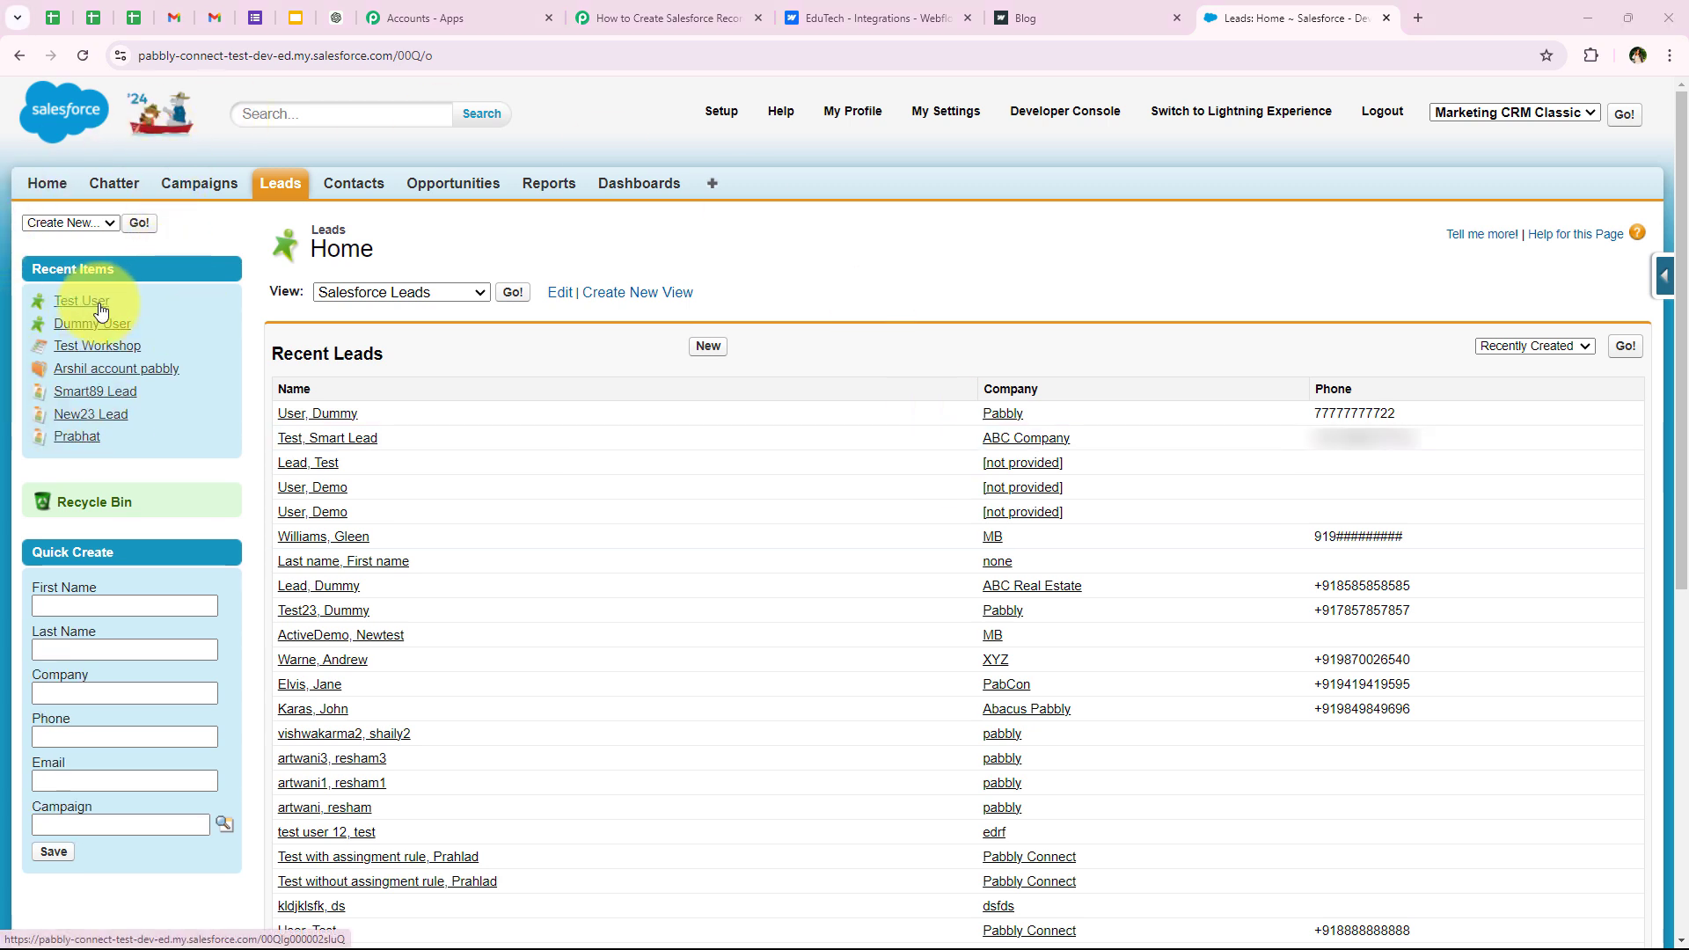
pyautogui.click(99, 306)
pyautogui.scroll(-2, 652, 635)
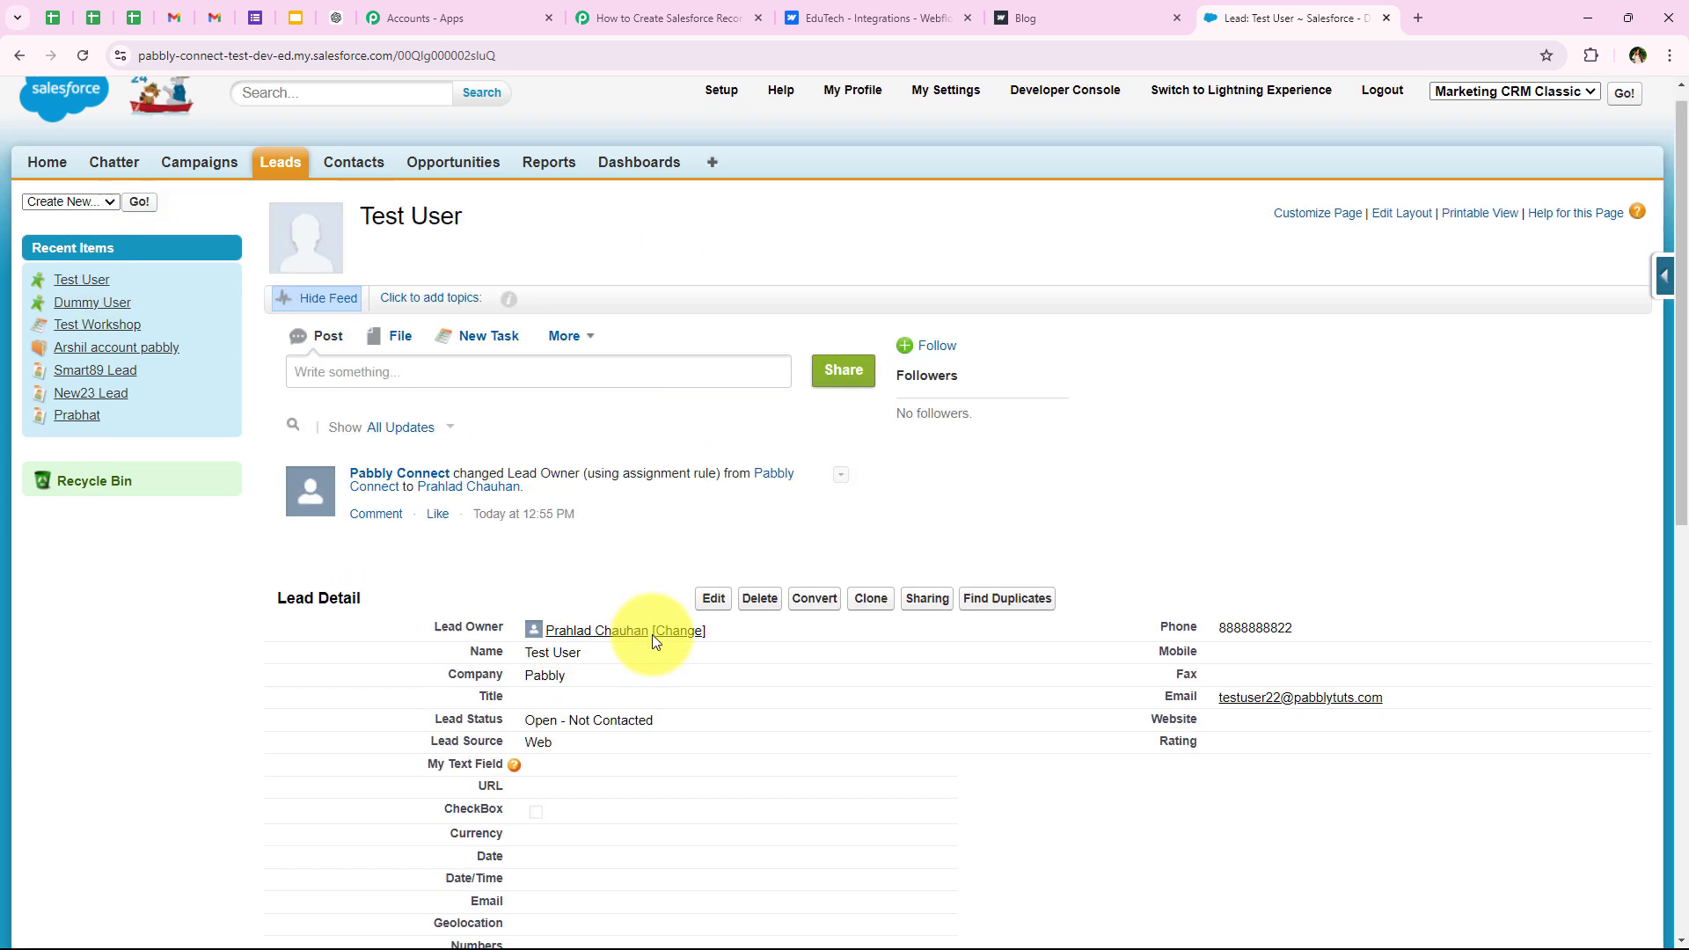
pyautogui.moveTo(522, 505); pyautogui.dragTo(614, 503)
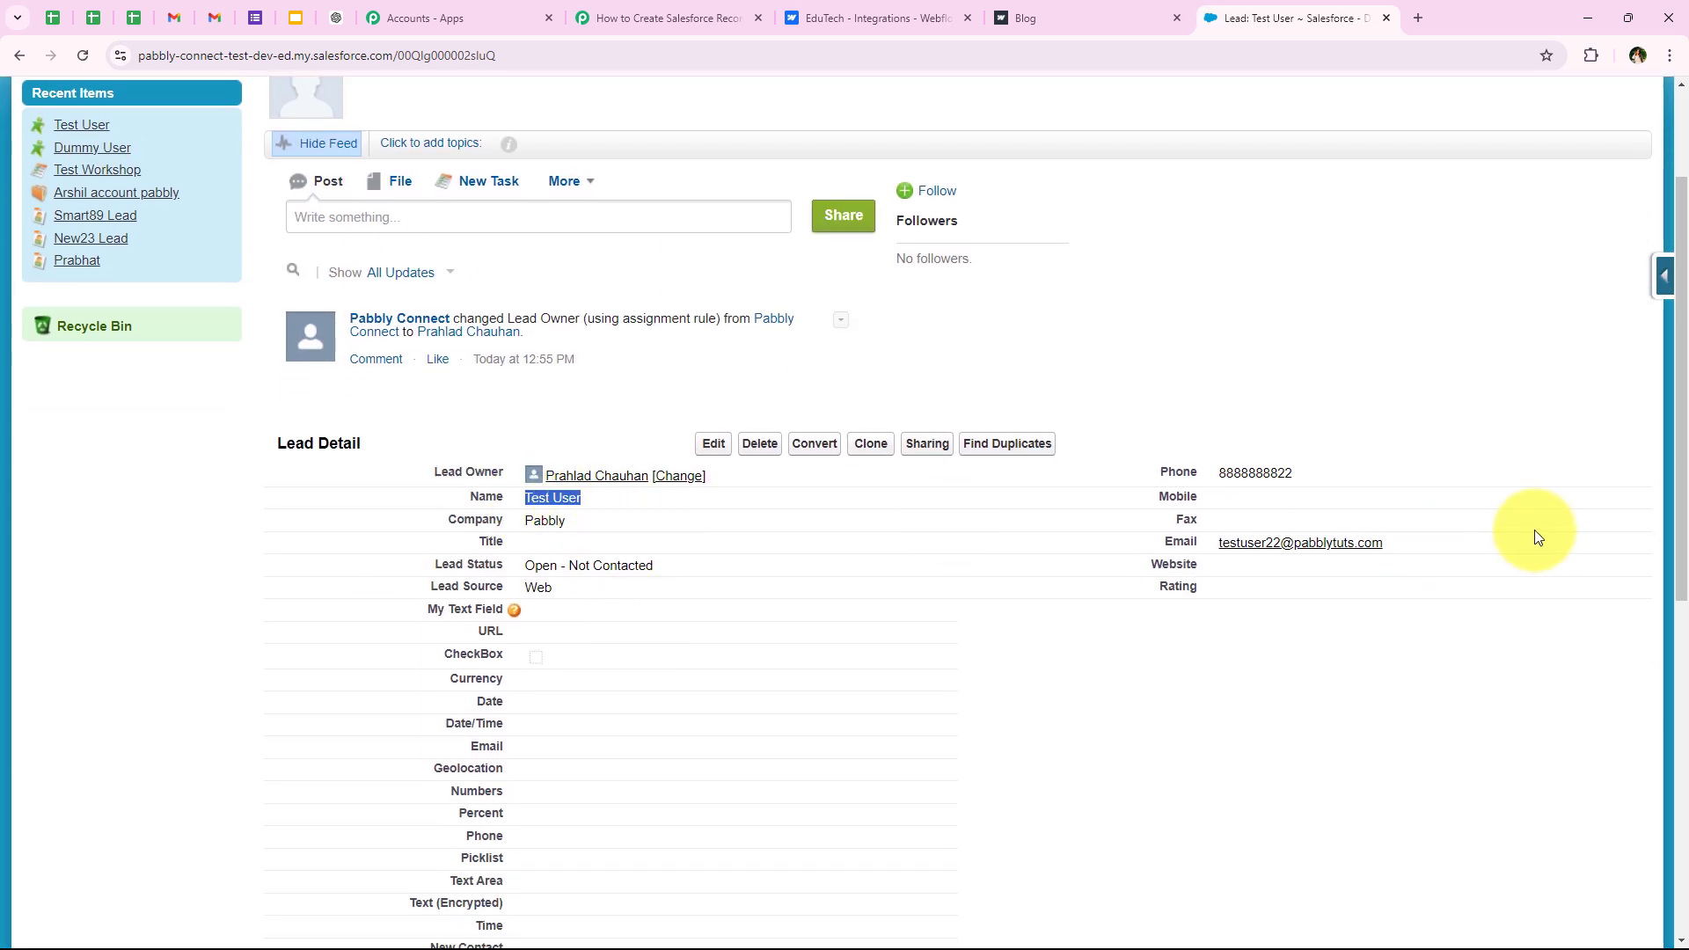
pyautogui.moveTo(1401, 539); pyautogui.dragTo(1205, 542)
pyautogui.click(1194, 630)
pyautogui.scroll(2, 376, 496)
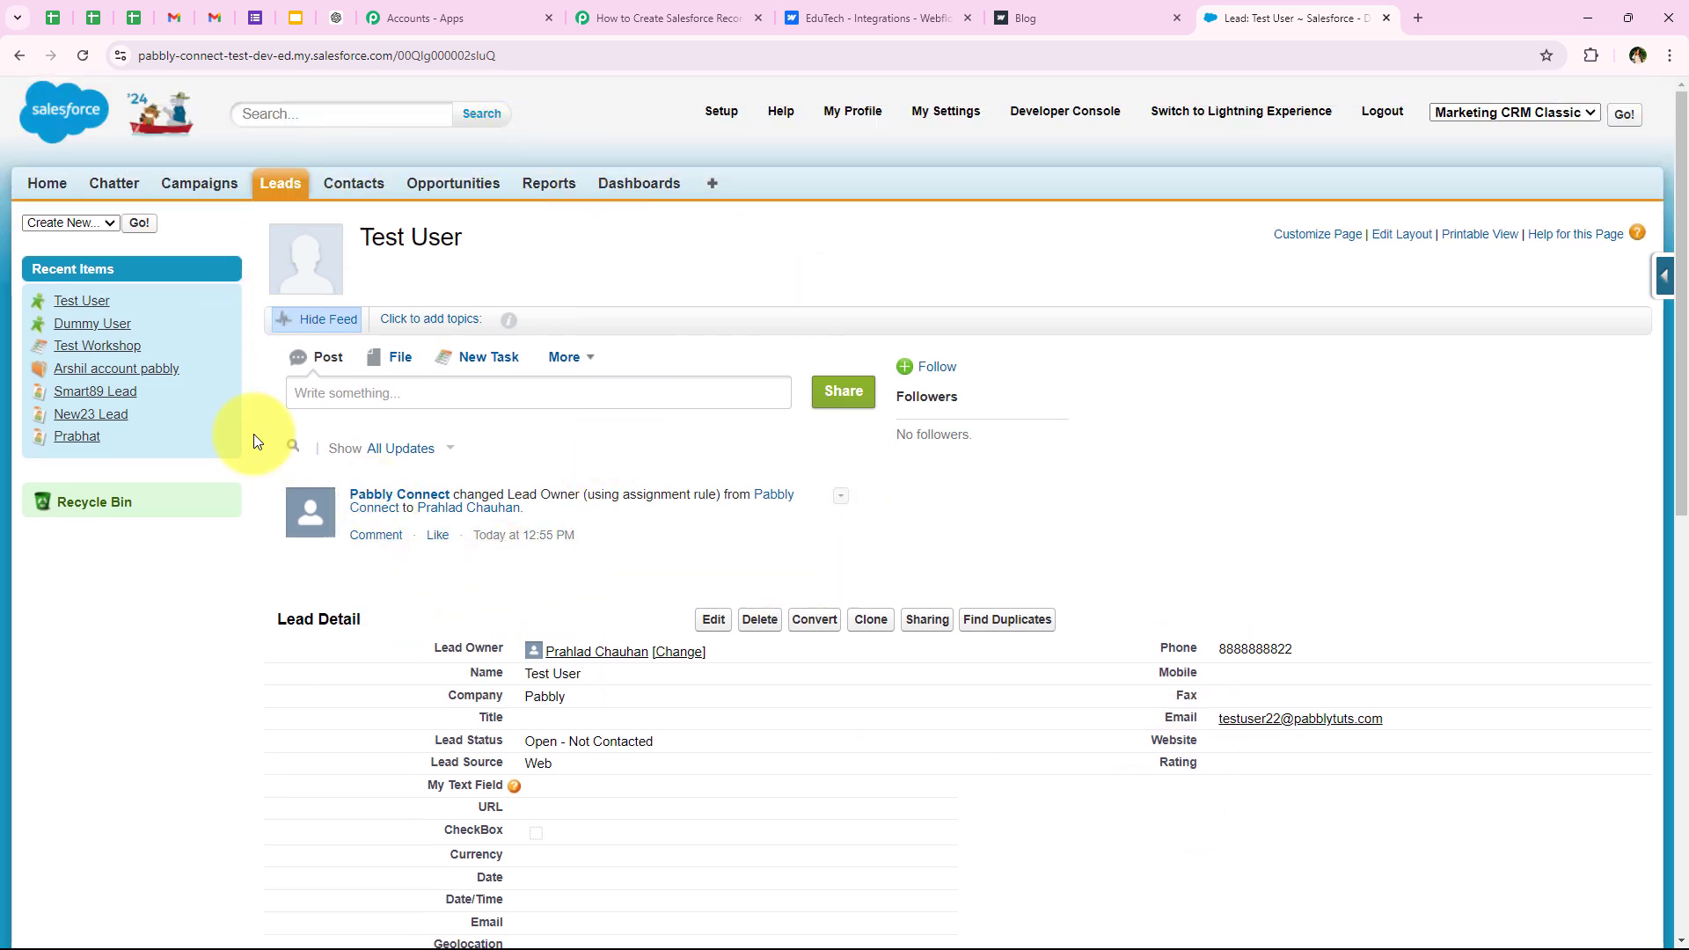
# Switch to Salesforce, compare the two recently created test leads, and return to the Pabbly Connect workflow.
pyautogui.click(1023, 18)
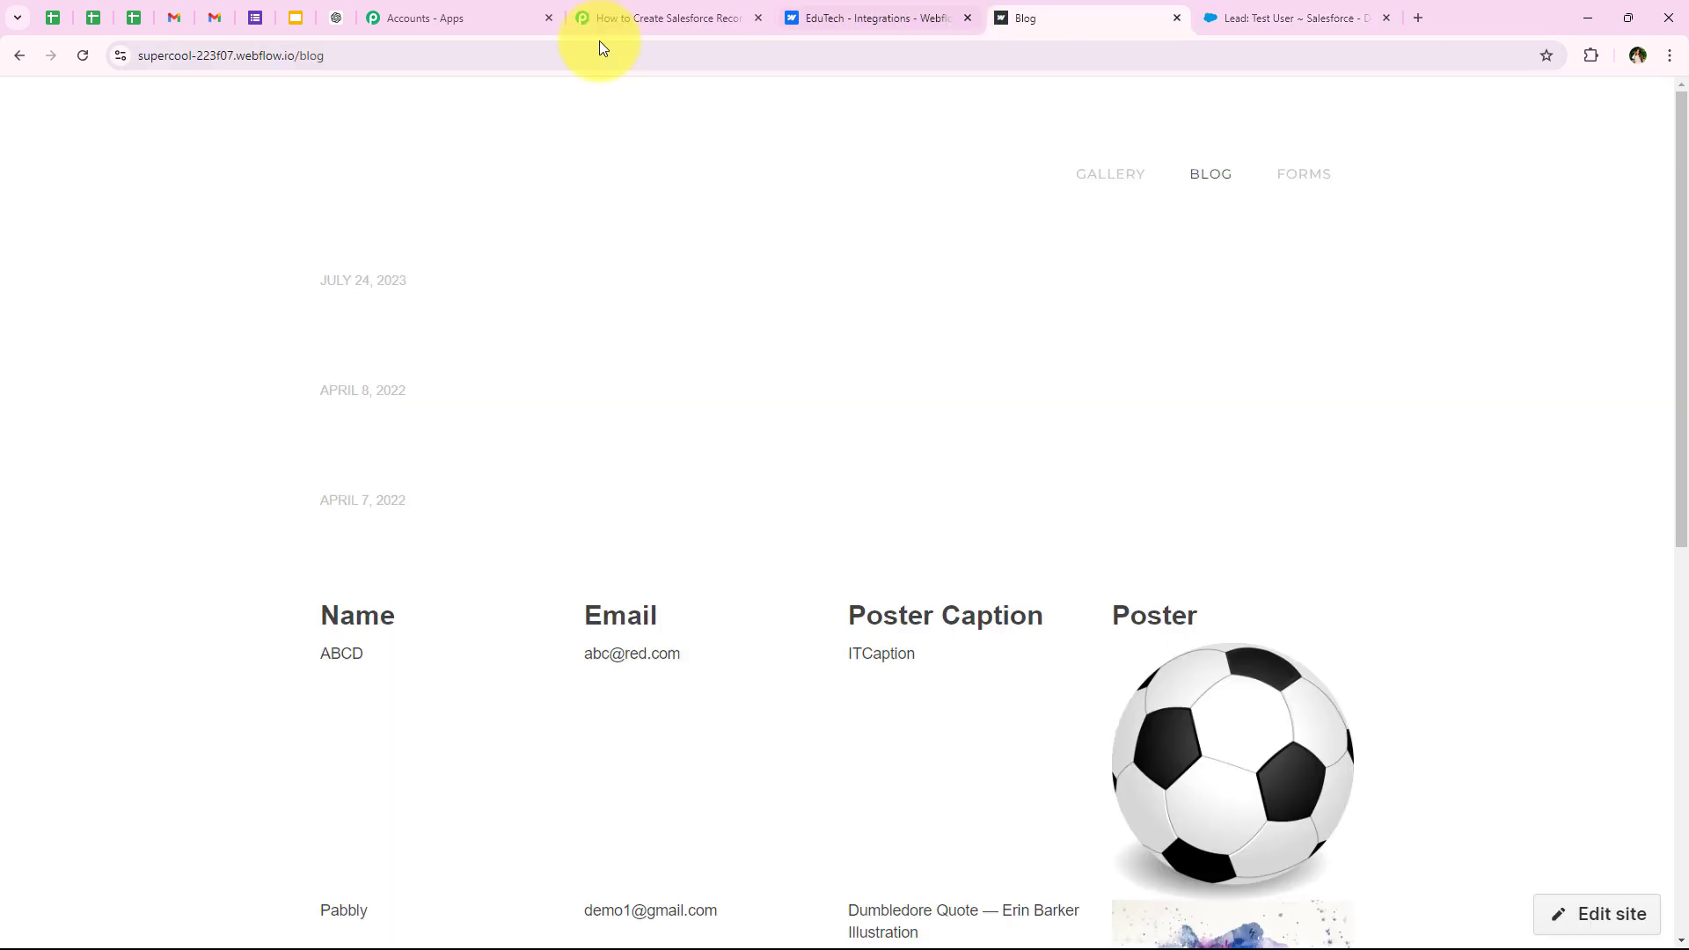
pyautogui.click(723, 17)
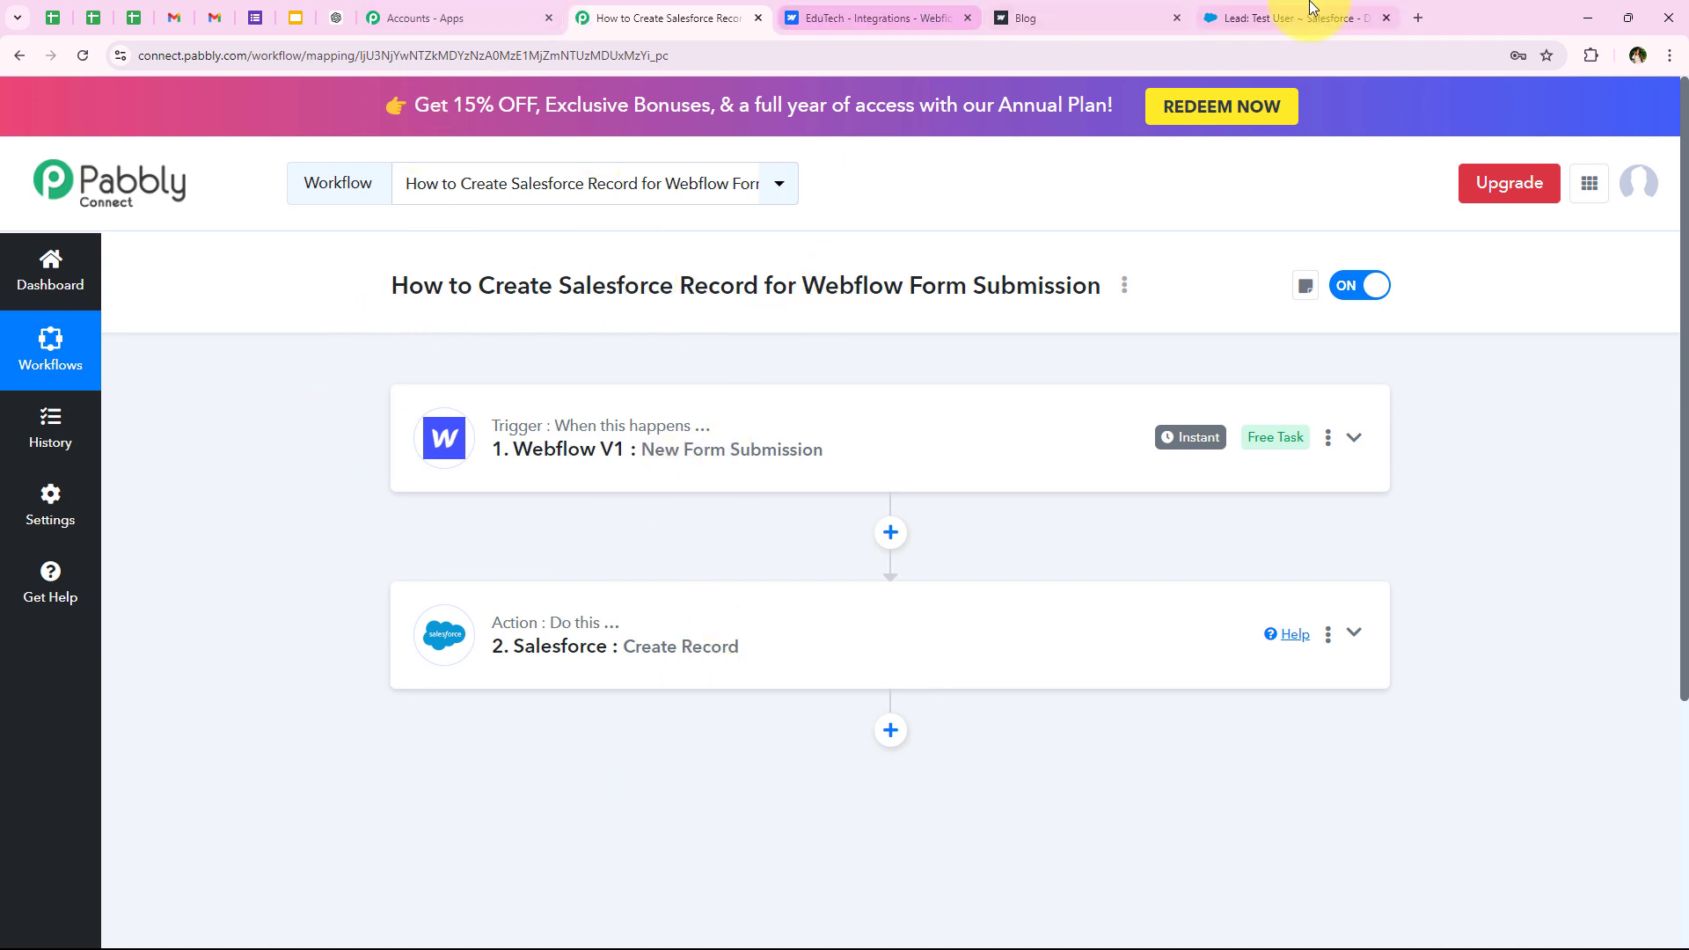
pyautogui.click(1207, 15)
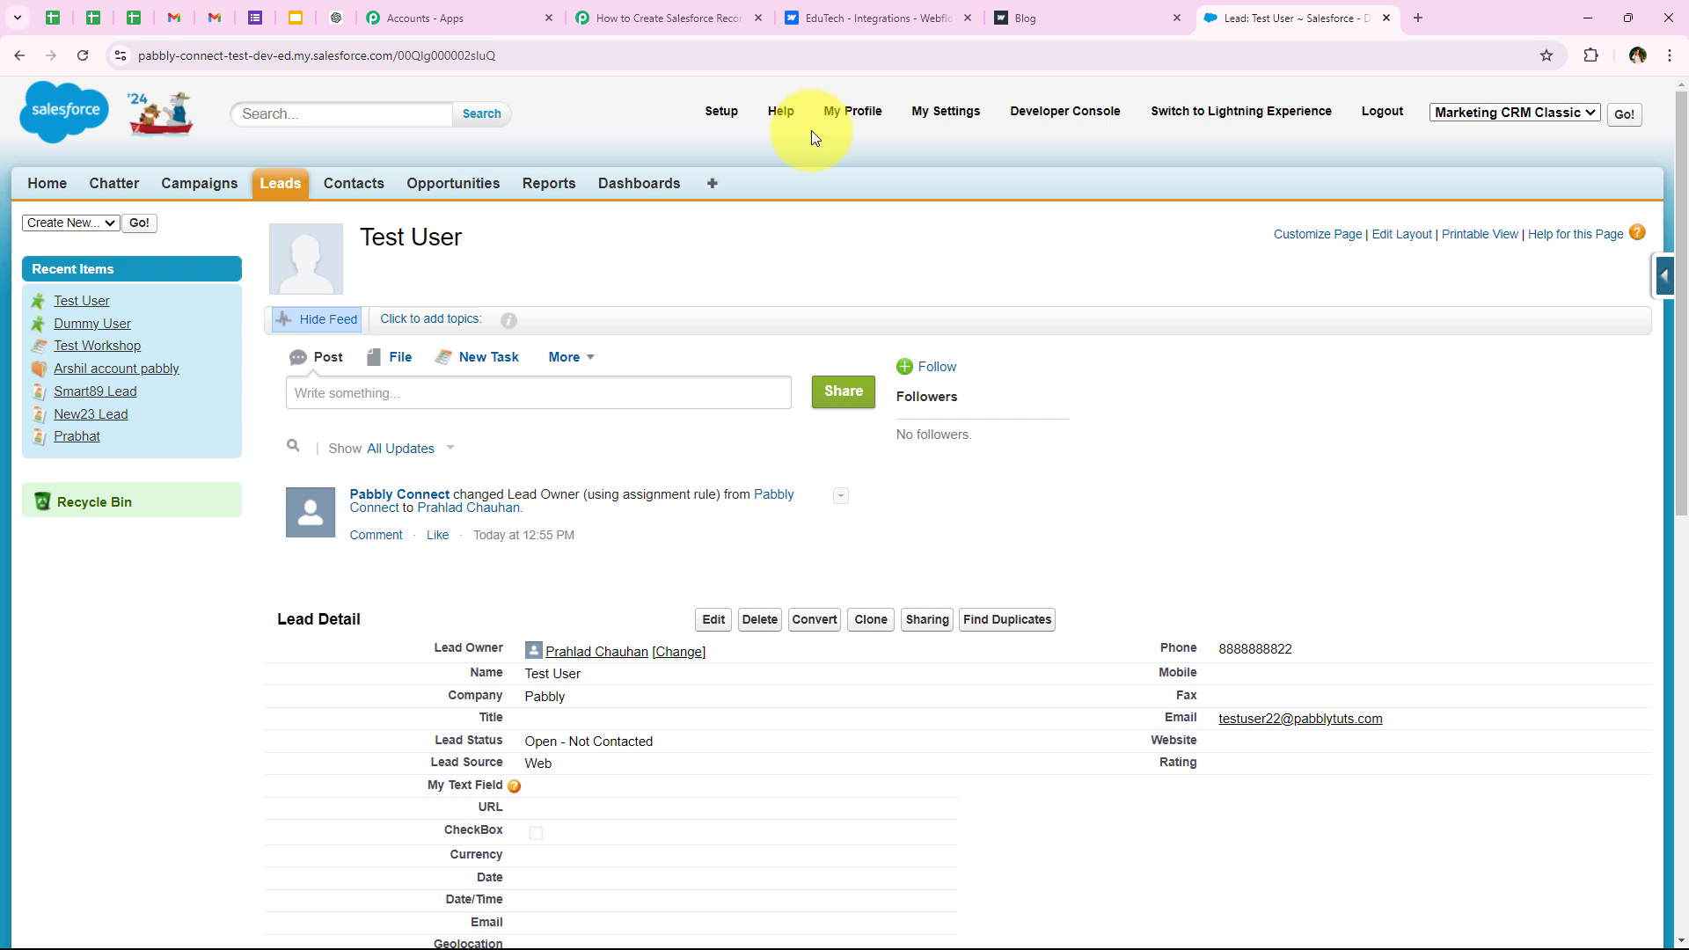
pyautogui.click(79, 325)
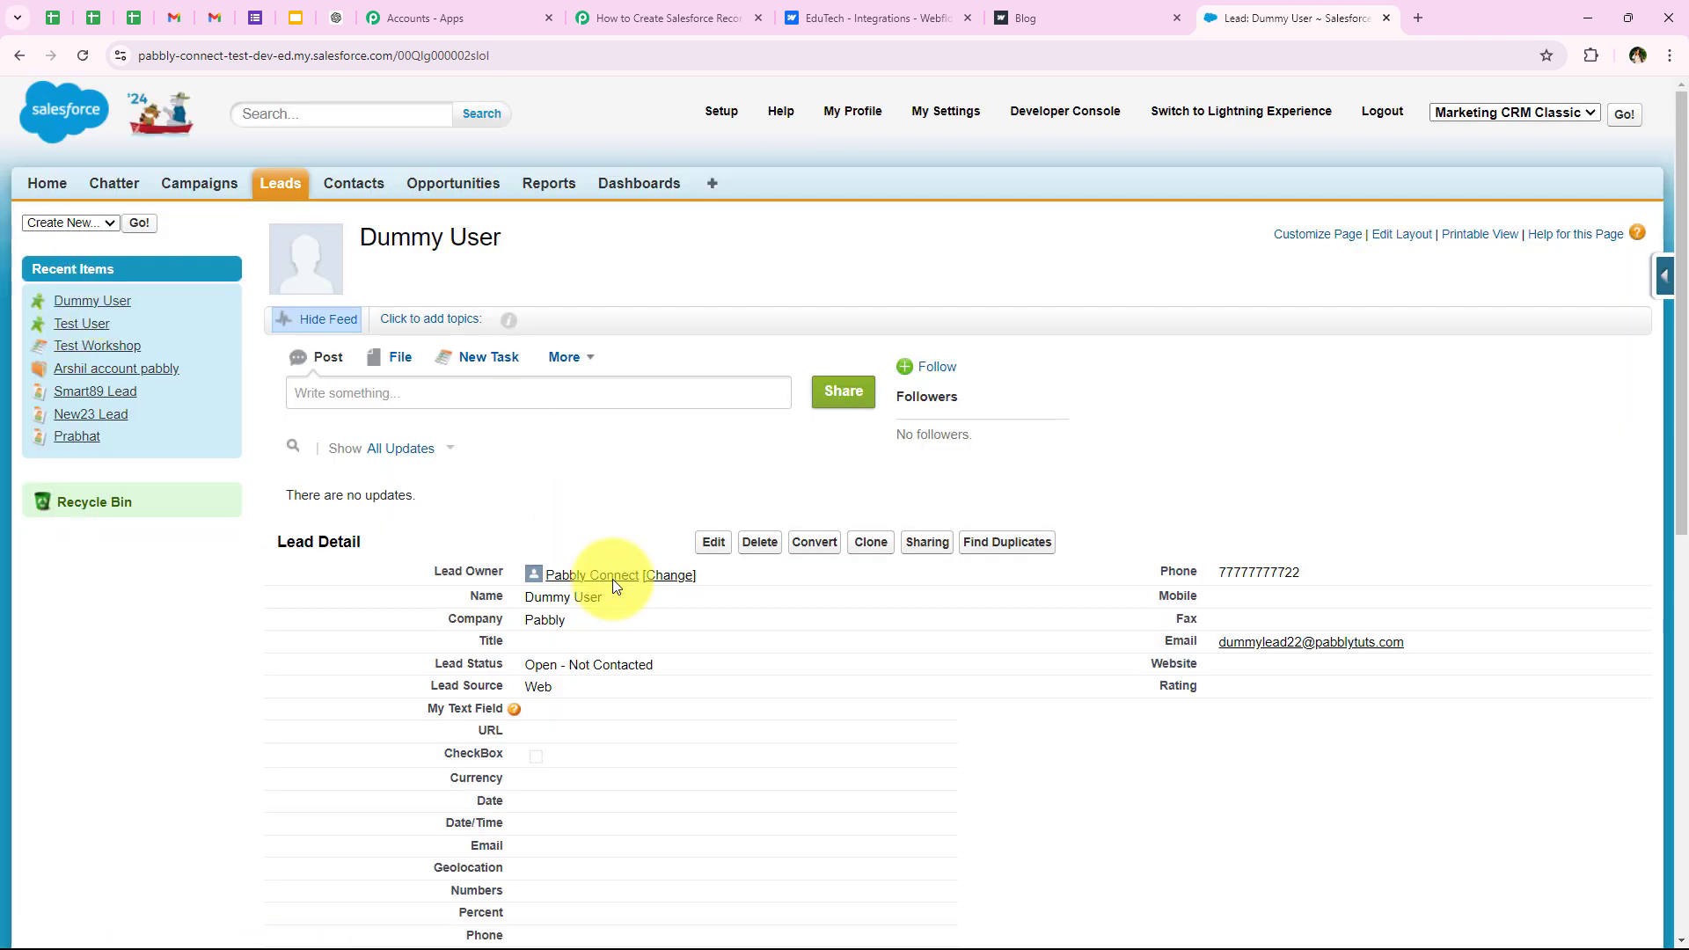
pyautogui.click(81, 324)
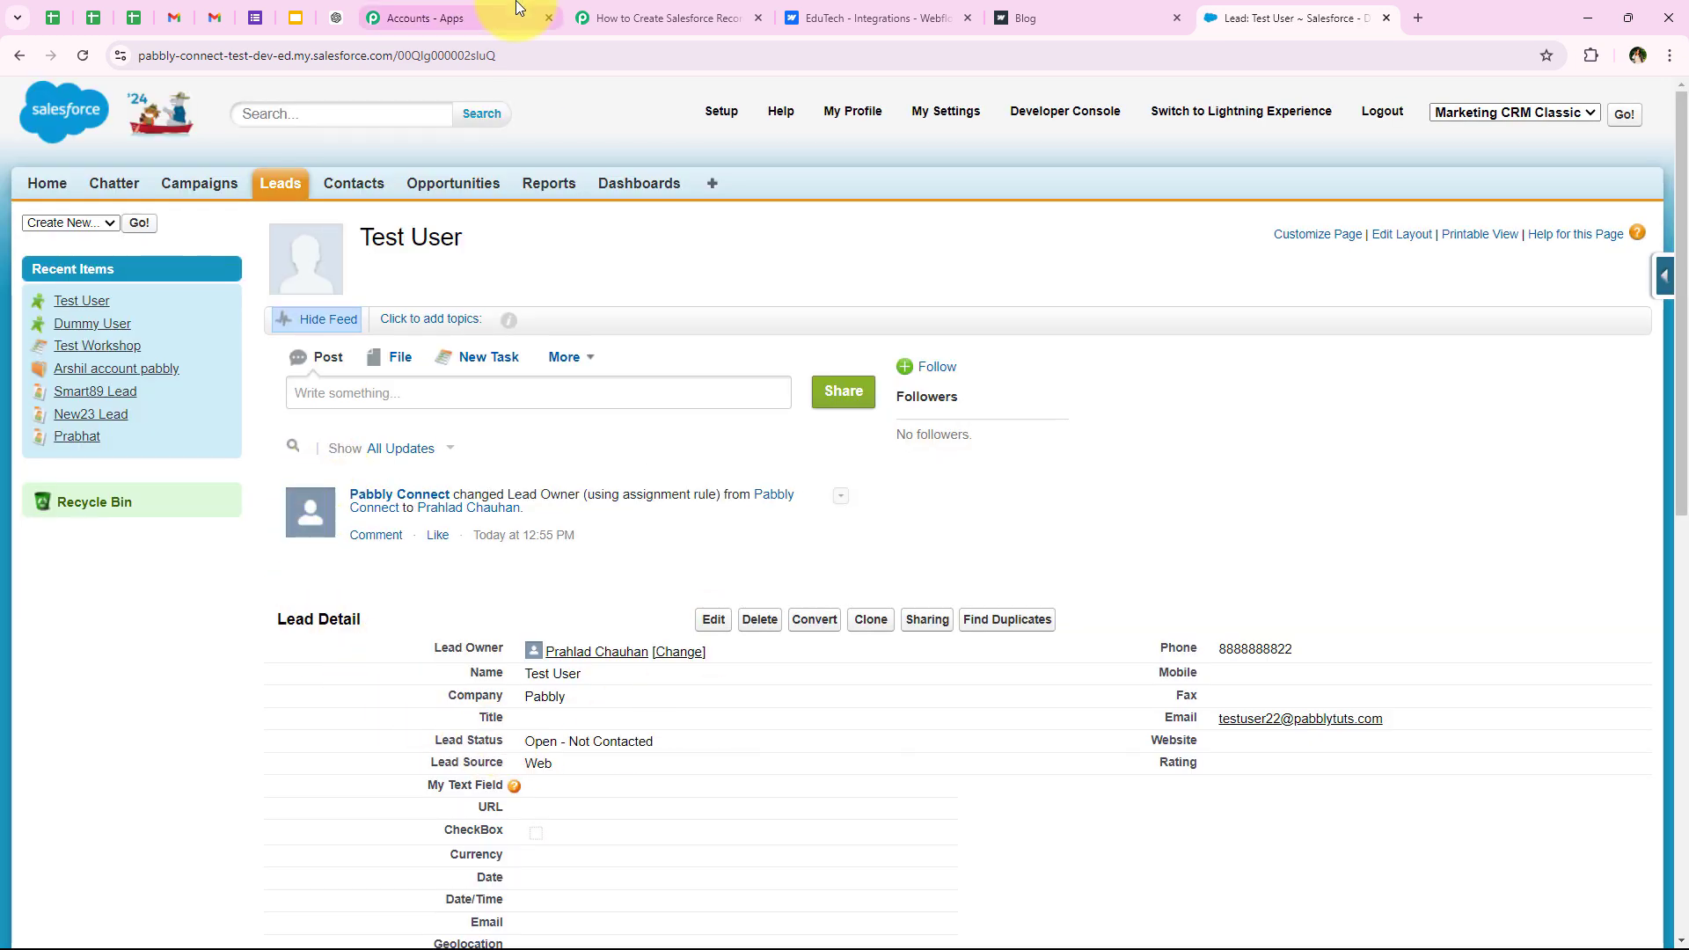
pyautogui.click(658, 18)
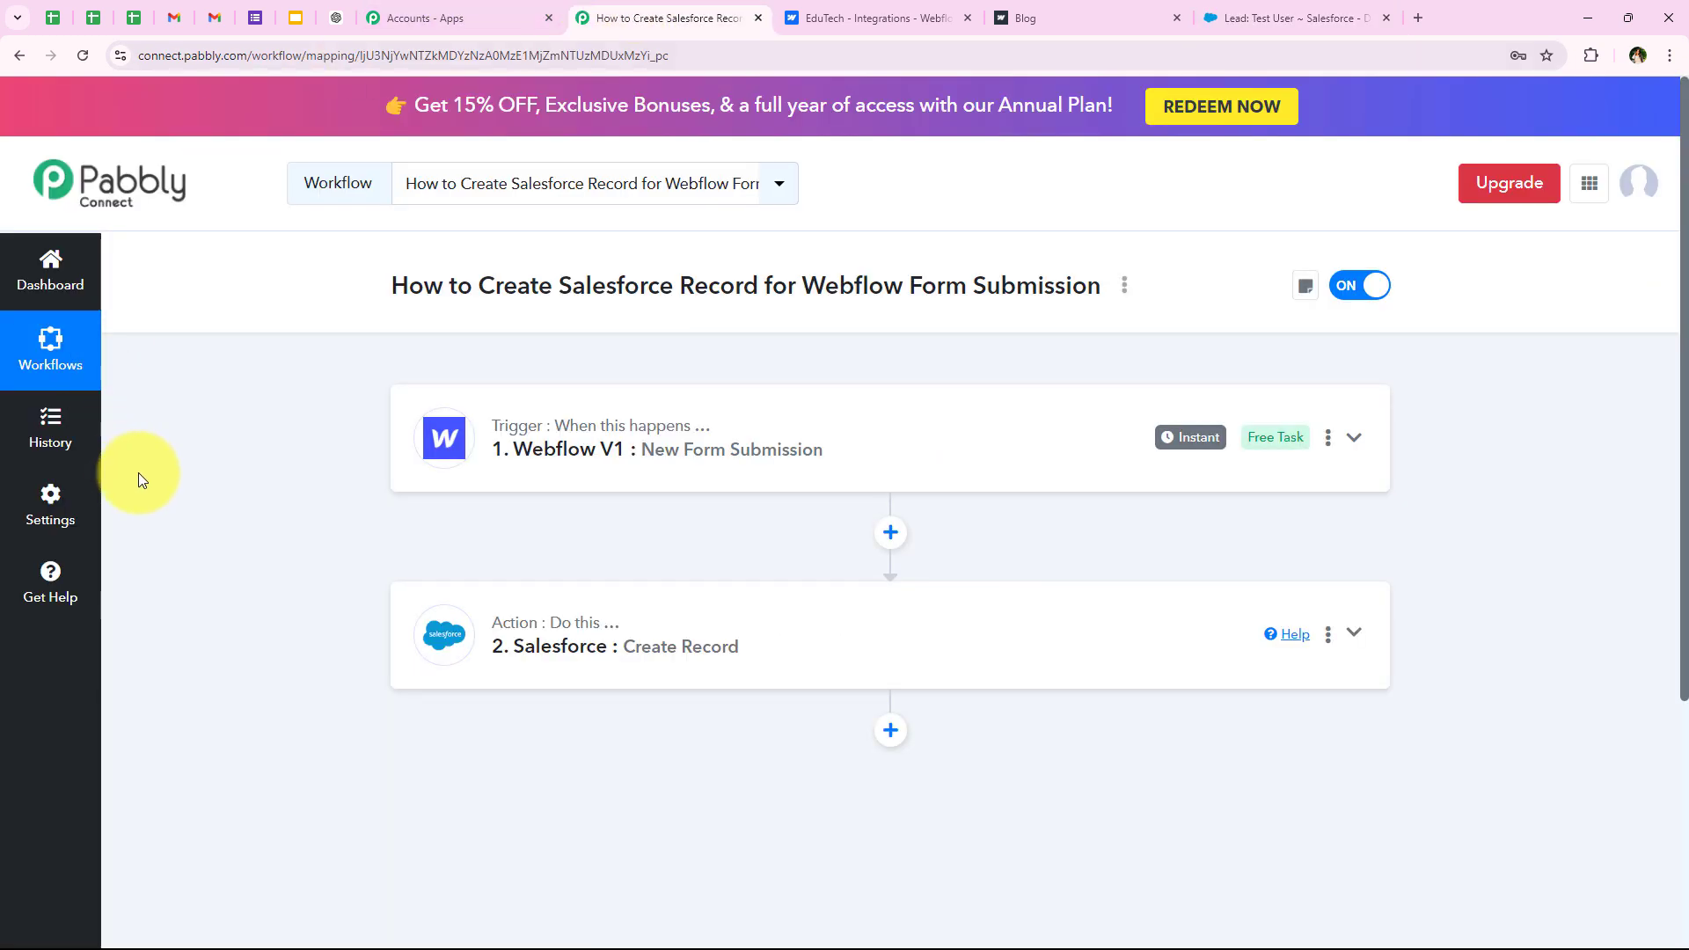